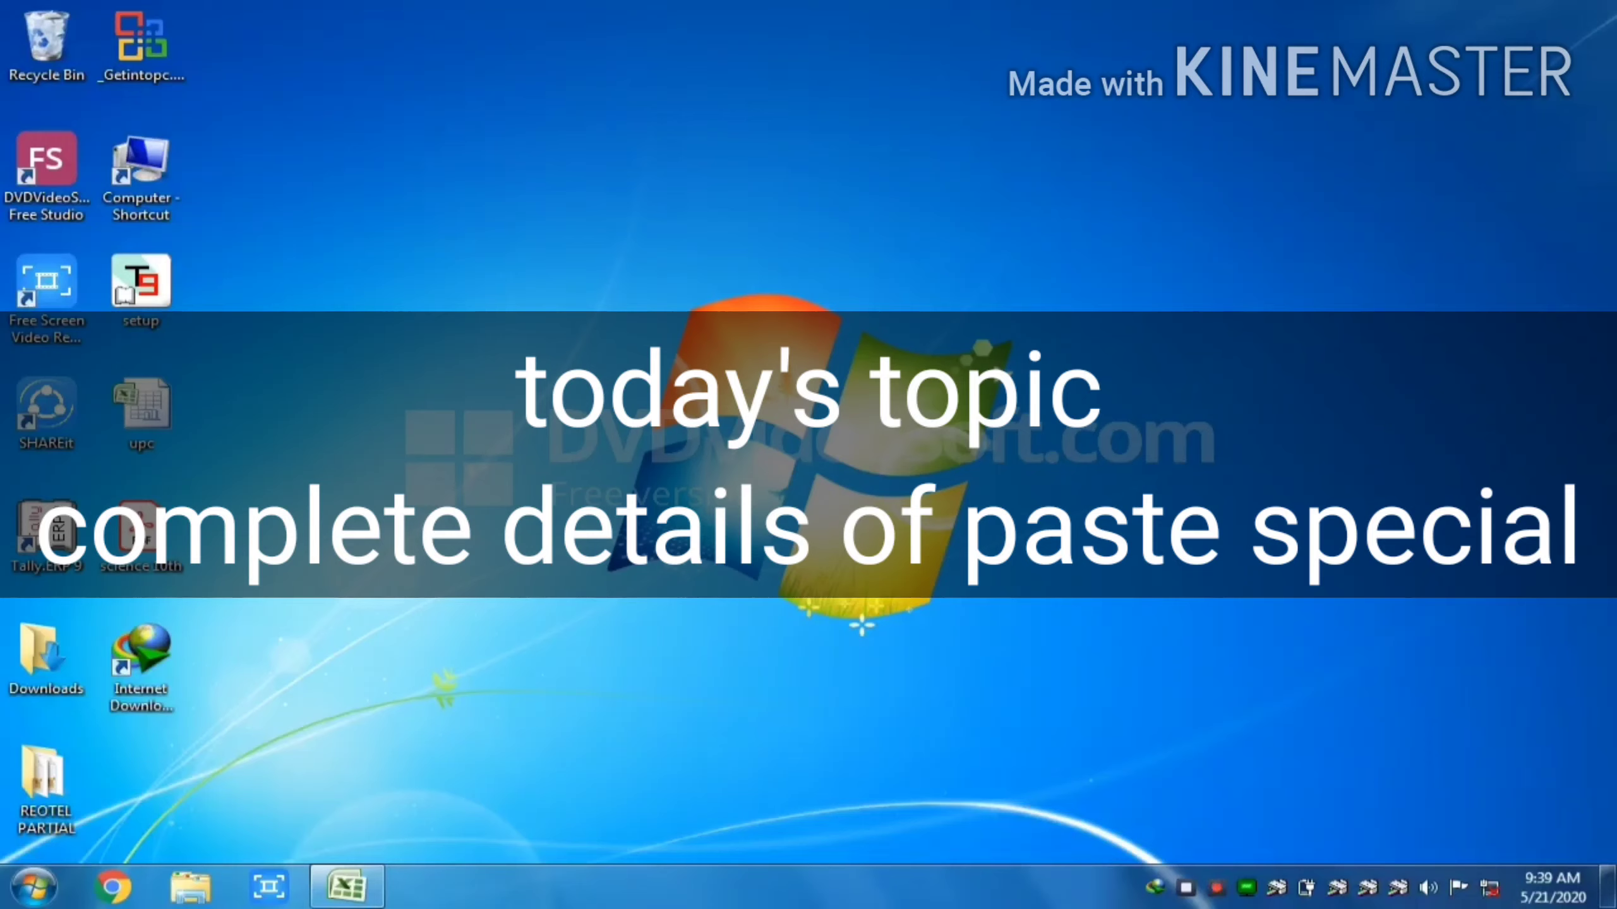
Switch to the Excel workbook, copy the totals in H4:H9 and paste only their formulas starting at cell K4
left_click(347, 887)
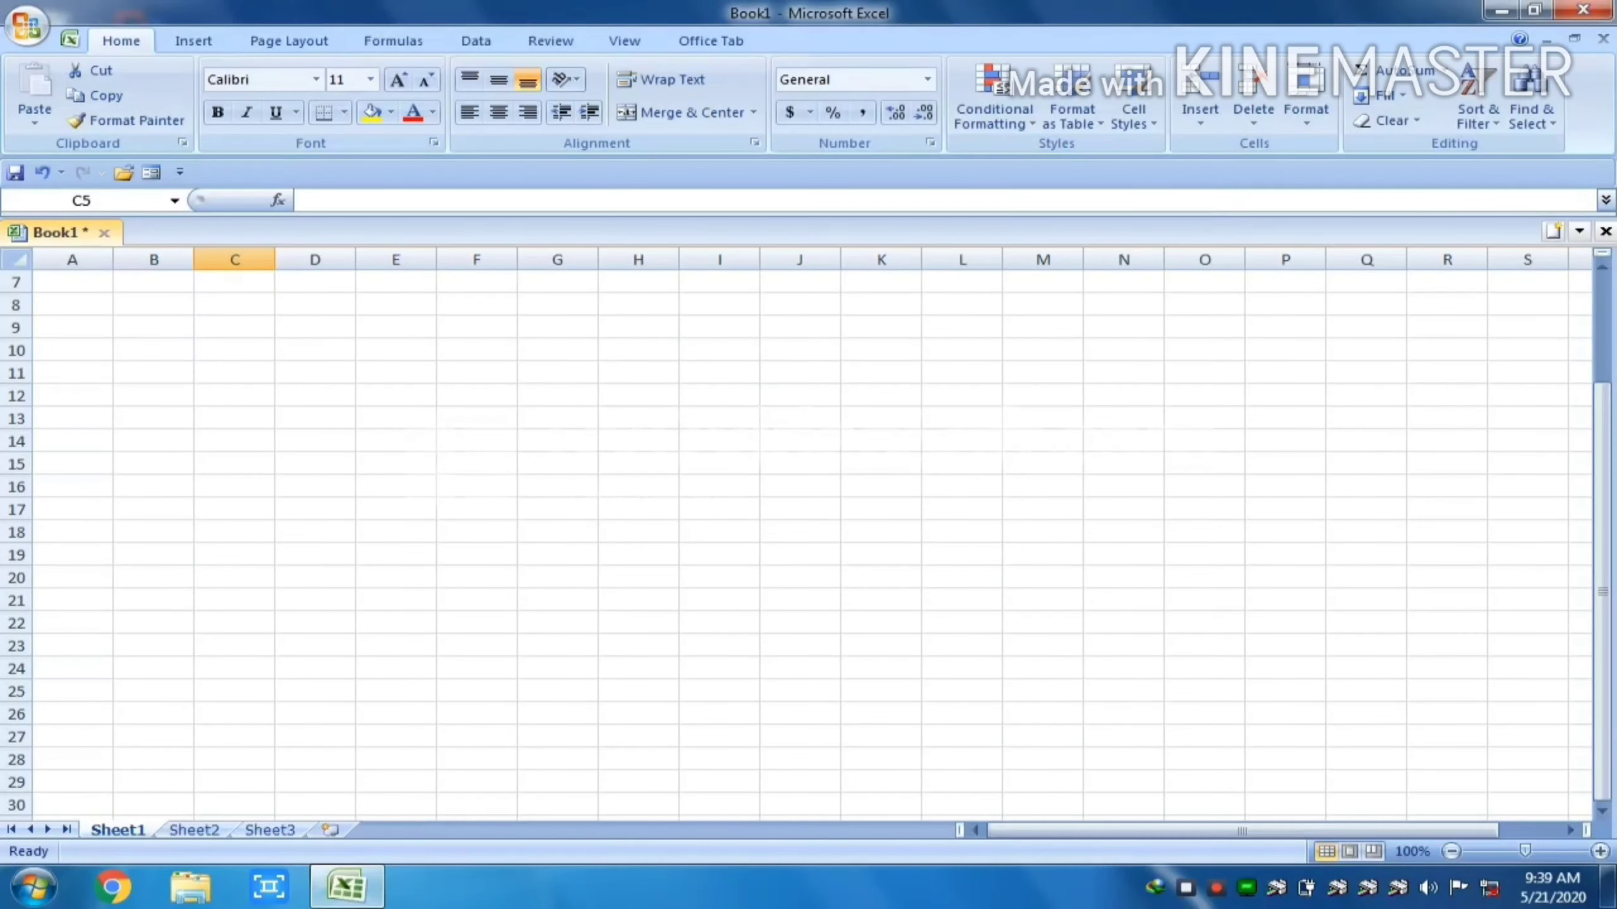
scroll(808, 541, "up", 2)
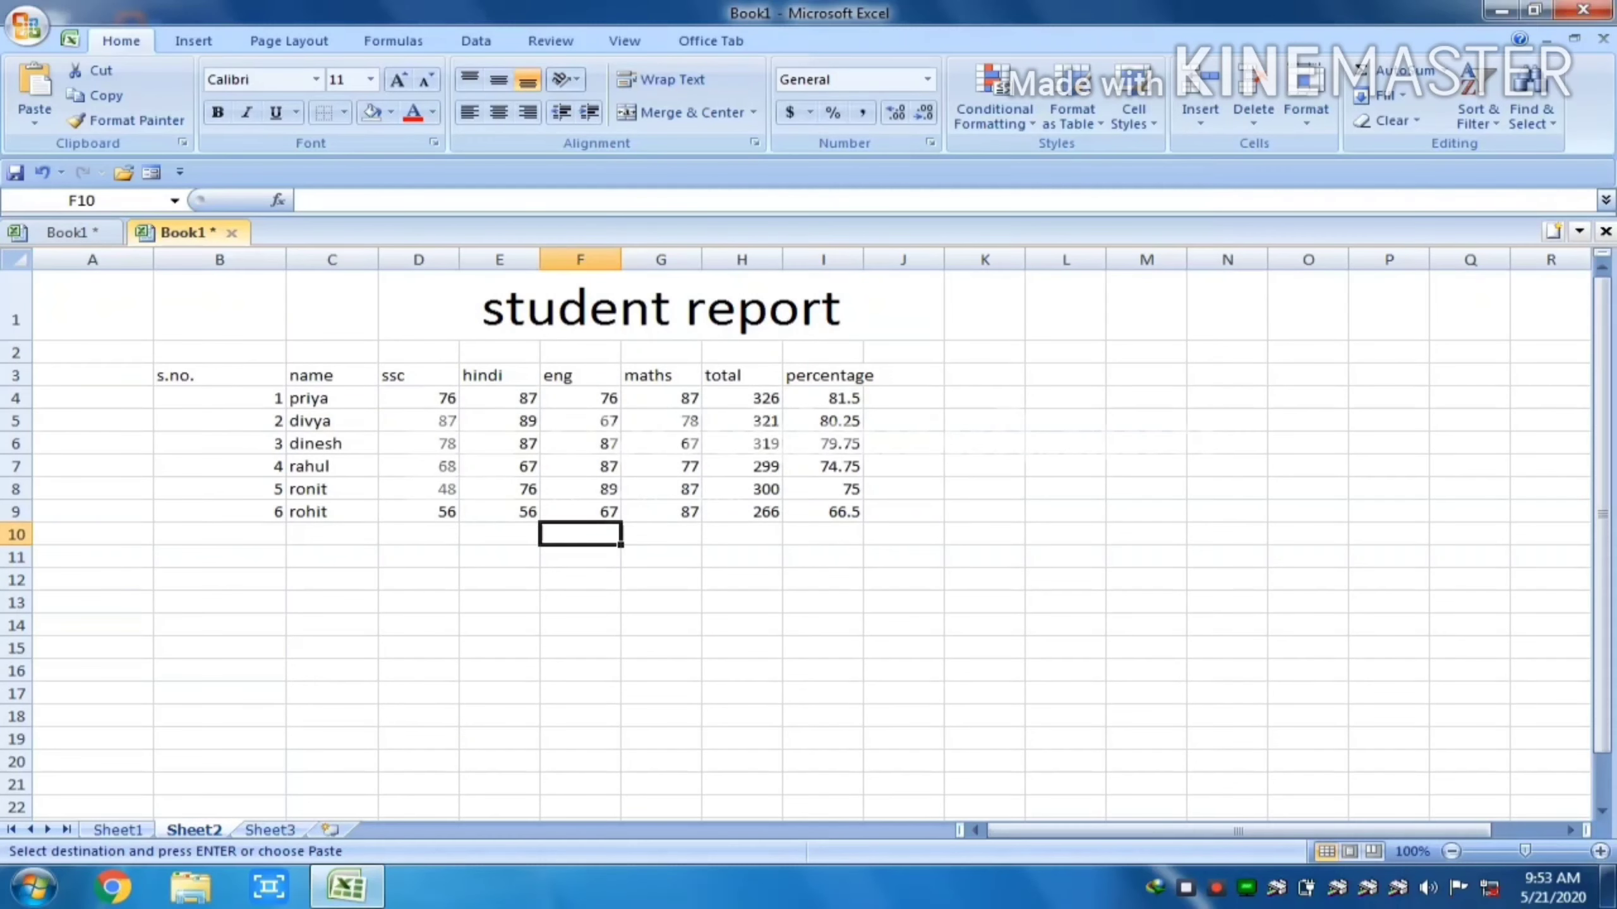
left_click_drag(741, 399, 741, 513)
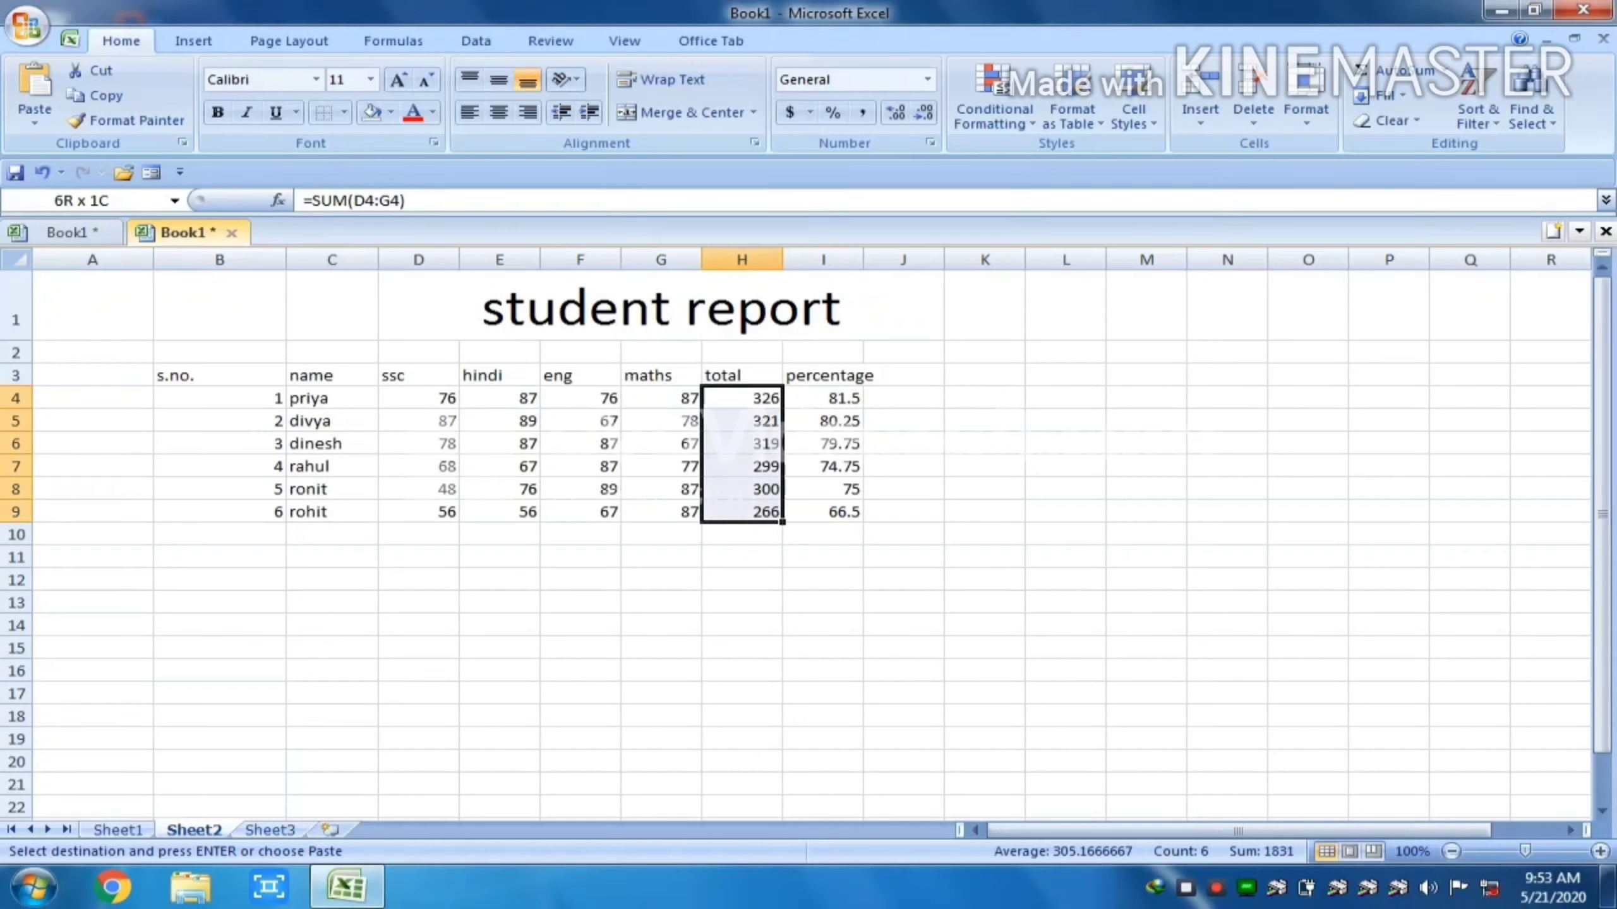
key("ctrl+c")
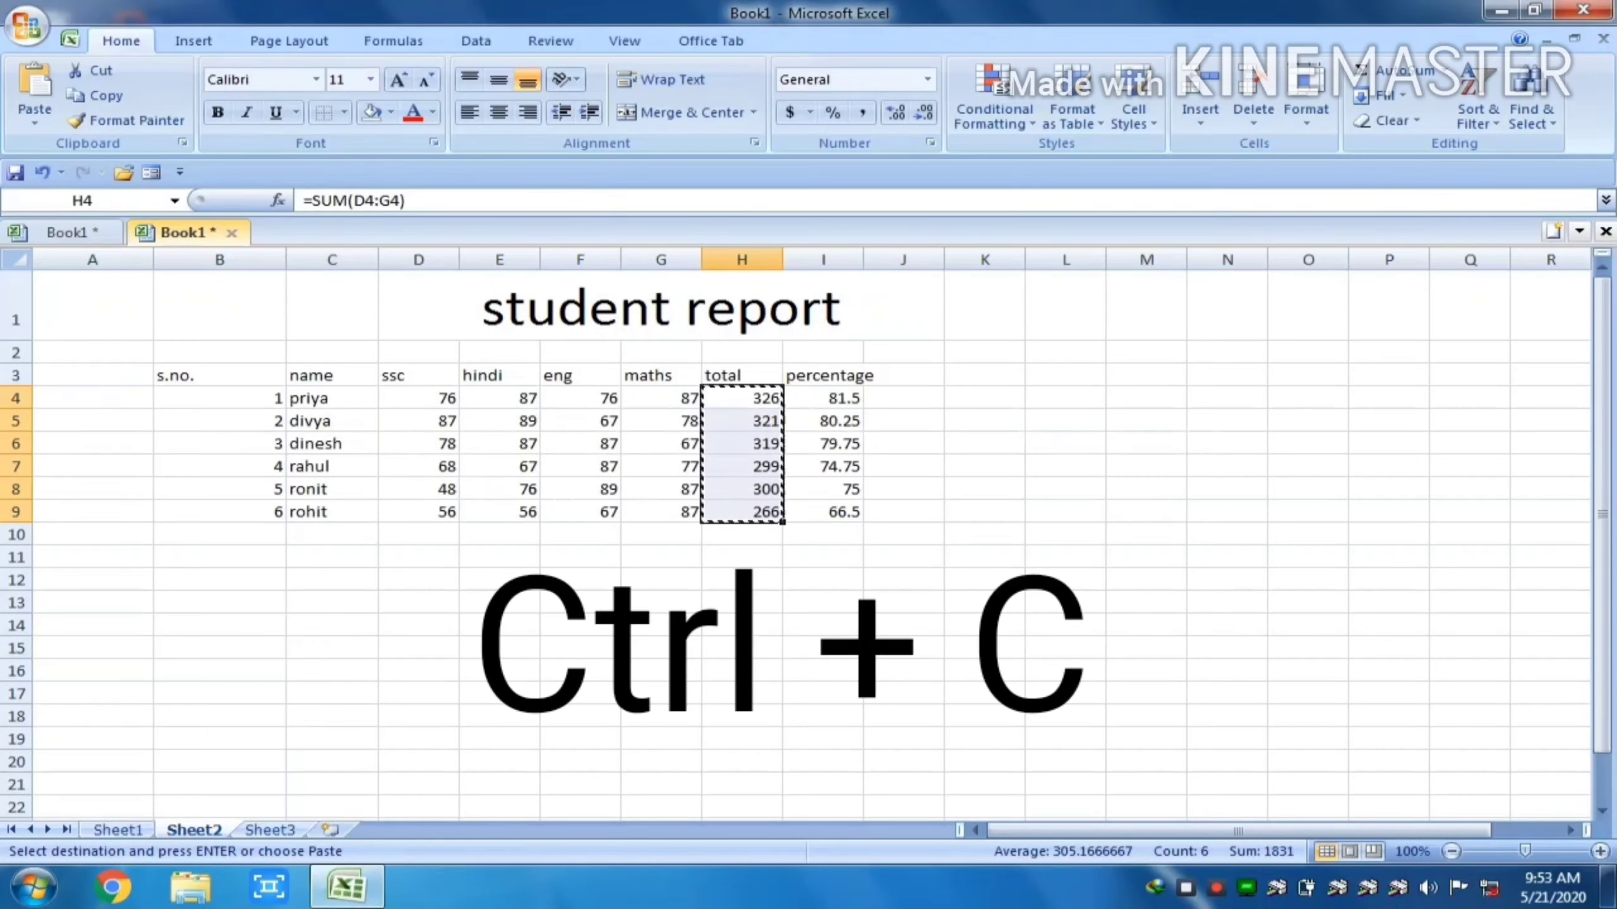
left_click(985, 398)
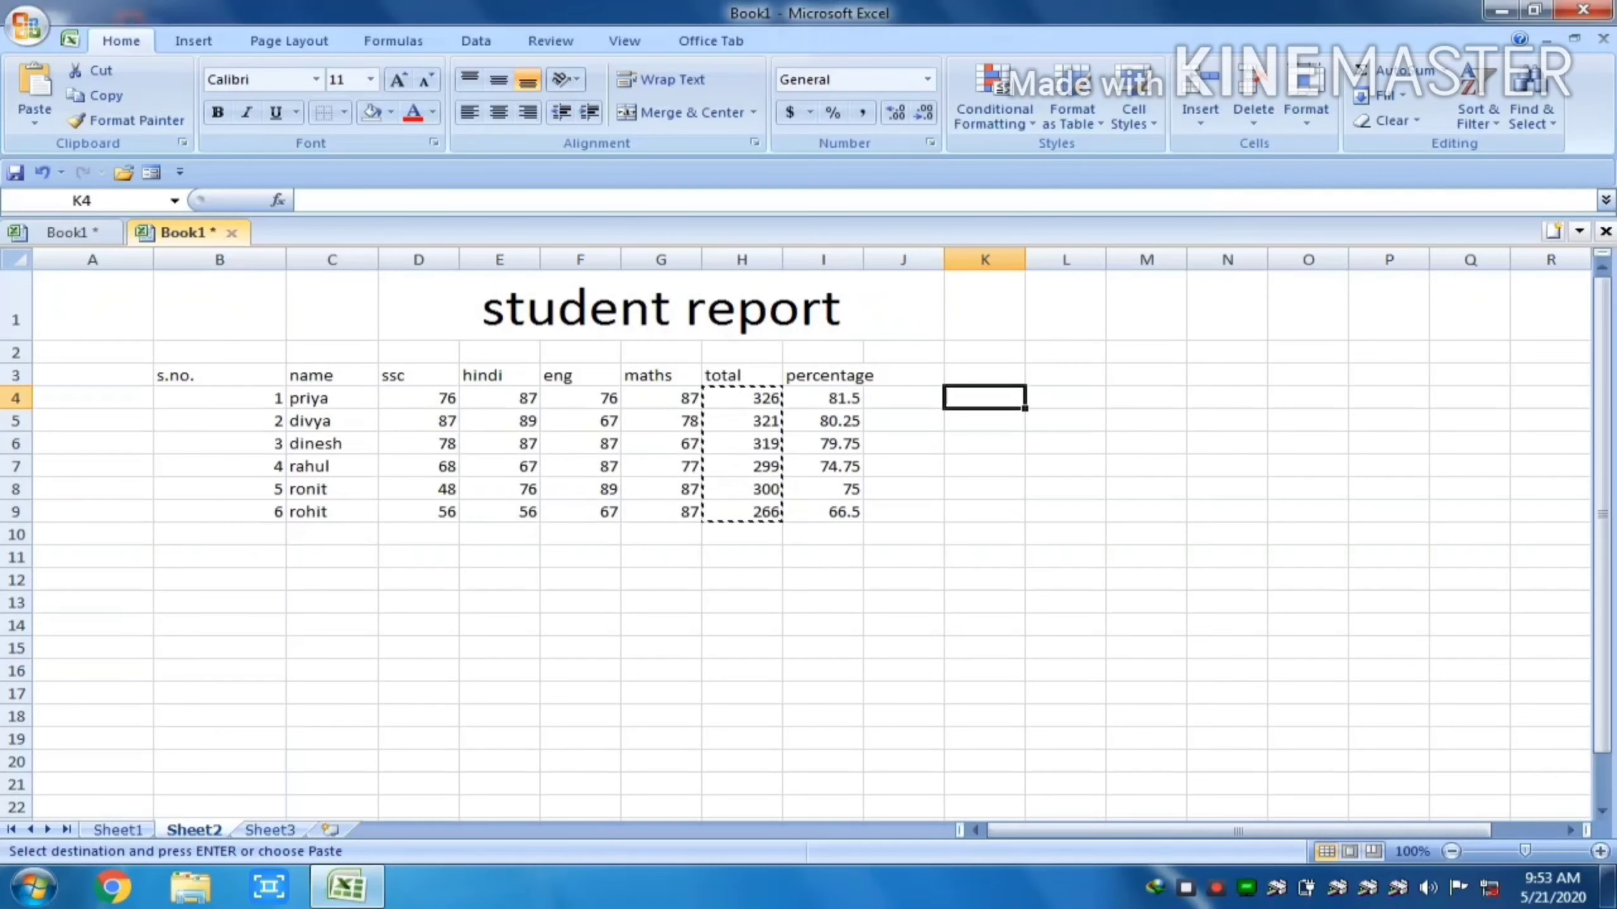
key("ctrl+alt+v")
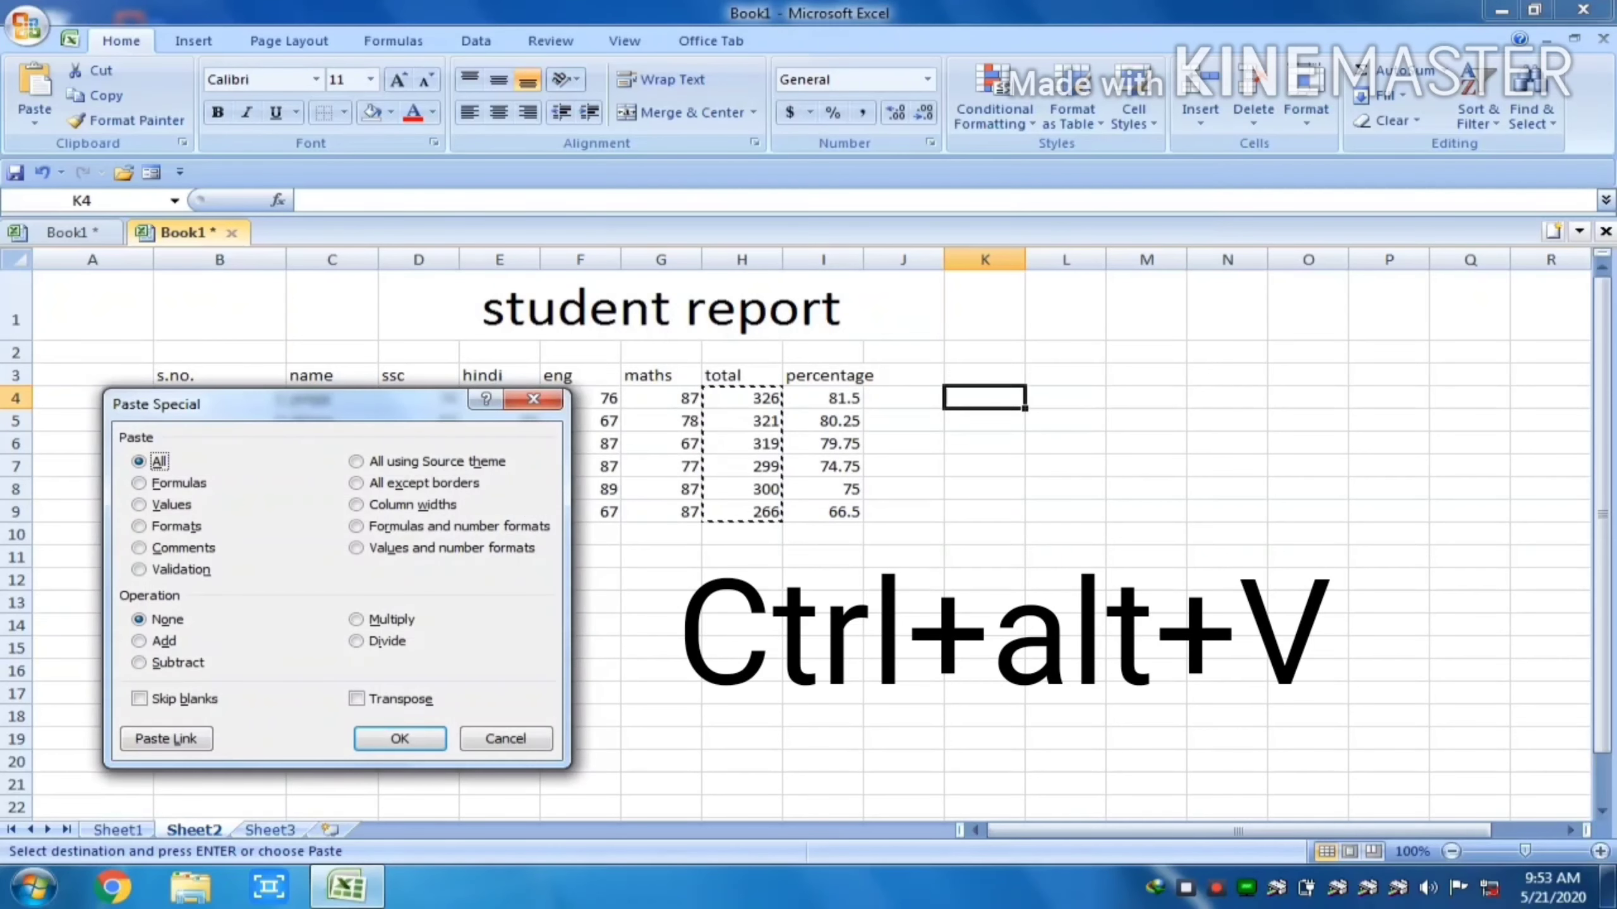
left_click(172, 483)
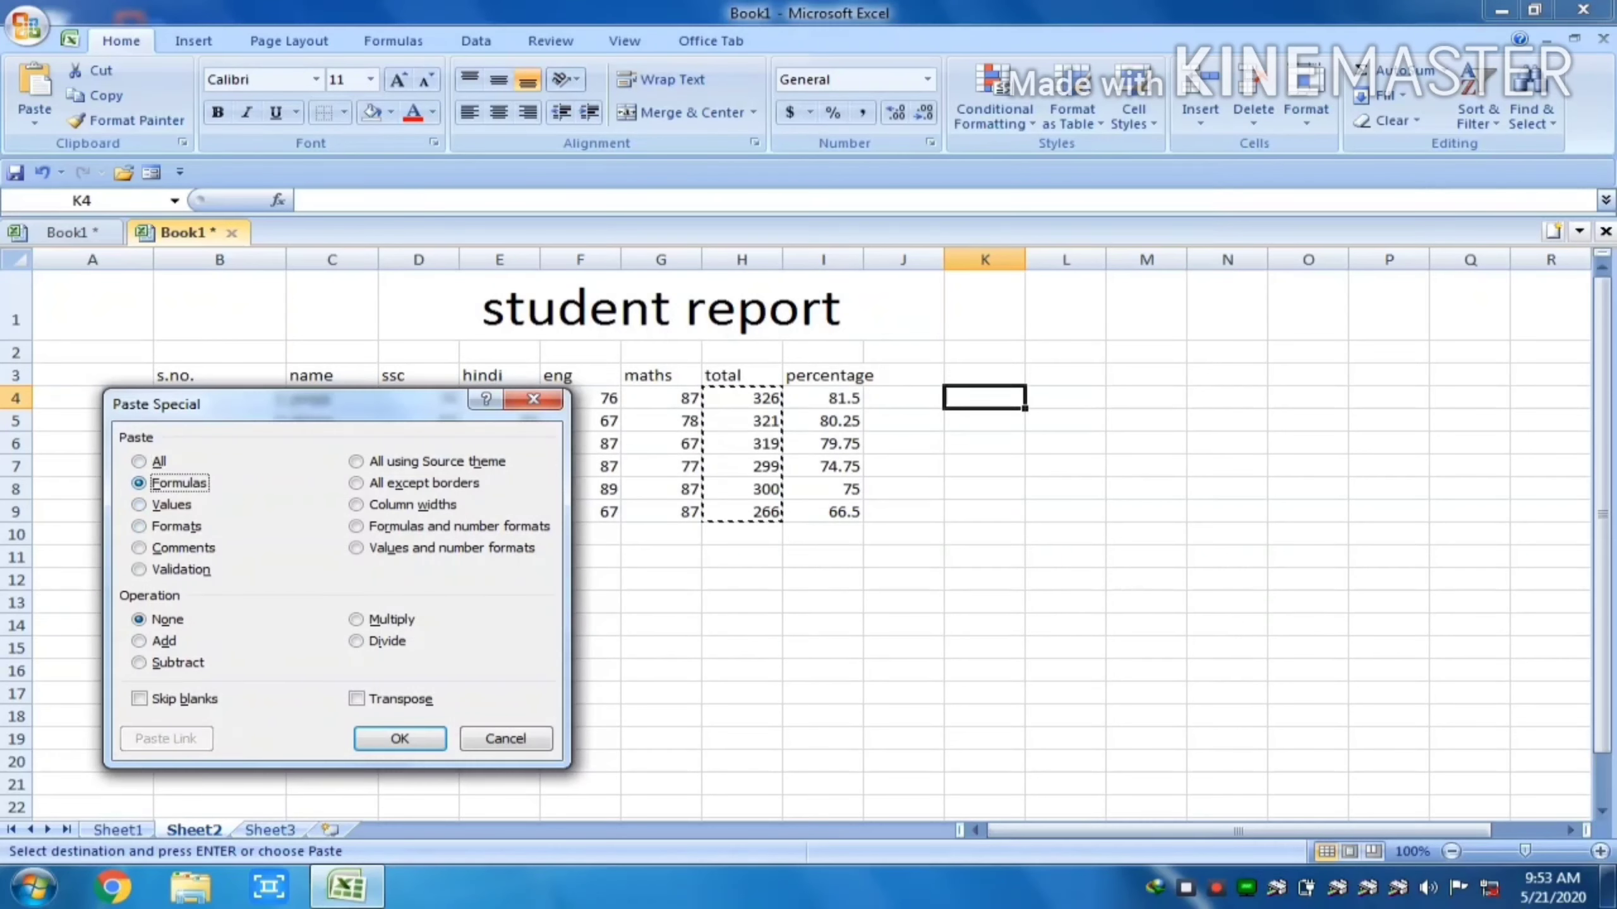
left_click(400, 739)
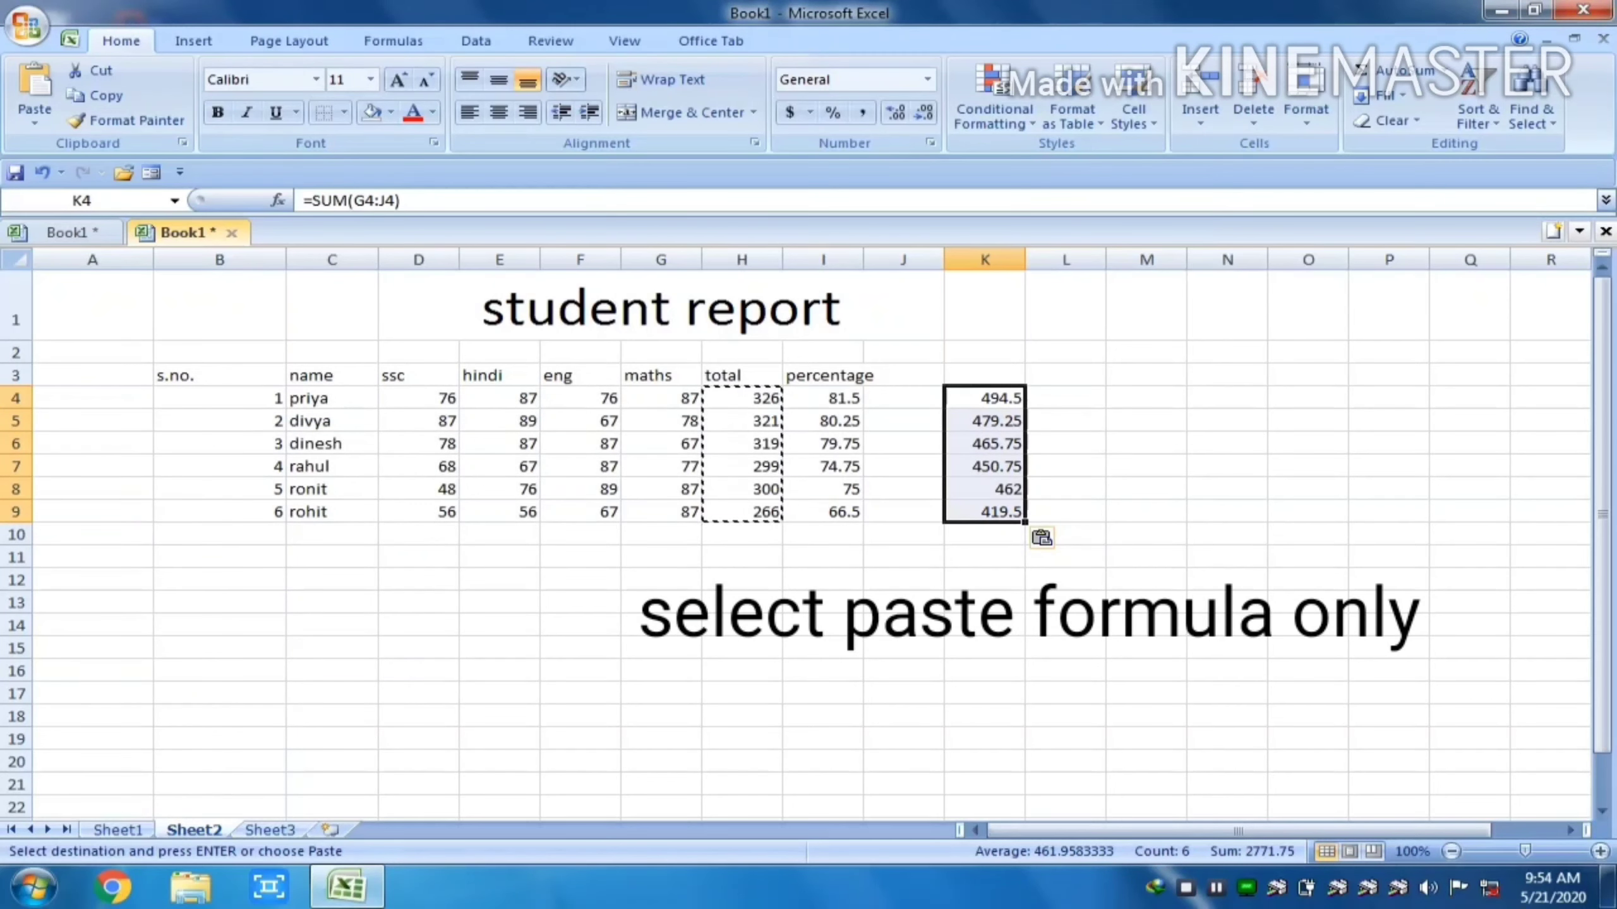
Inspect the pasted formulas in the first and last cells of K4:K9
left_click(984, 398)
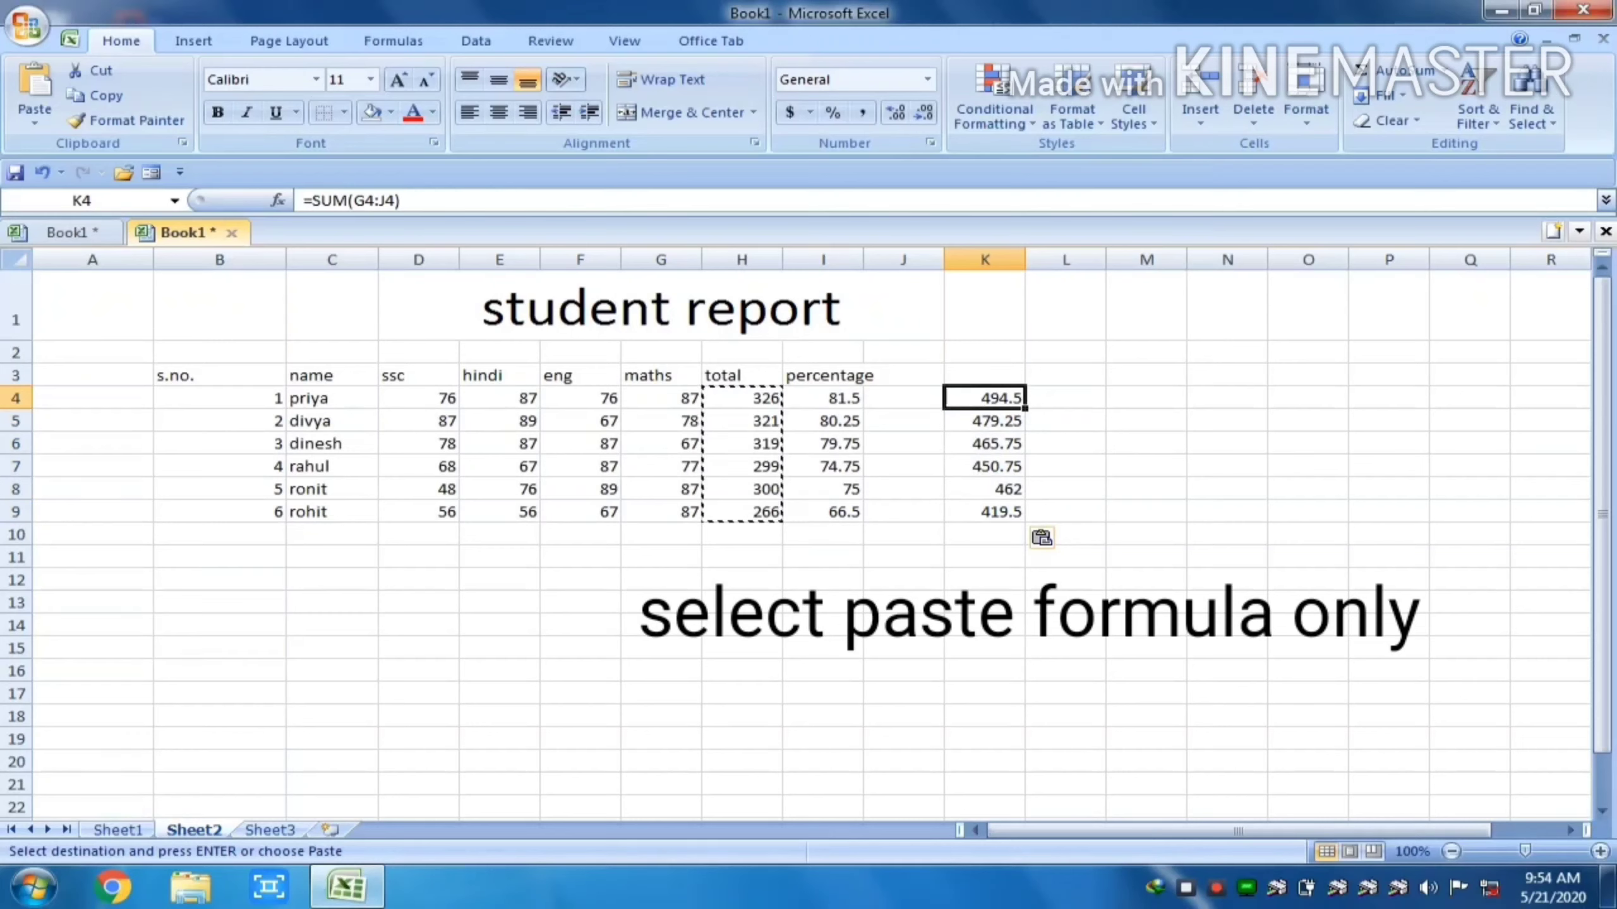
double_click(1004, 398)
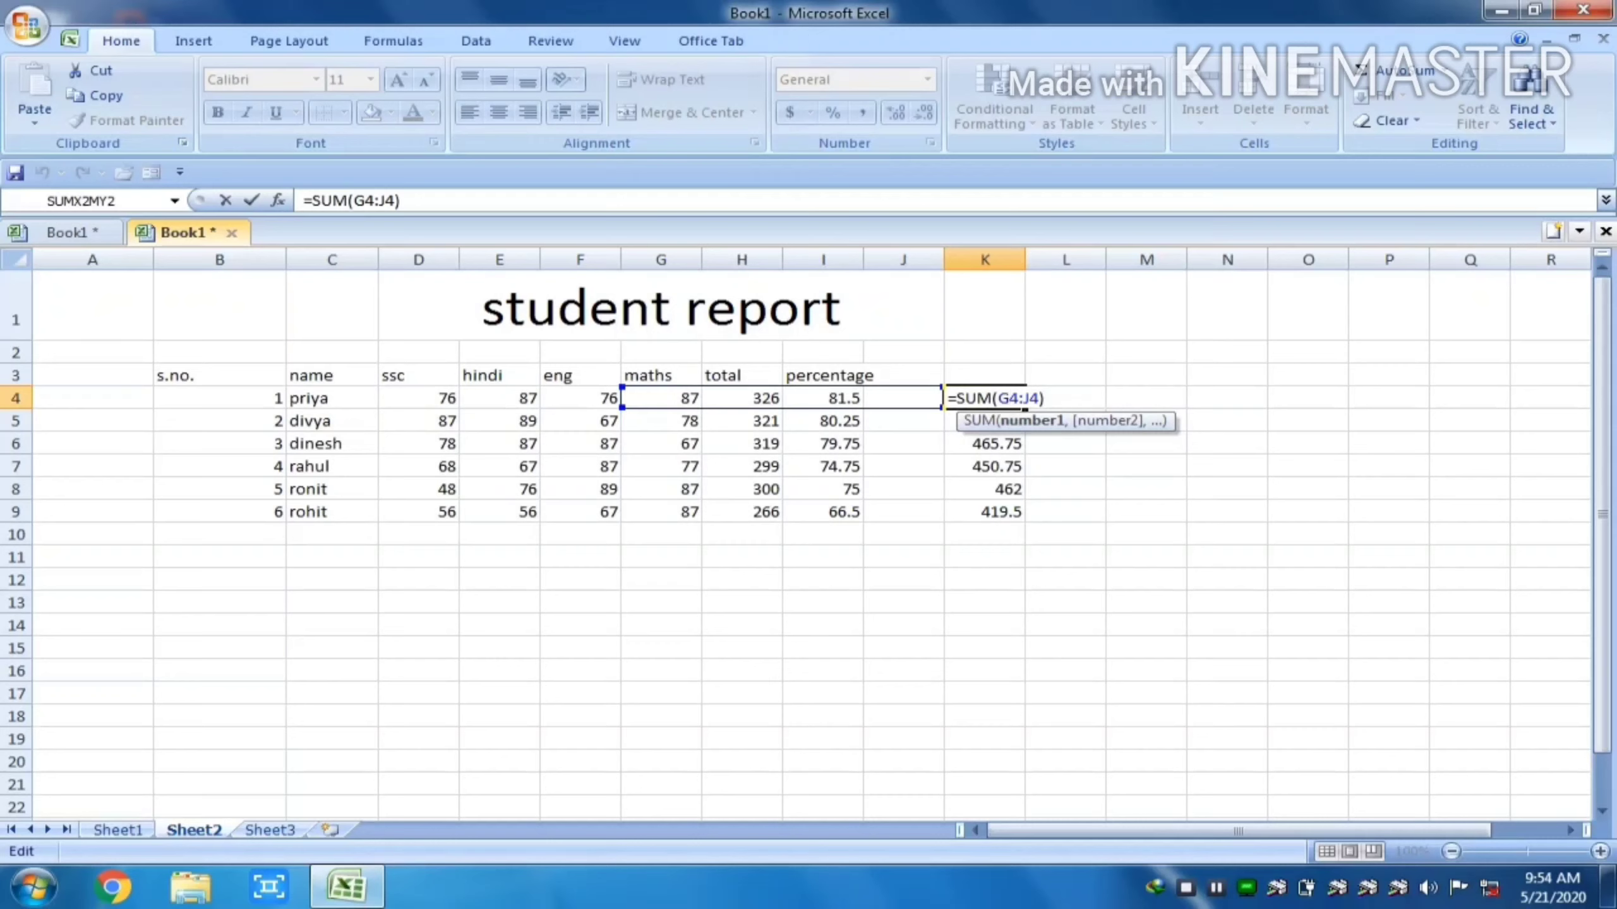
left_click(984, 512)
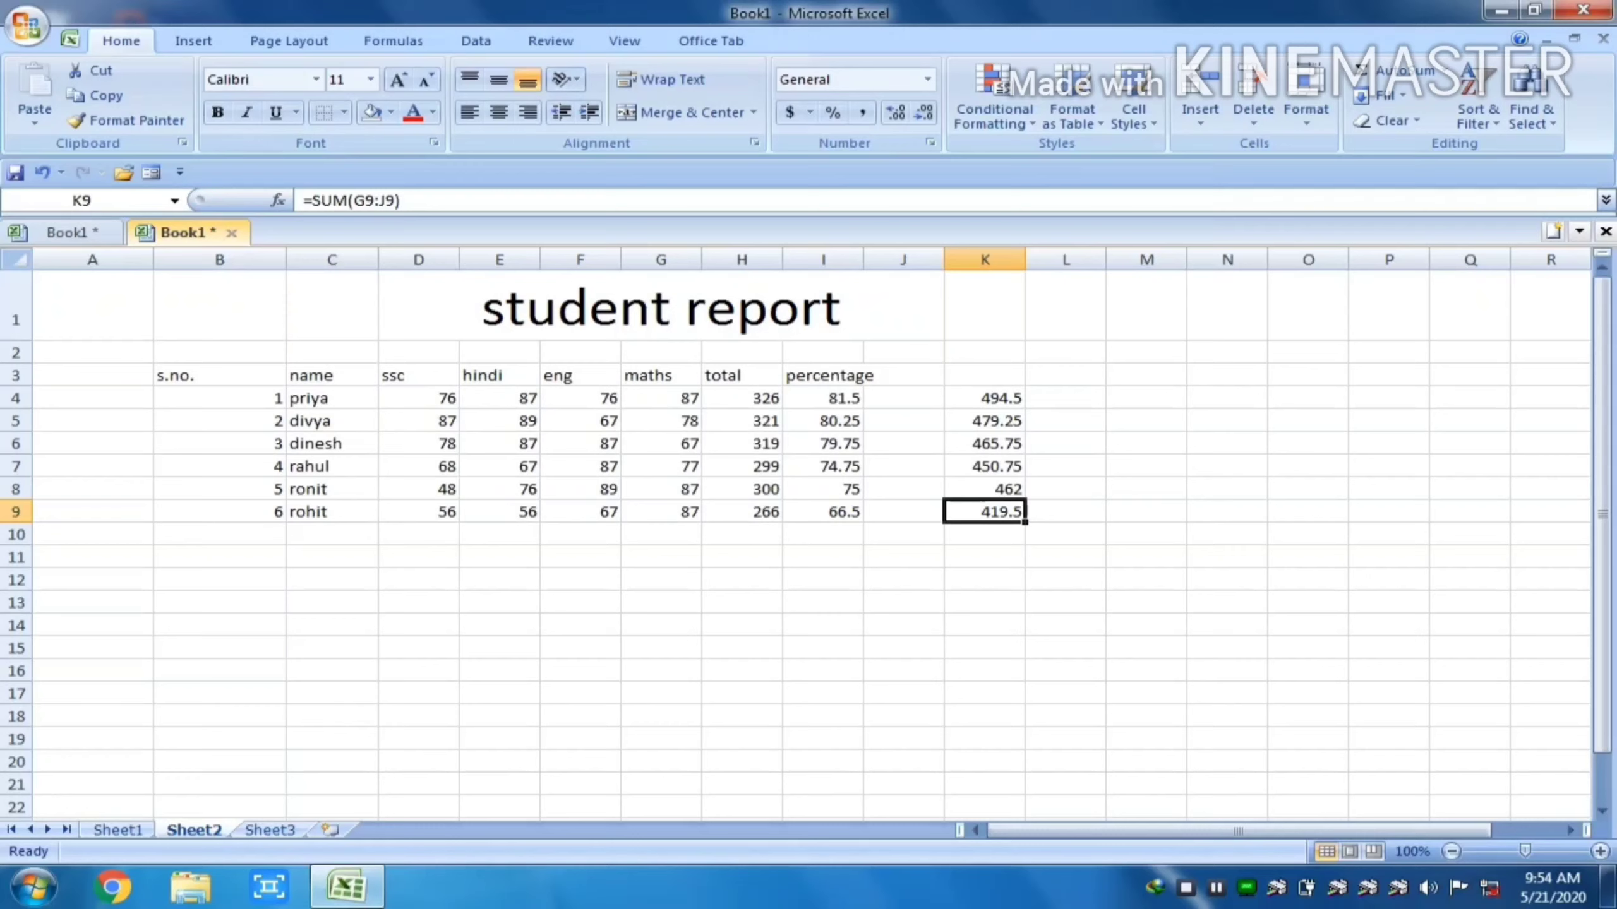
left_click(418, 580)
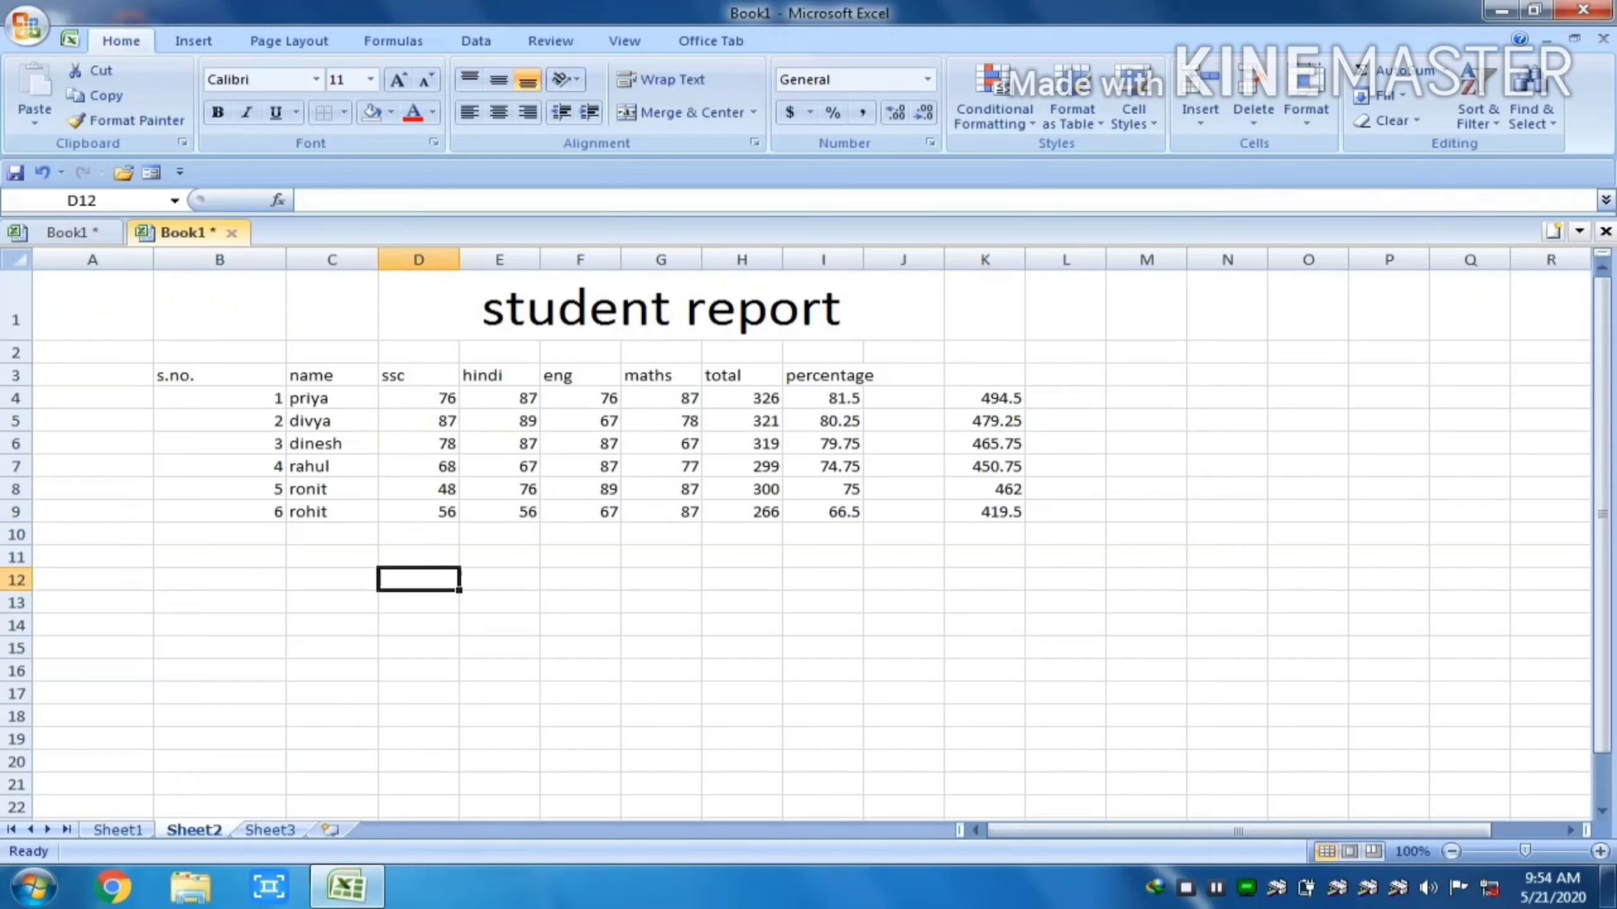
key("ctrl+c")
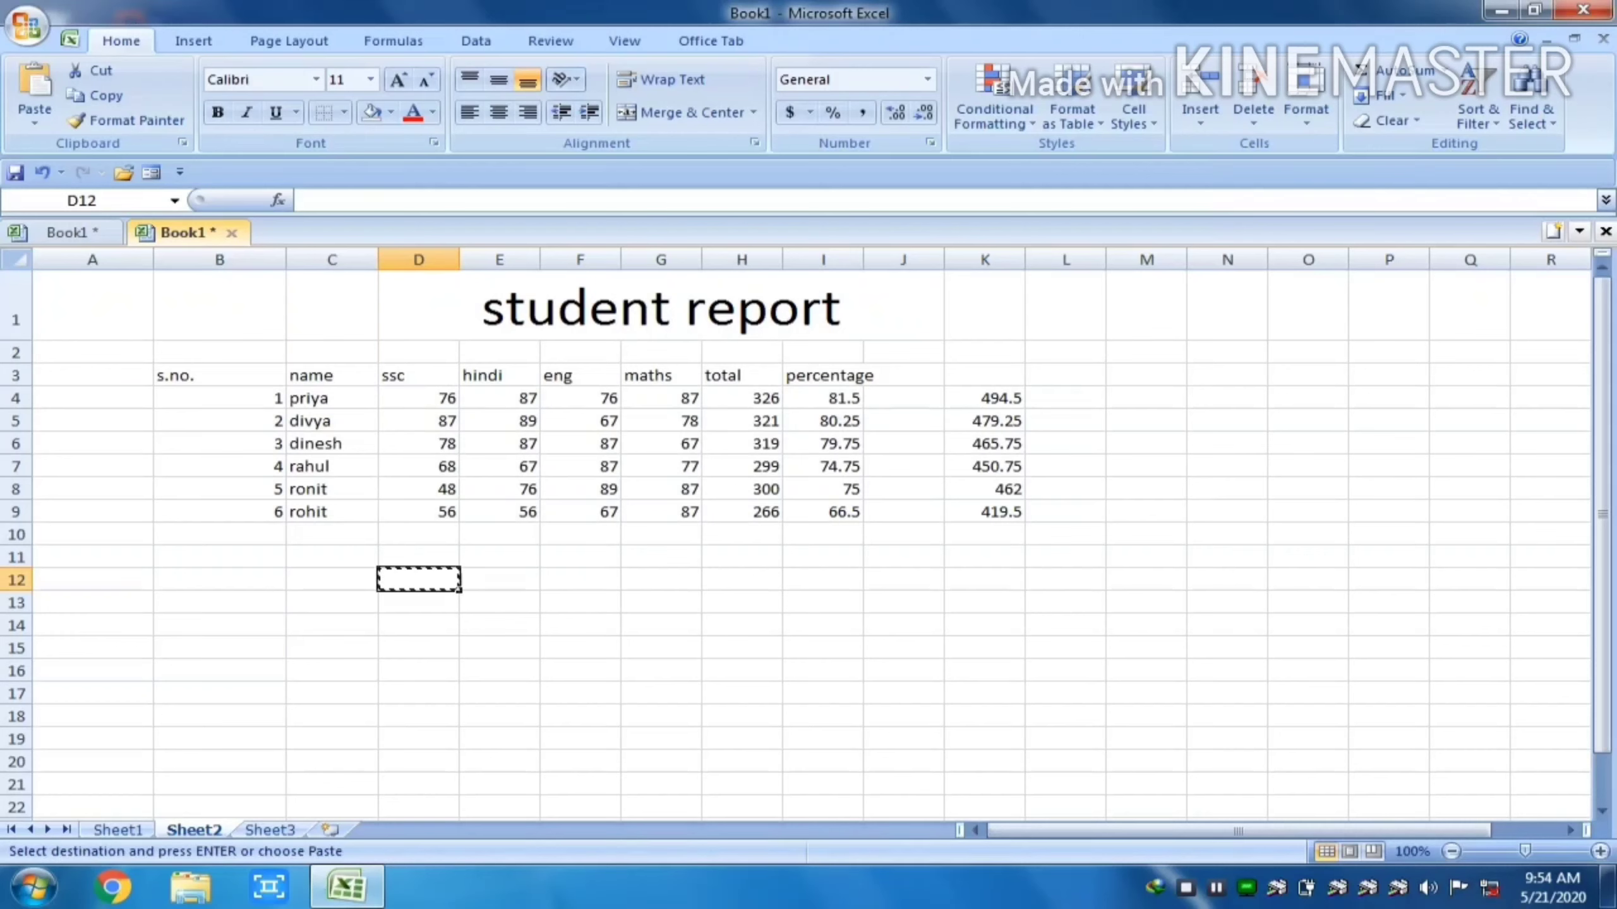
key("ctrl+alt+v")
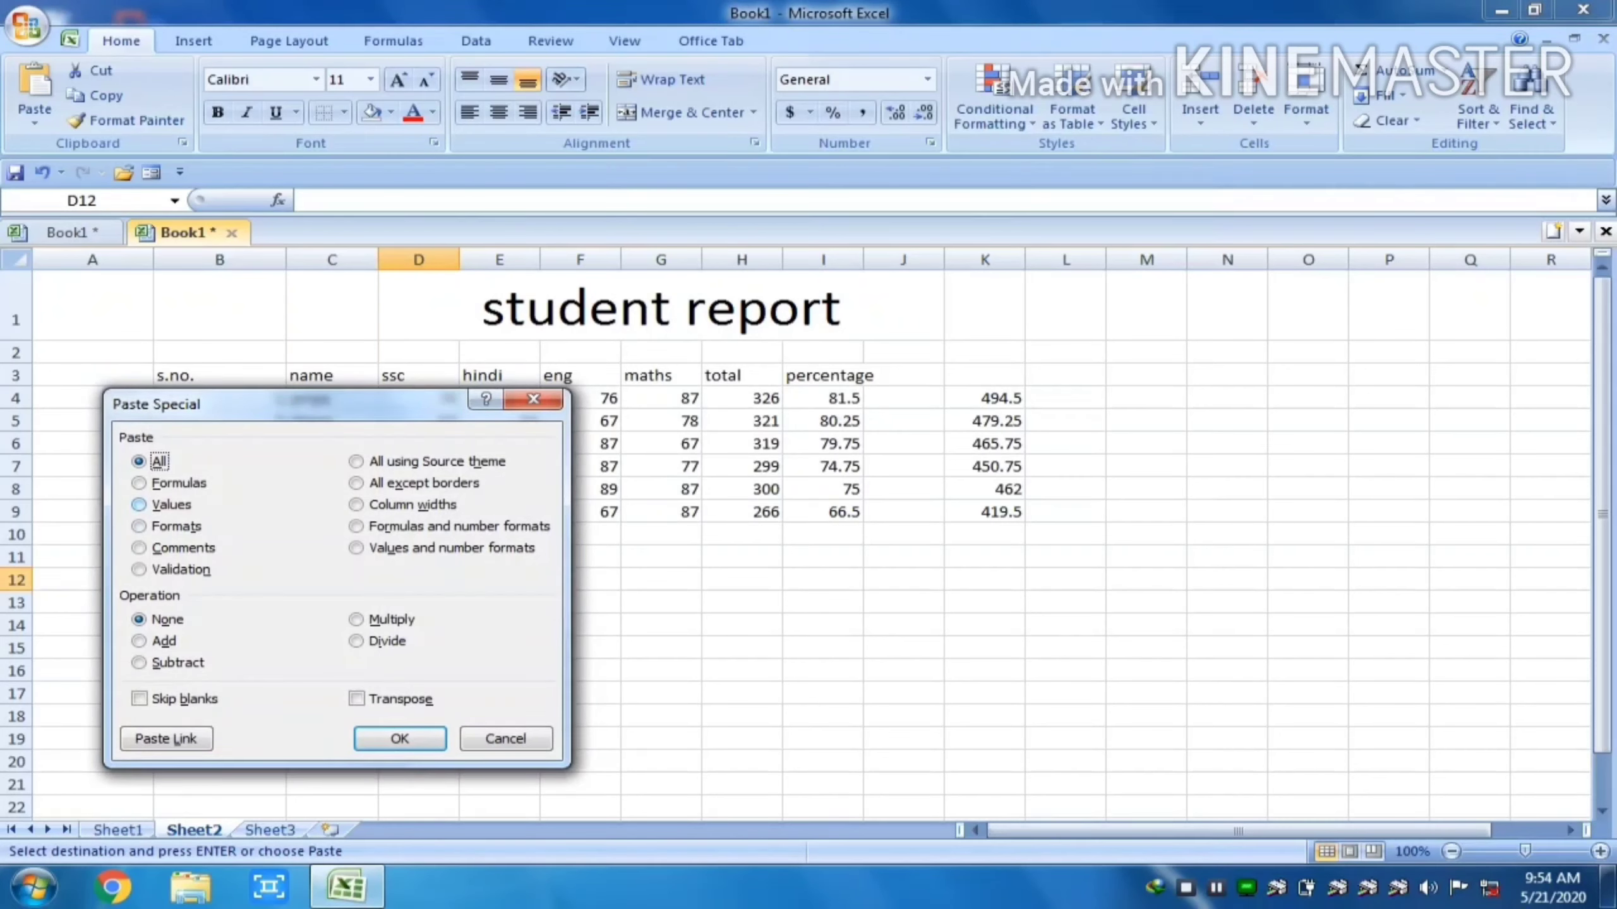
key("Escape")
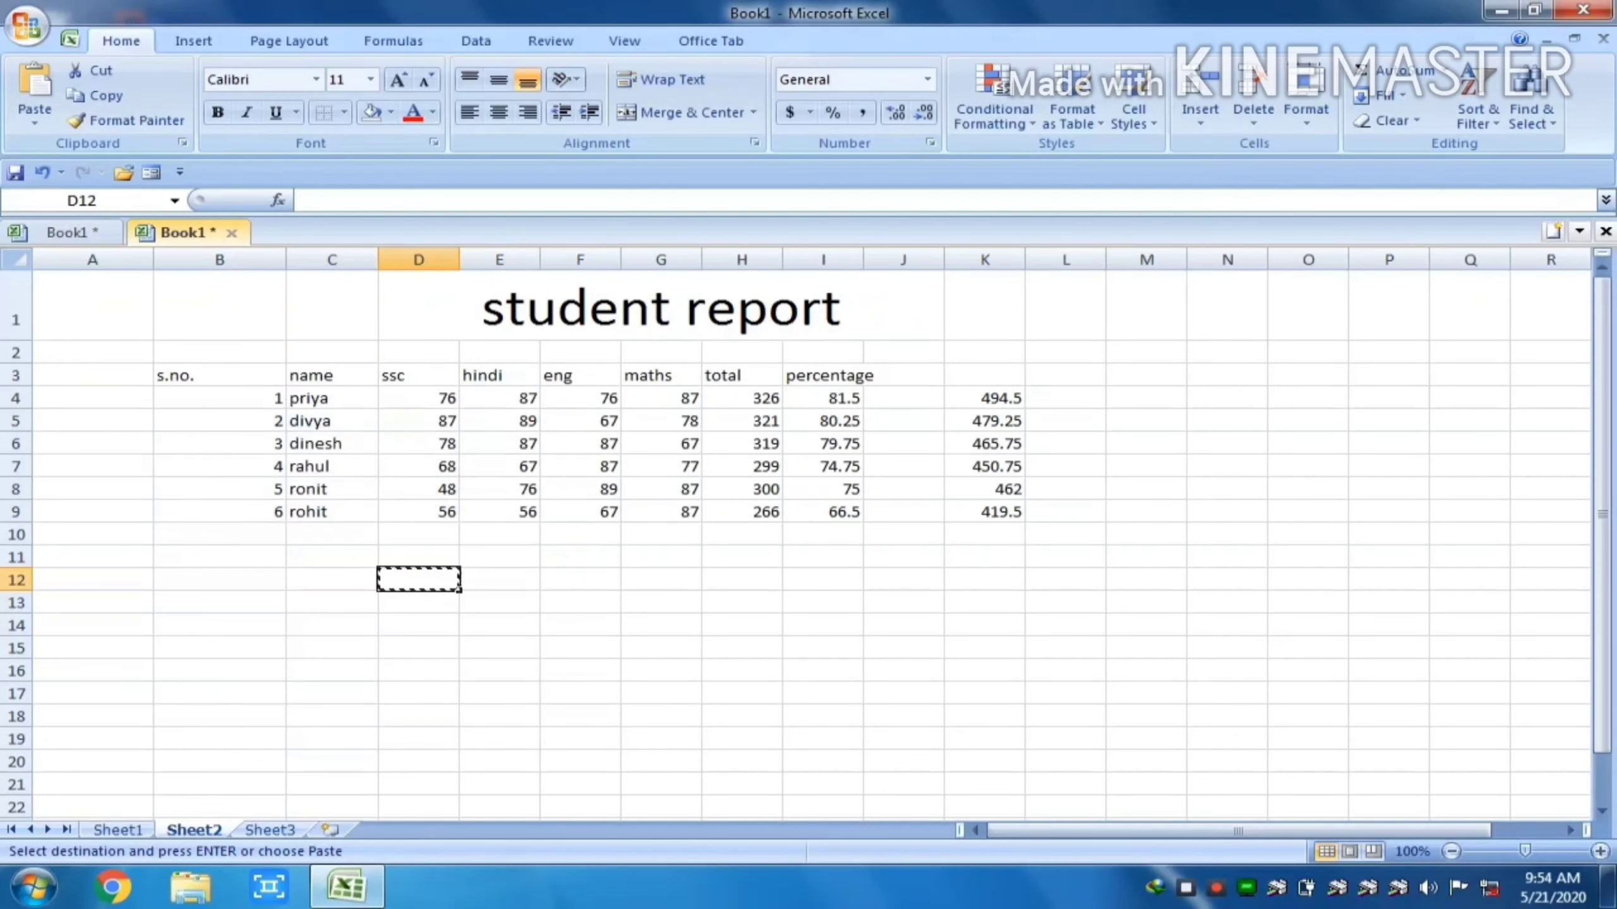
key("Escape")
Copy the student table B3:I9 and paste only its values starting at cell B12
left_click(742, 444)
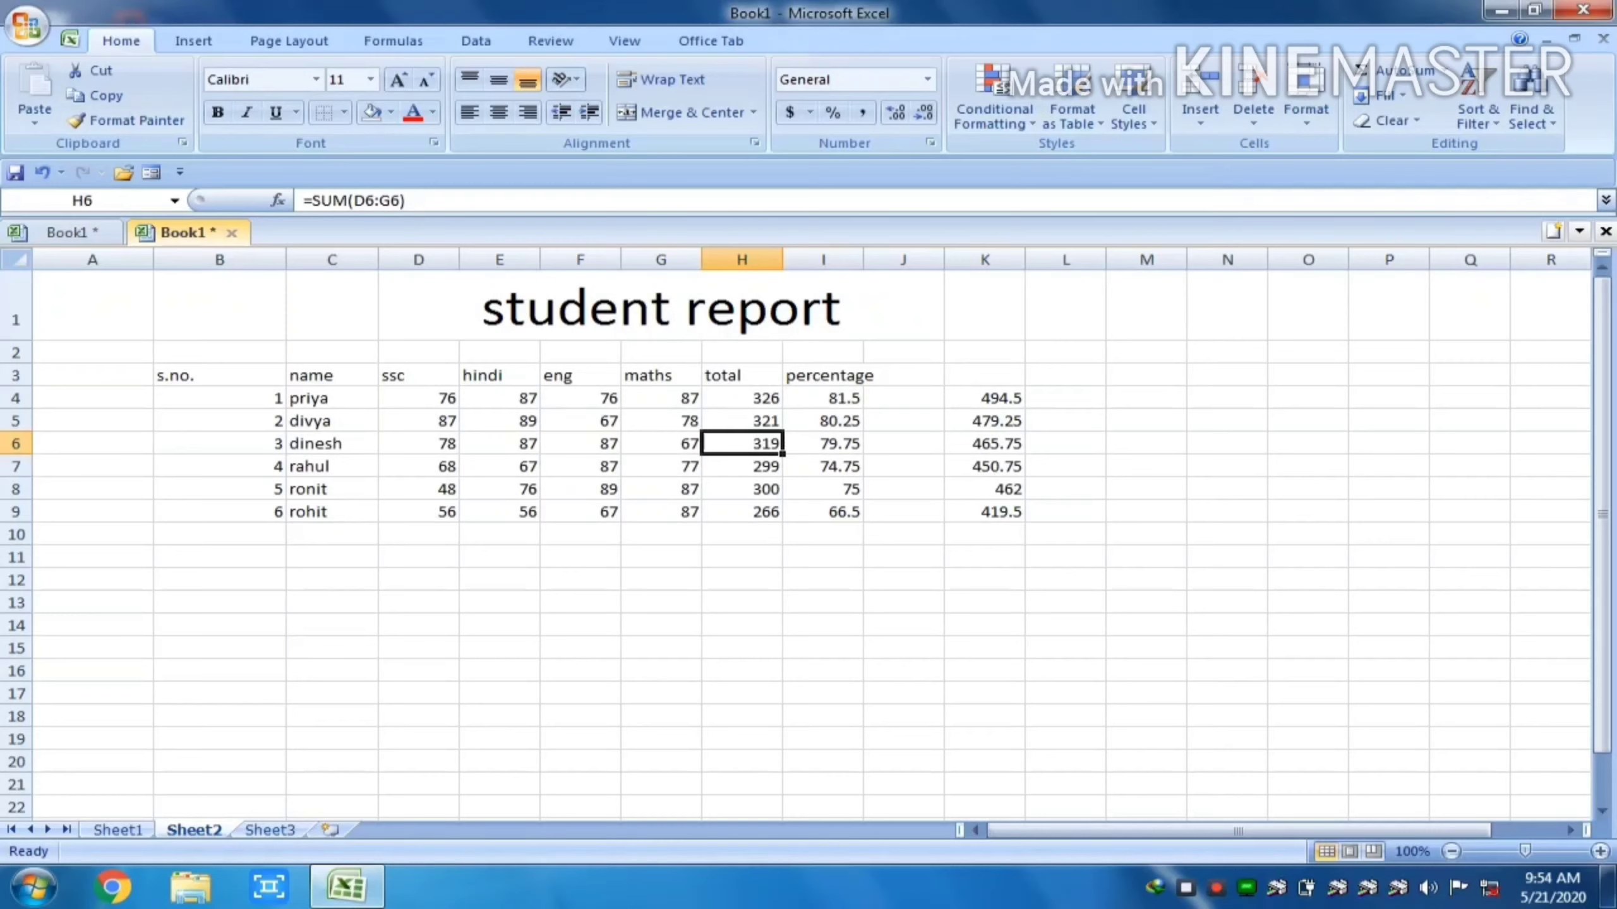
left_click_drag(185, 375, 828, 512)
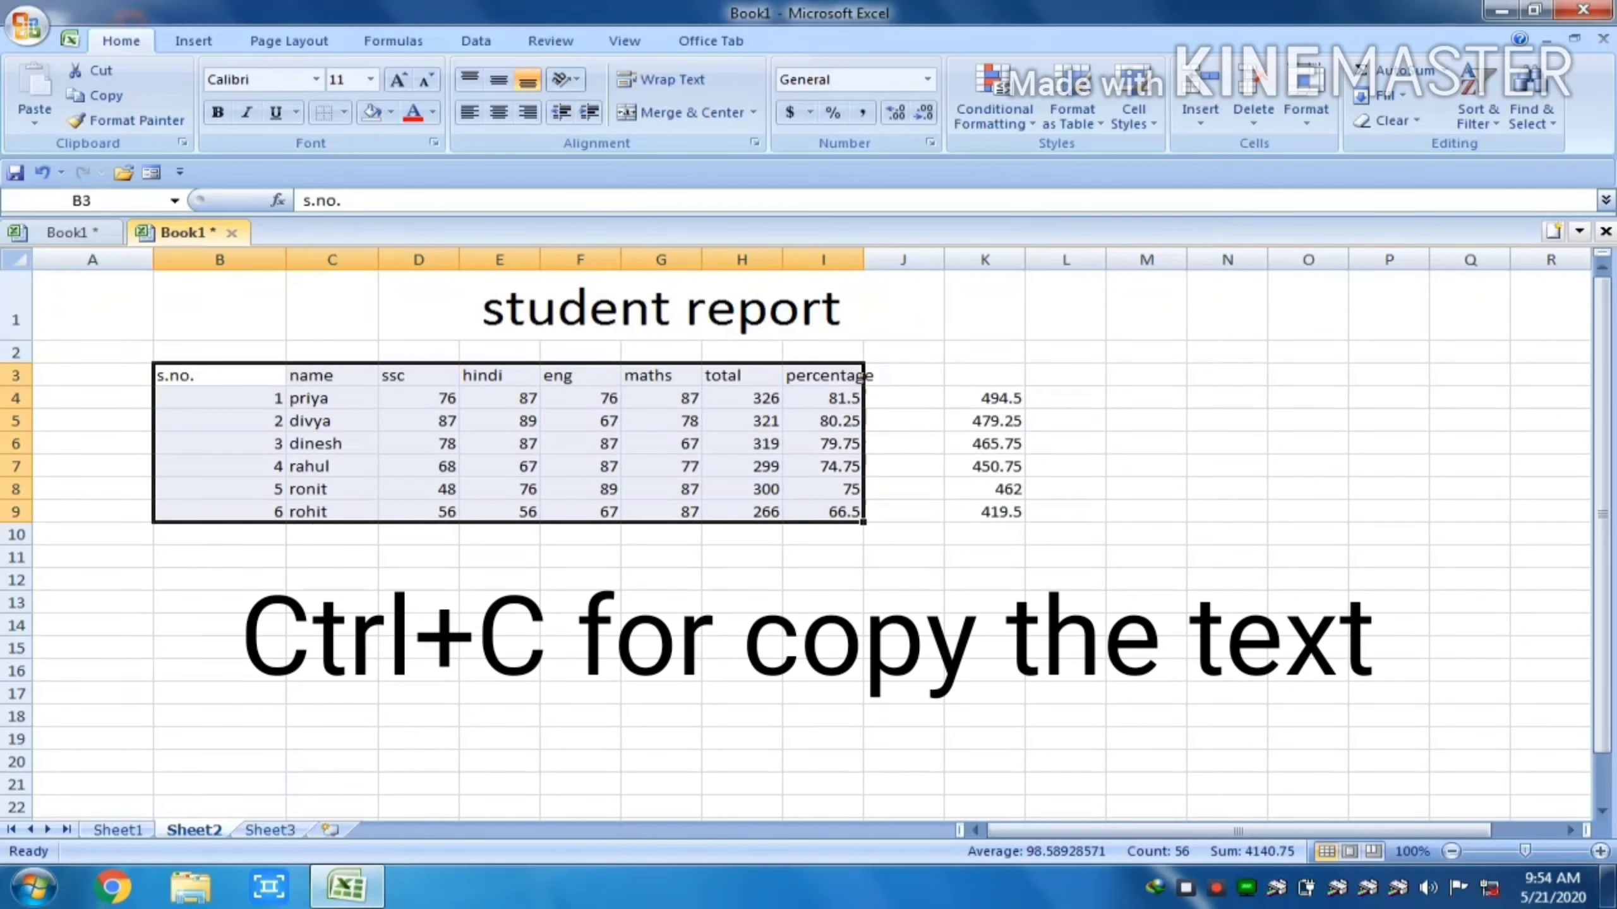
key("ctrl+c")
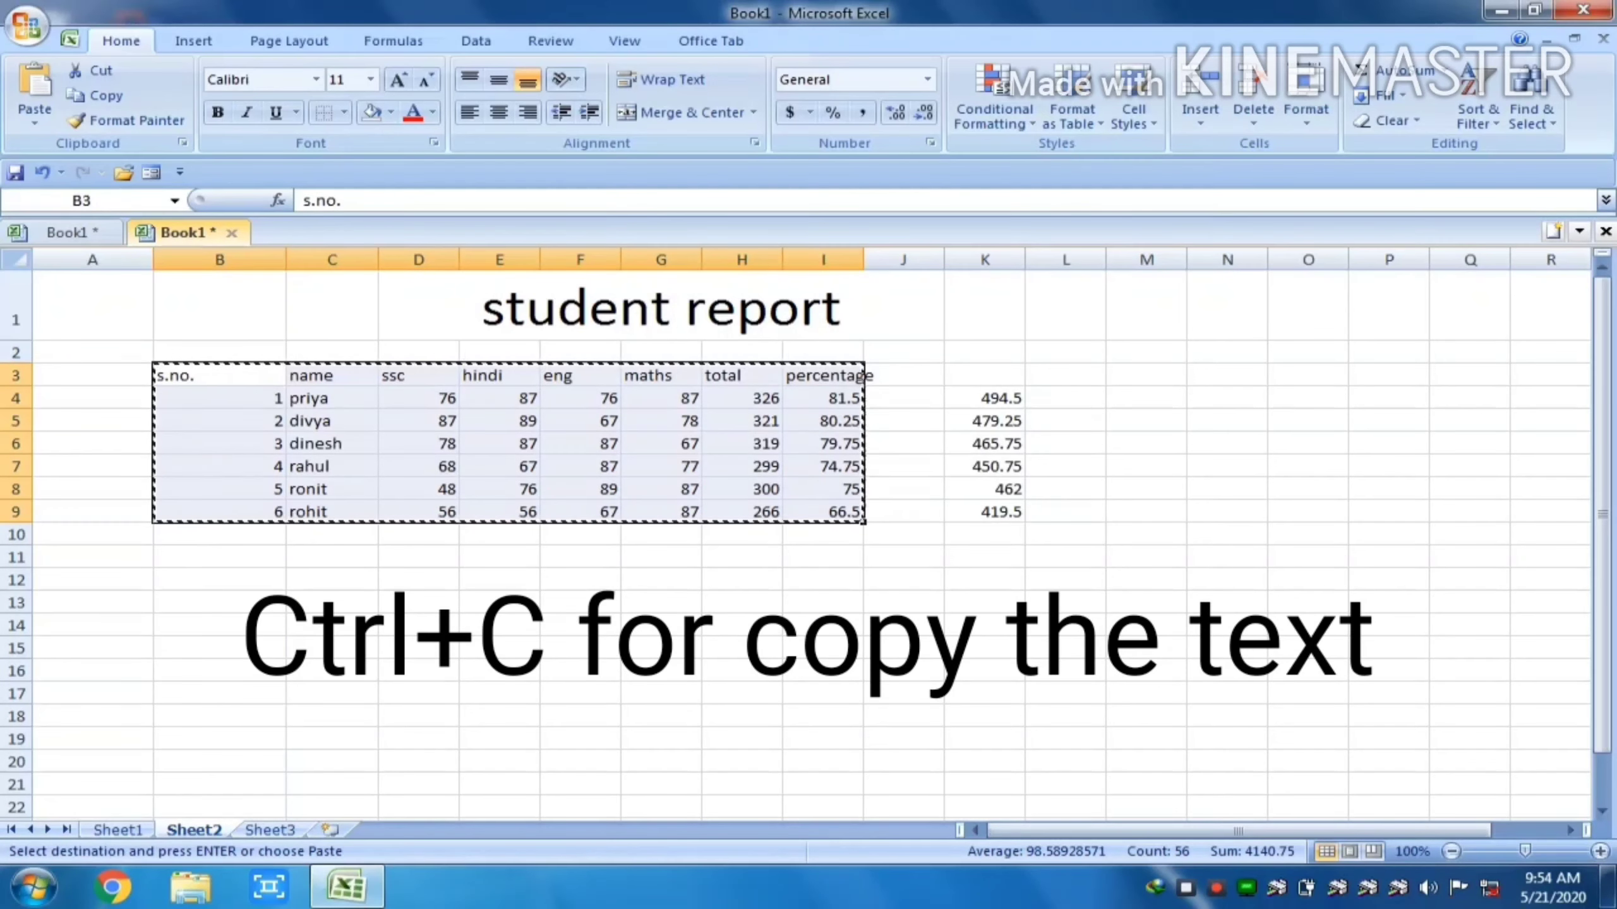
left_click(220, 580)
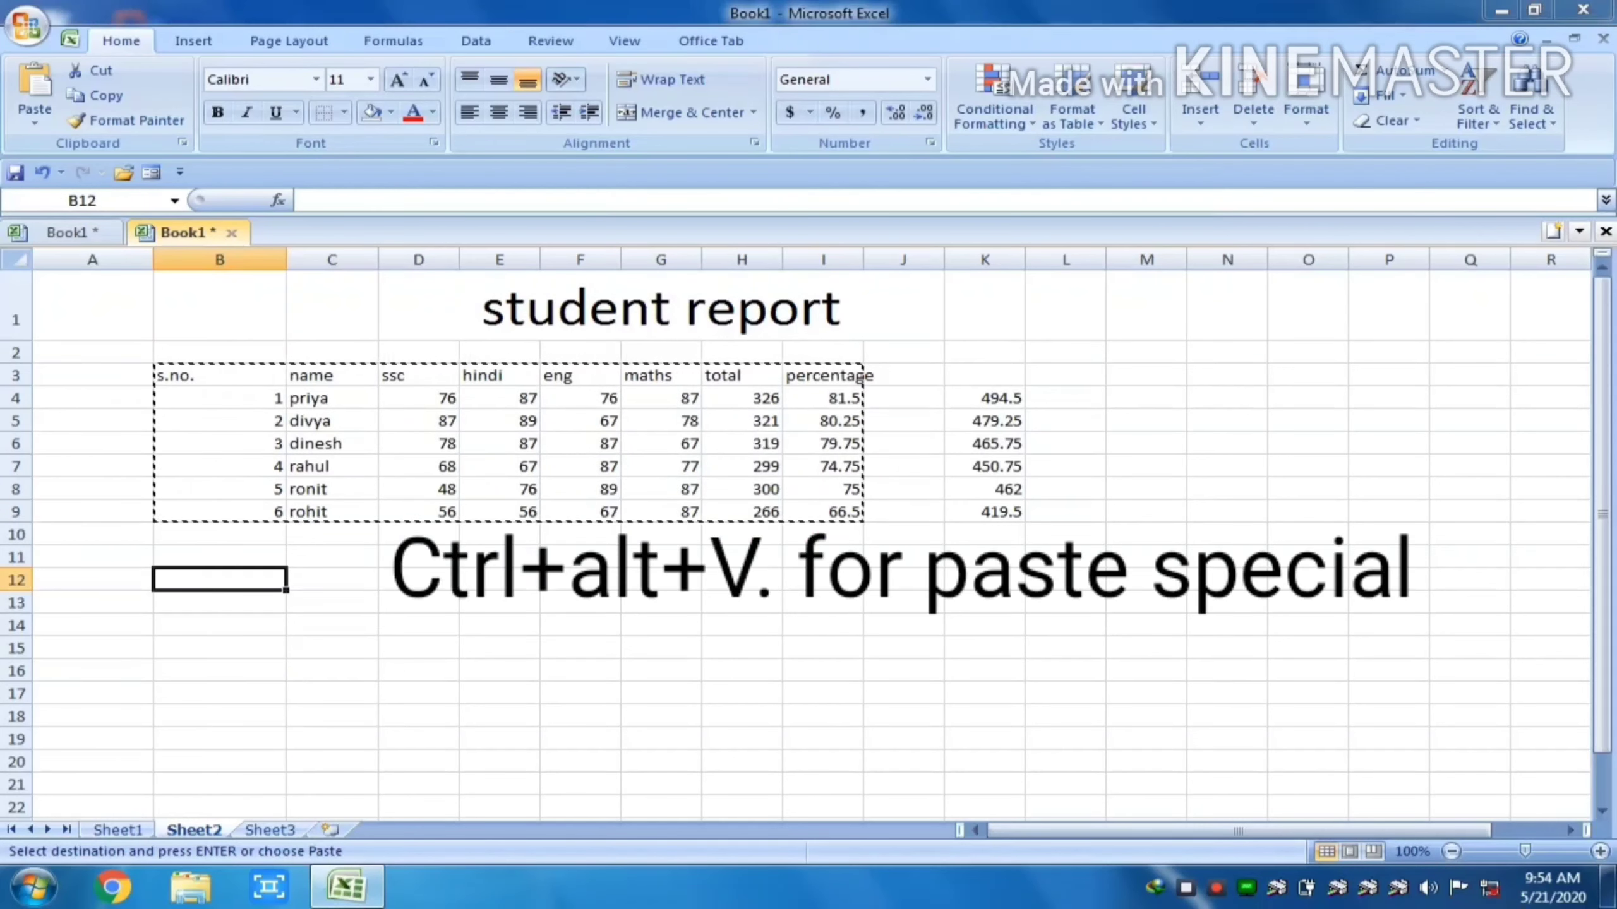
key("ctrl+alt+v")
key("v")
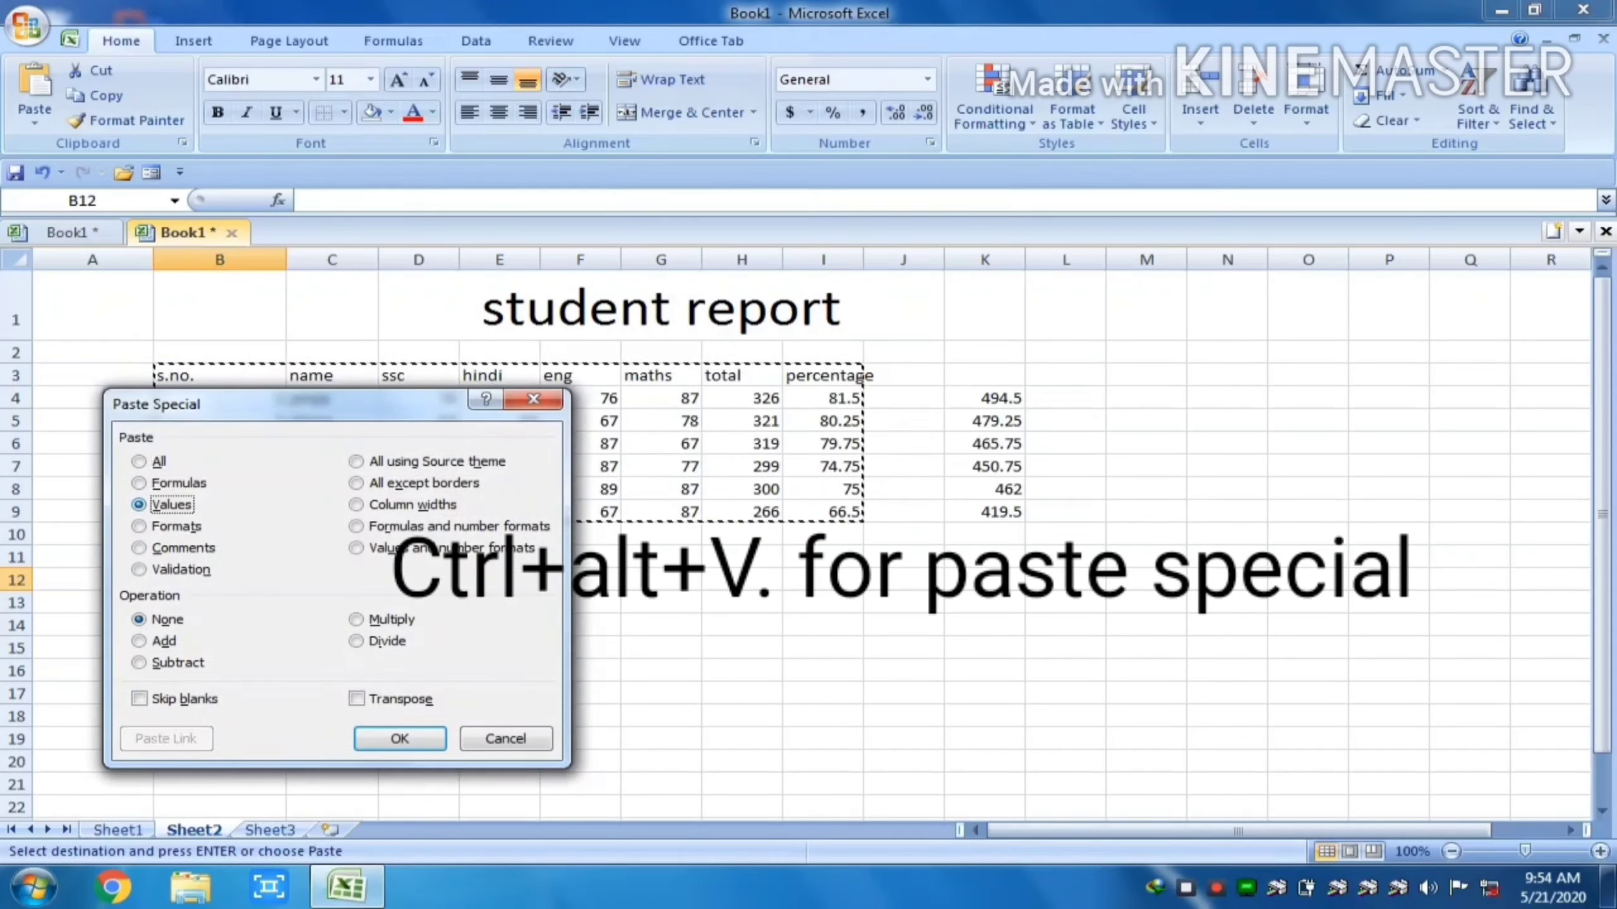
key("Return")
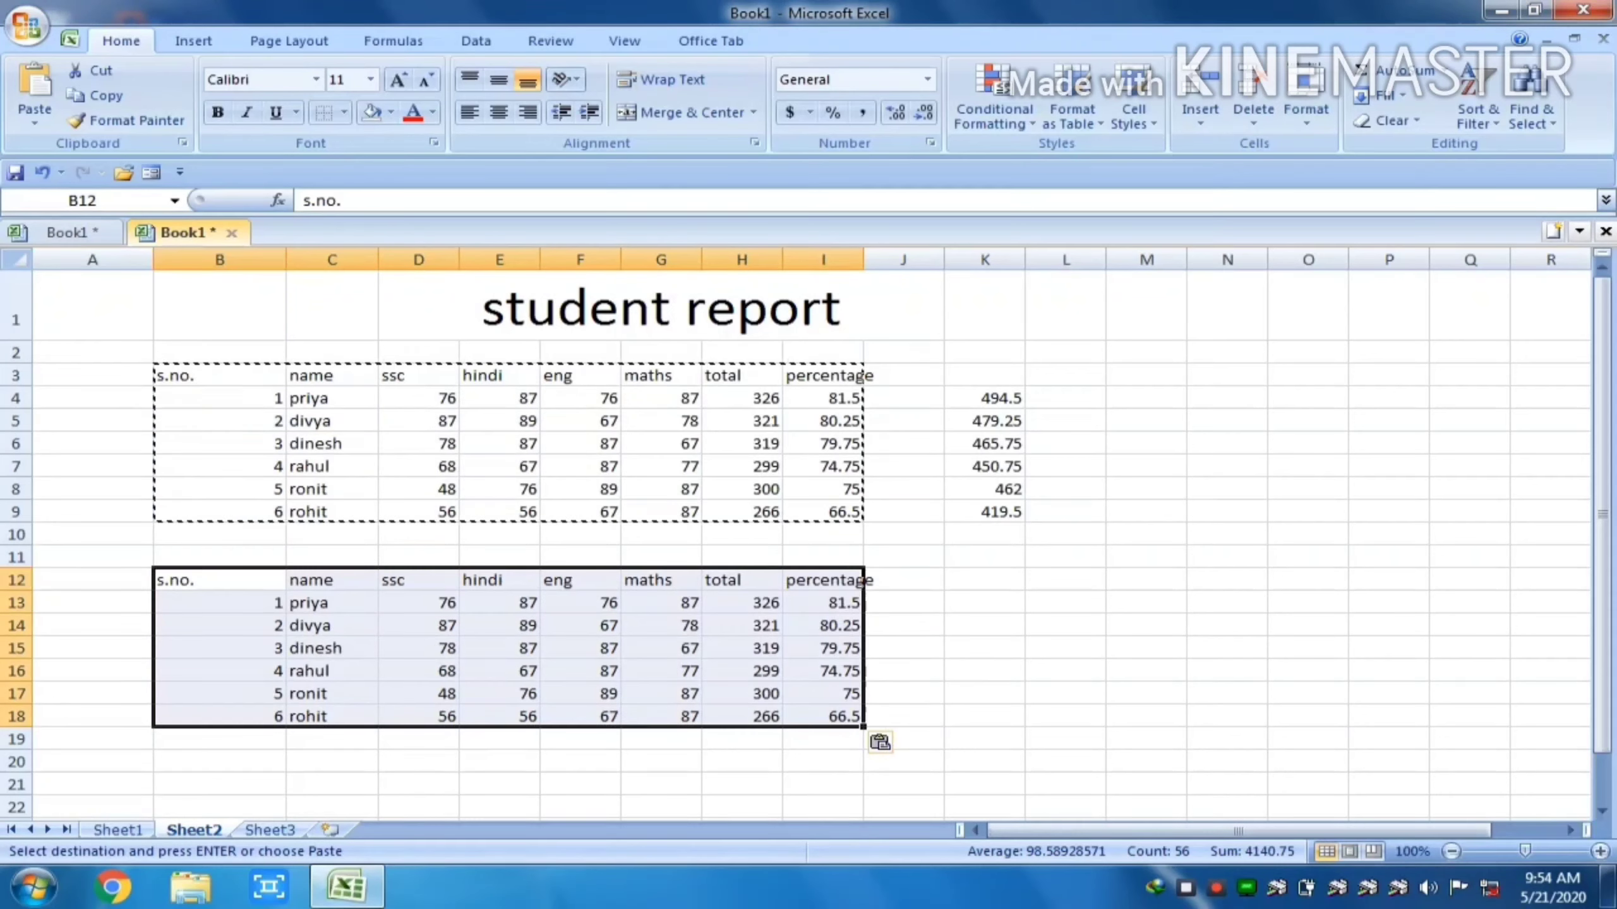
Check the total and percentage cells of the pasted table for formulas or plain values
double_click(741, 603)
key("Return")
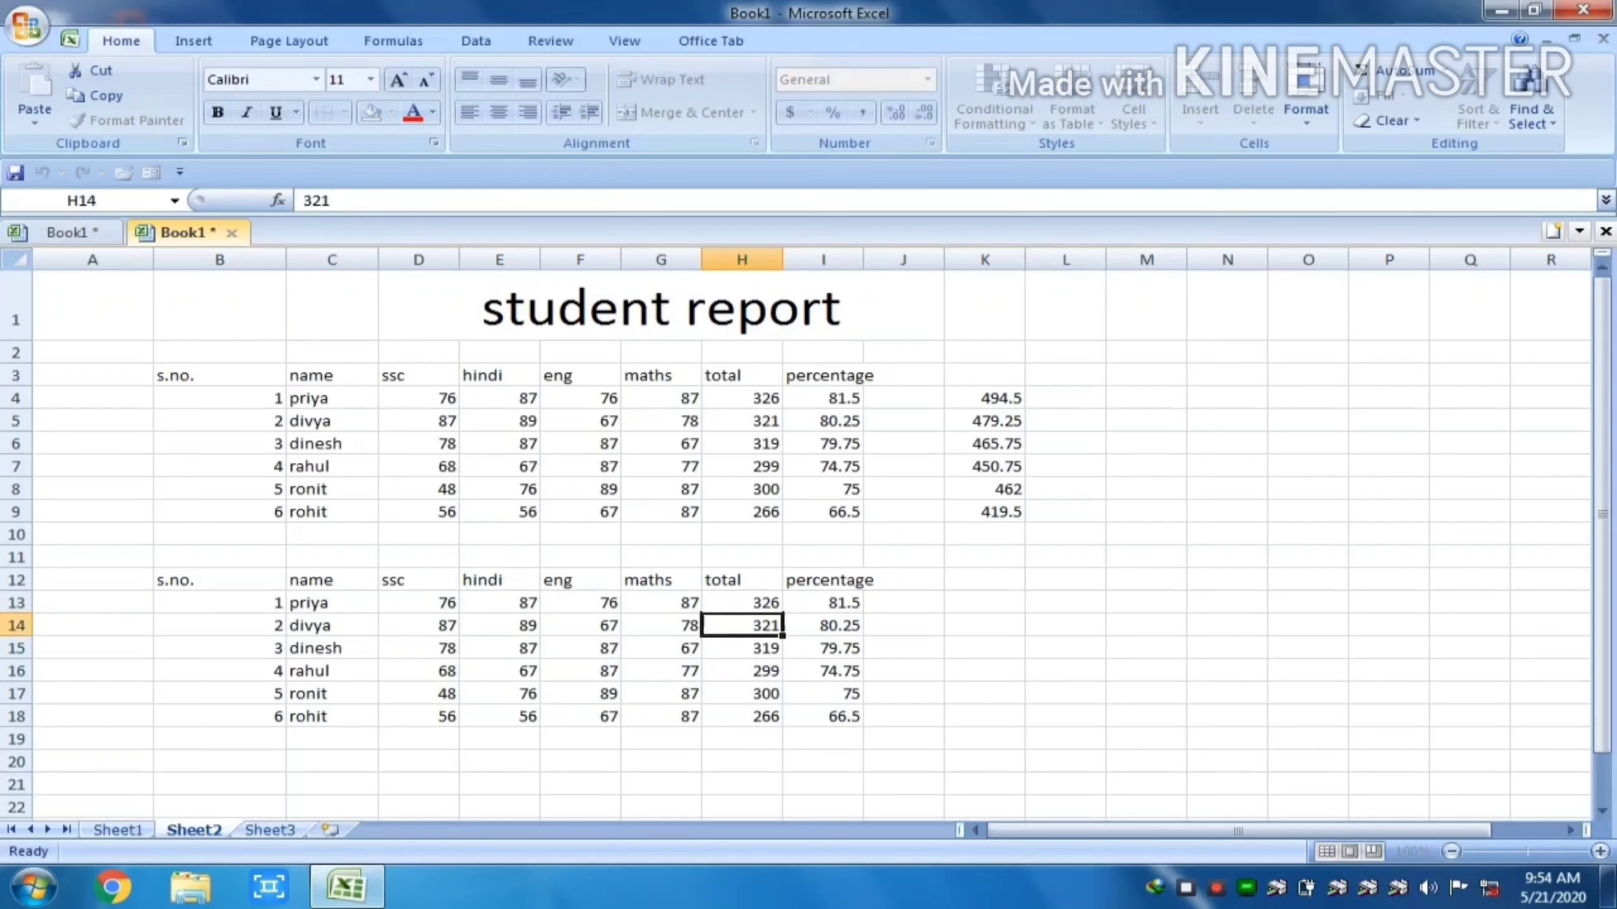
left_click(741, 648)
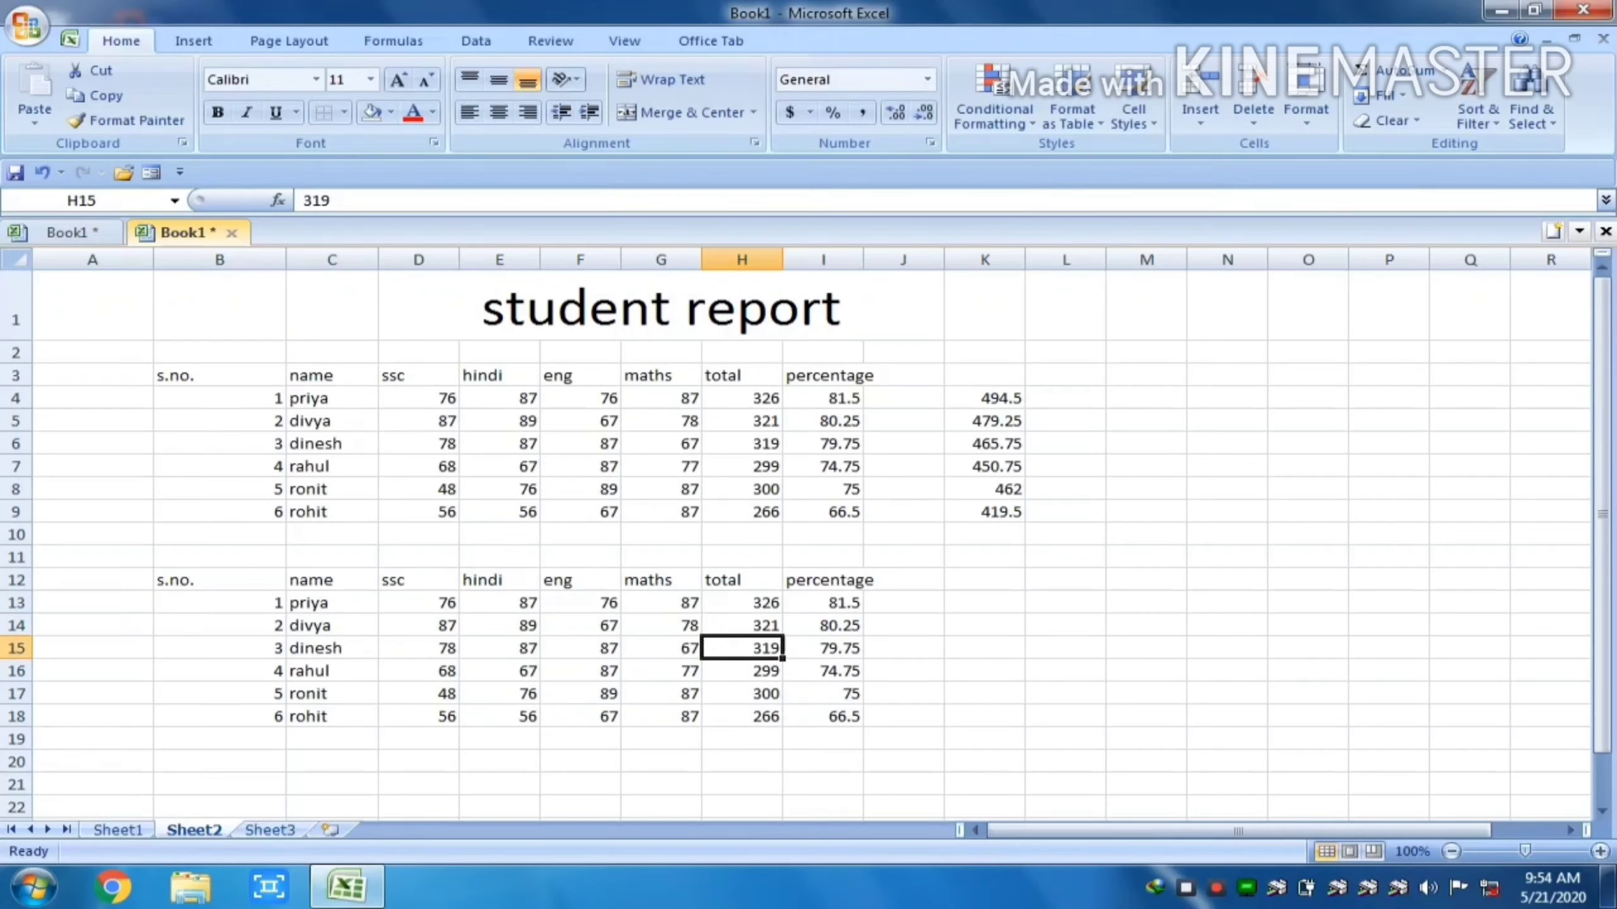
double_click(823, 612)
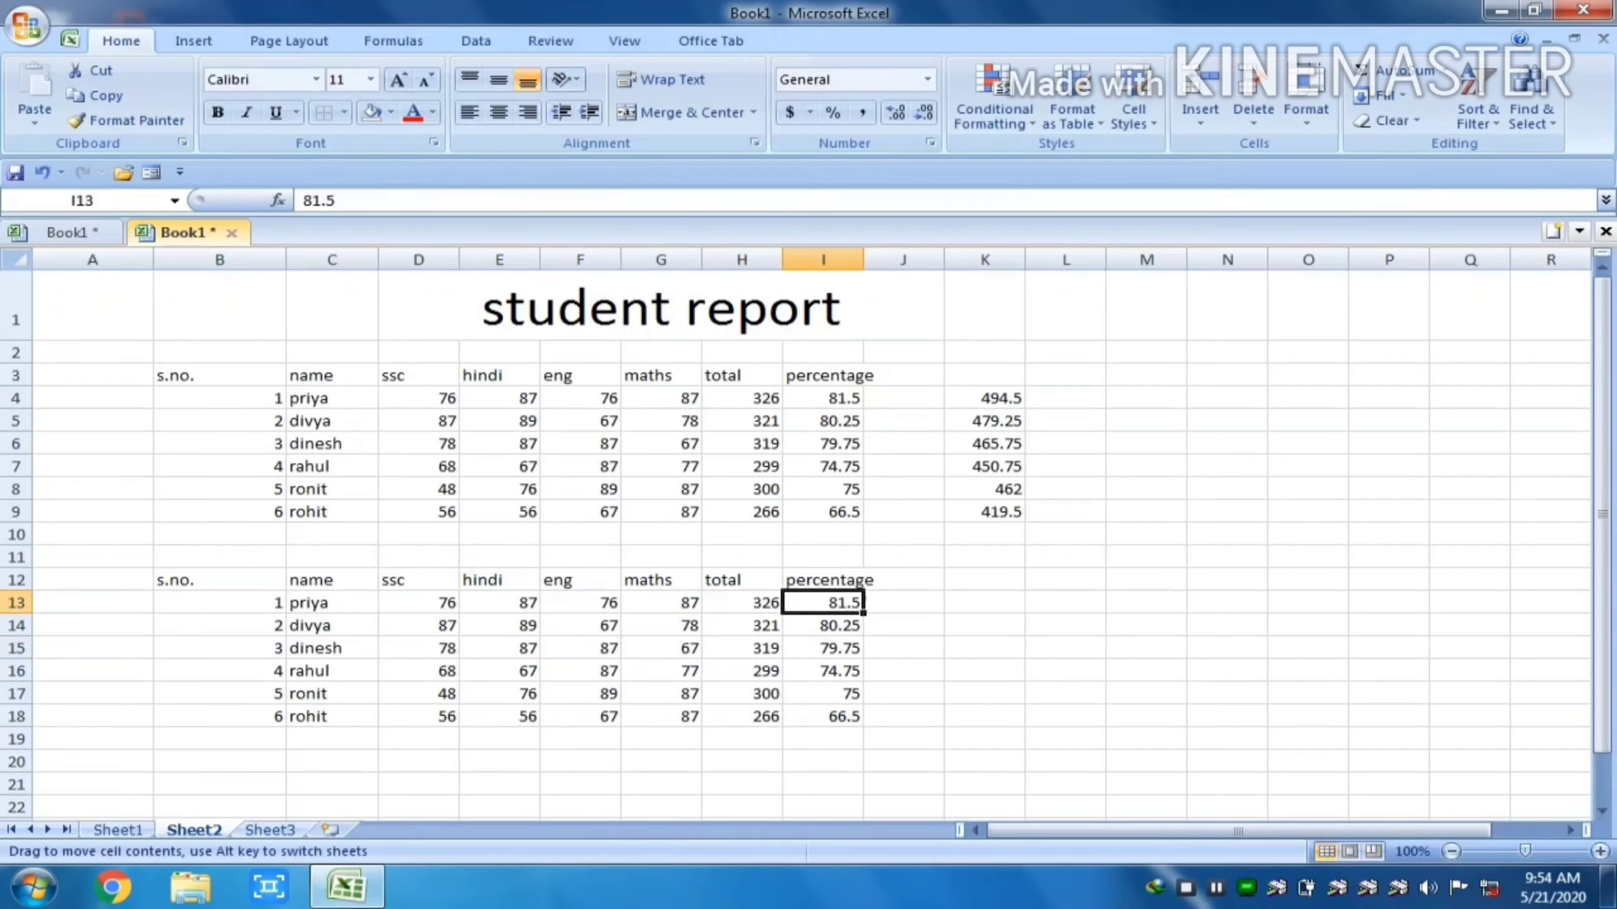
left_click(823, 603)
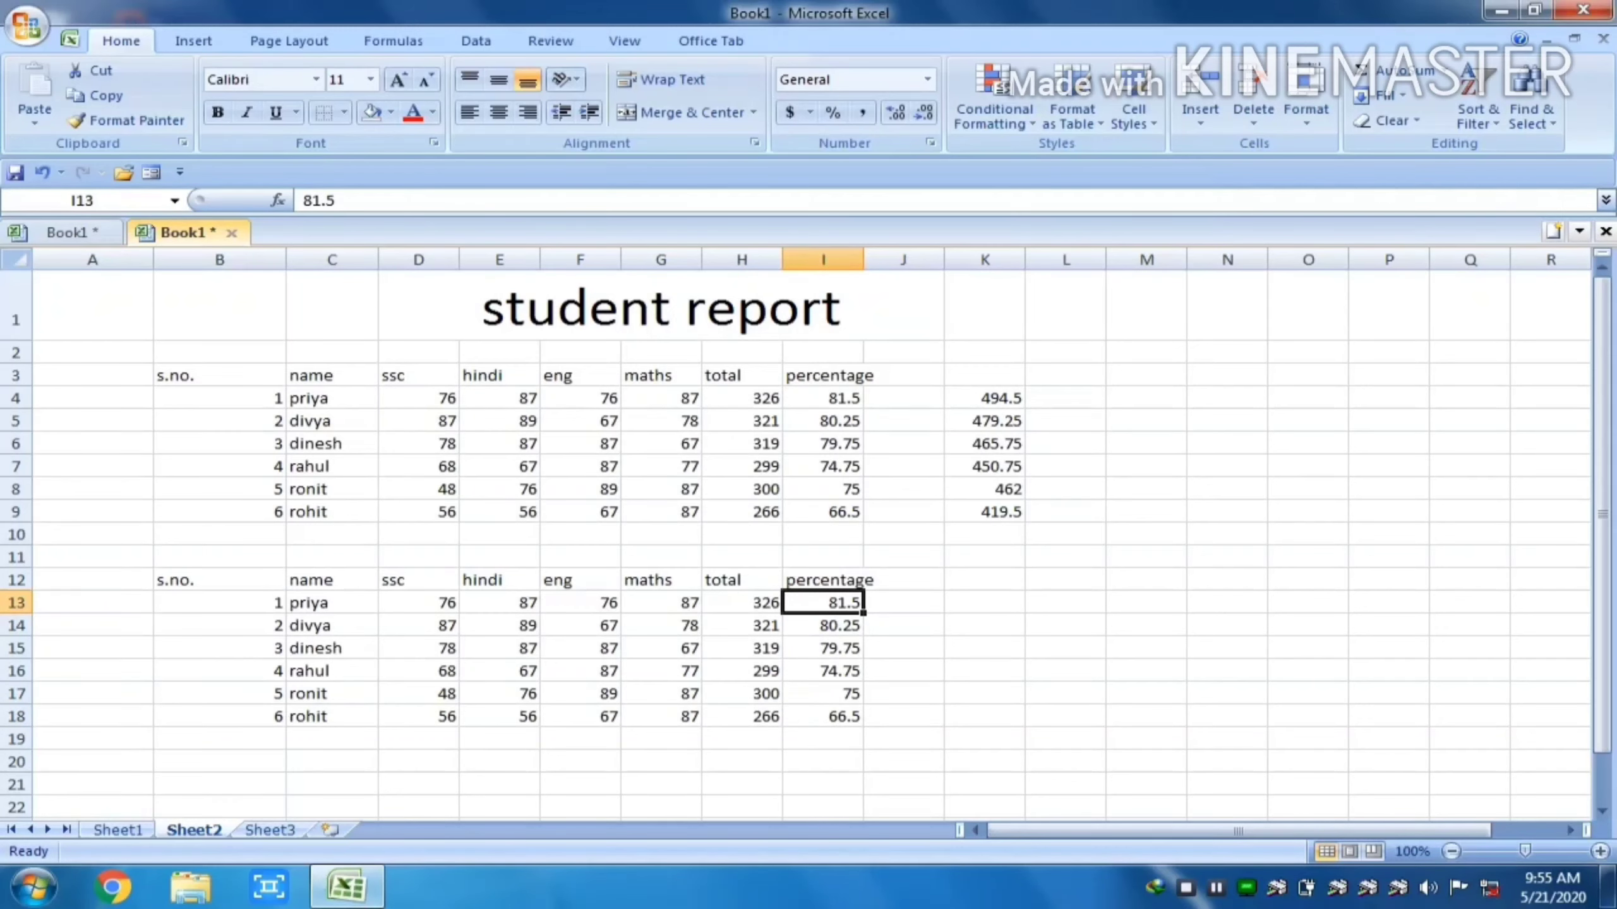
left_click_drag(1602, 635, 1602, 684)
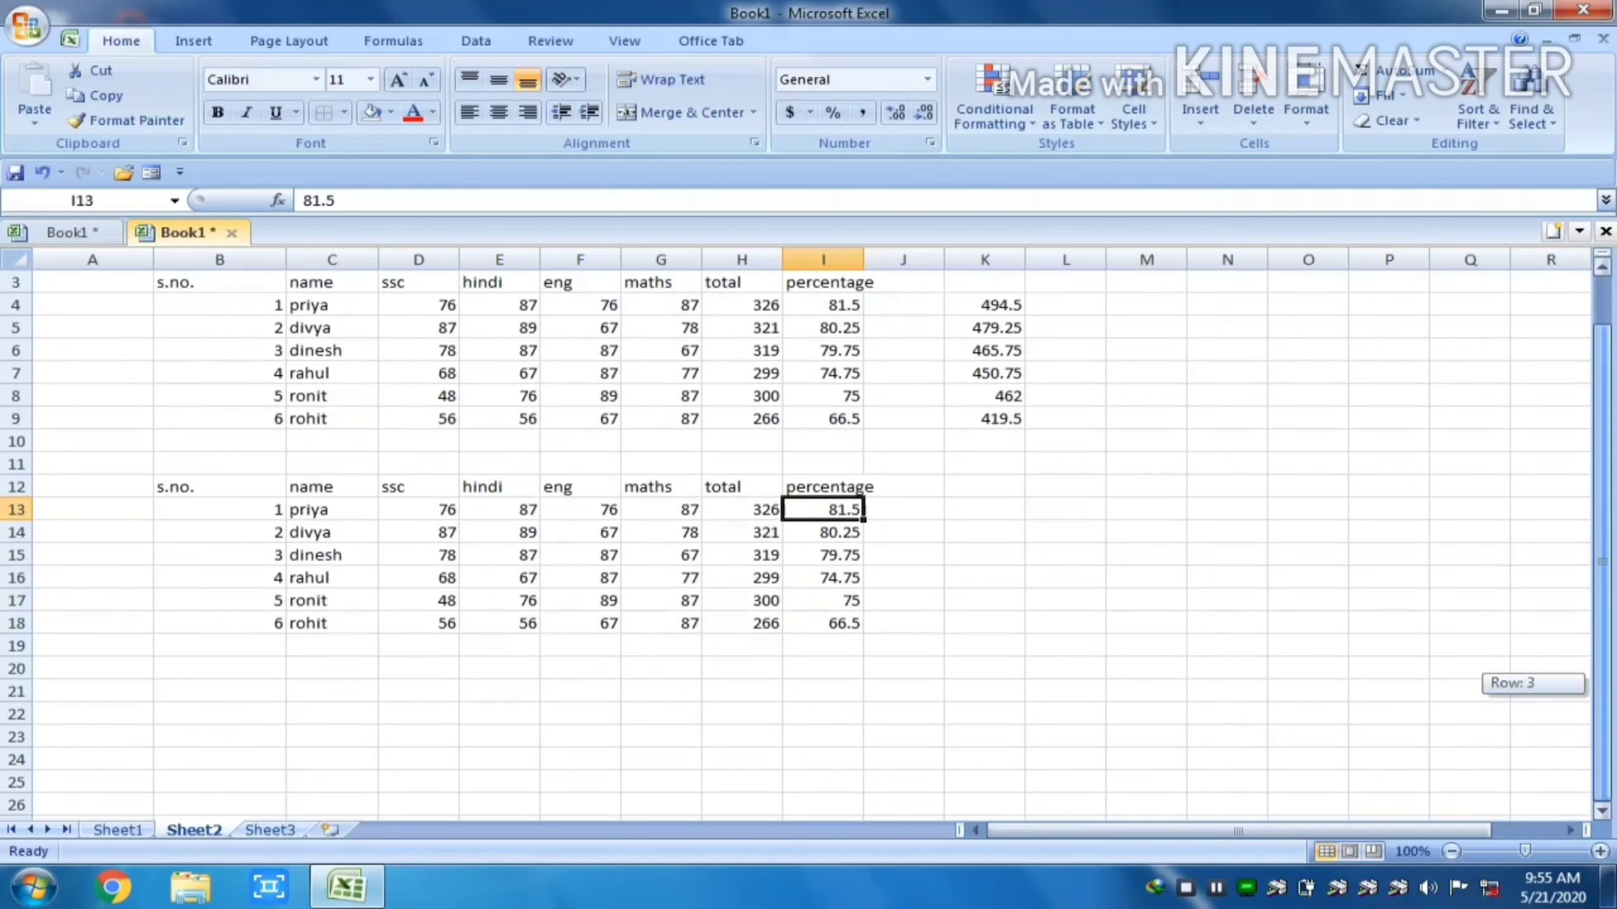
left_click_drag(1602, 560, 1602, 559)
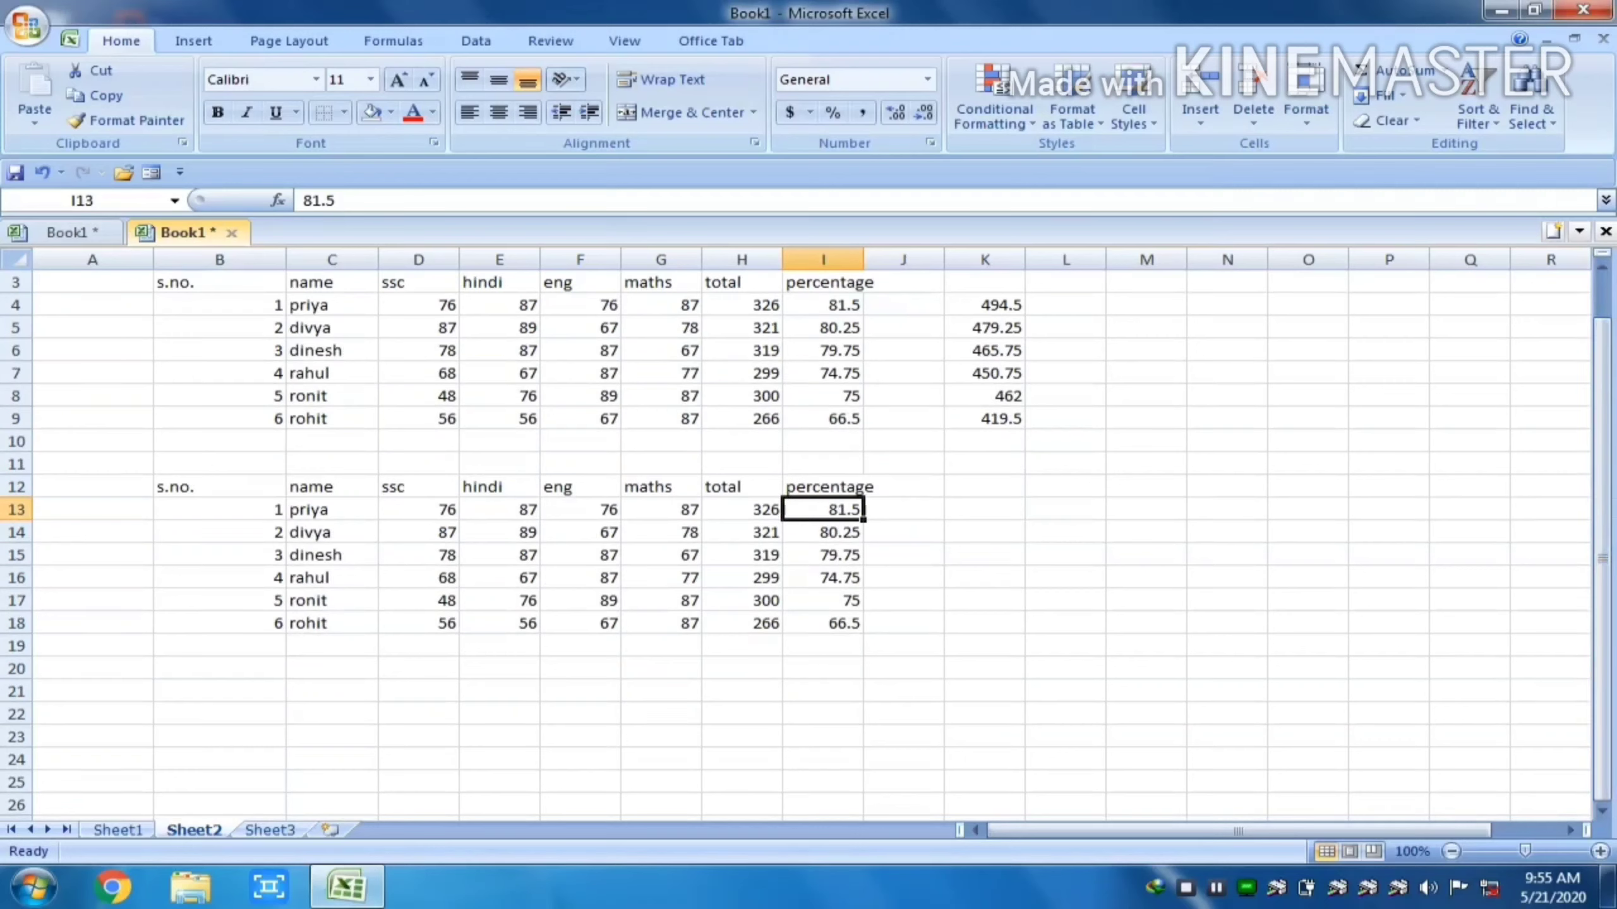
left_click(220, 668)
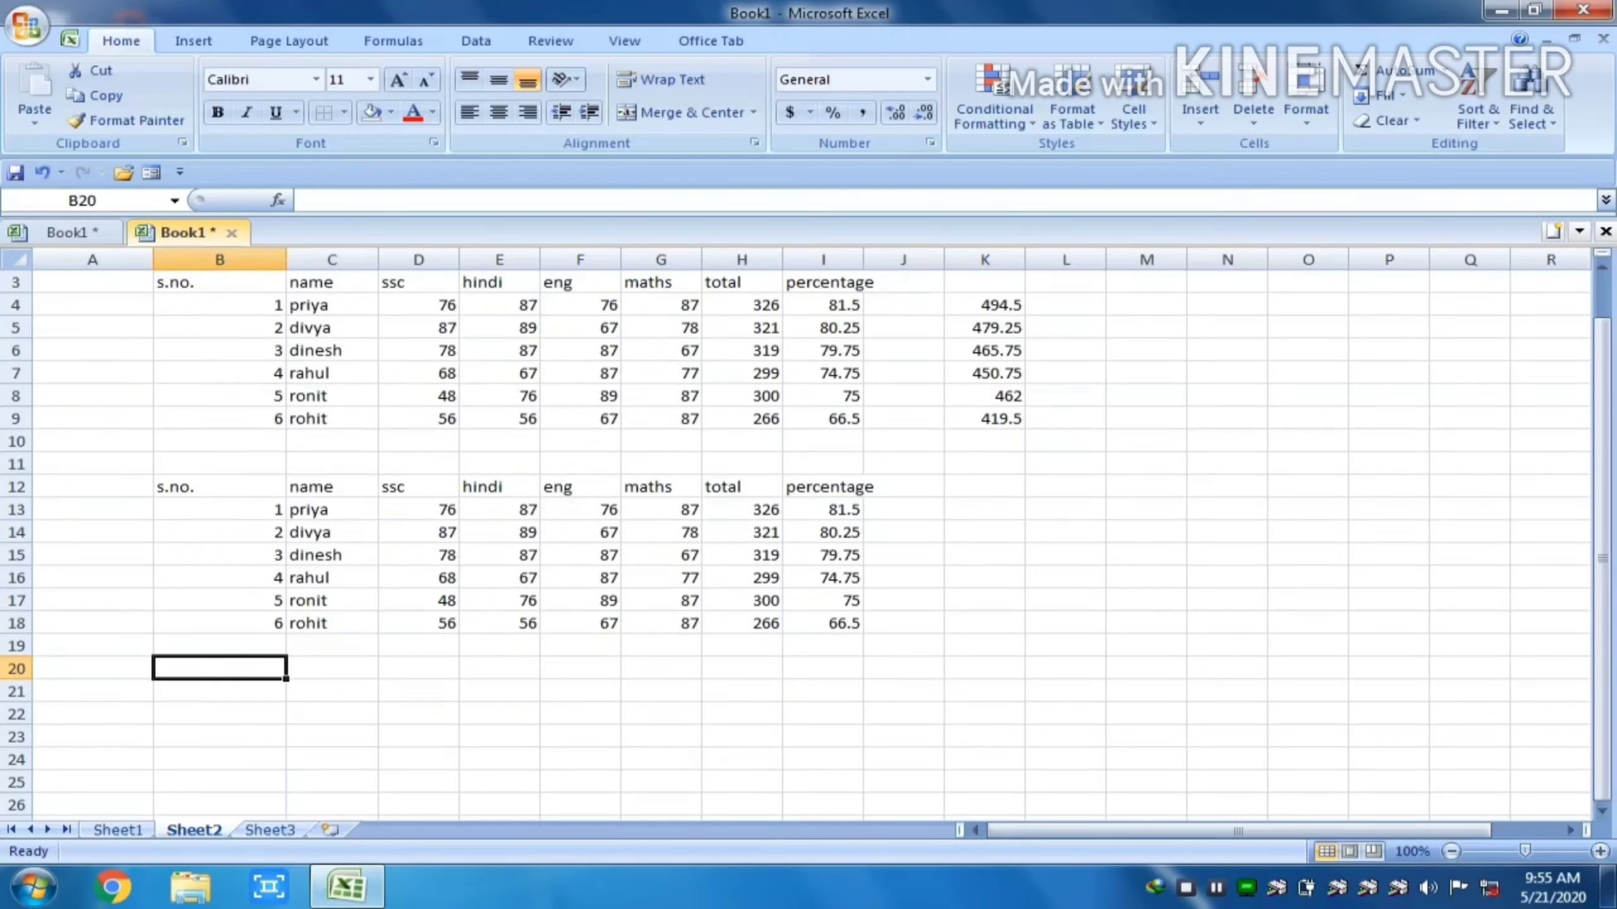
left_click_drag(220, 283, 668, 419)
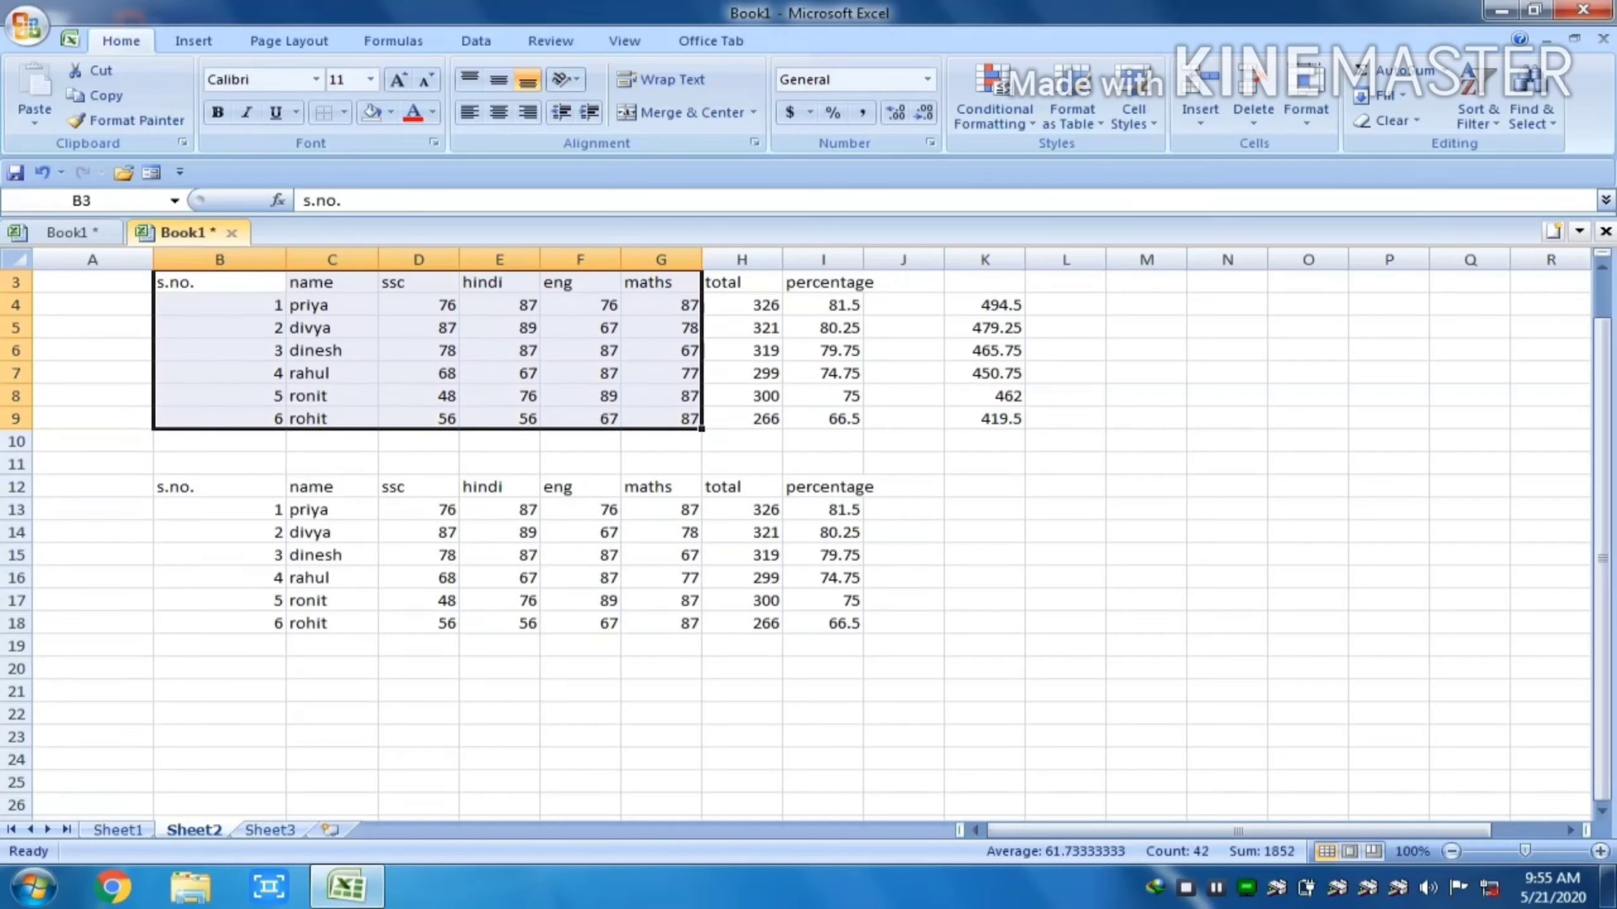
left_click_drag(219, 283, 823, 420)
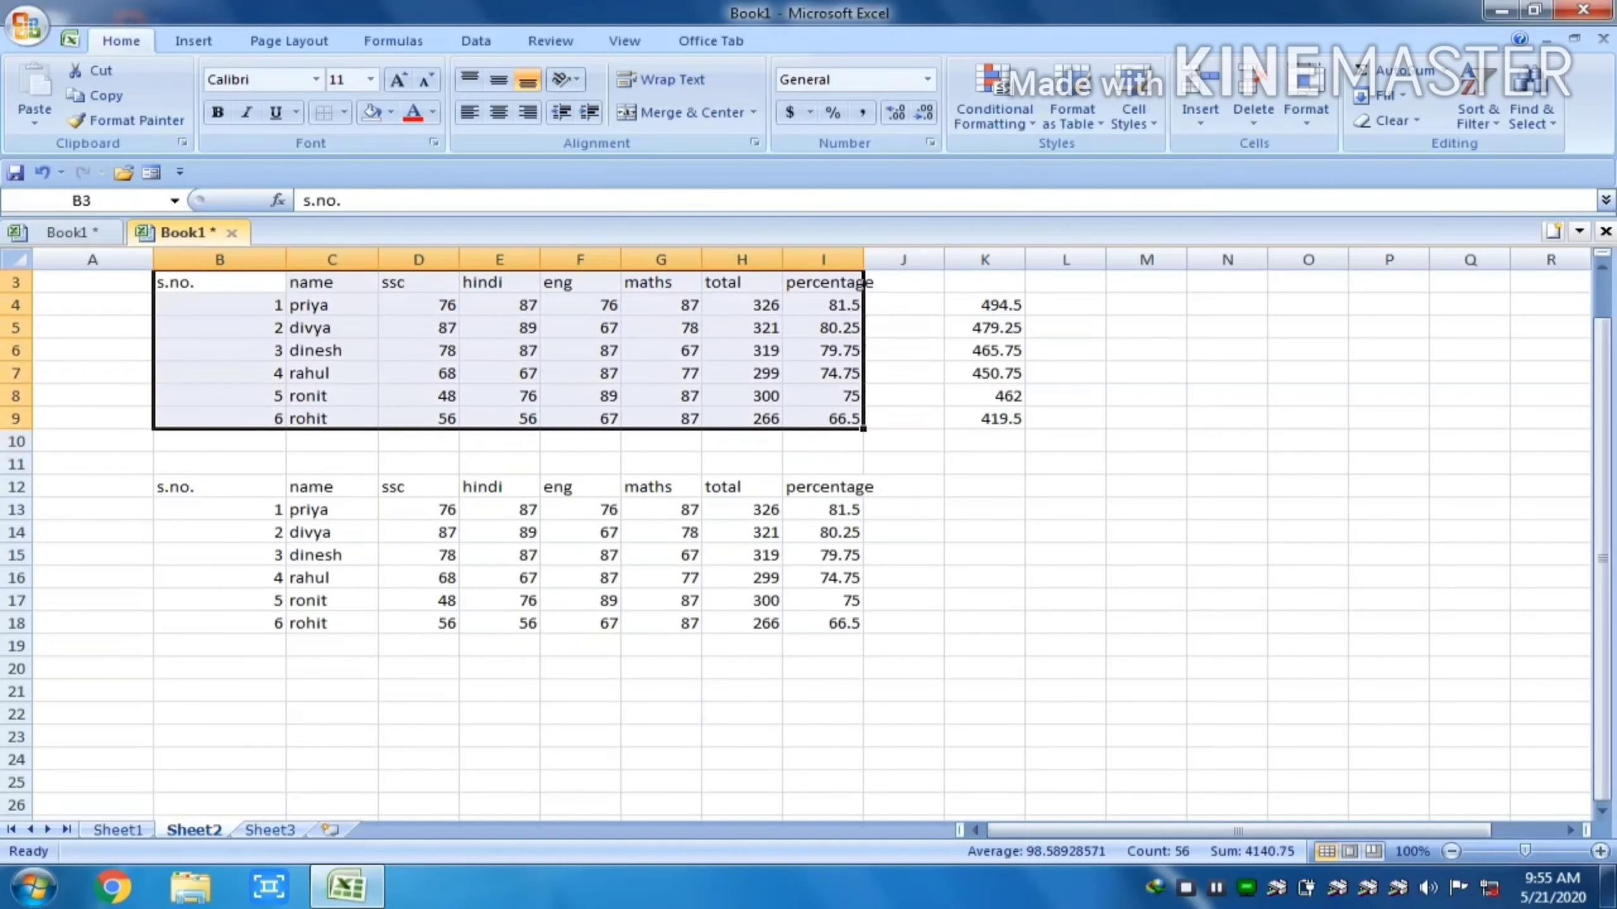
key("ctrl+c")
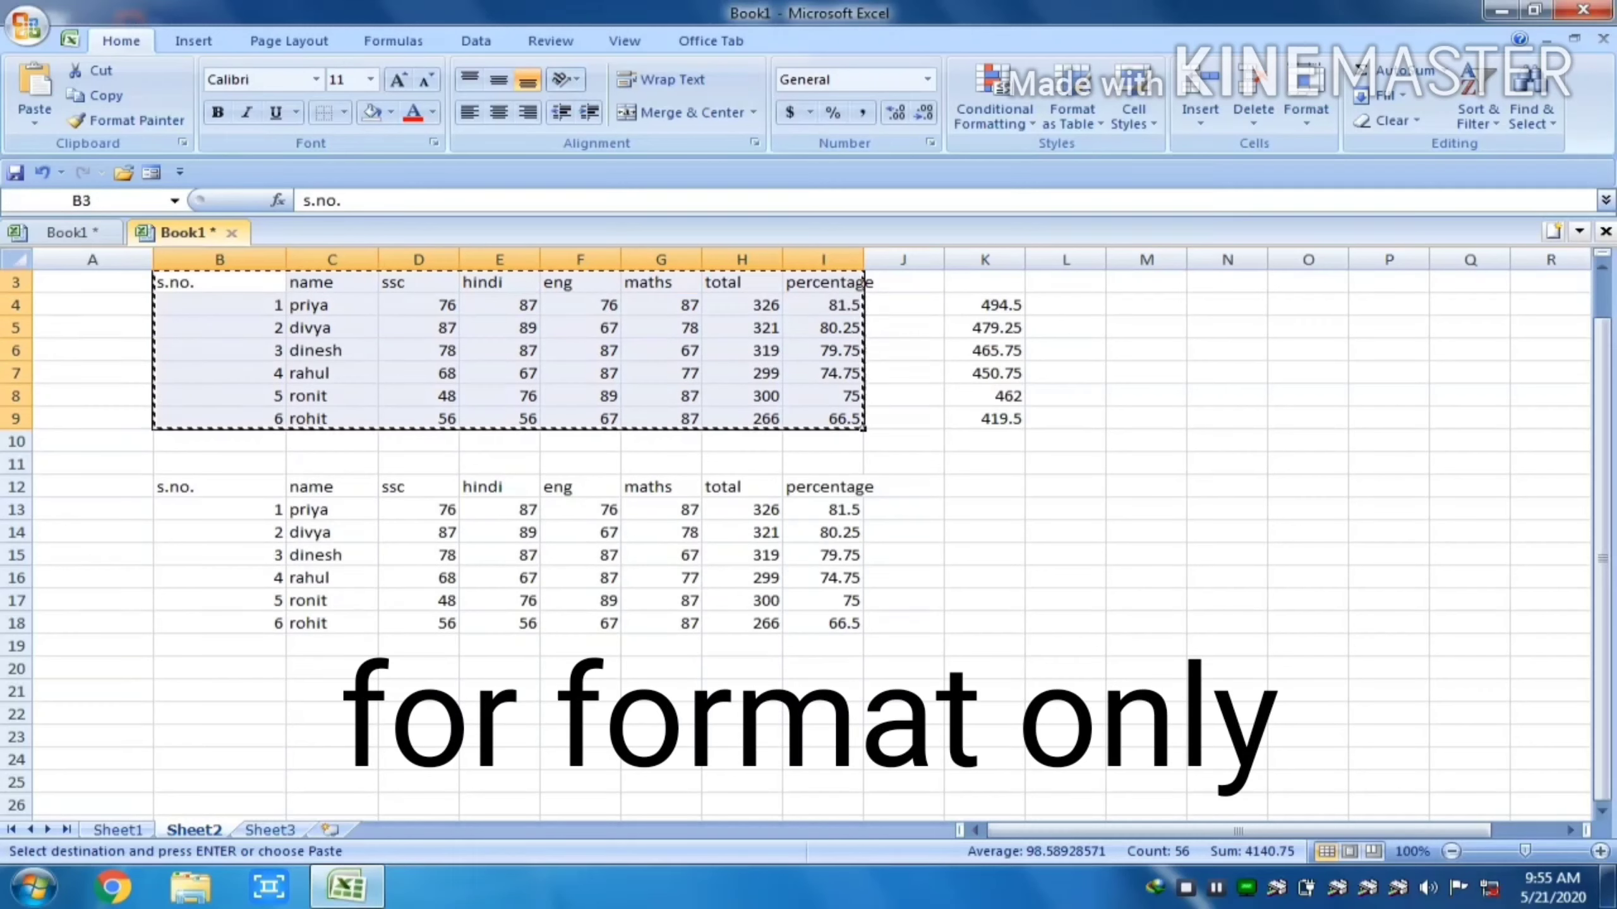
key("ctrl+alt+v")
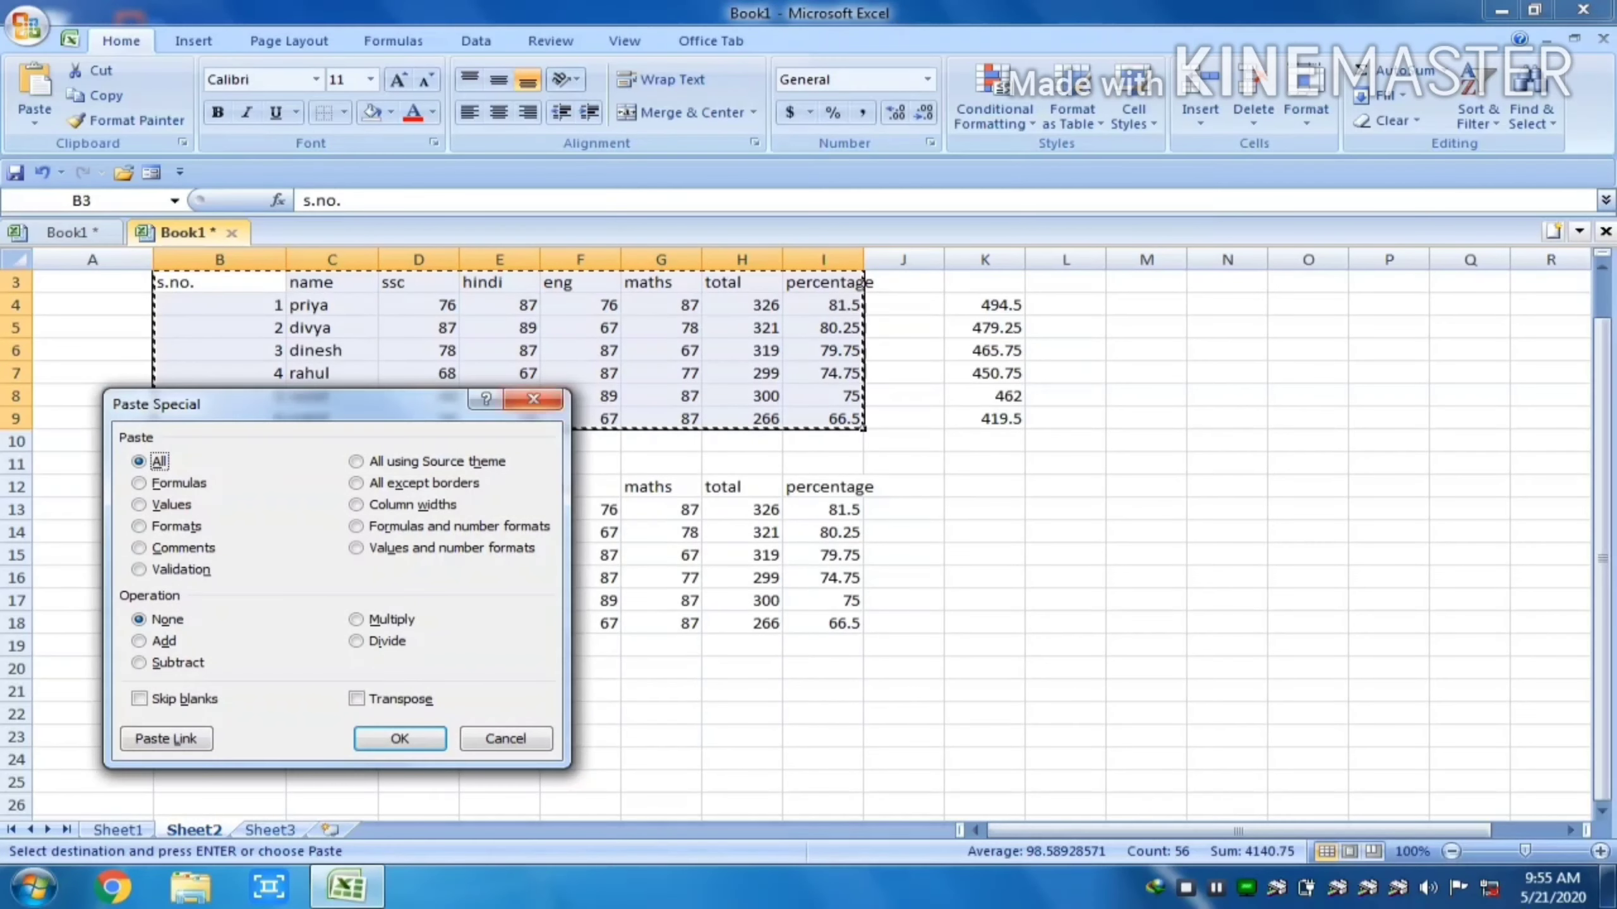
left_click(534, 399)
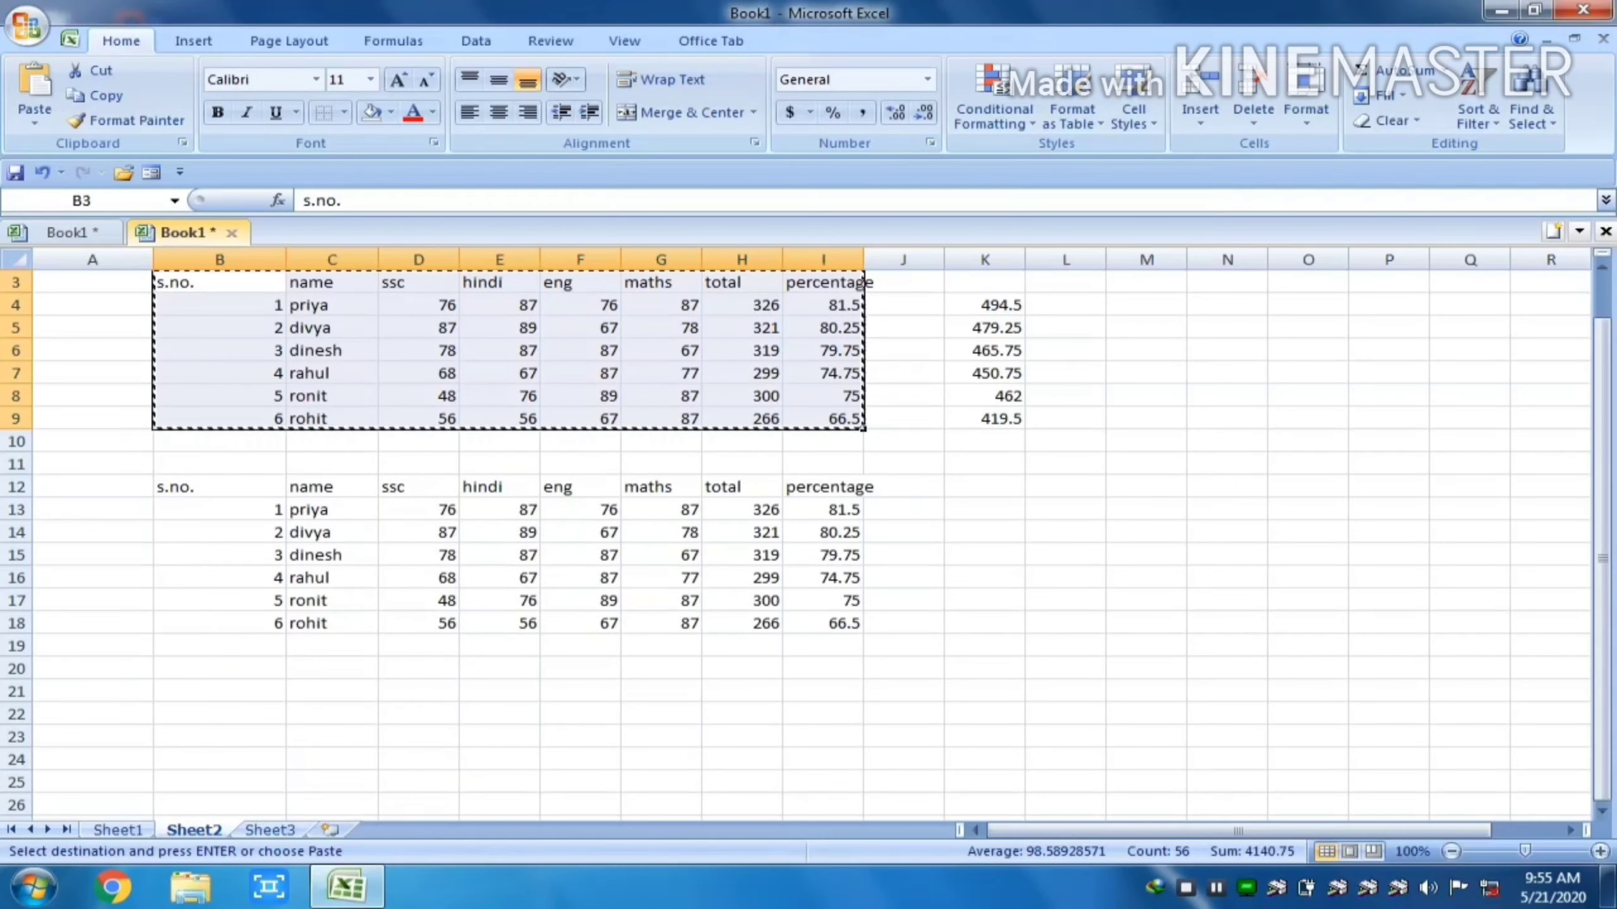
left_click(220, 669)
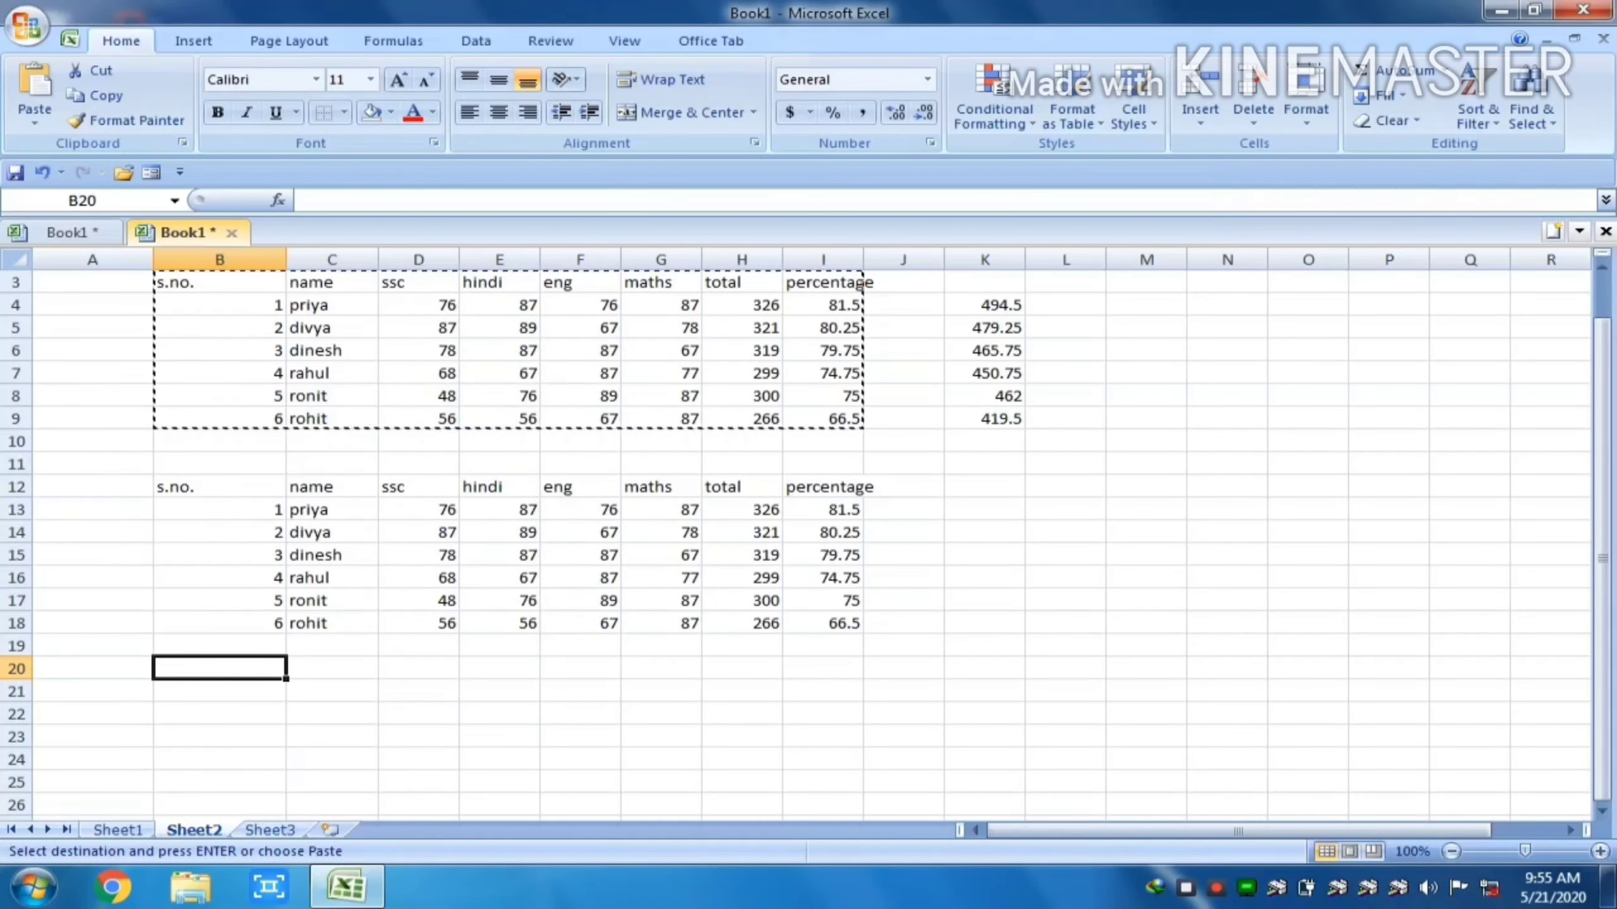
key("ctrl+alt+v")
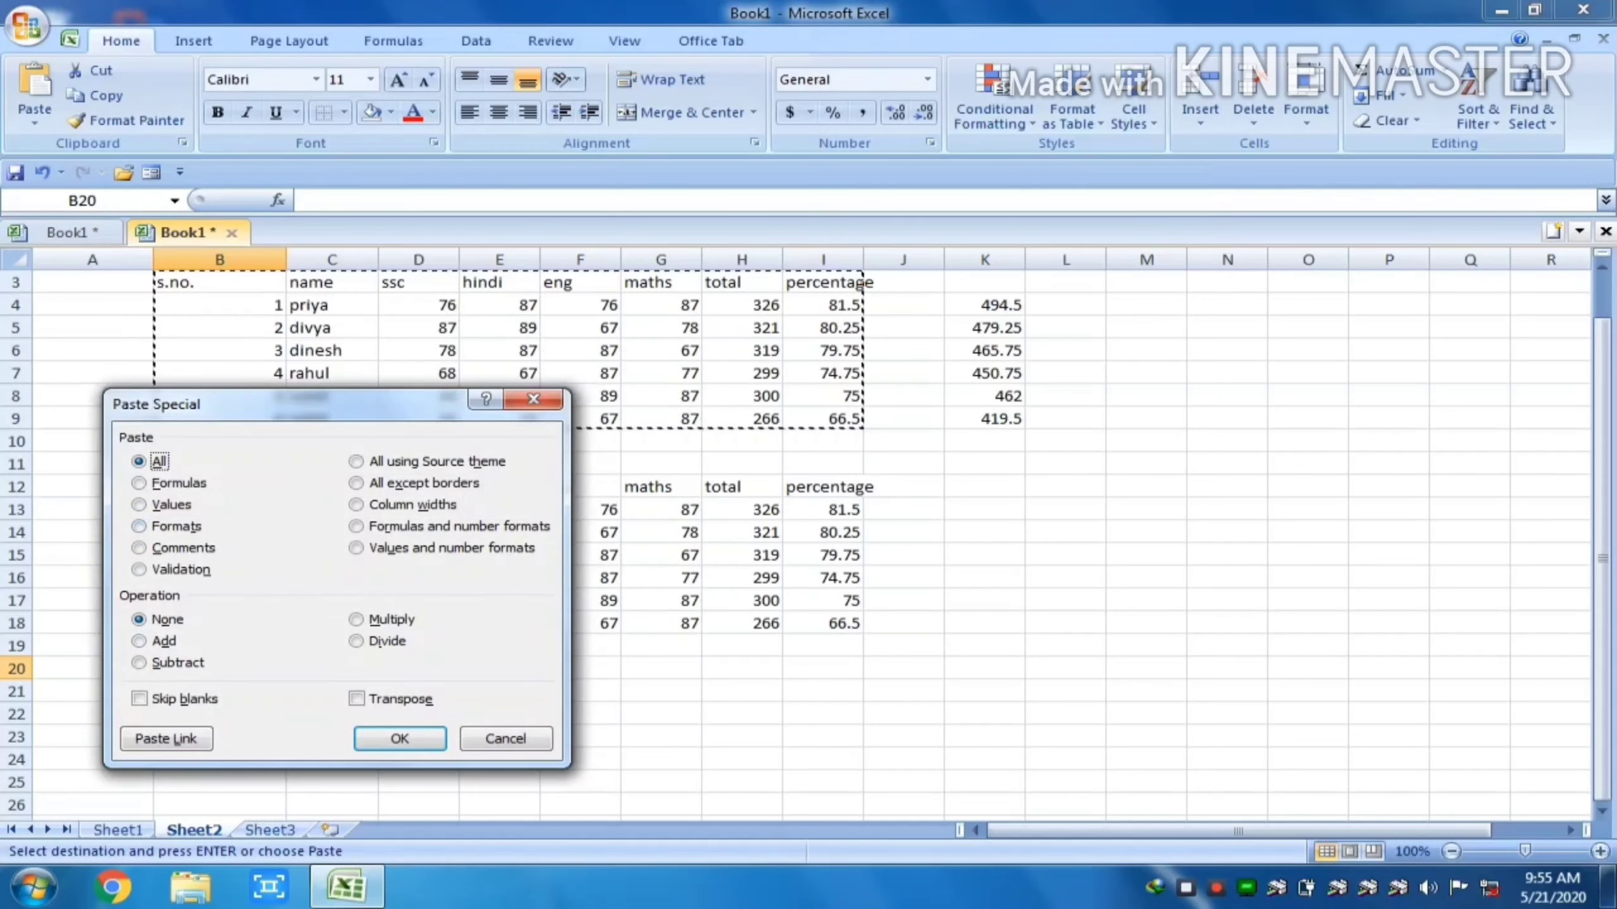
left_click(506, 739)
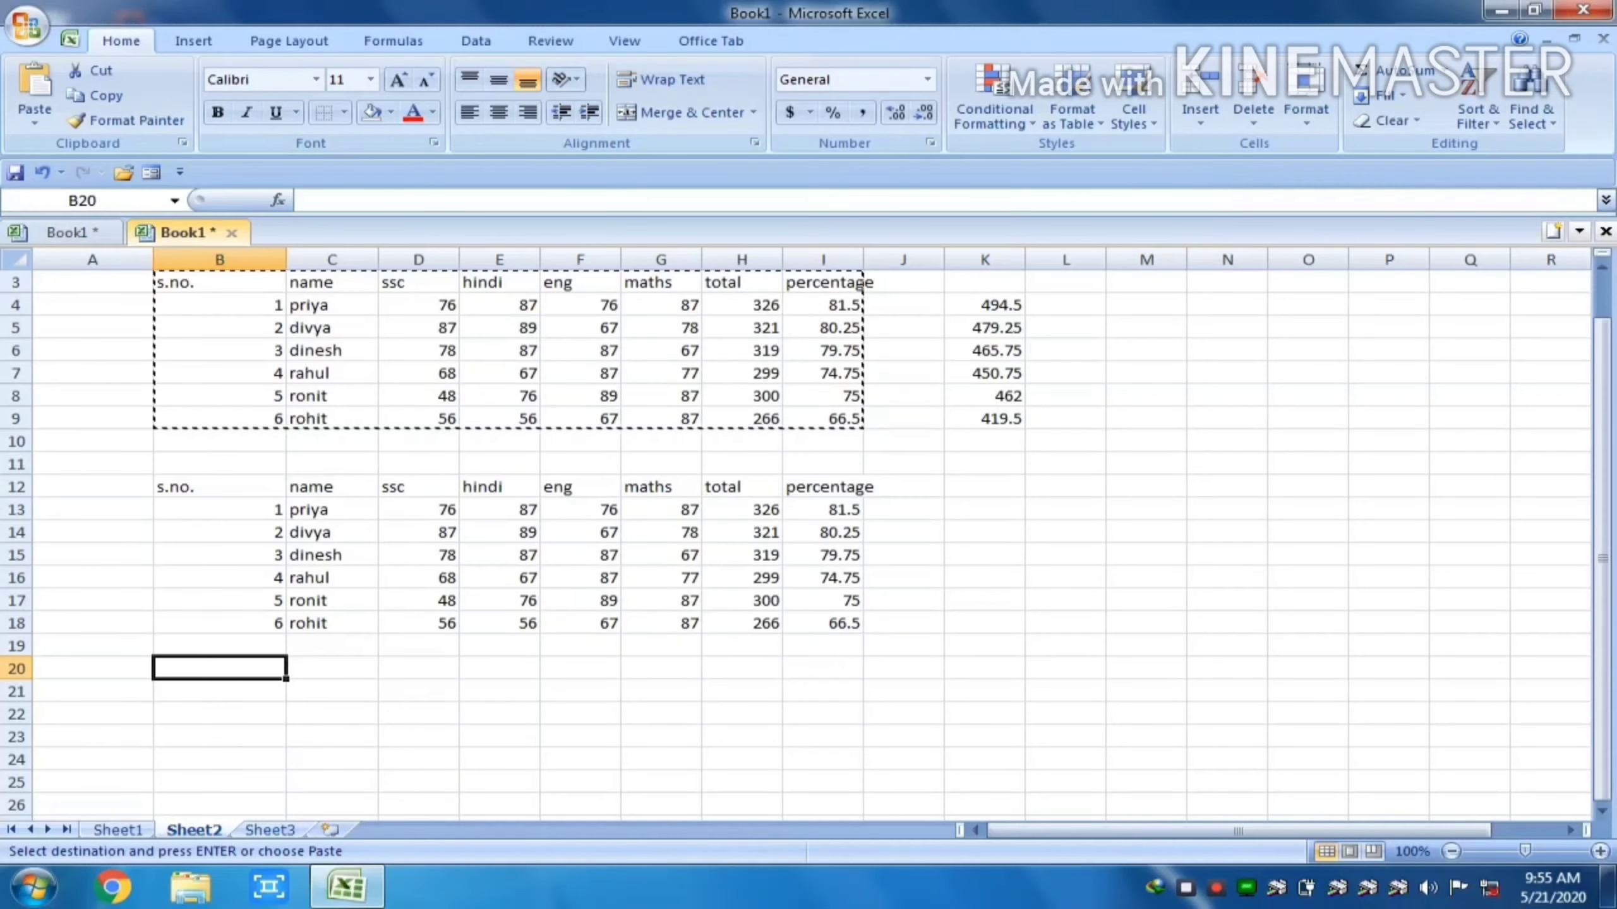
Fill the header cells B3:I3 of the original student table with a light blue theme colour
left_click(332, 328)
left_click_drag(220, 283, 741, 466)
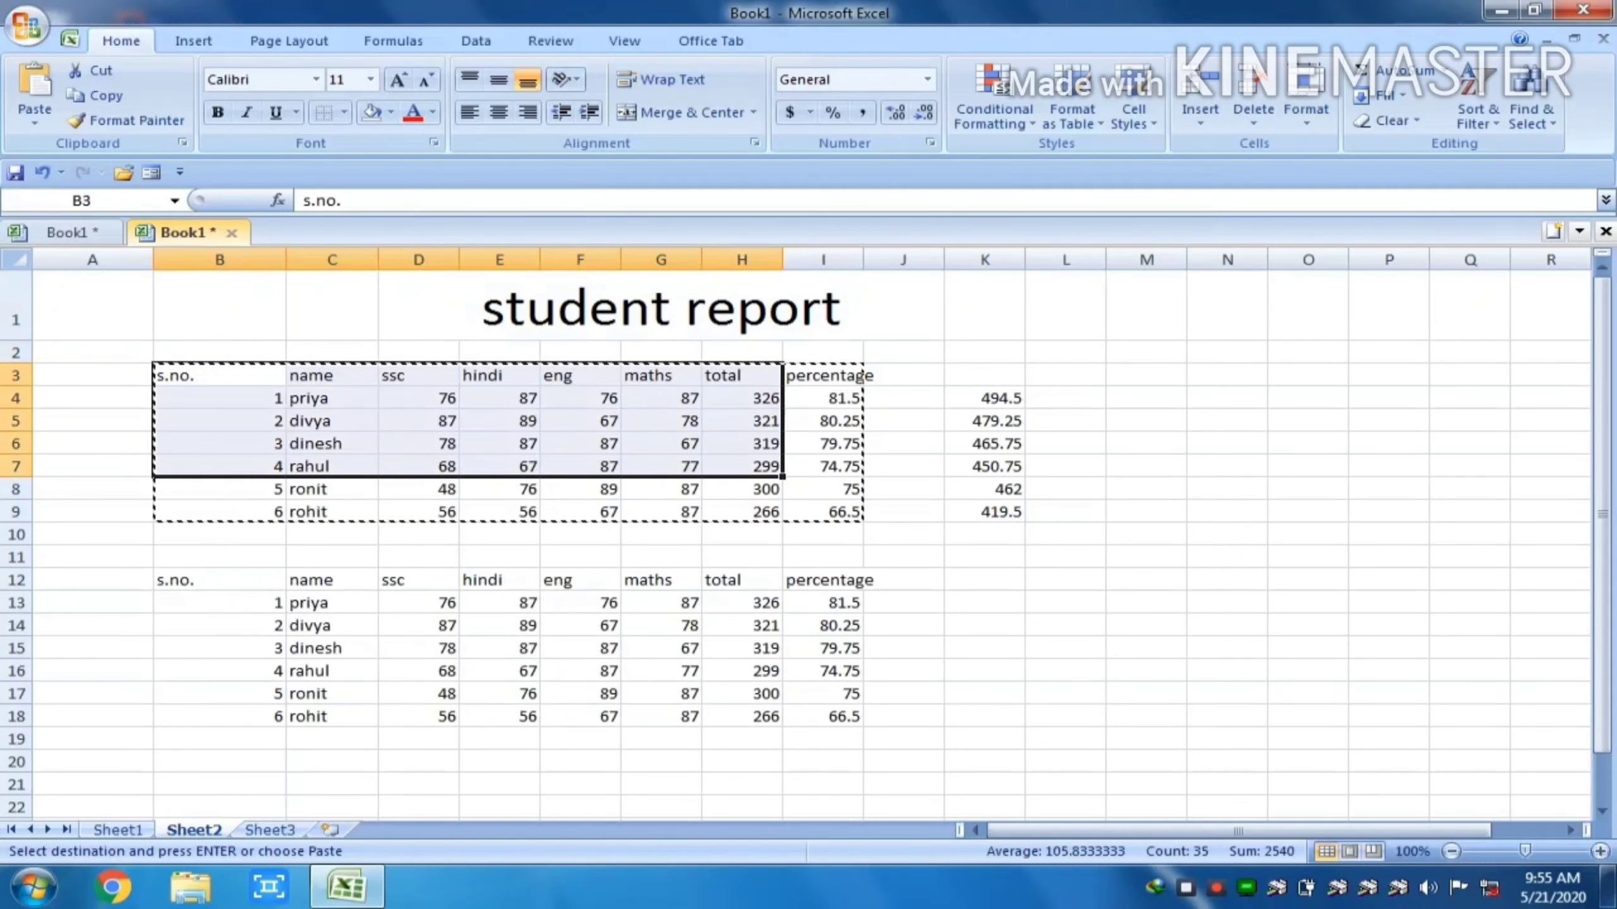
left_click(16, 376)
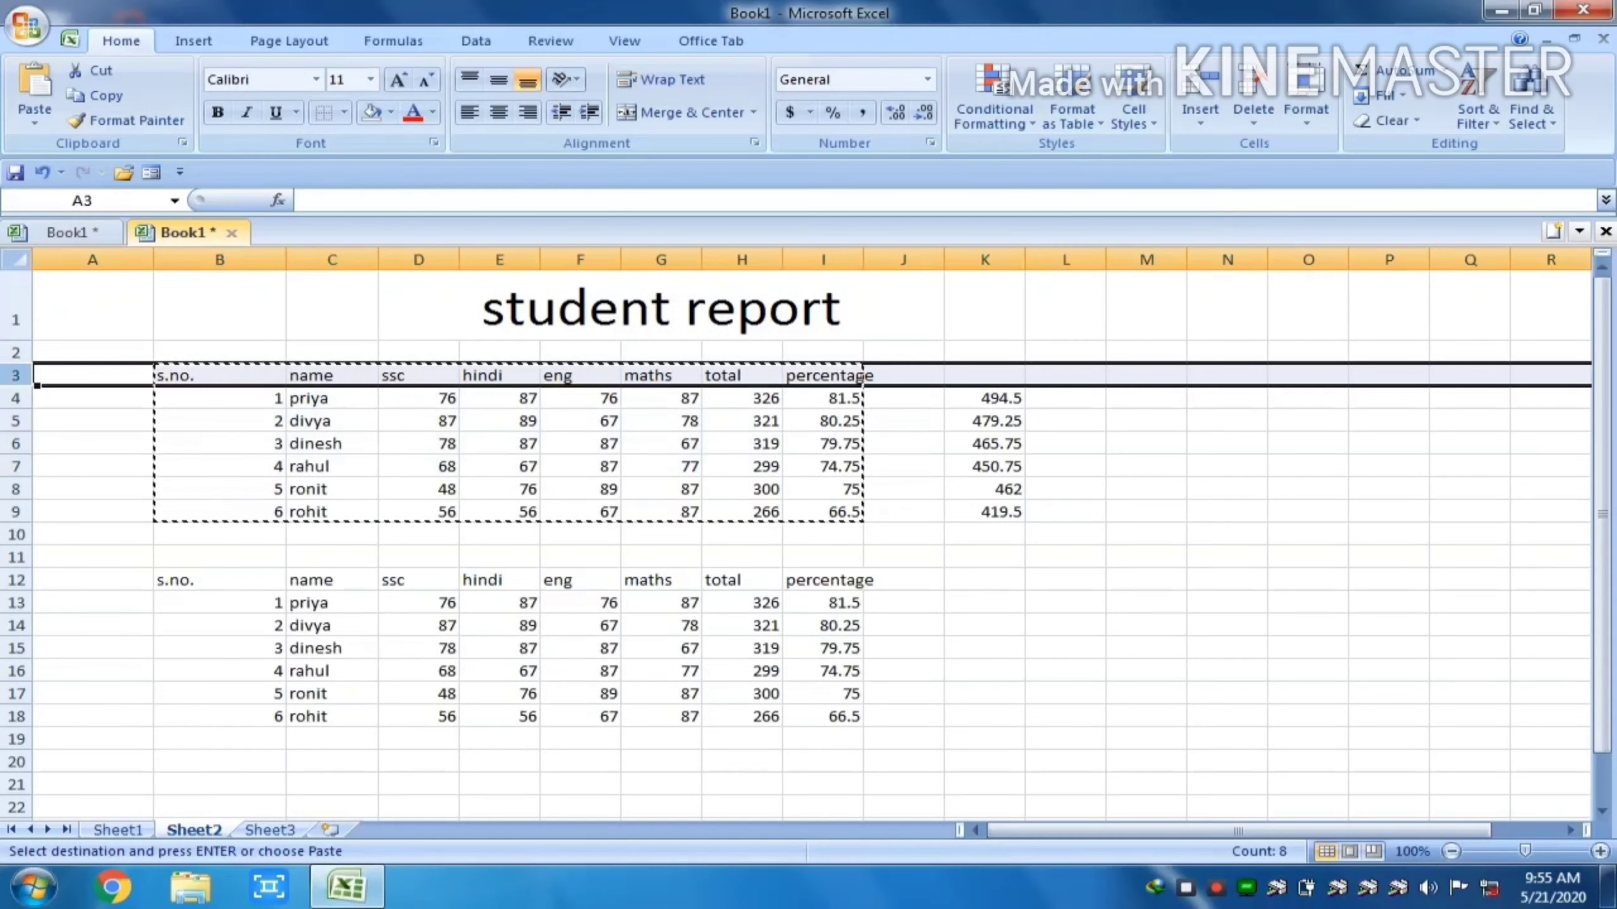
left_click(220, 375)
left_click_drag(220, 375, 827, 377)
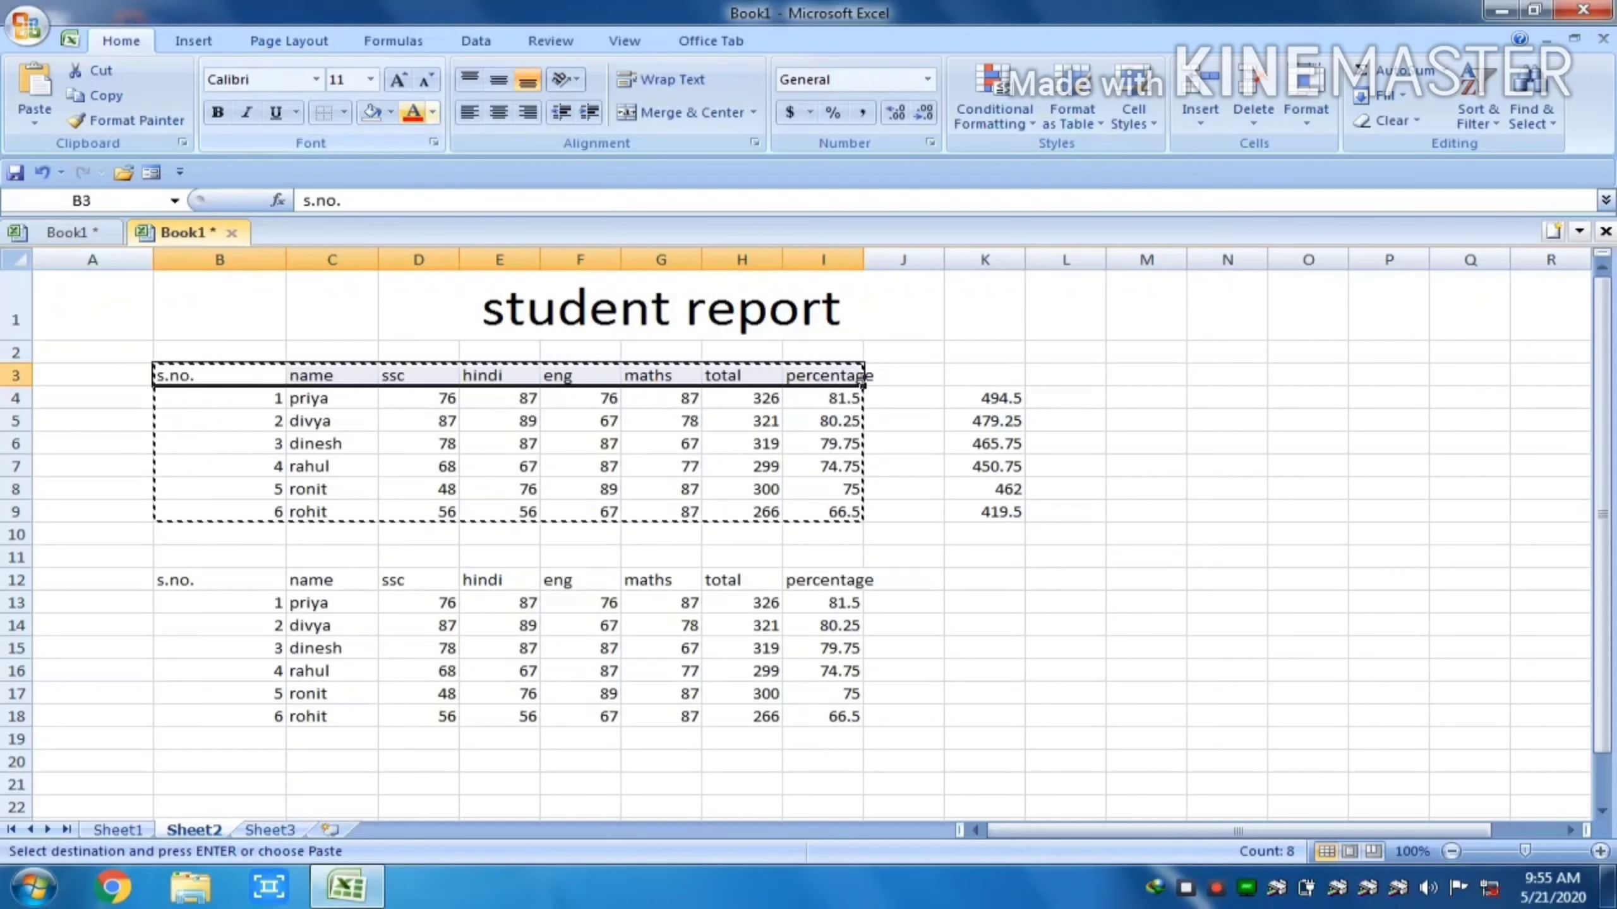
left_click(391, 112)
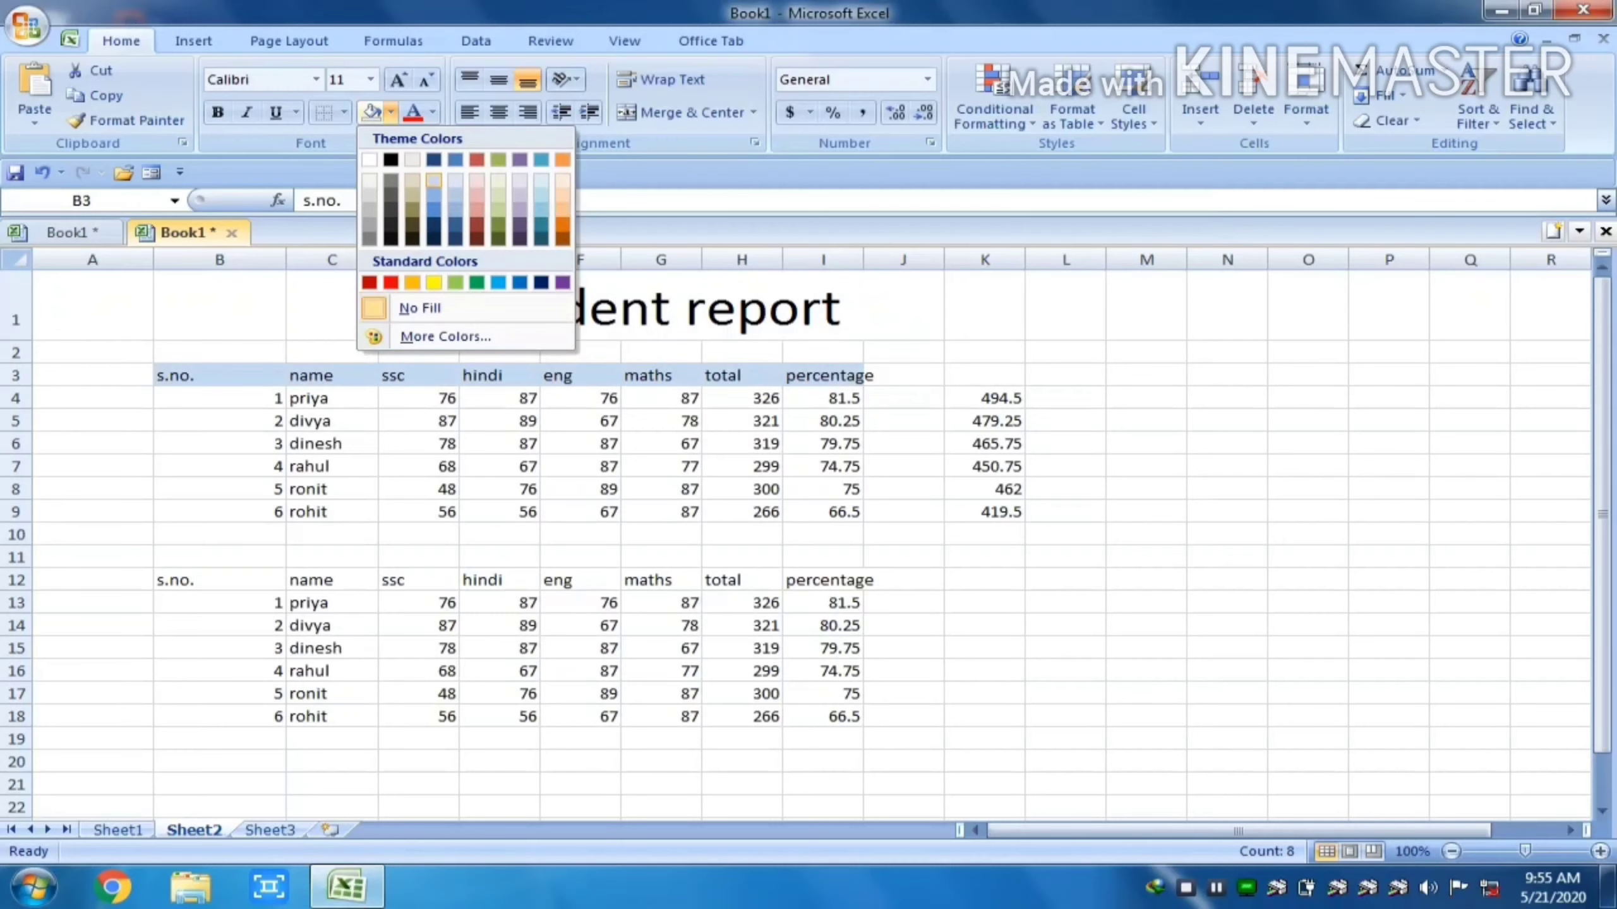
left_click(434, 181)
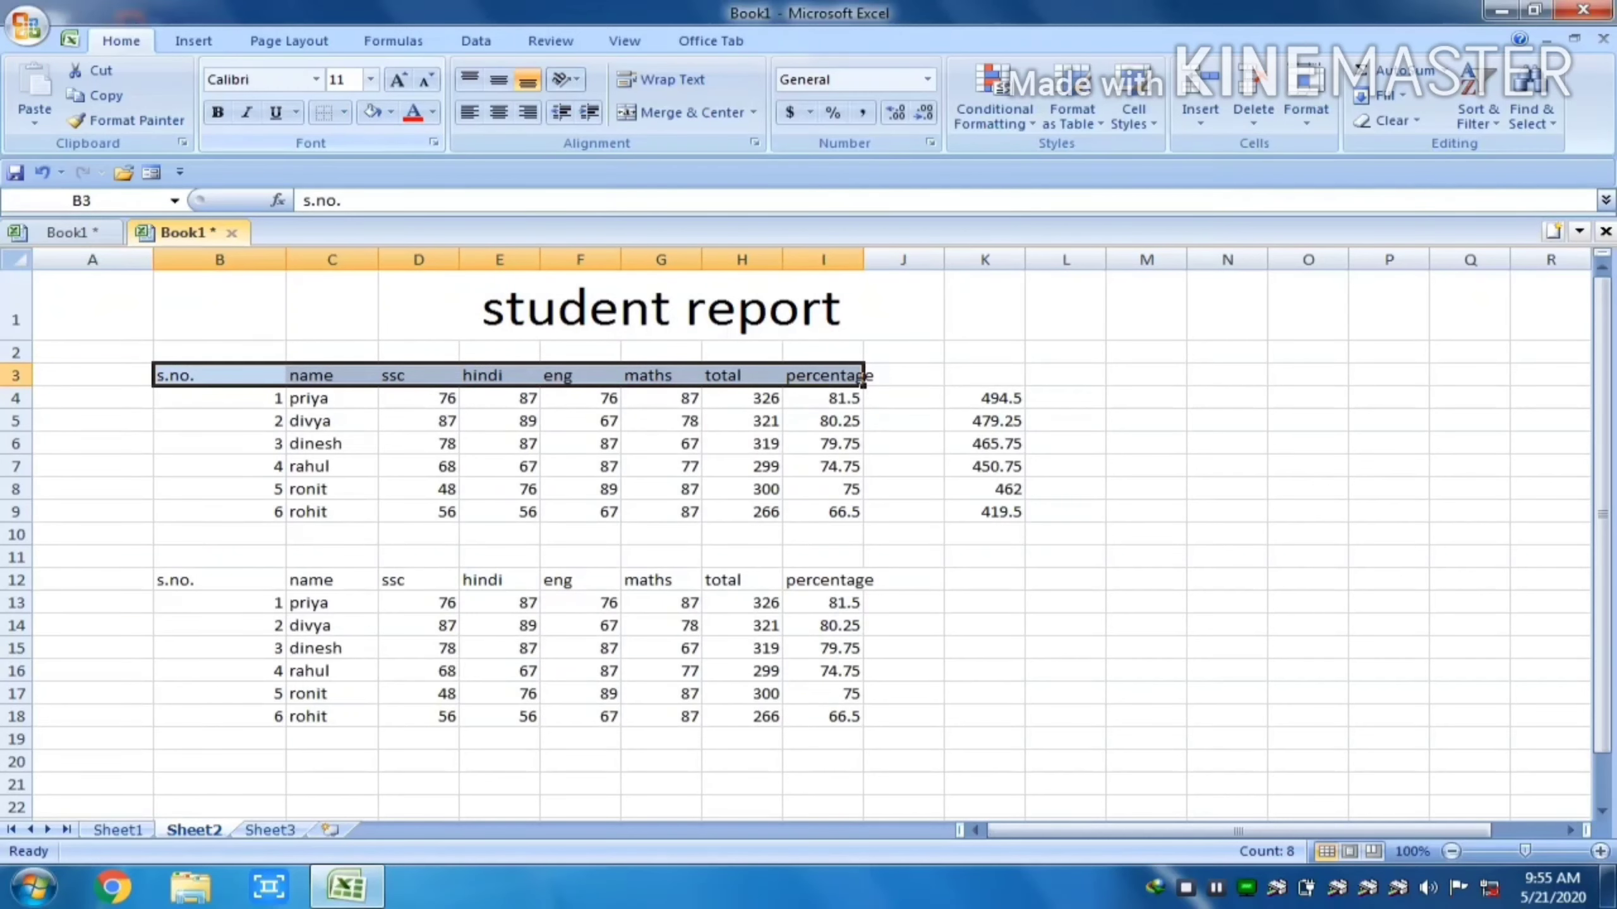
Set the header row B3:I3 to font size 22 in the Algerian font
left_click(397, 80)
left_click(398, 81)
left_click(398, 80)
left_click(398, 80)
left_click(398, 80)
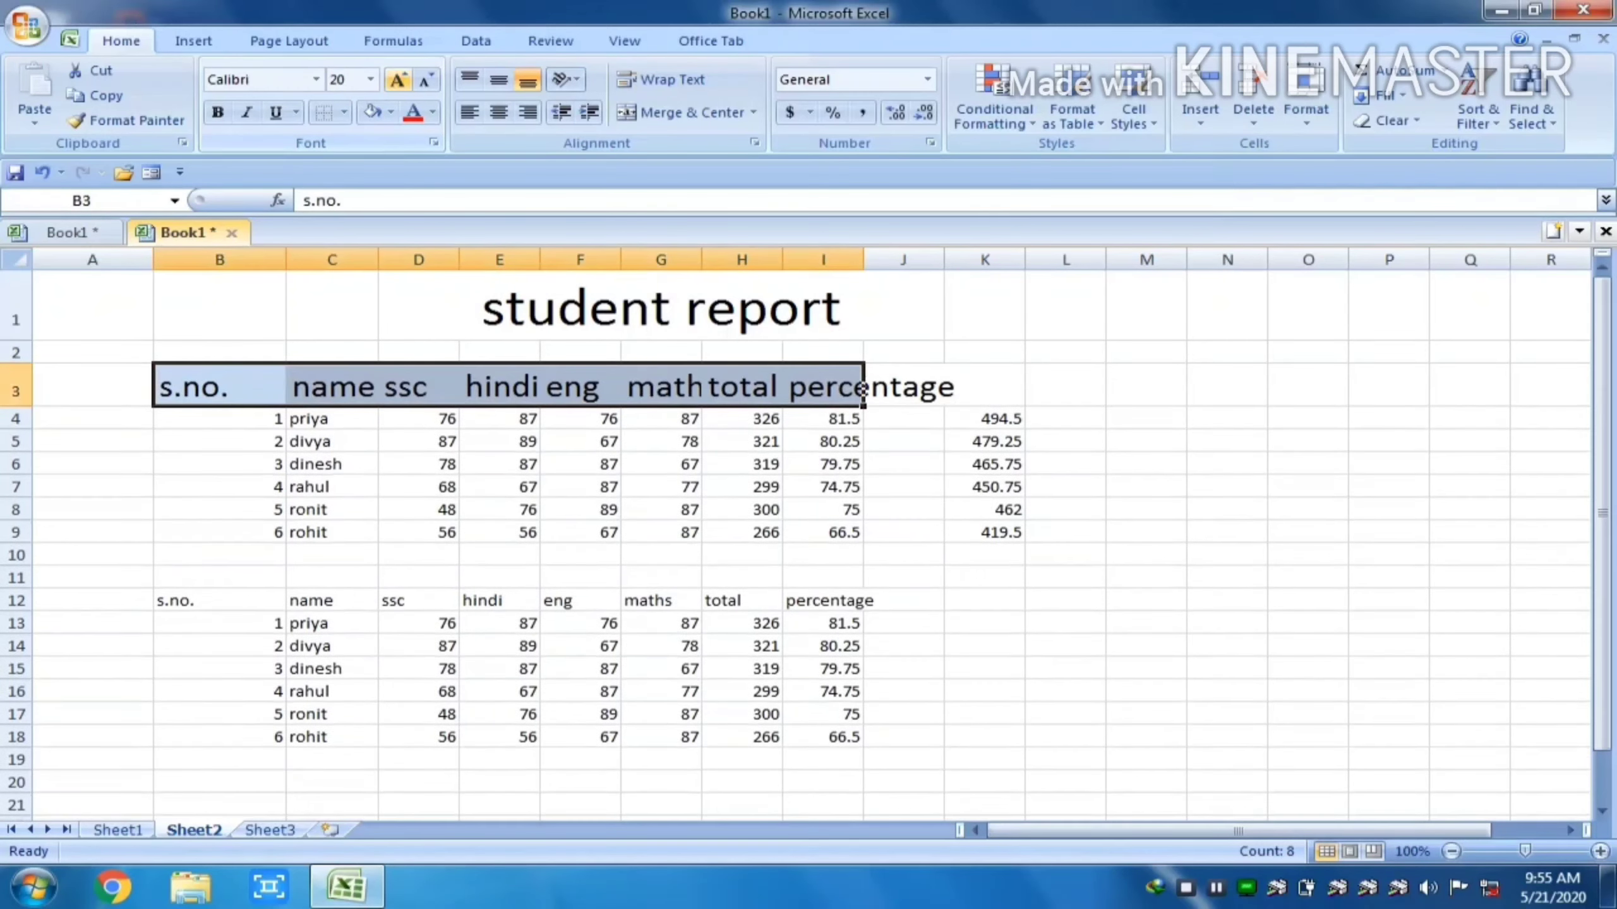
left_click(397, 78)
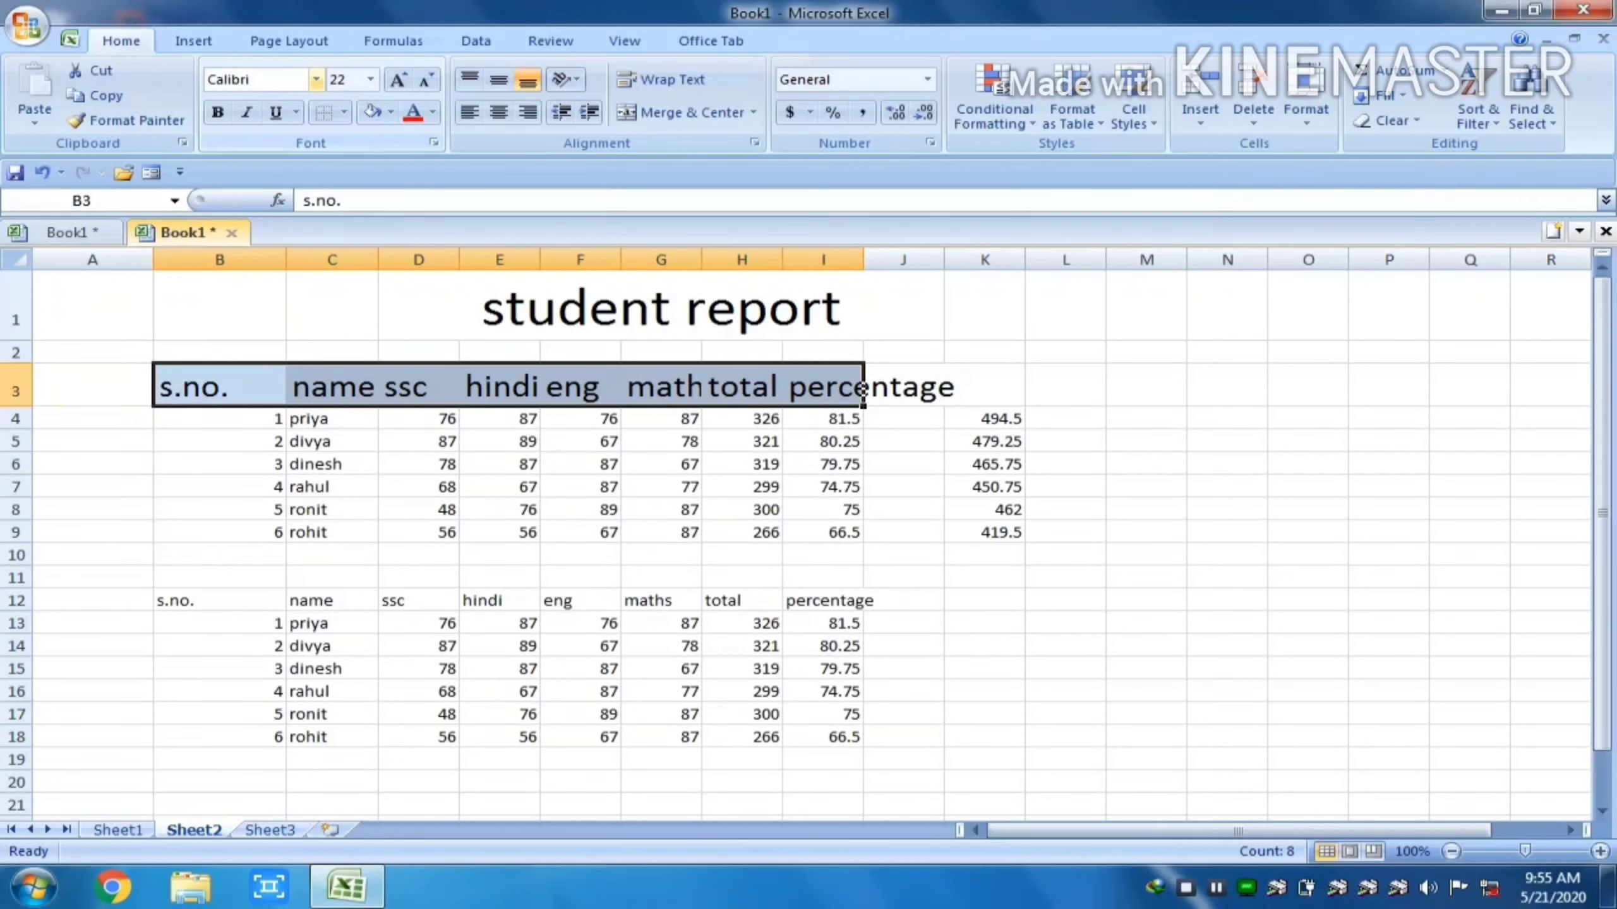
left_click(316, 79)
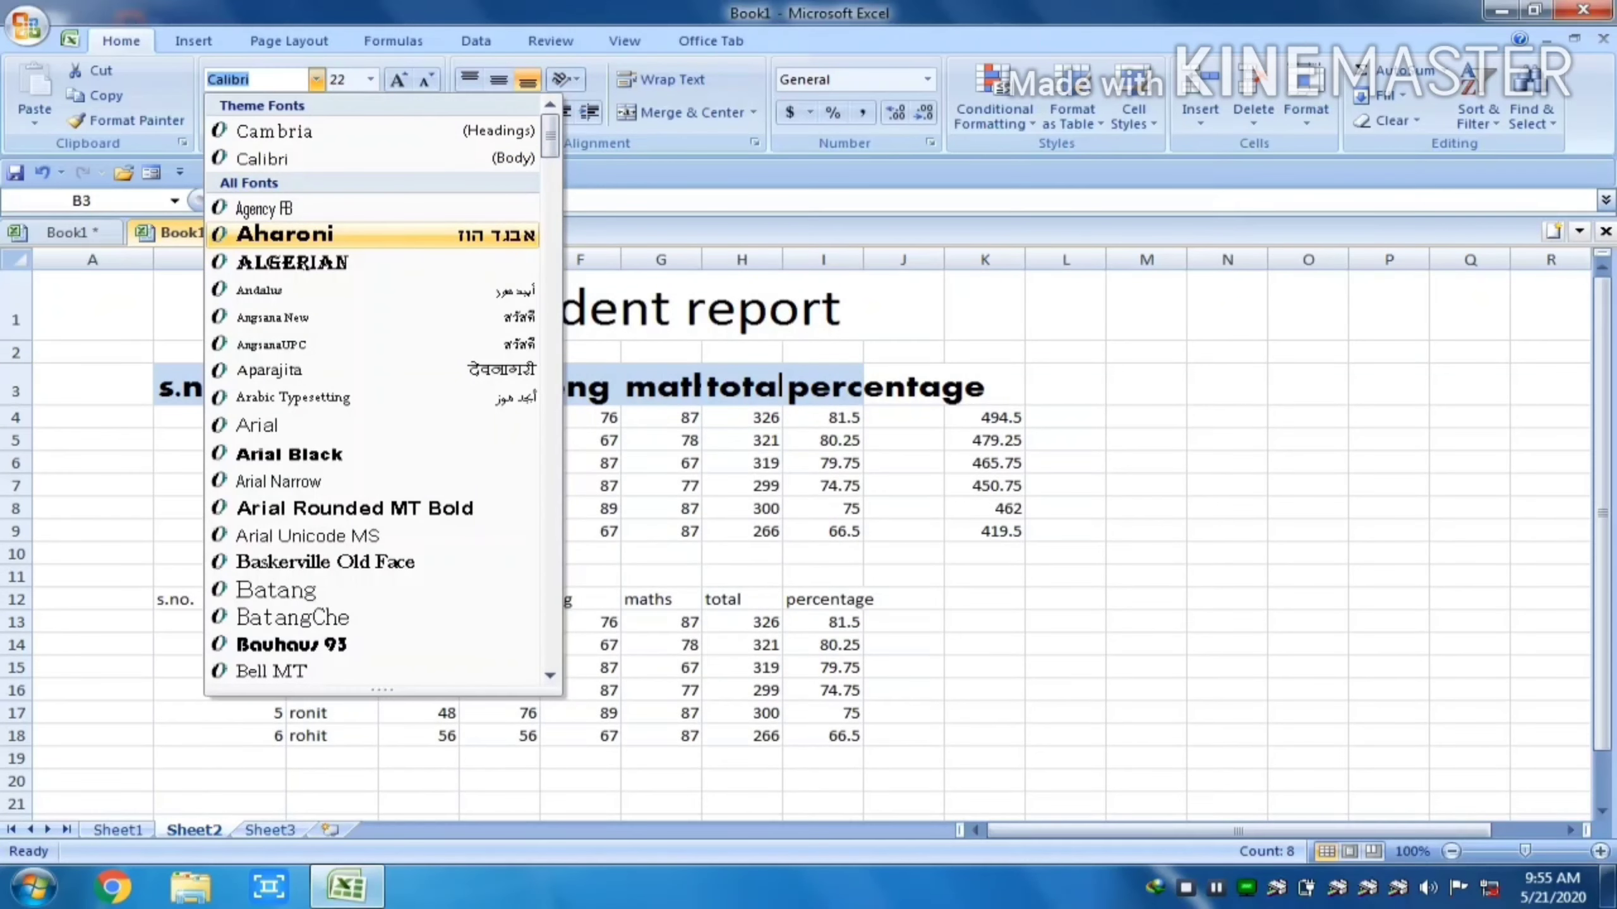
left_click(292, 262)
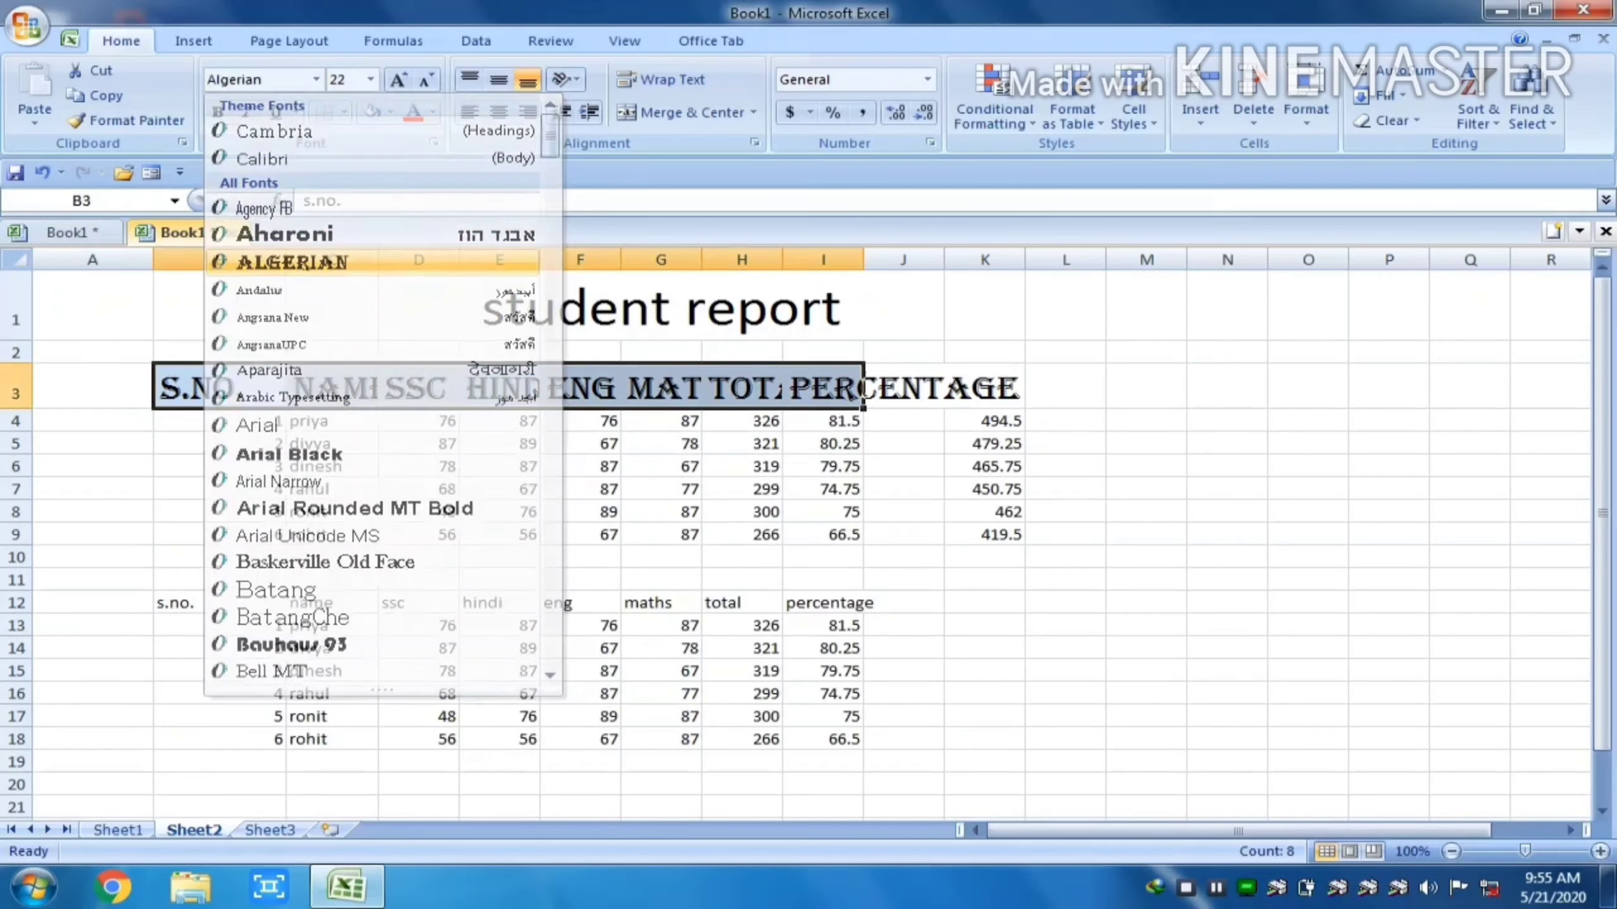
Adjust the widths of the table columns in B:I so that every enlarged header fits in its own column
double_click(286, 259)
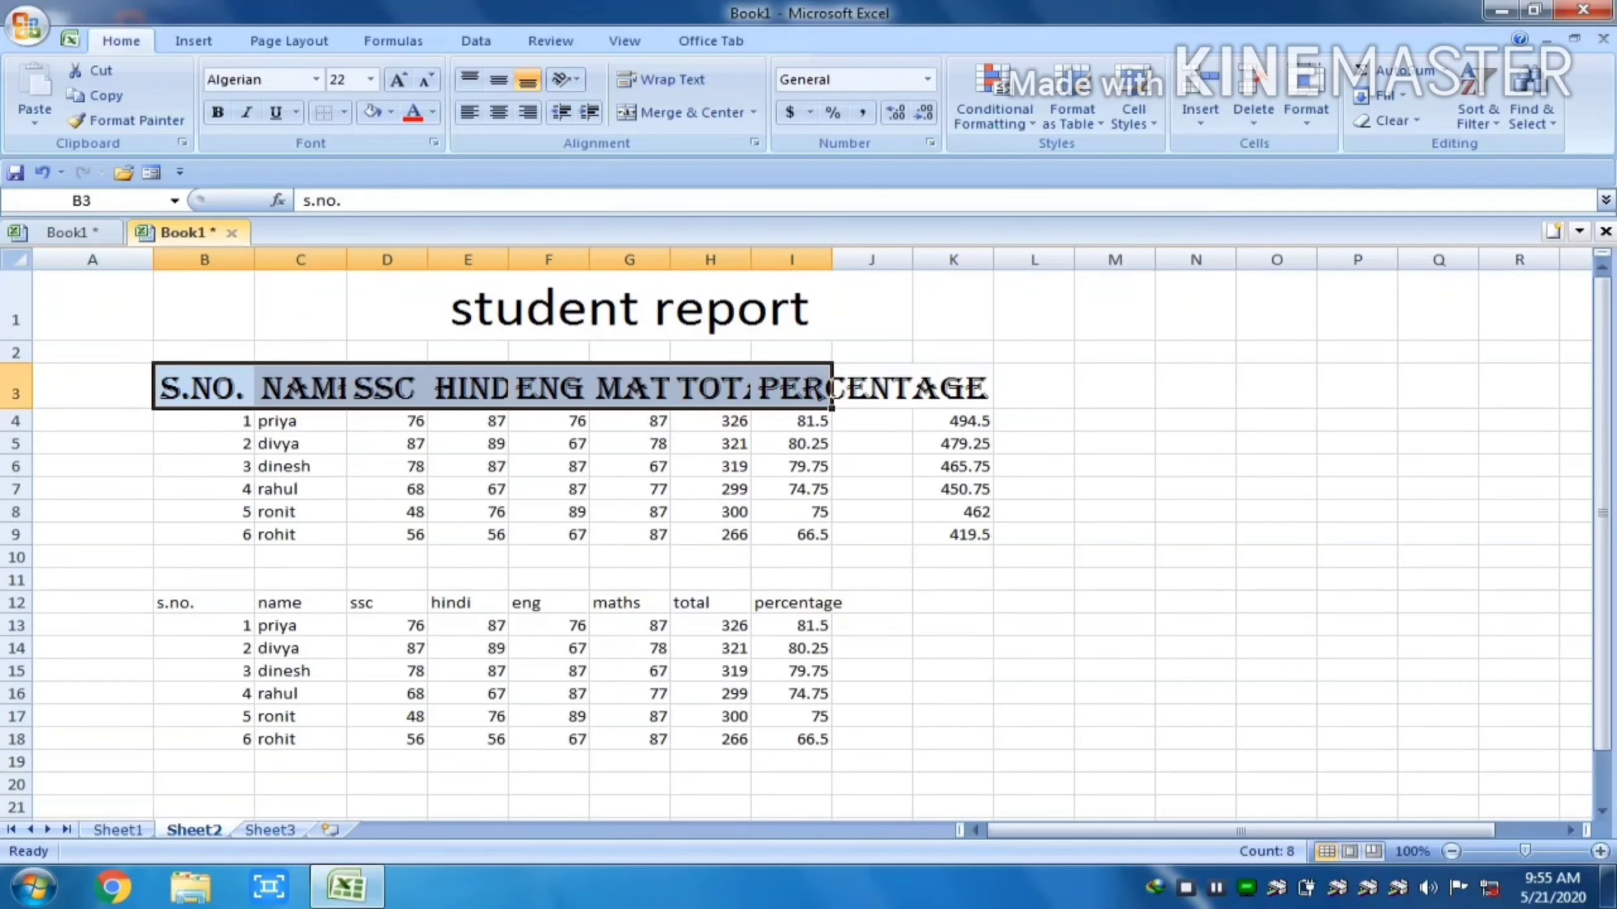
left_click_drag(347, 260, 369, 261)
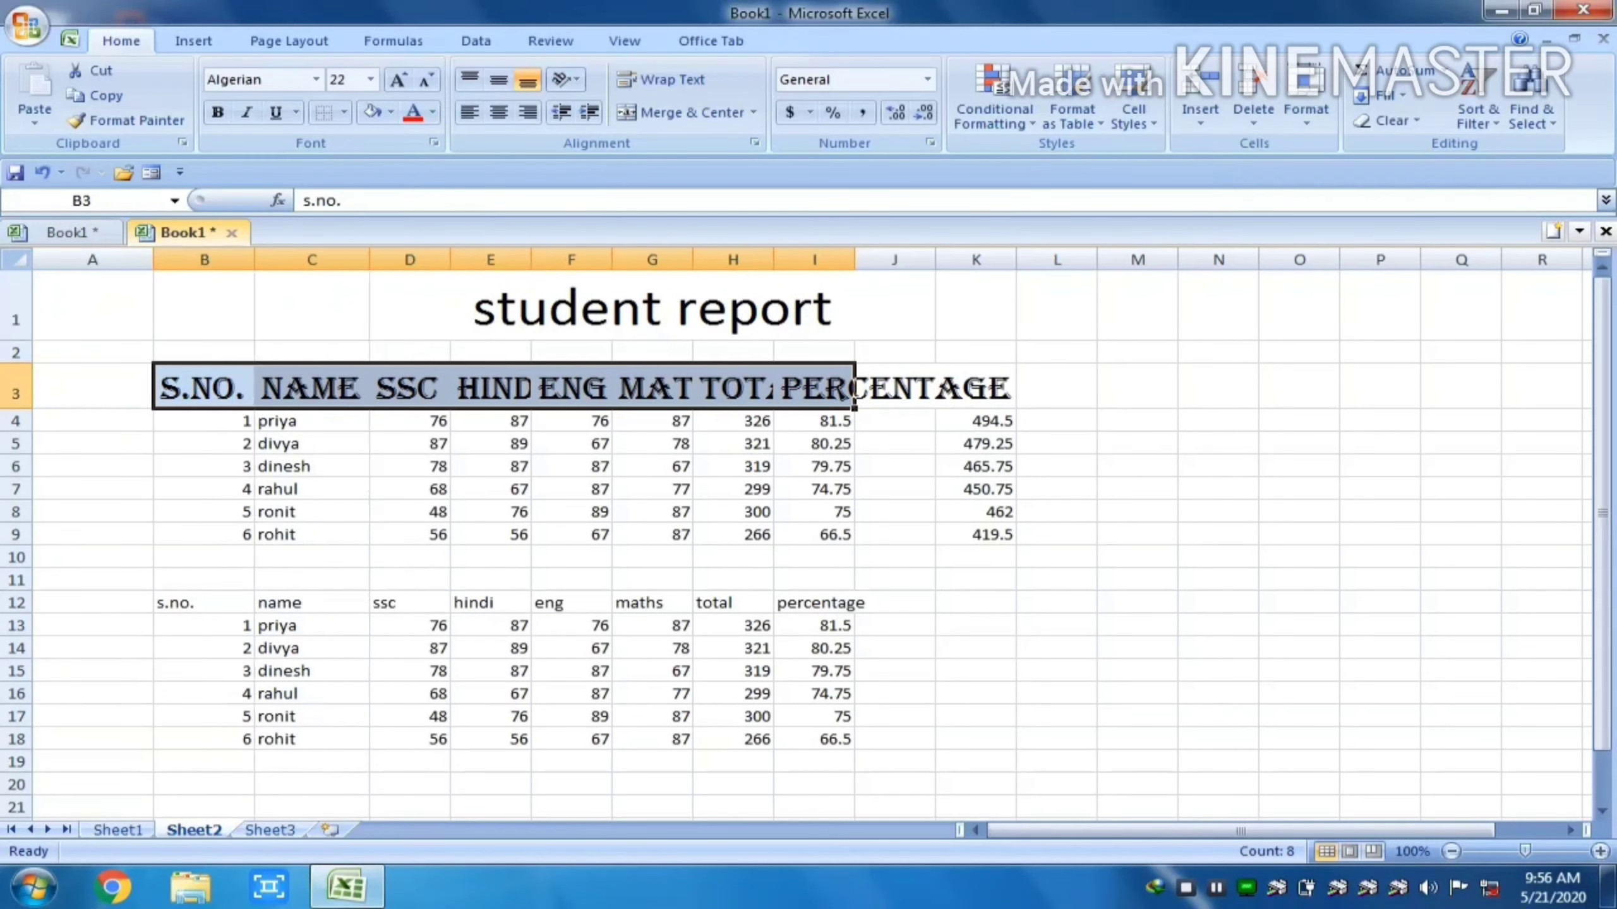
left_click(360, 259)
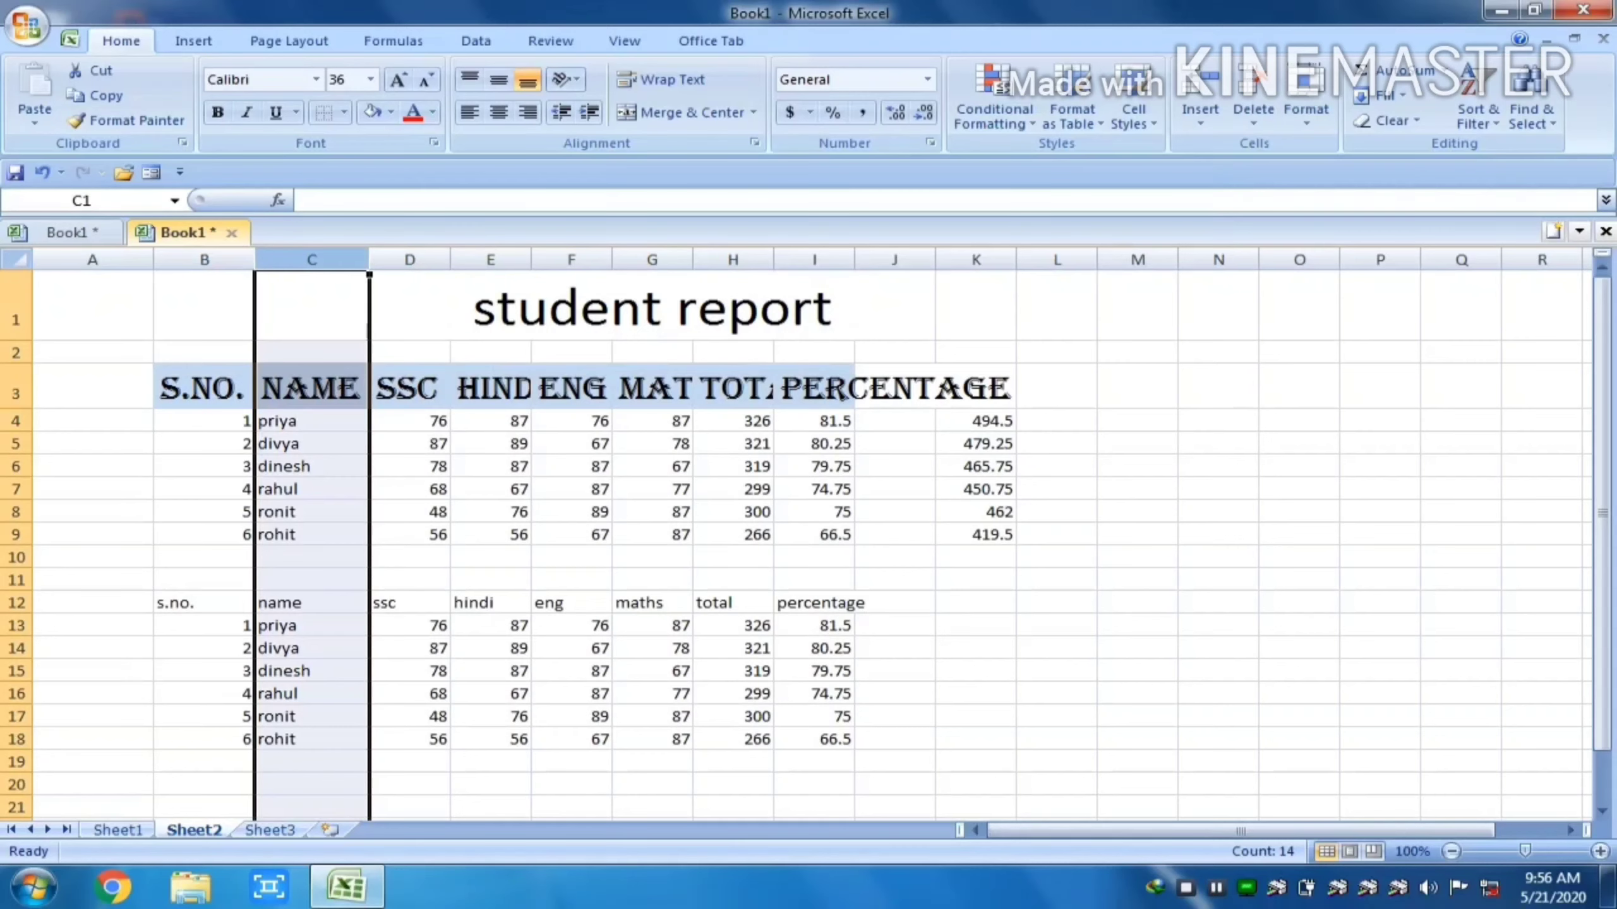
left_click(531, 259)
double_click(531, 259)
left_click(531, 259)
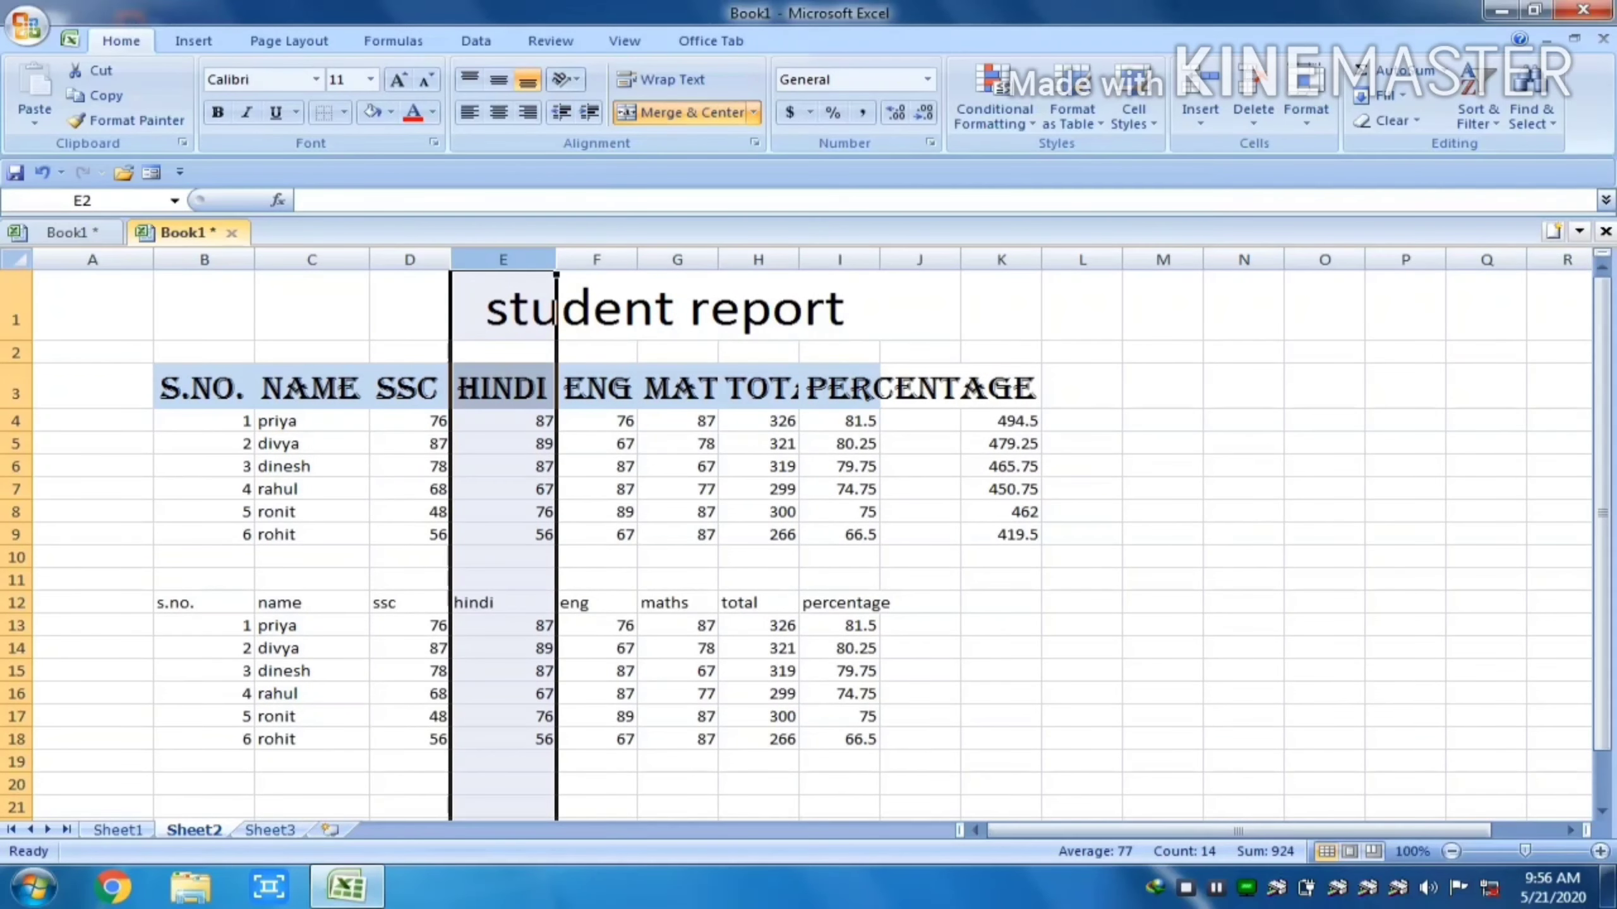
left_click_drag(204, 387, 1002, 393)
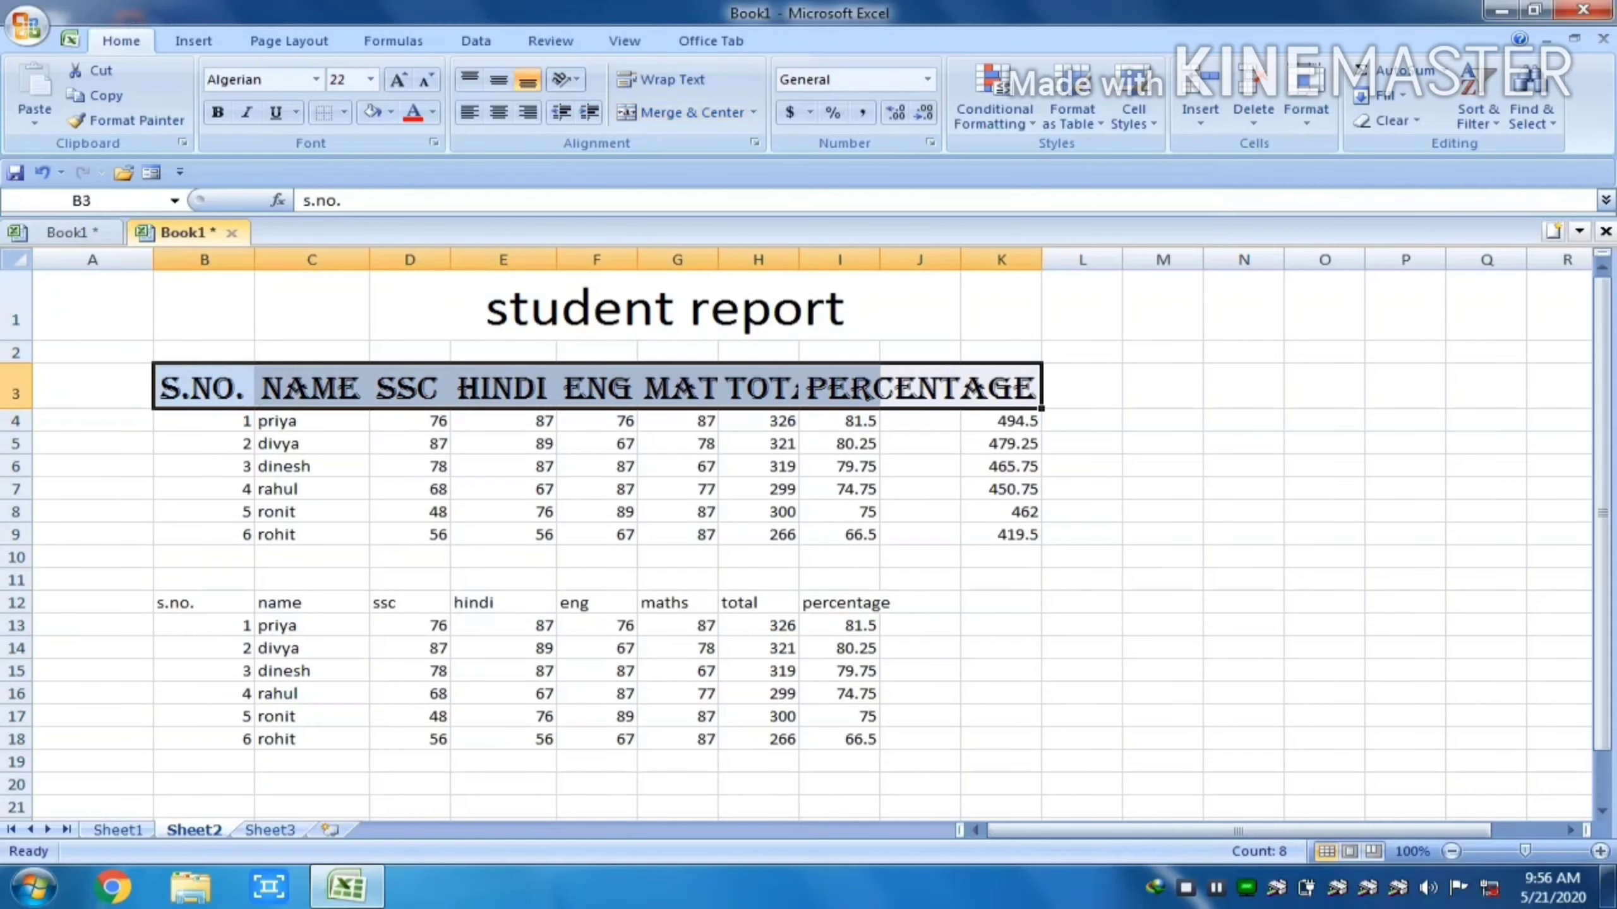
double_click(718, 260)
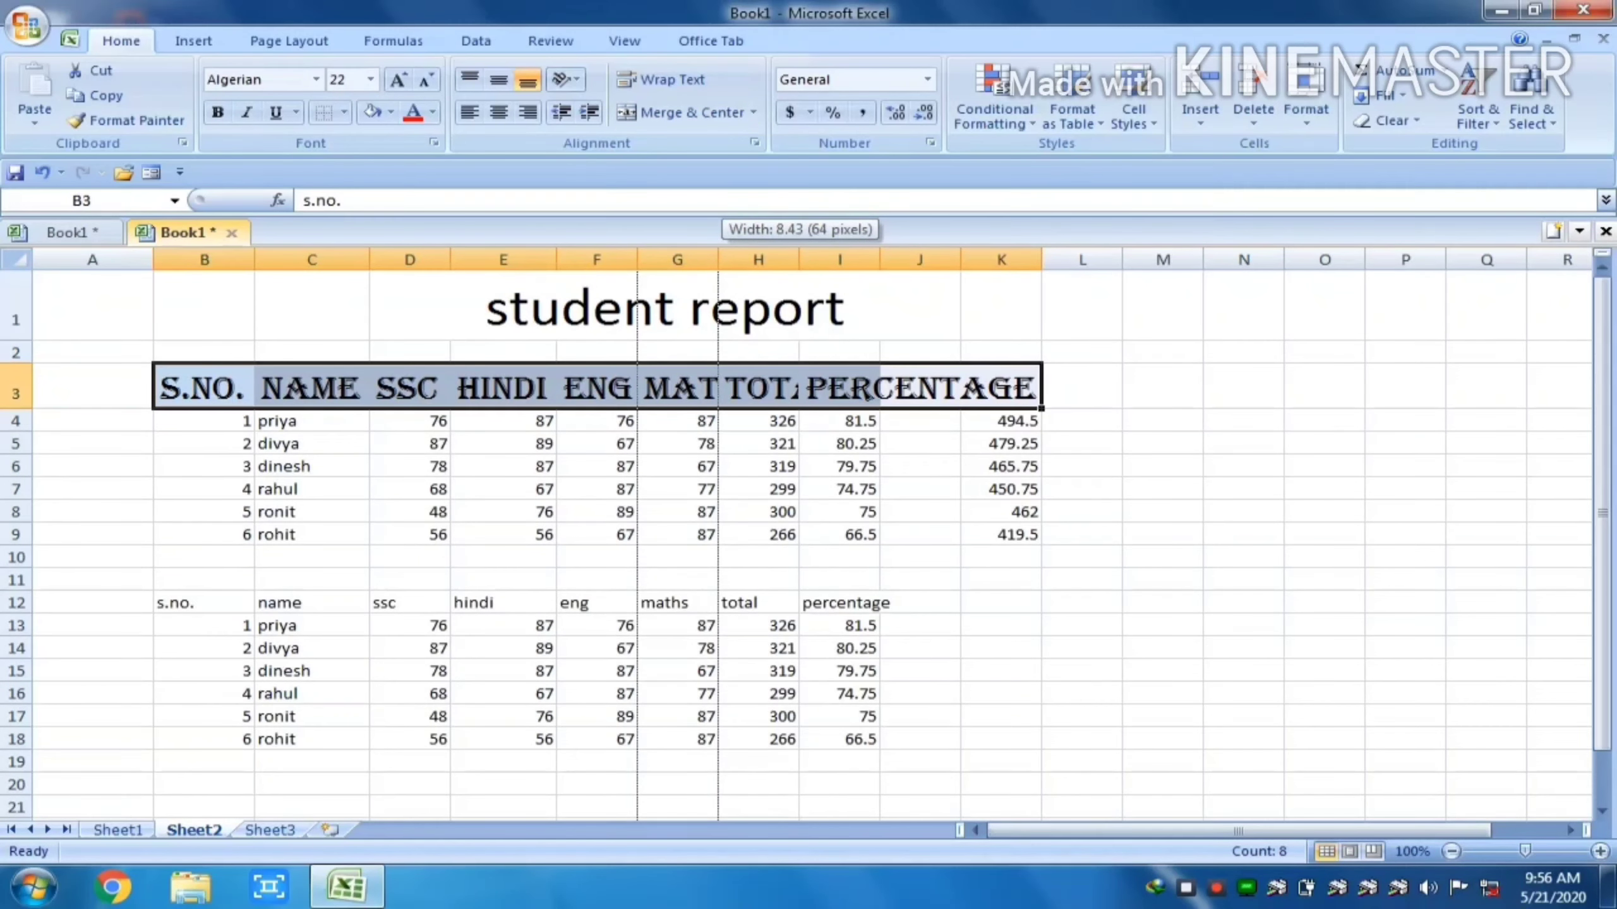
left_click(718, 259)
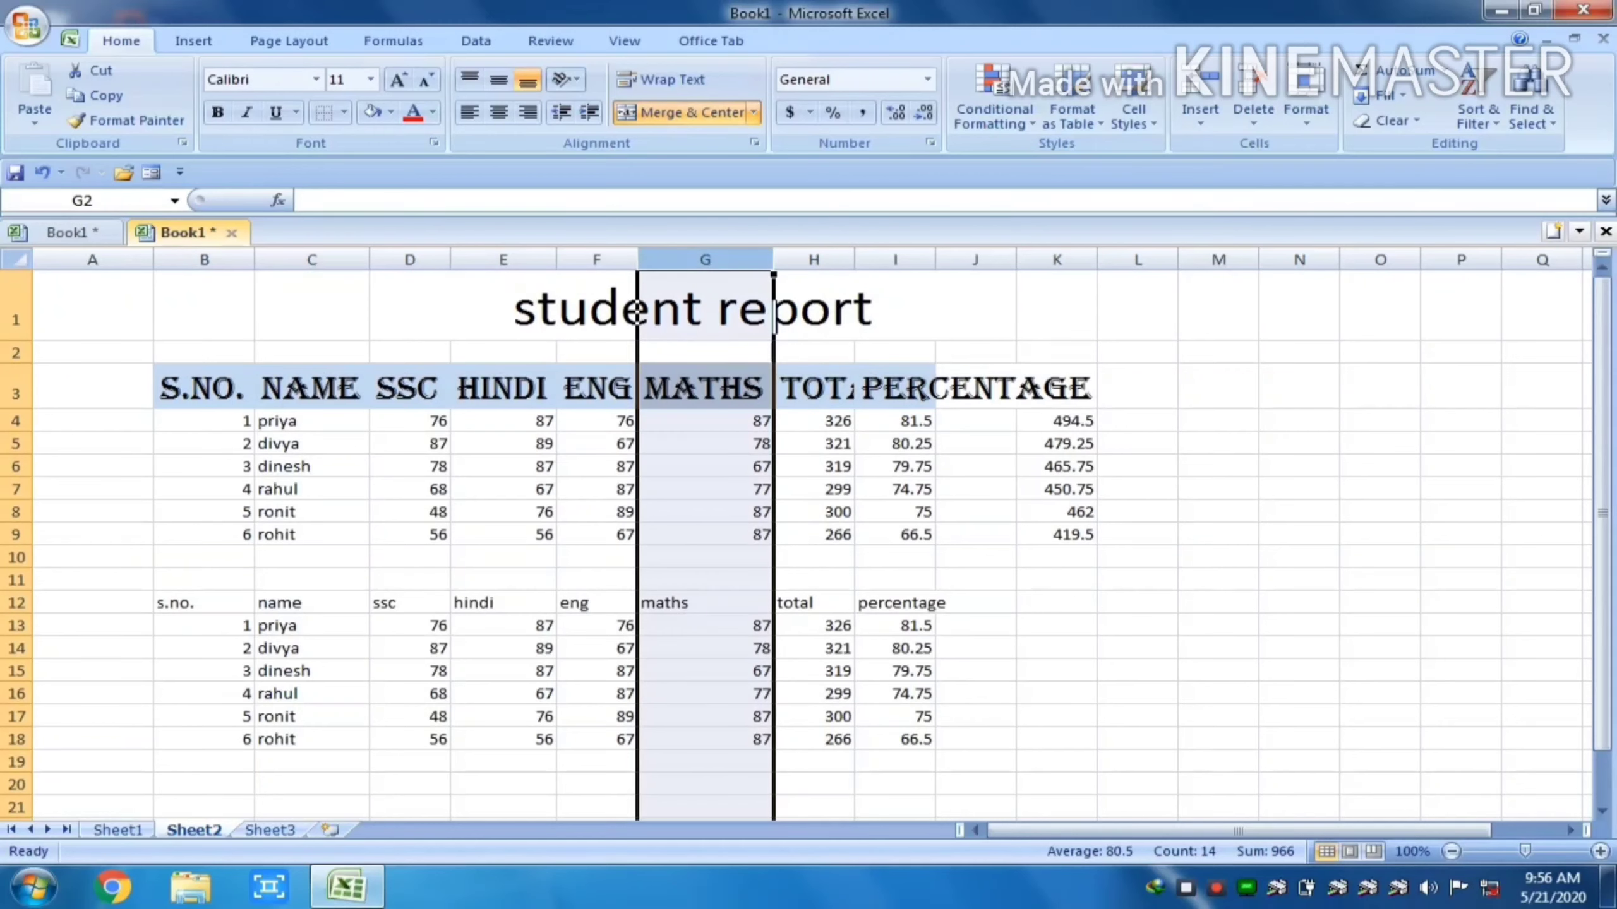
left_click_drag(854, 260, 1156, 259)
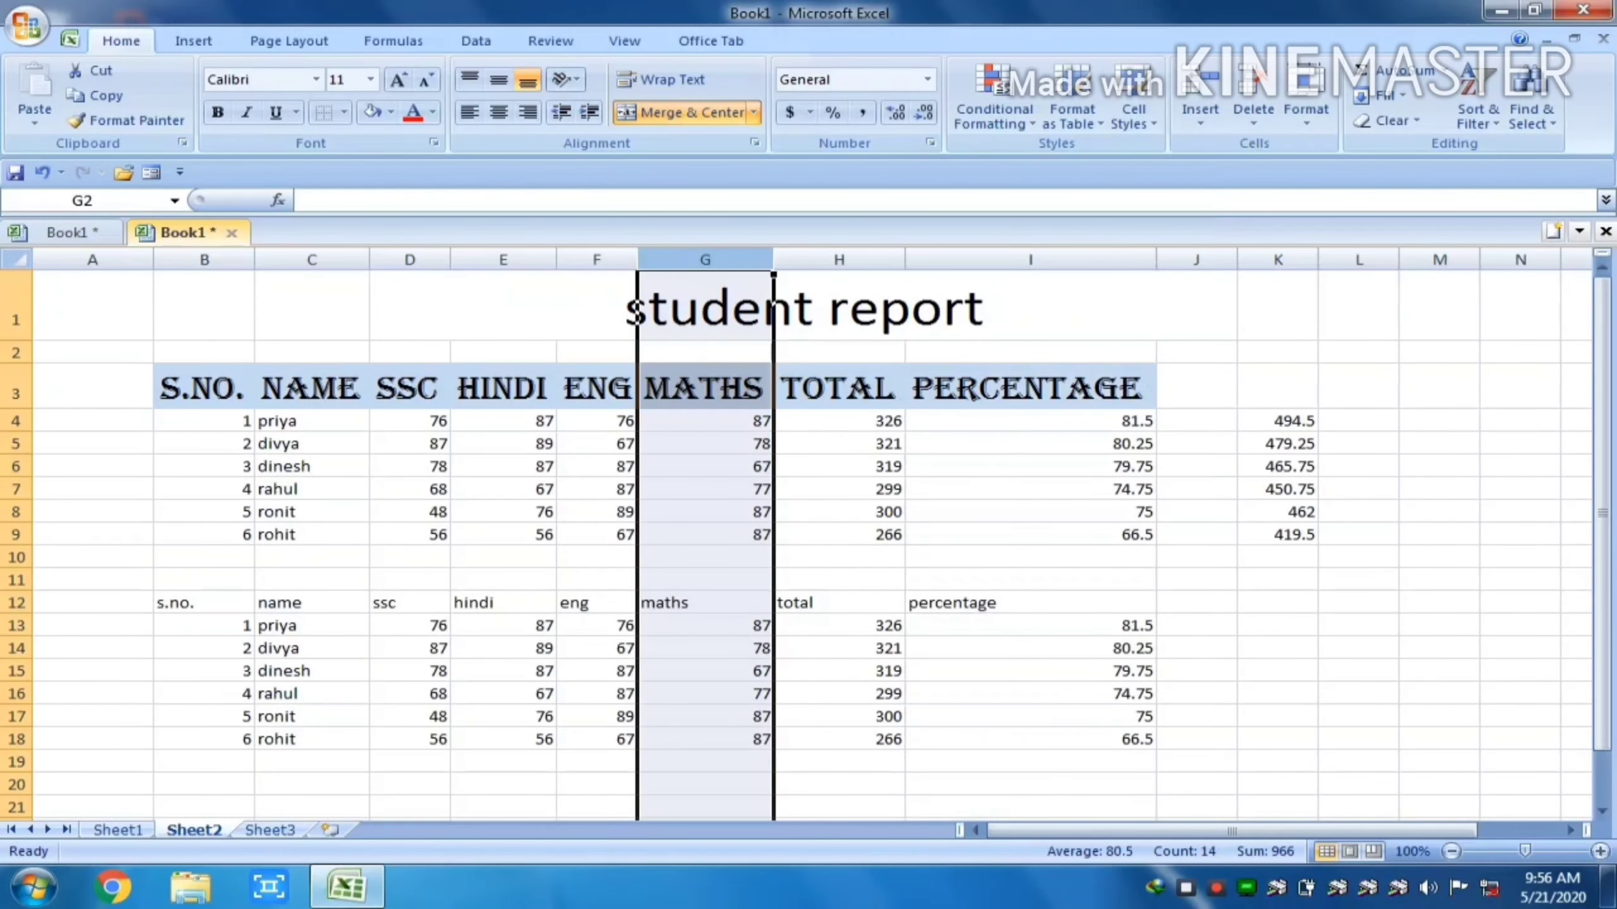
Copy the formatted table B3:I9 and paste only its formats starting at cell B20
left_click(312, 534)
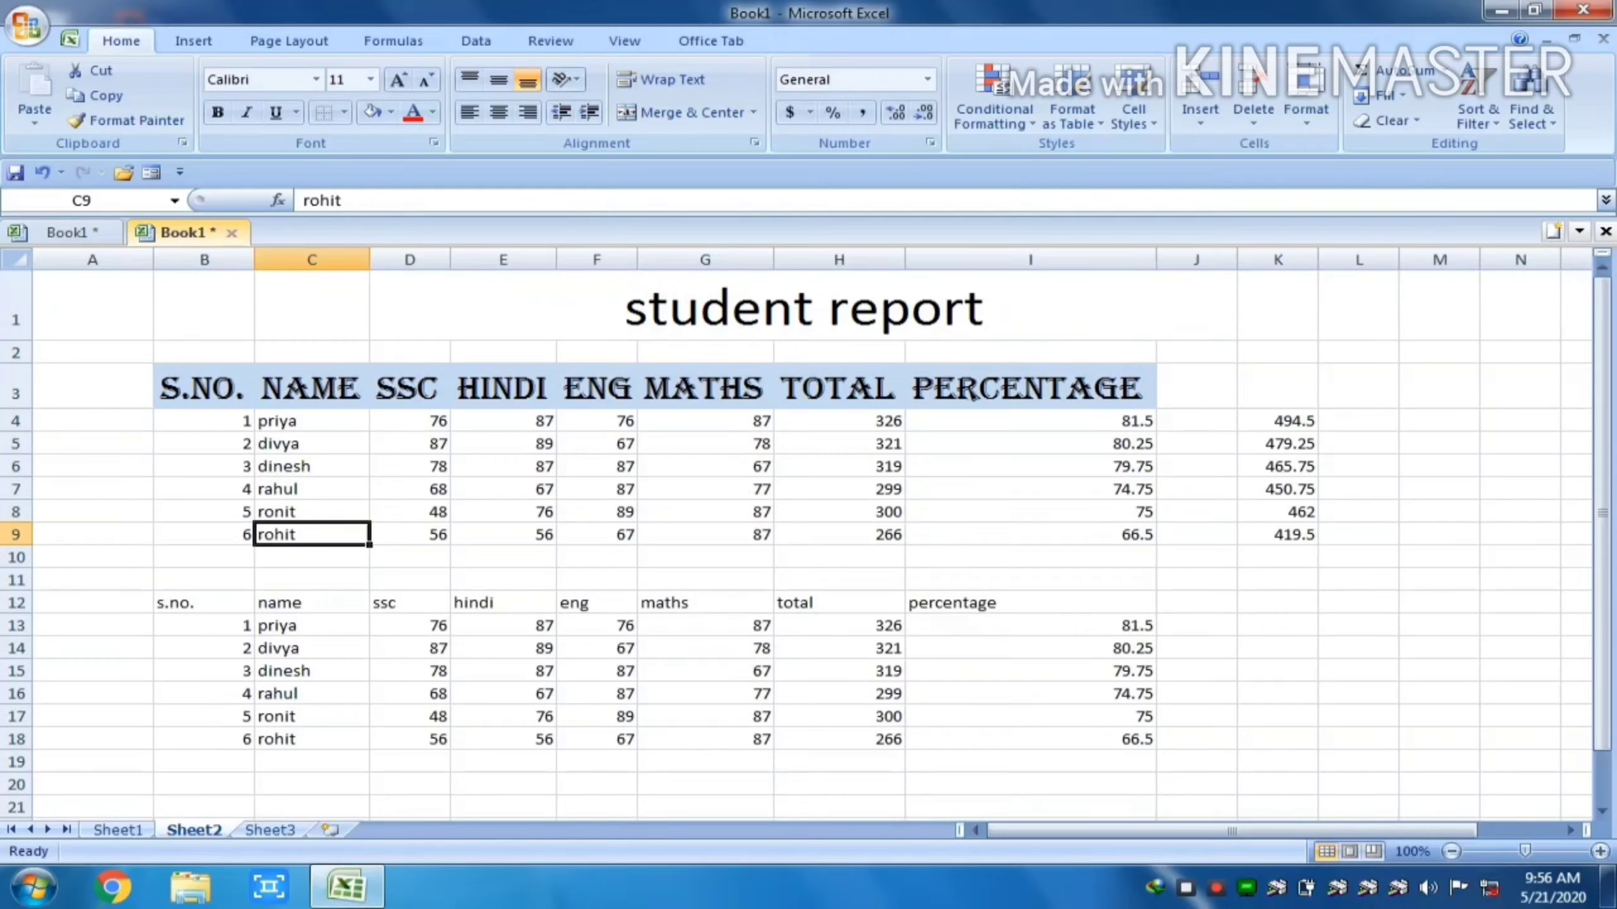
left_click_drag(204, 388, 1032, 536)
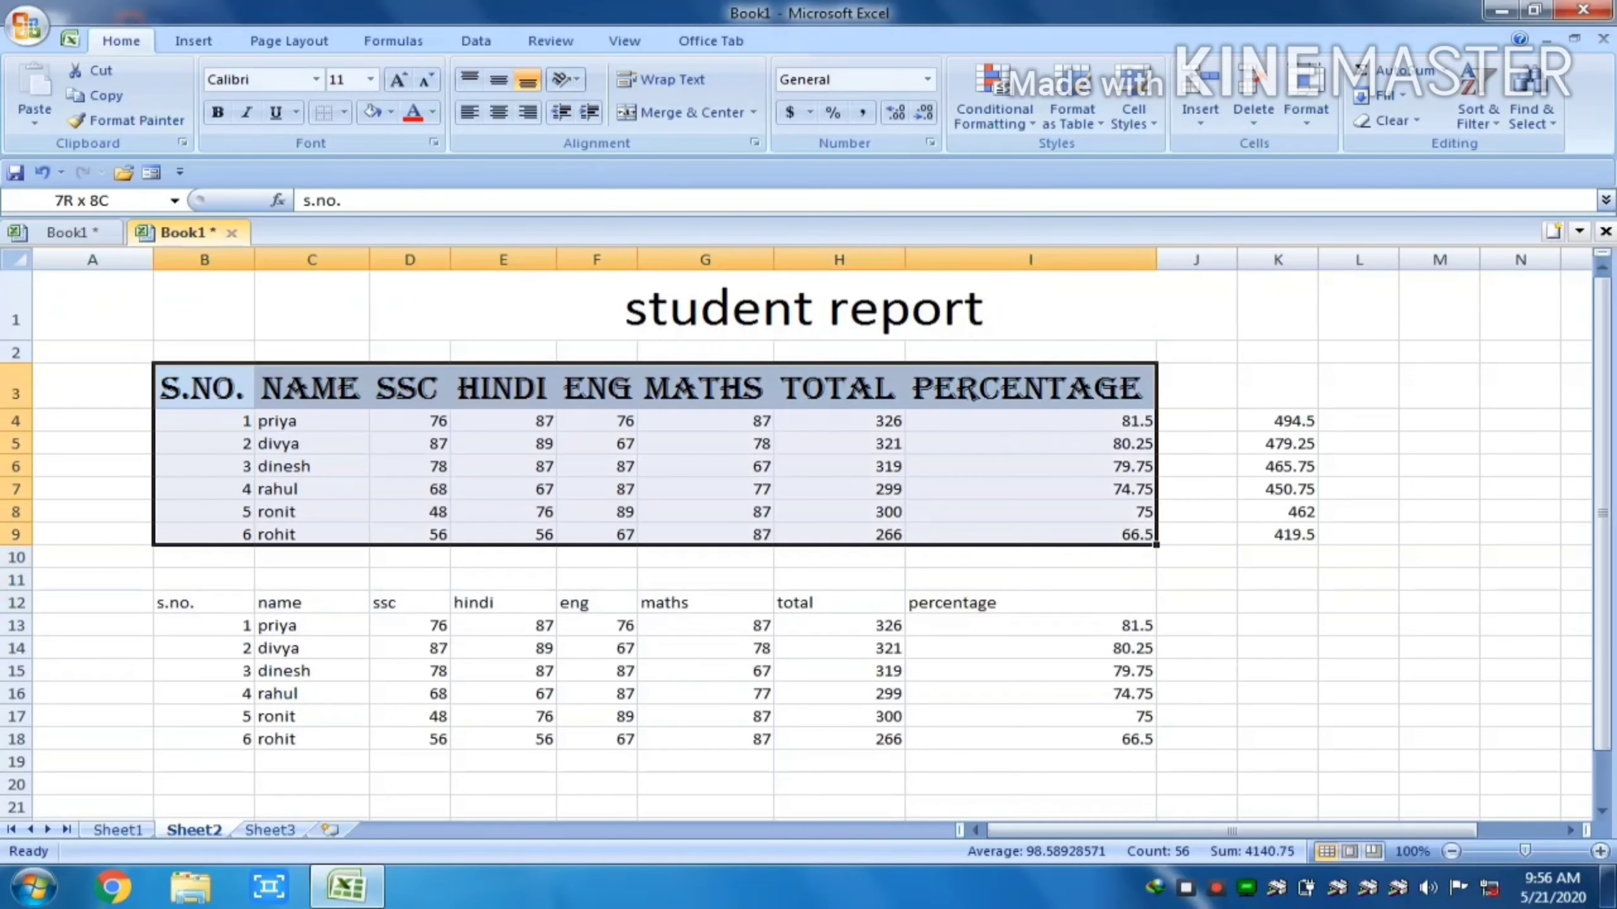
left_click_drag(972, 393, 972, 393)
key("ctrl+c")
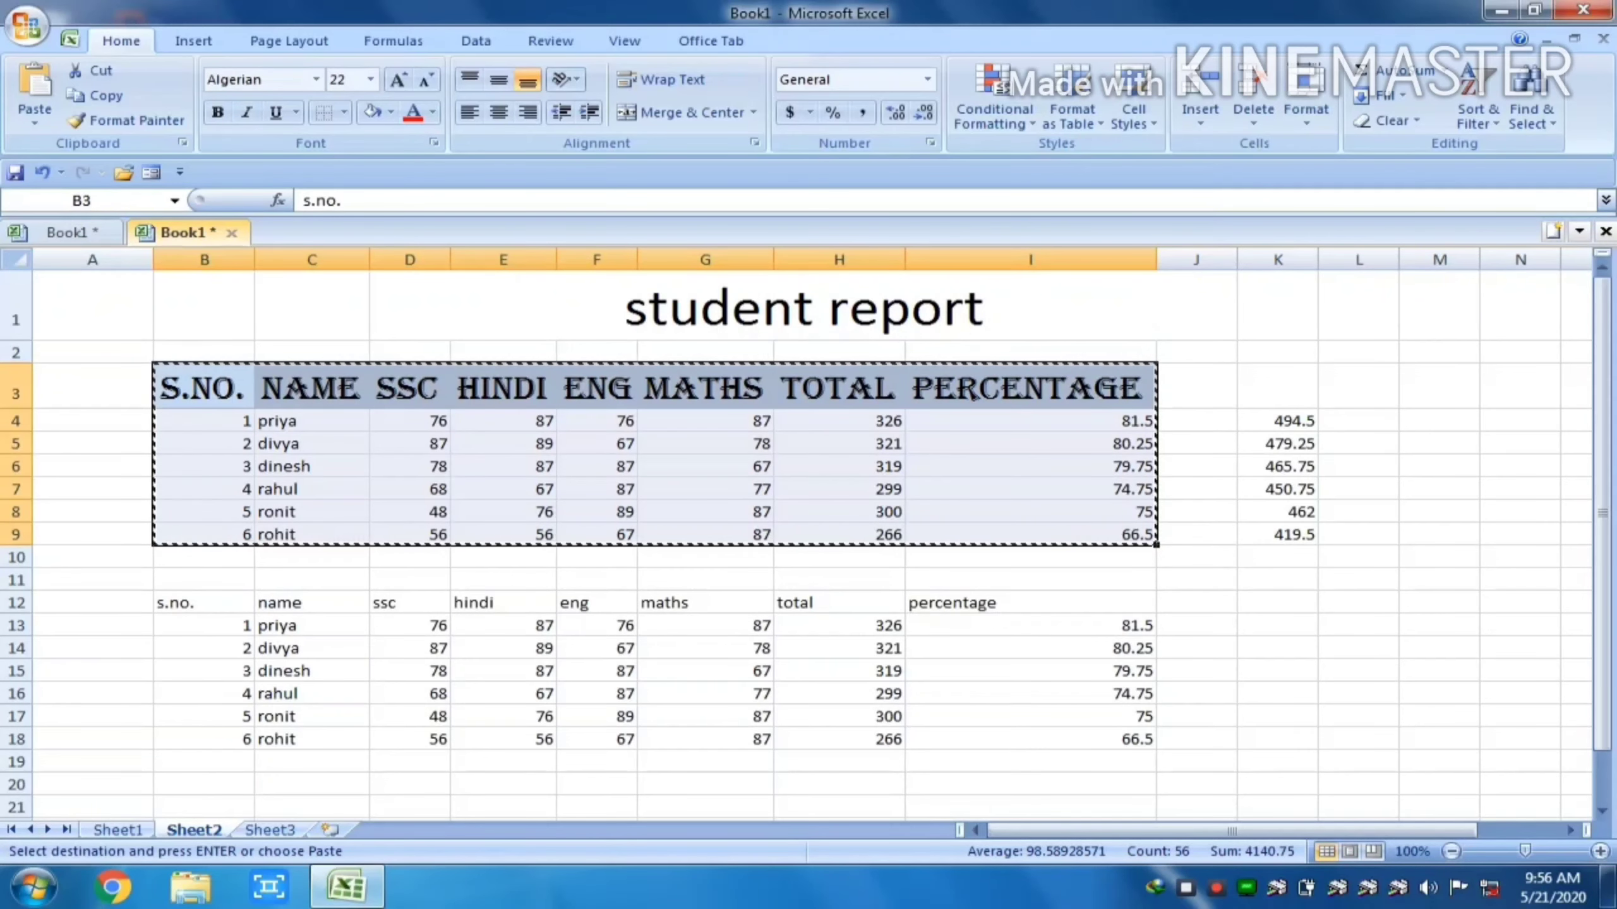
left_click(204, 784)
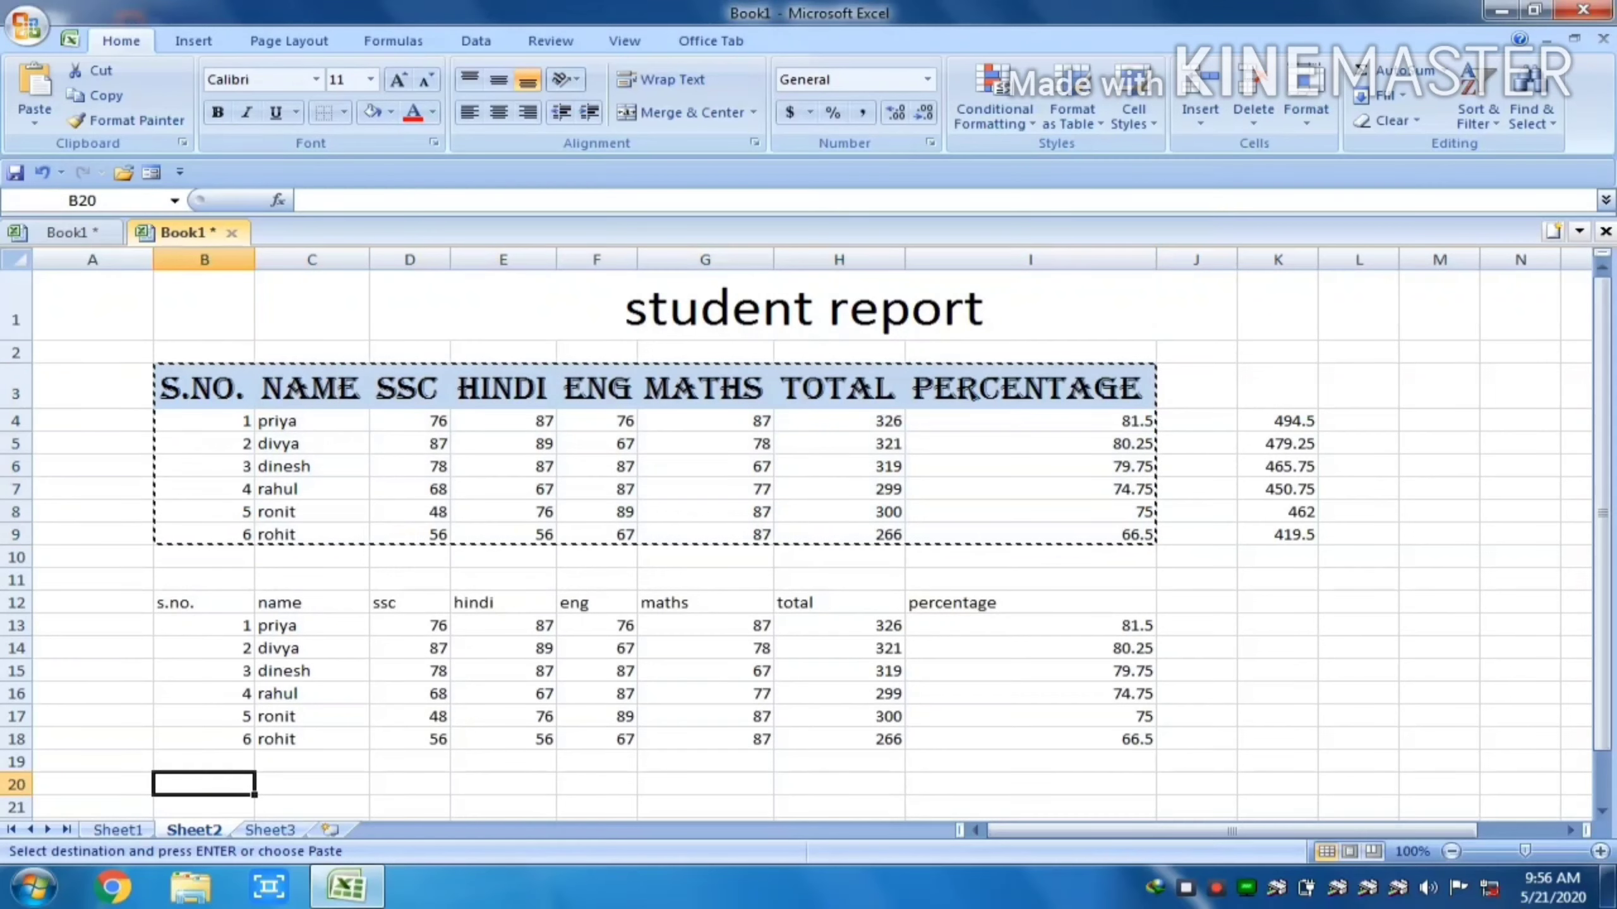
key("ctrl+alt+v")
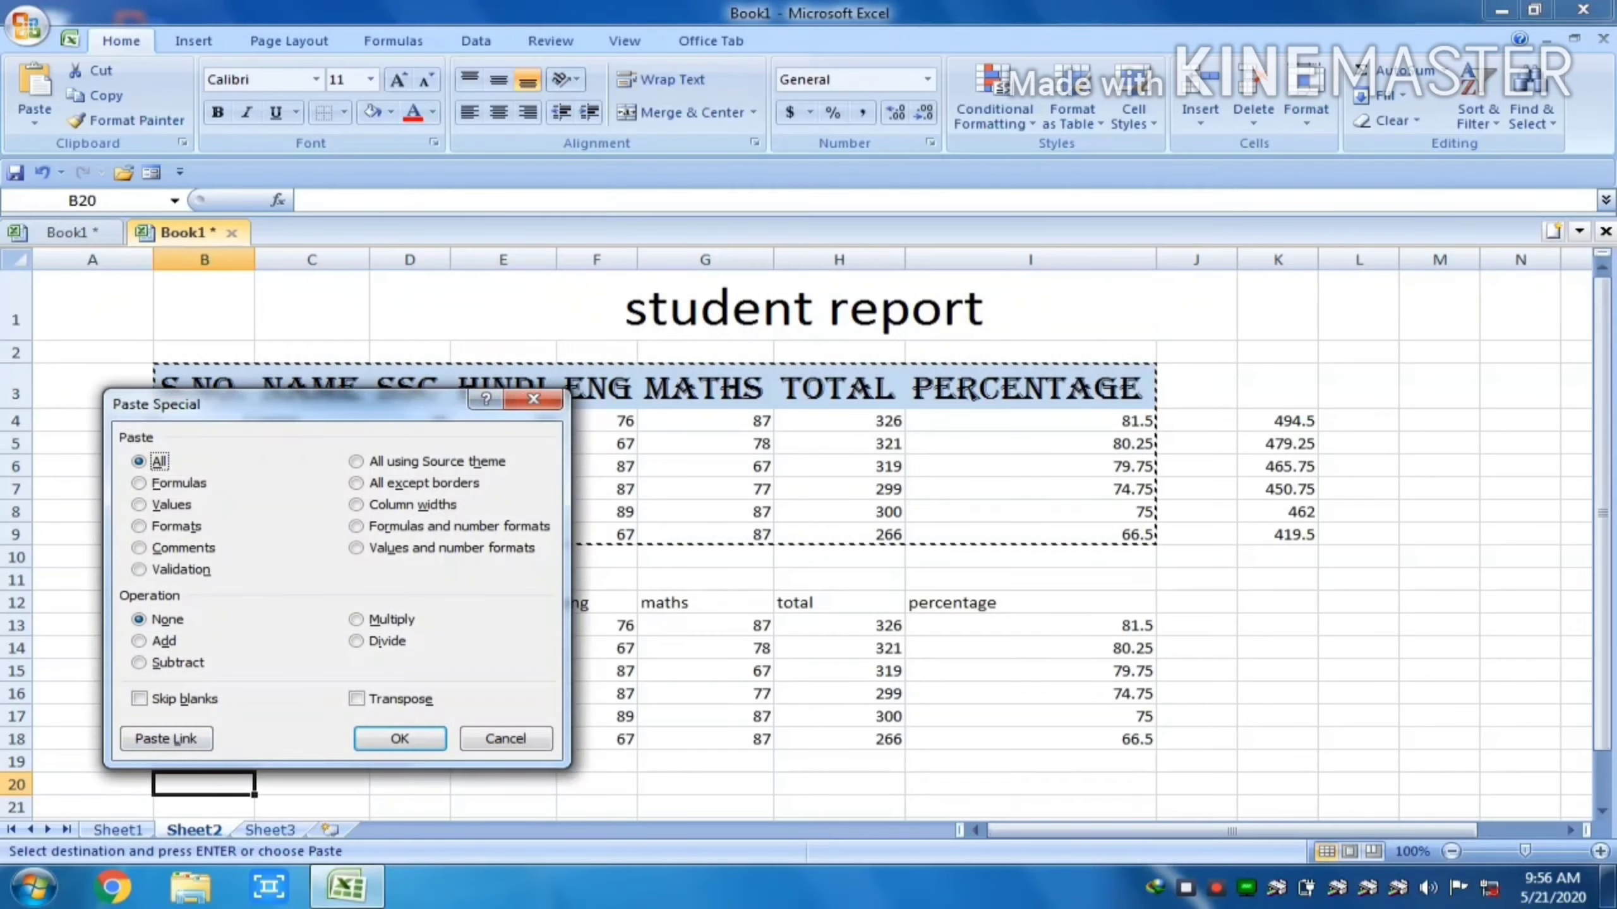
key("t")
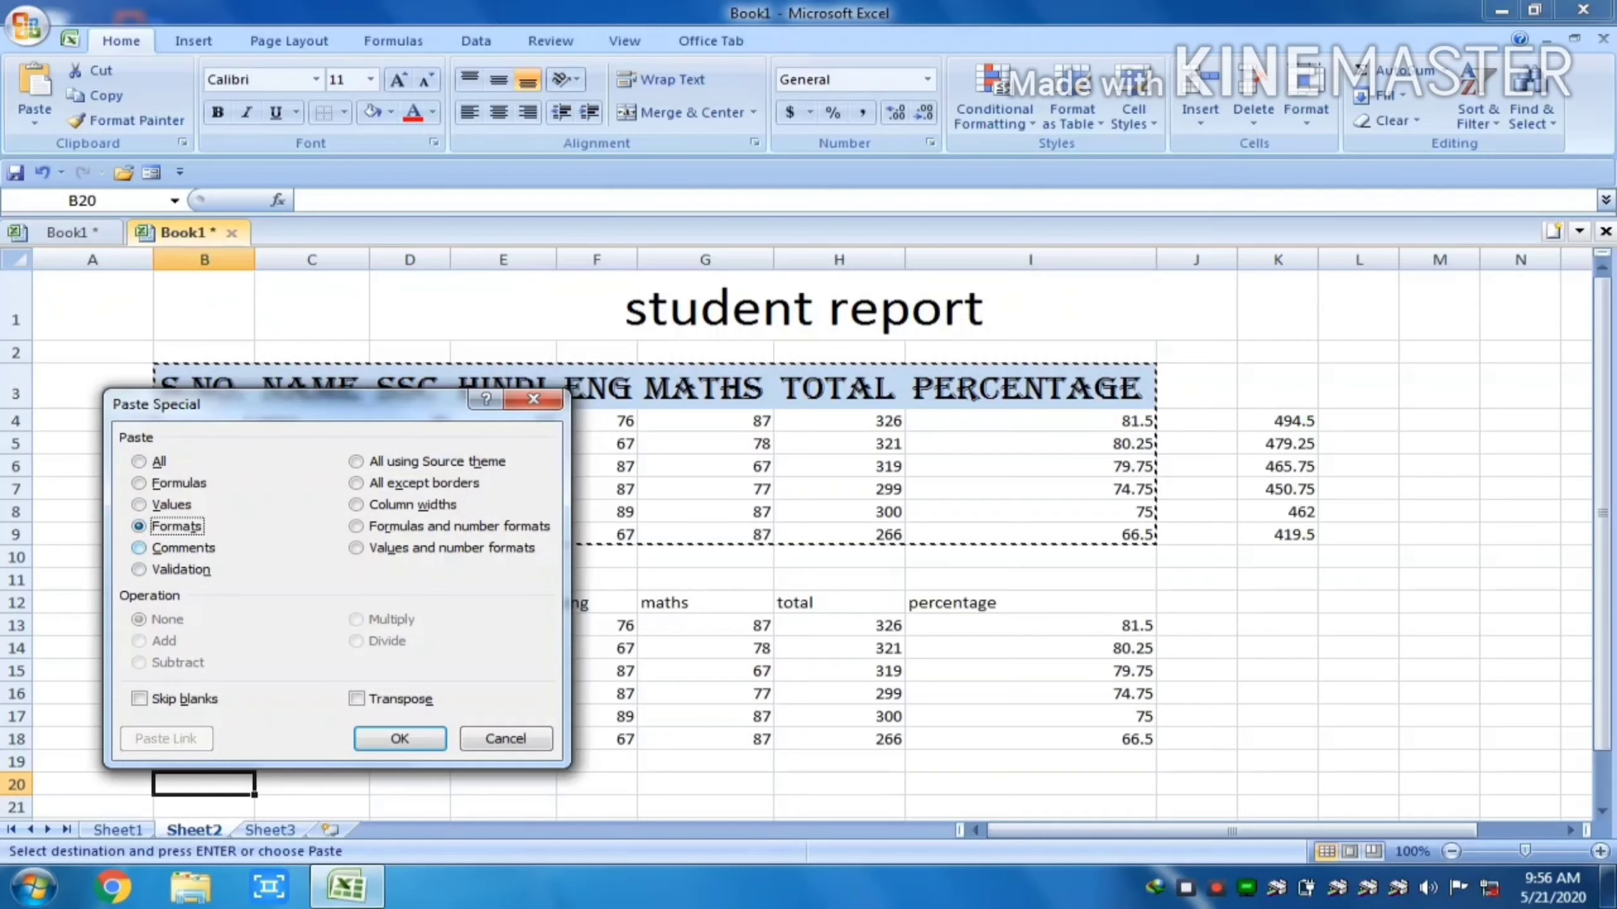
key("Return")
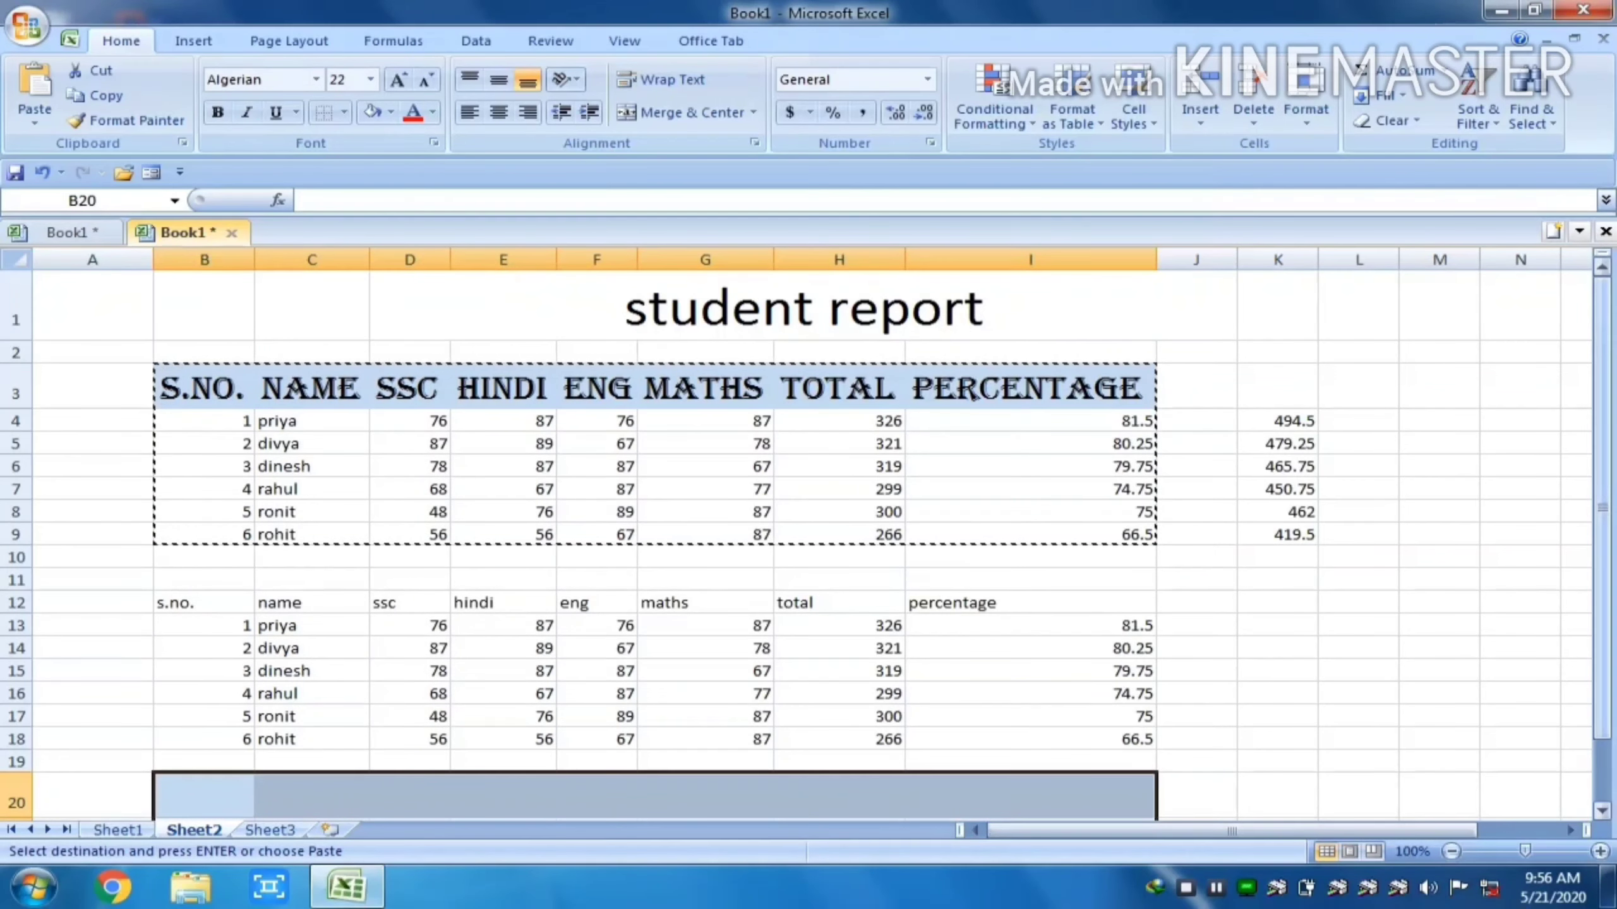
Paste the copied table B3:I9 with all its contents and formatting starting at cell B20, using the All option of Paste Special
left_click_drag(1602, 594, 1601, 655)
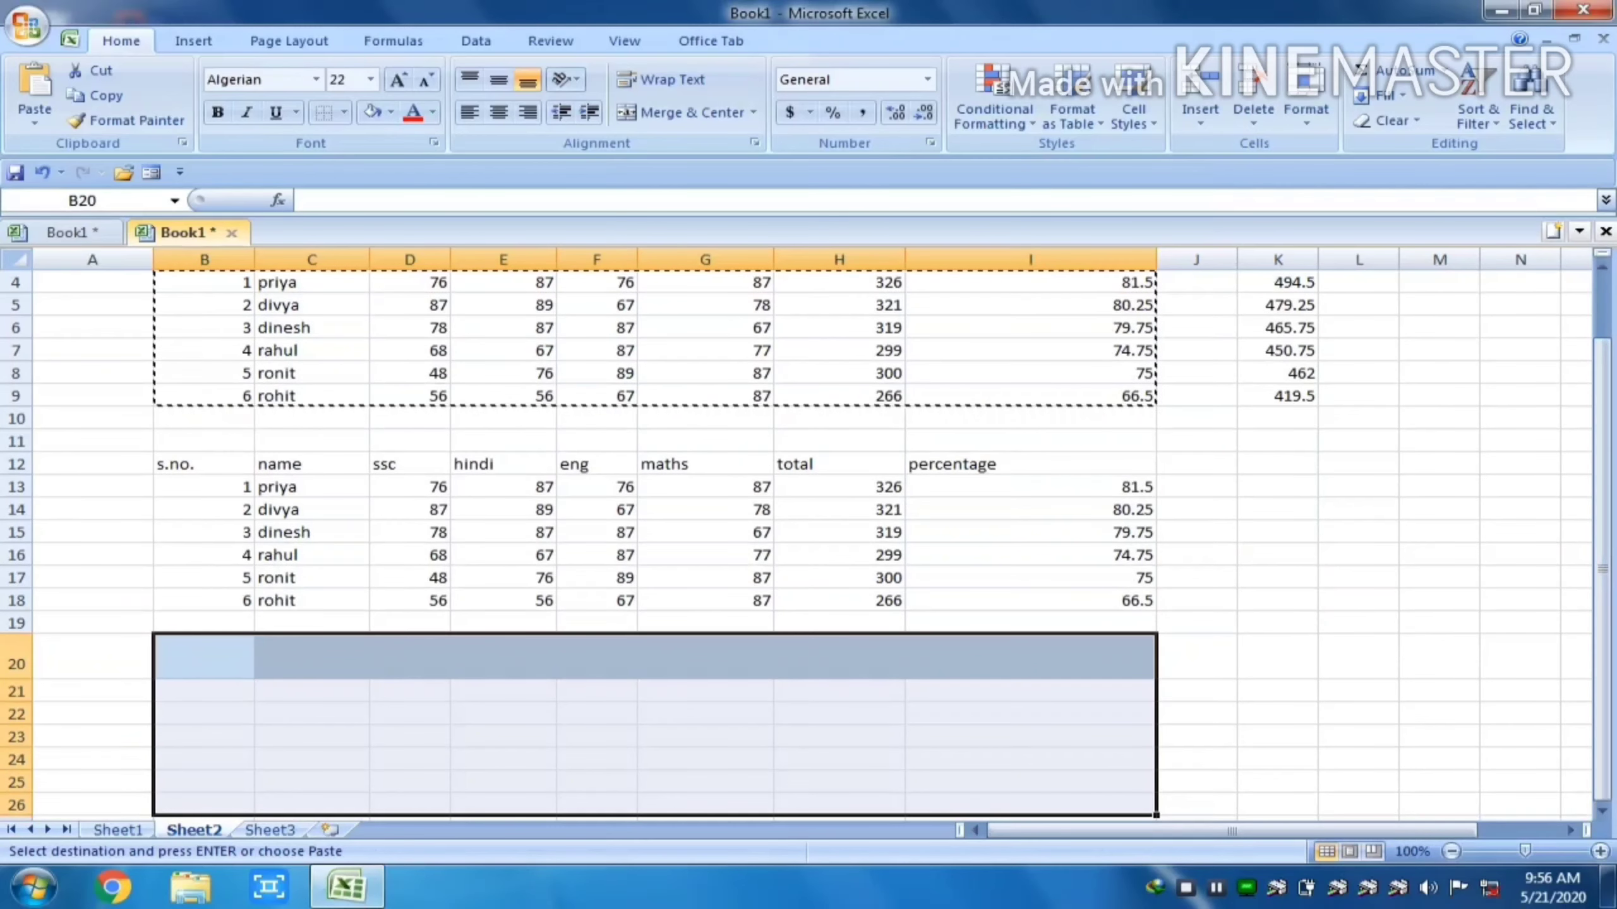
left_click(596, 714)
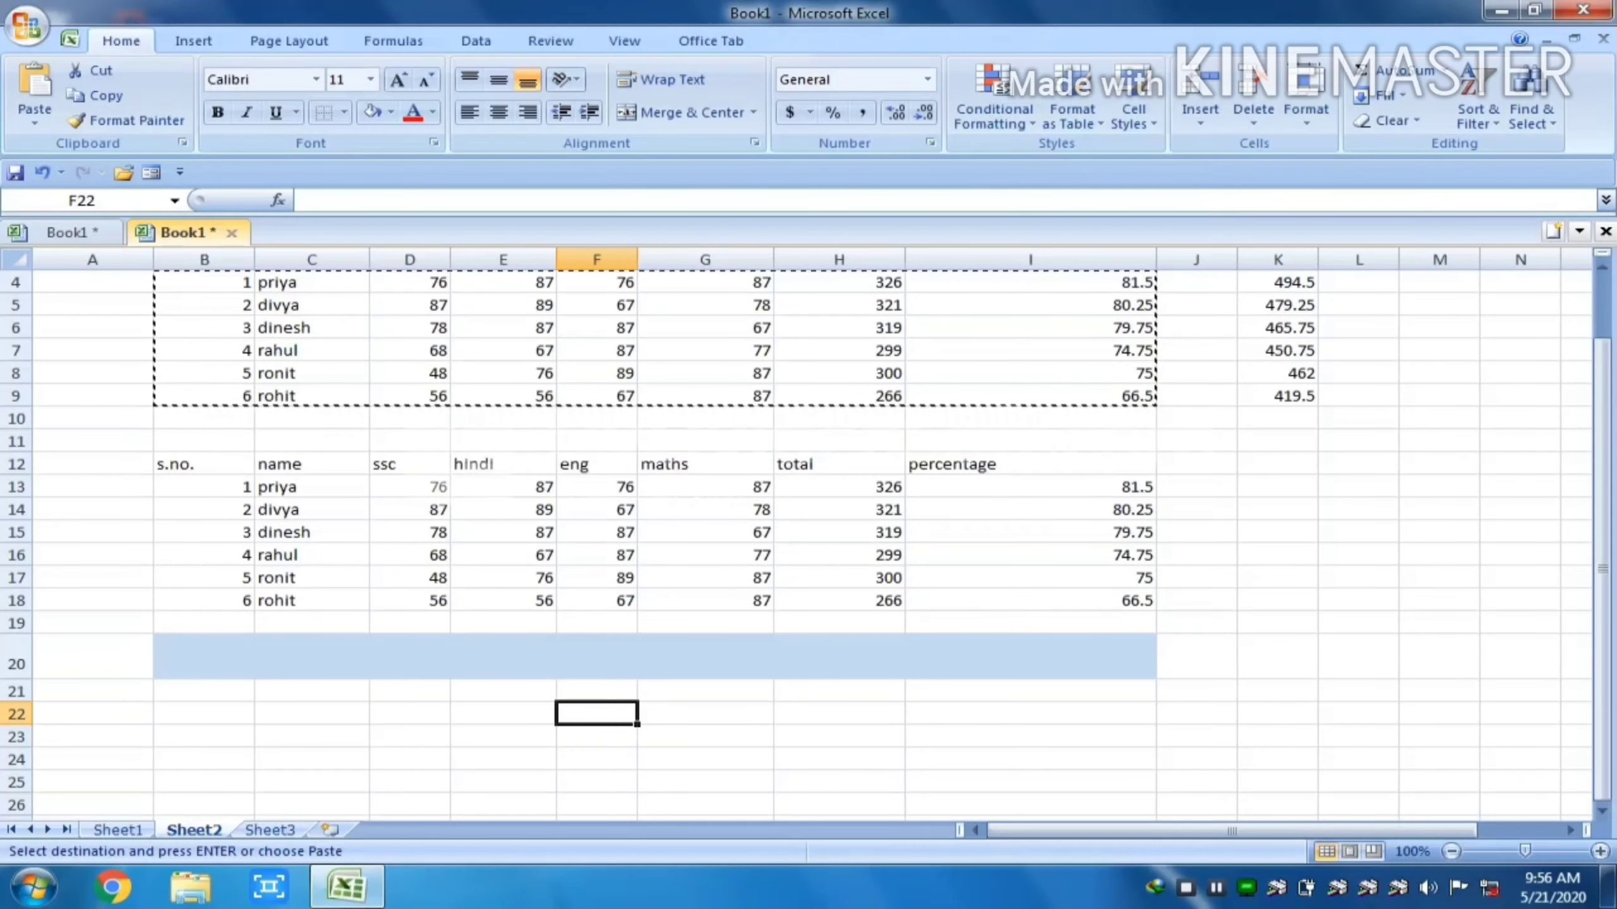
left_click(204, 656)
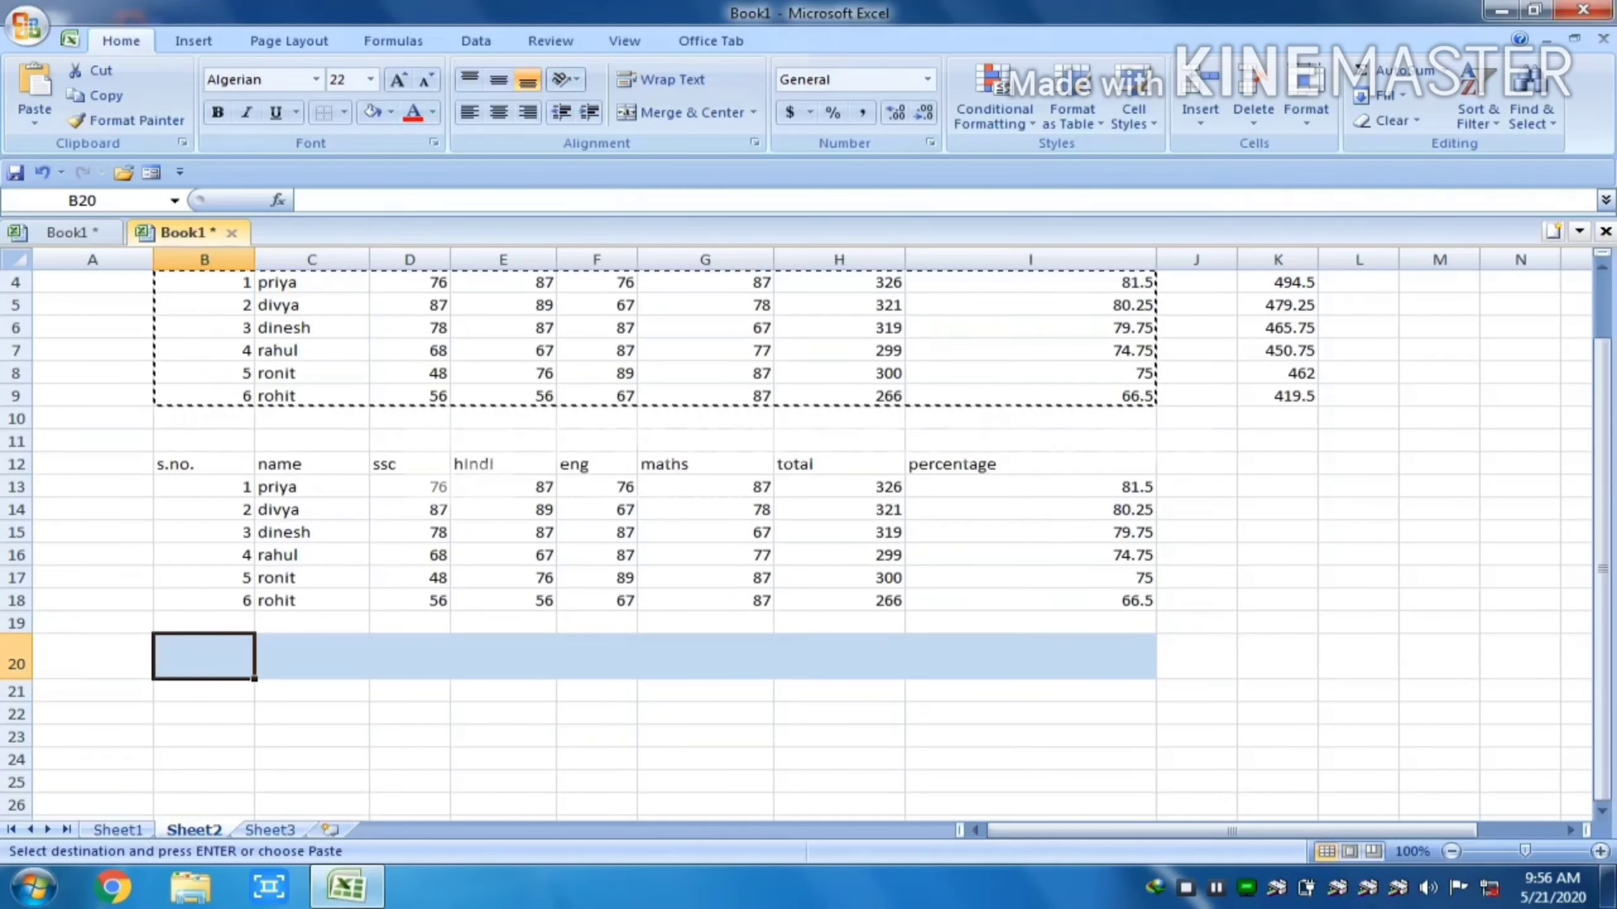
key("ctrl+alt+v")
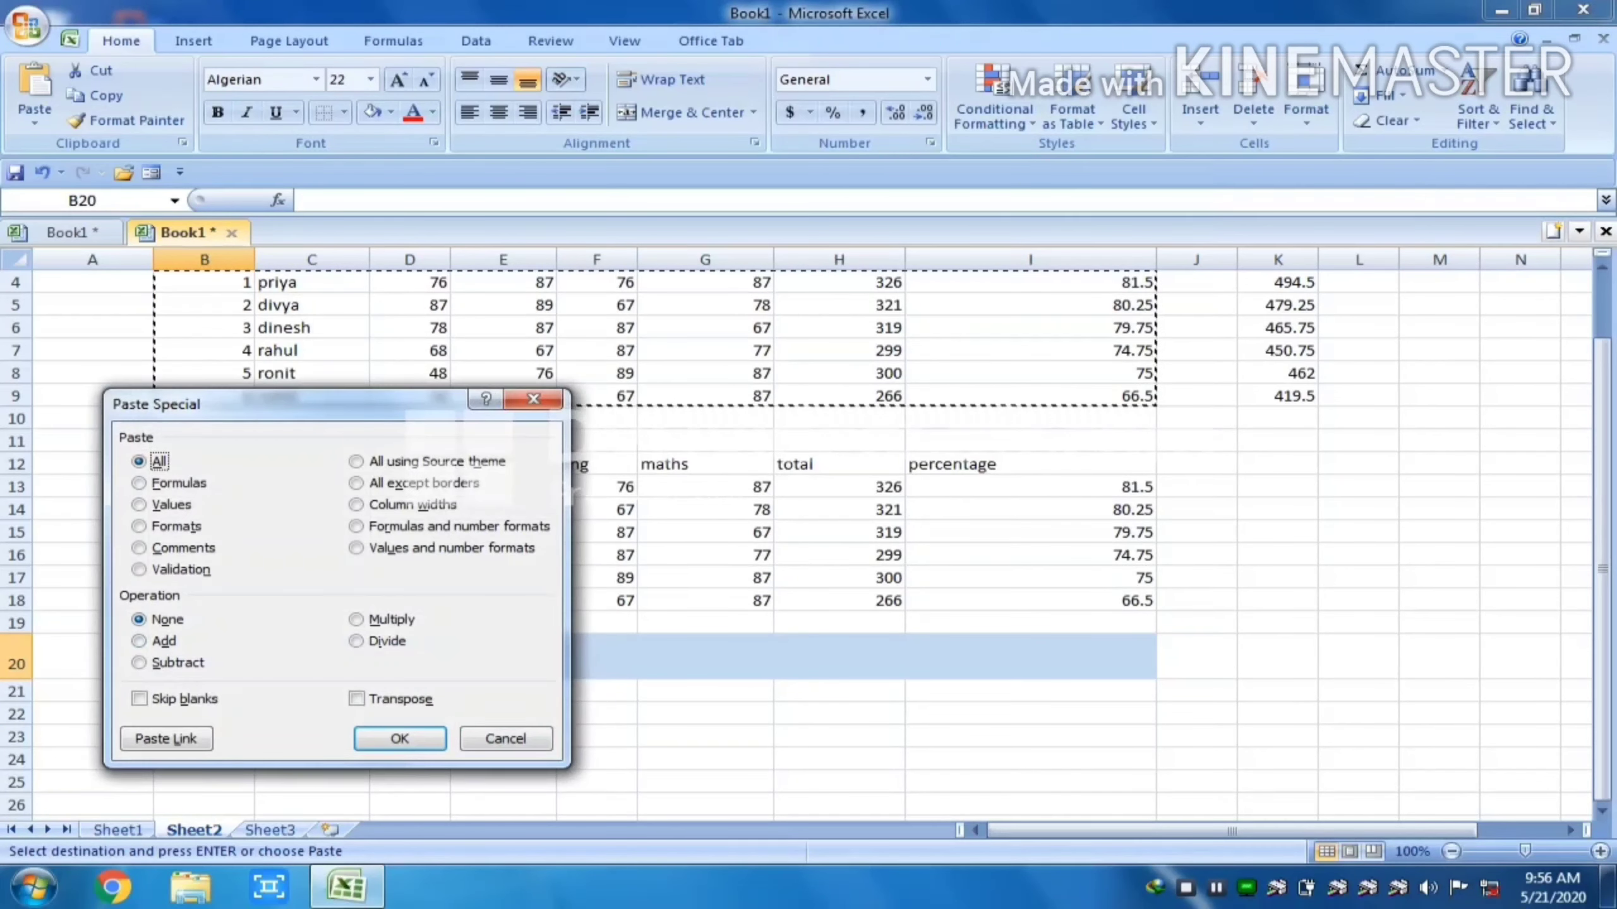
key("f")
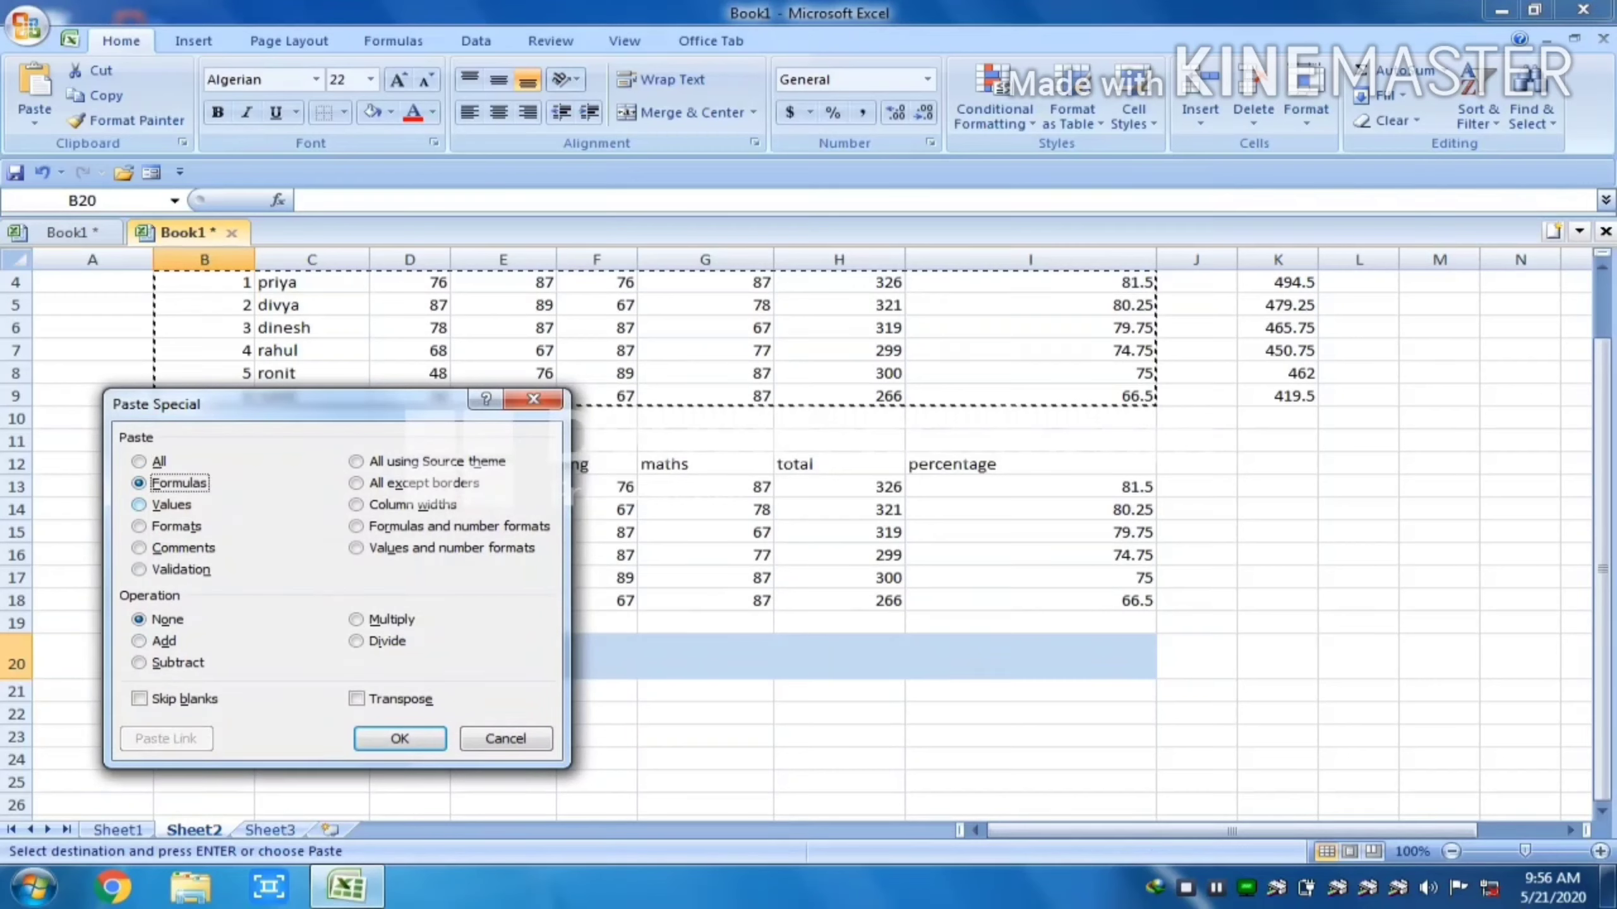
key("v")
key("t")
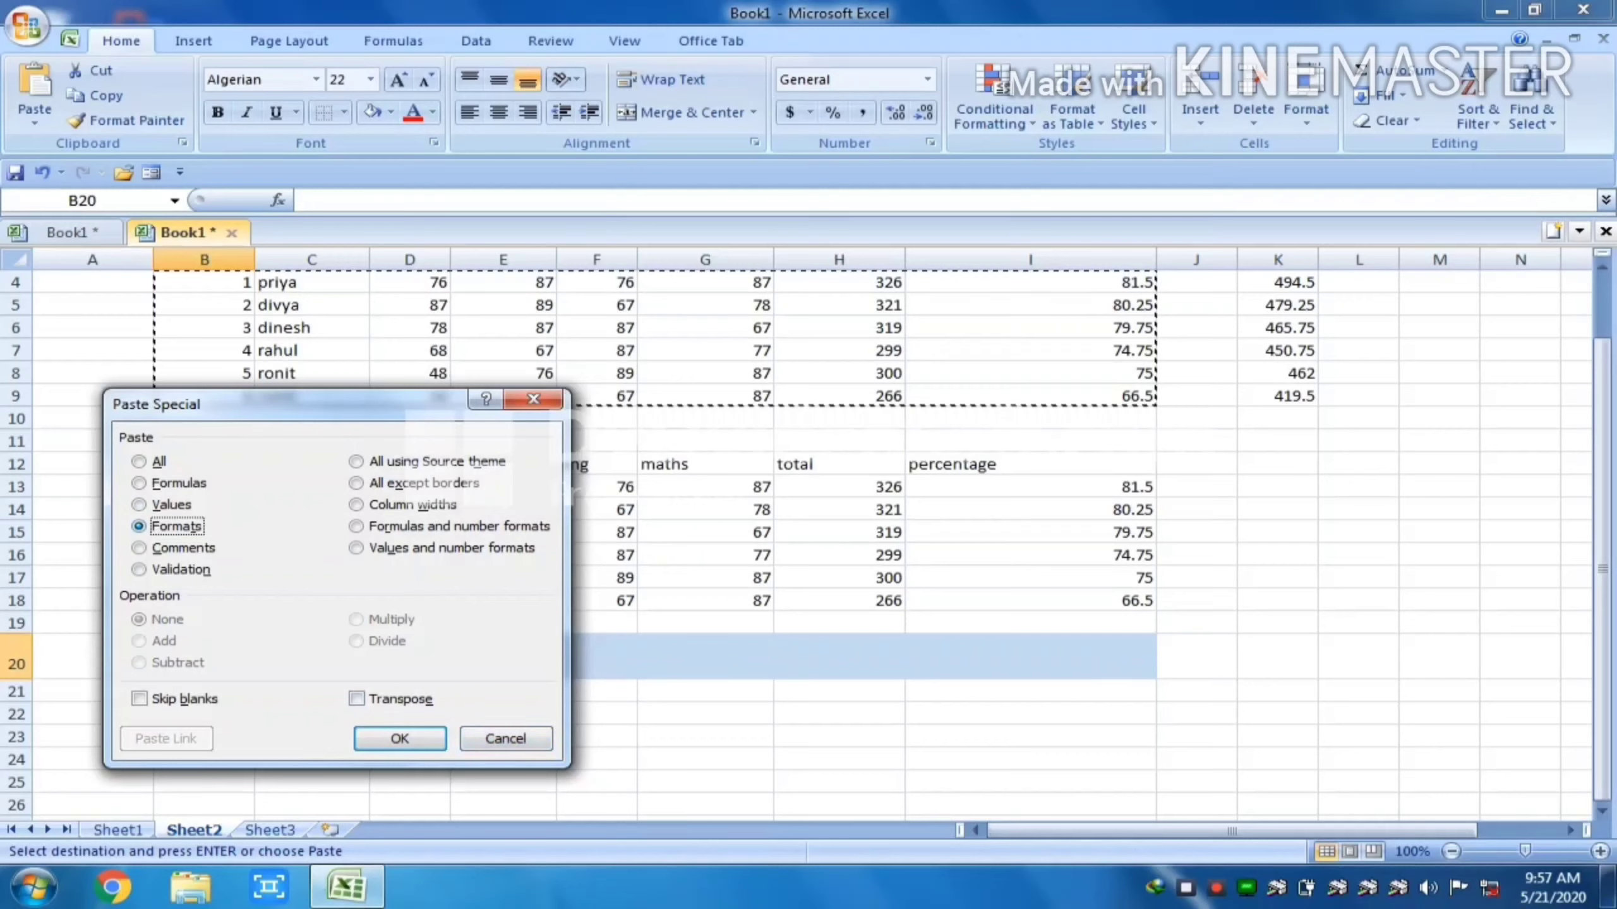
left_click(171, 484)
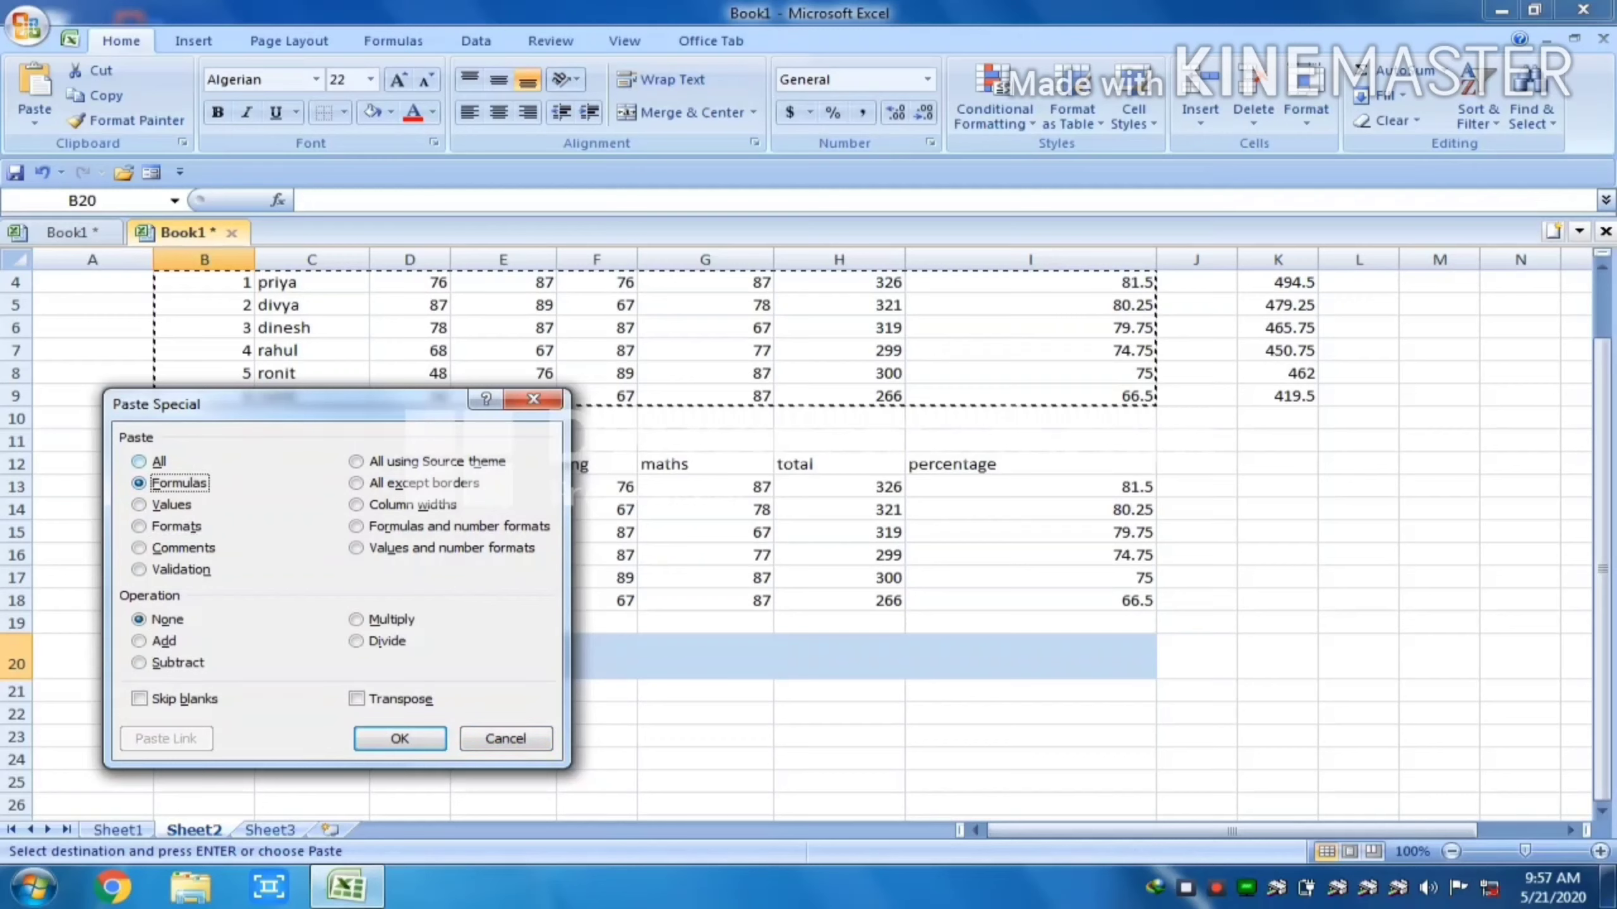
left_click(158, 462)
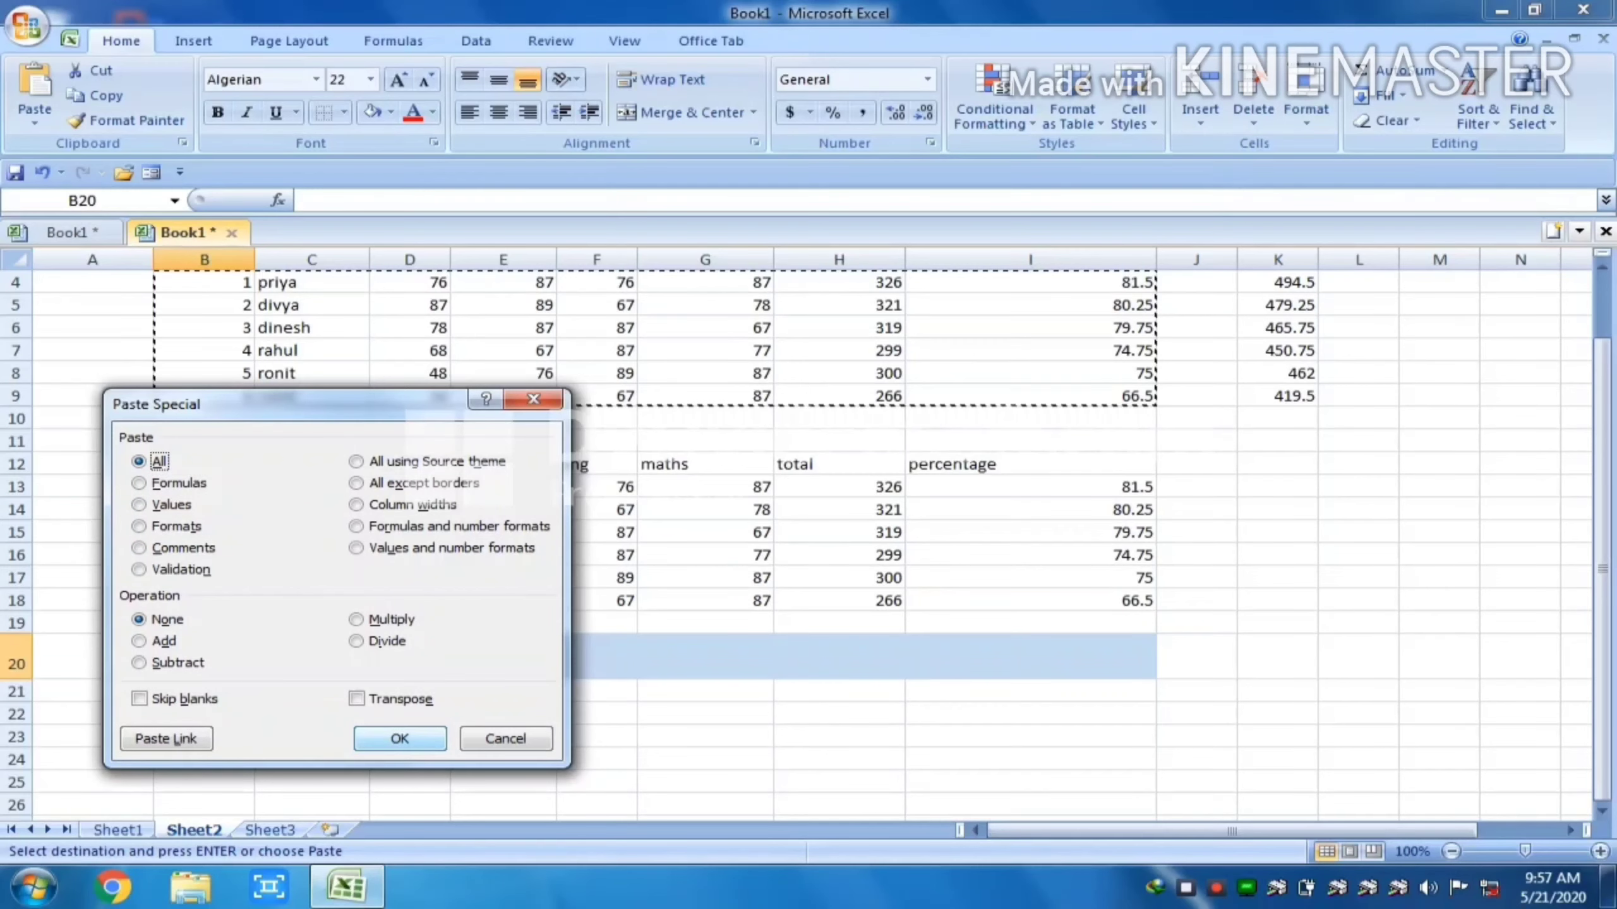
key("Return")
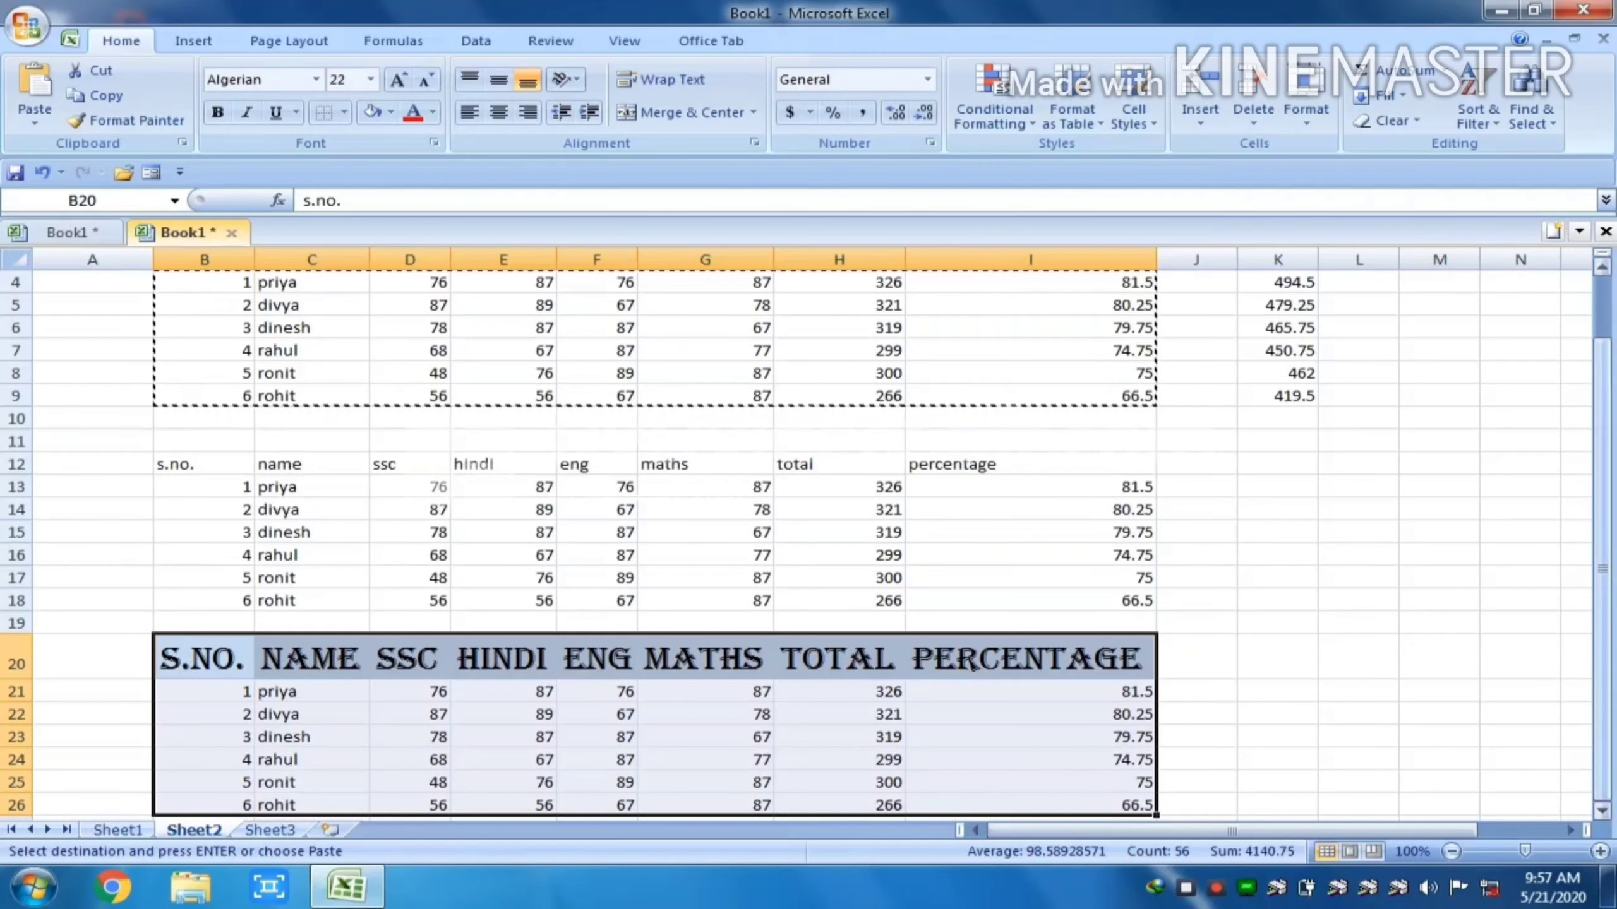
left_click_drag(1602, 620, 1603, 619)
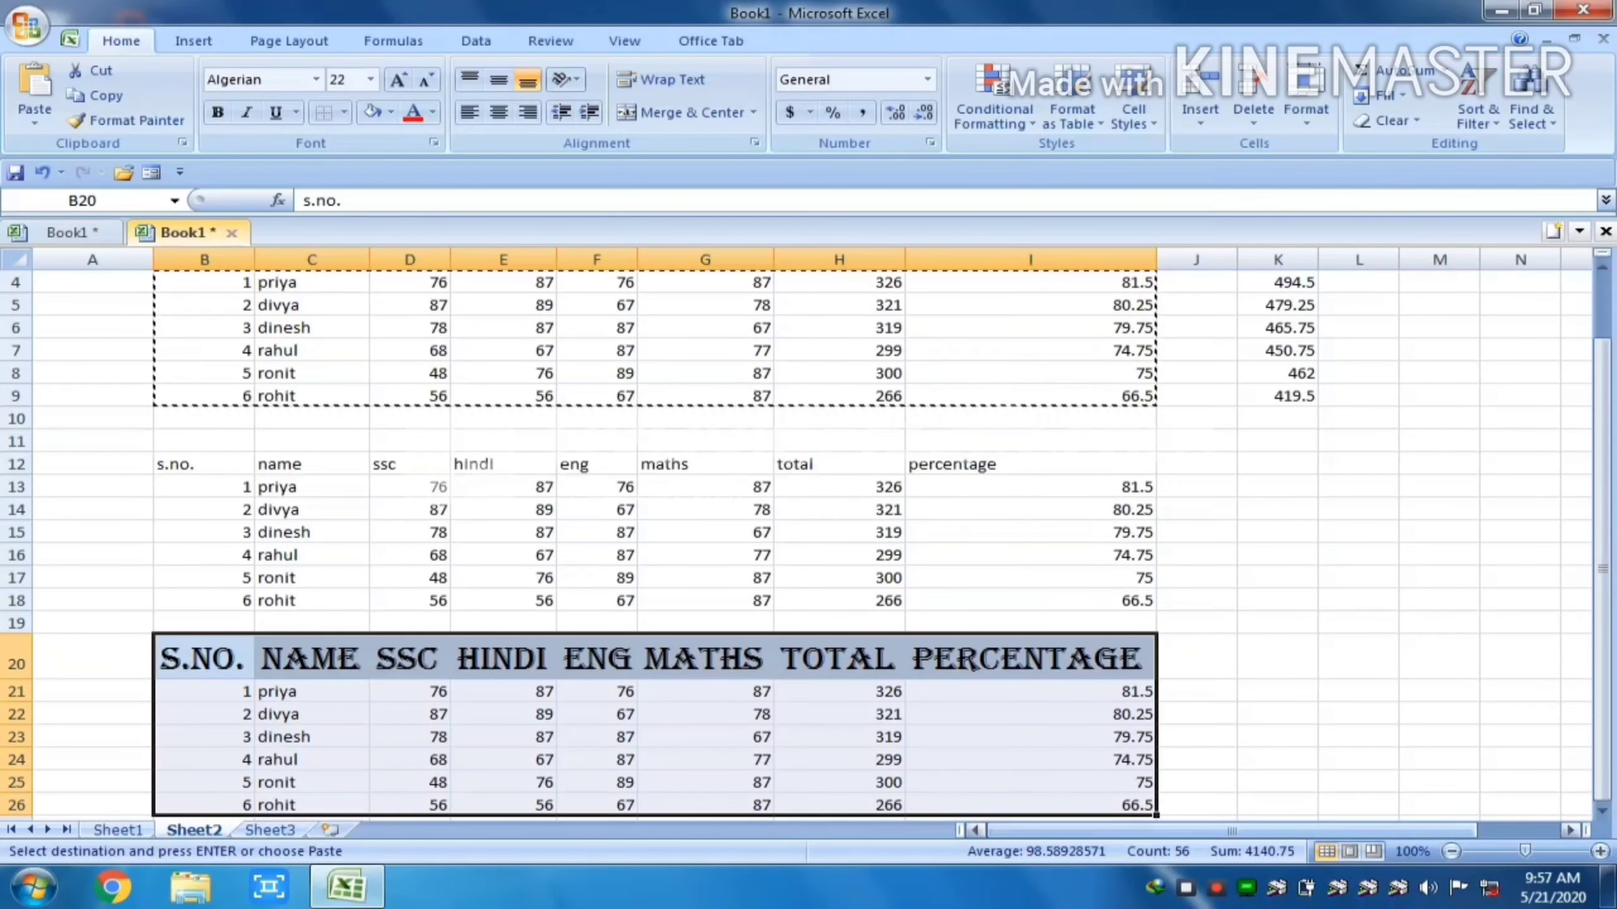
left_click(838, 692)
left_click(204, 805)
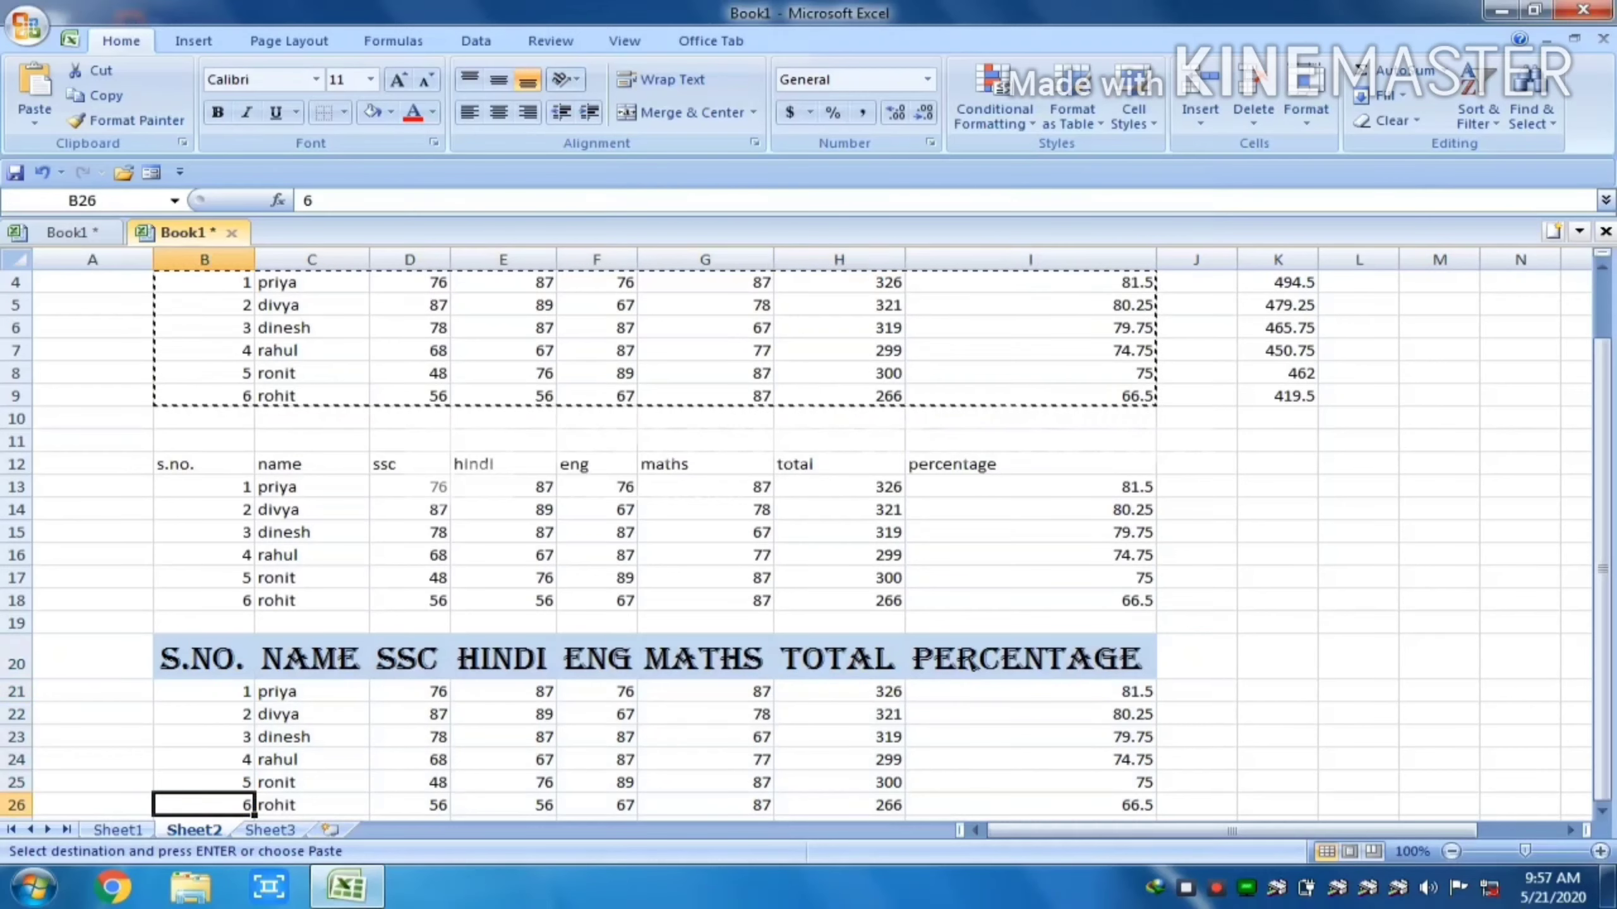
key("Down")
key("Down")
scroll(809, 541, "down", 1)
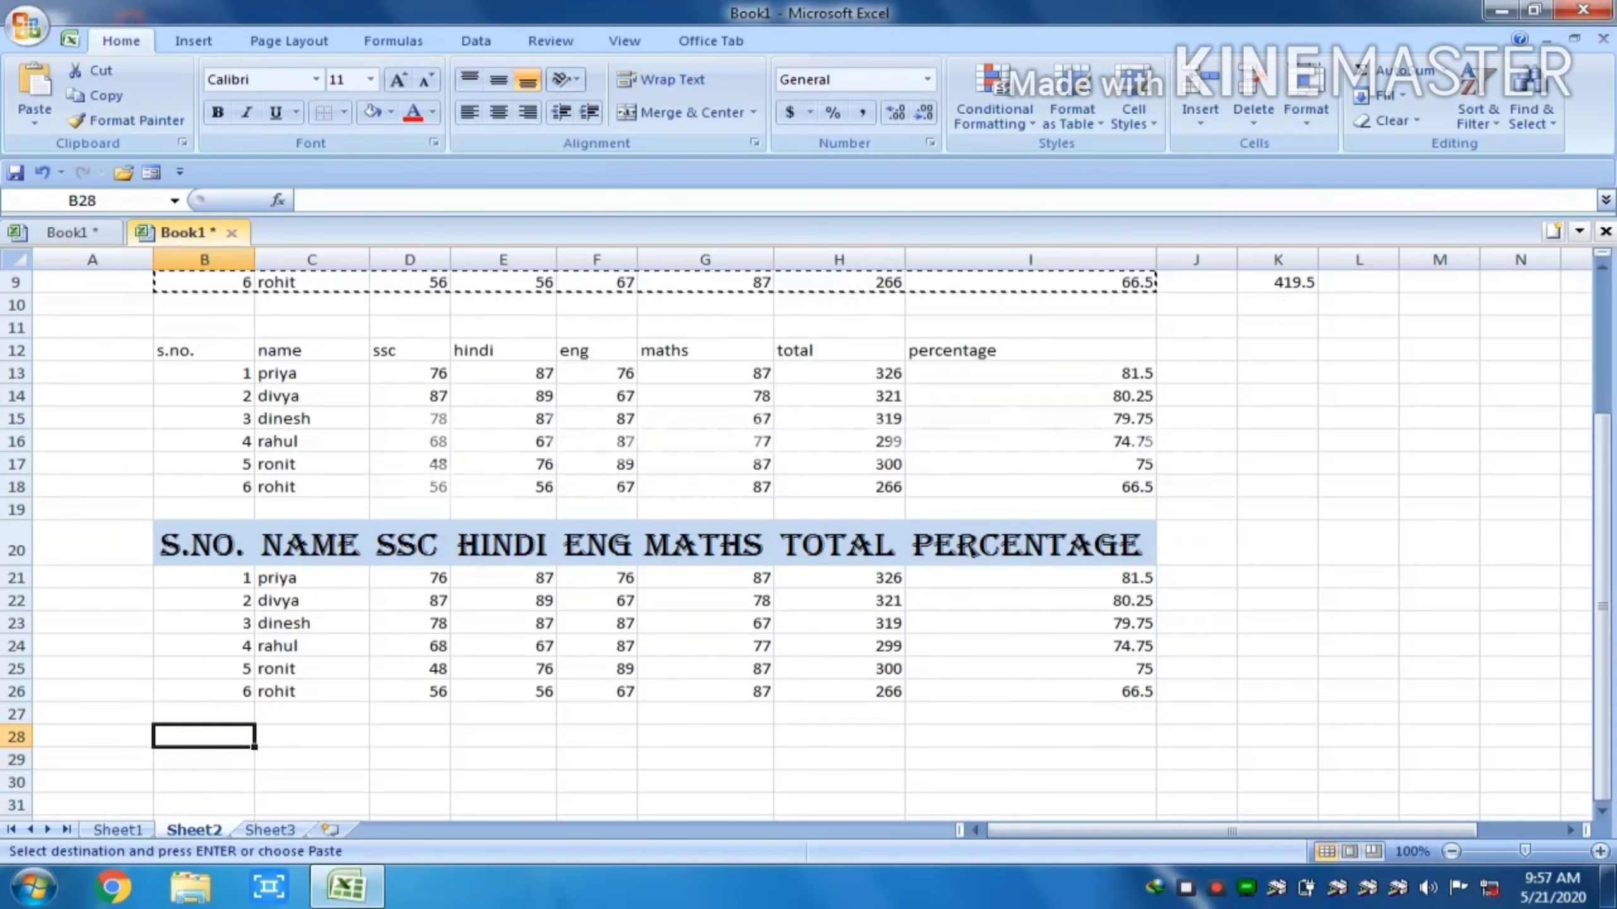
key("ctrl+alt+v")
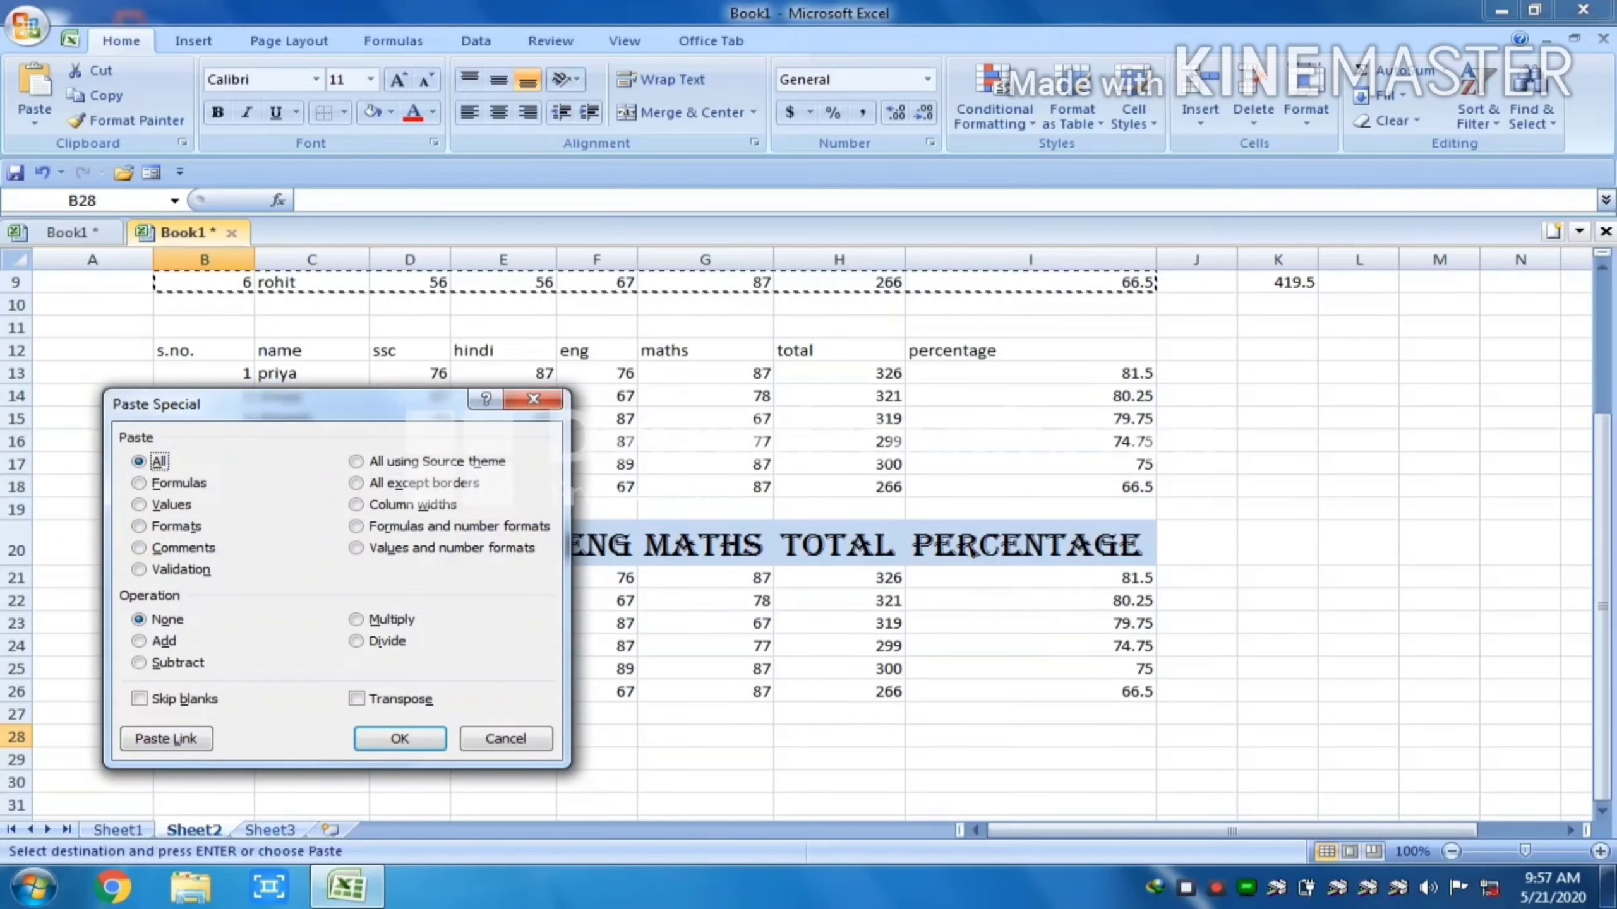
key("Escape")
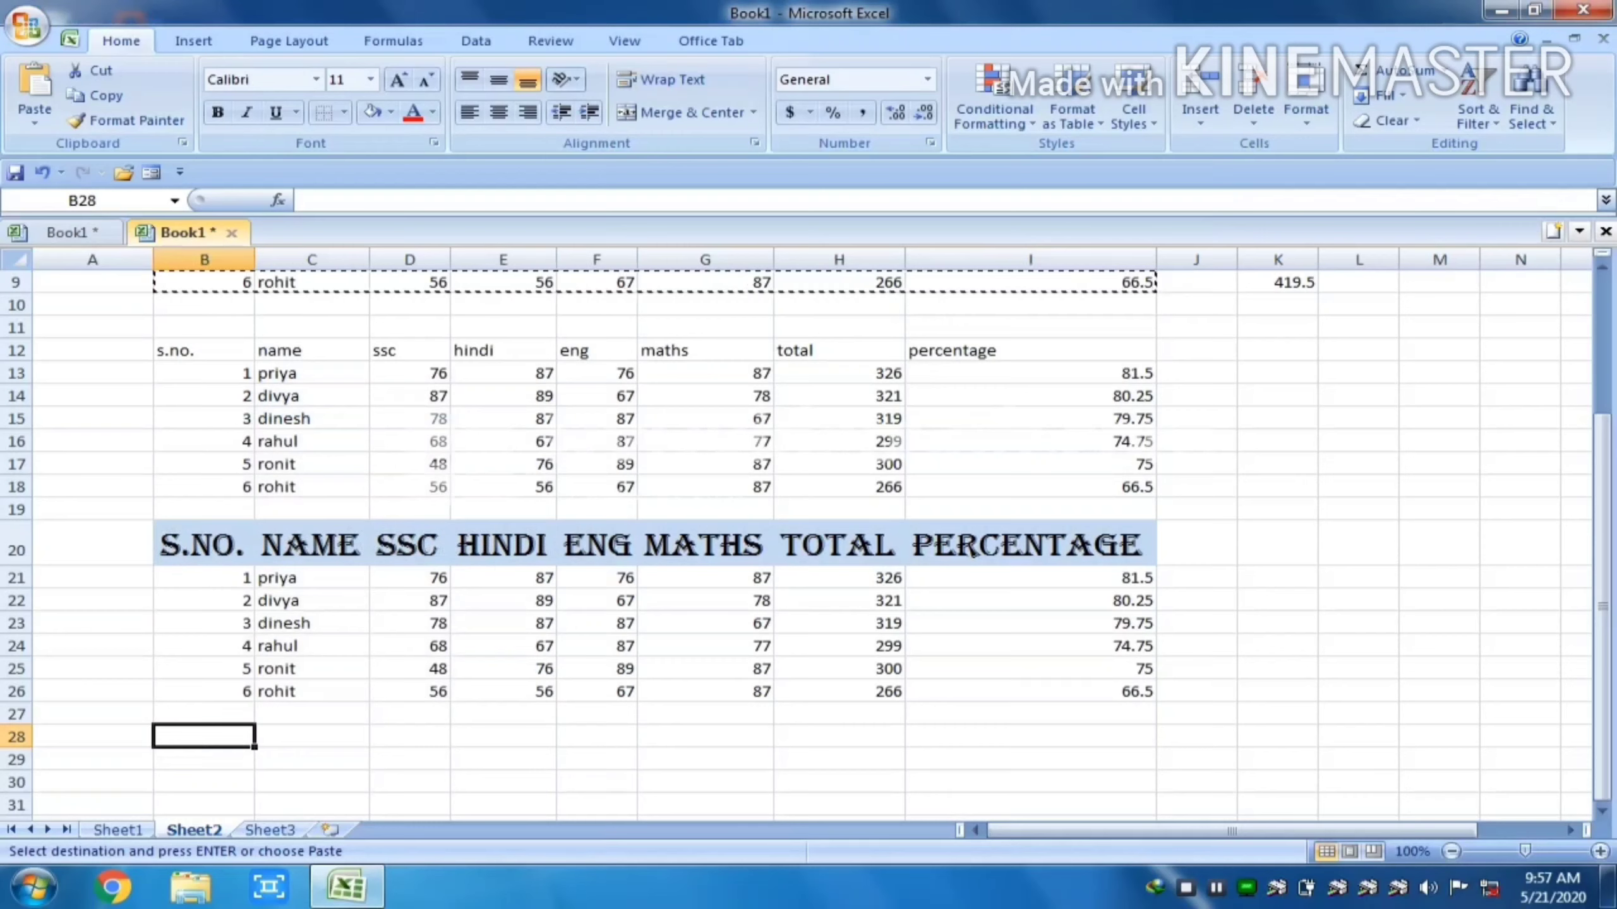
Insert a comment reading "uwhgerkew" on cell E9 of the original student table
left_click(503, 283)
right_click(503, 282)
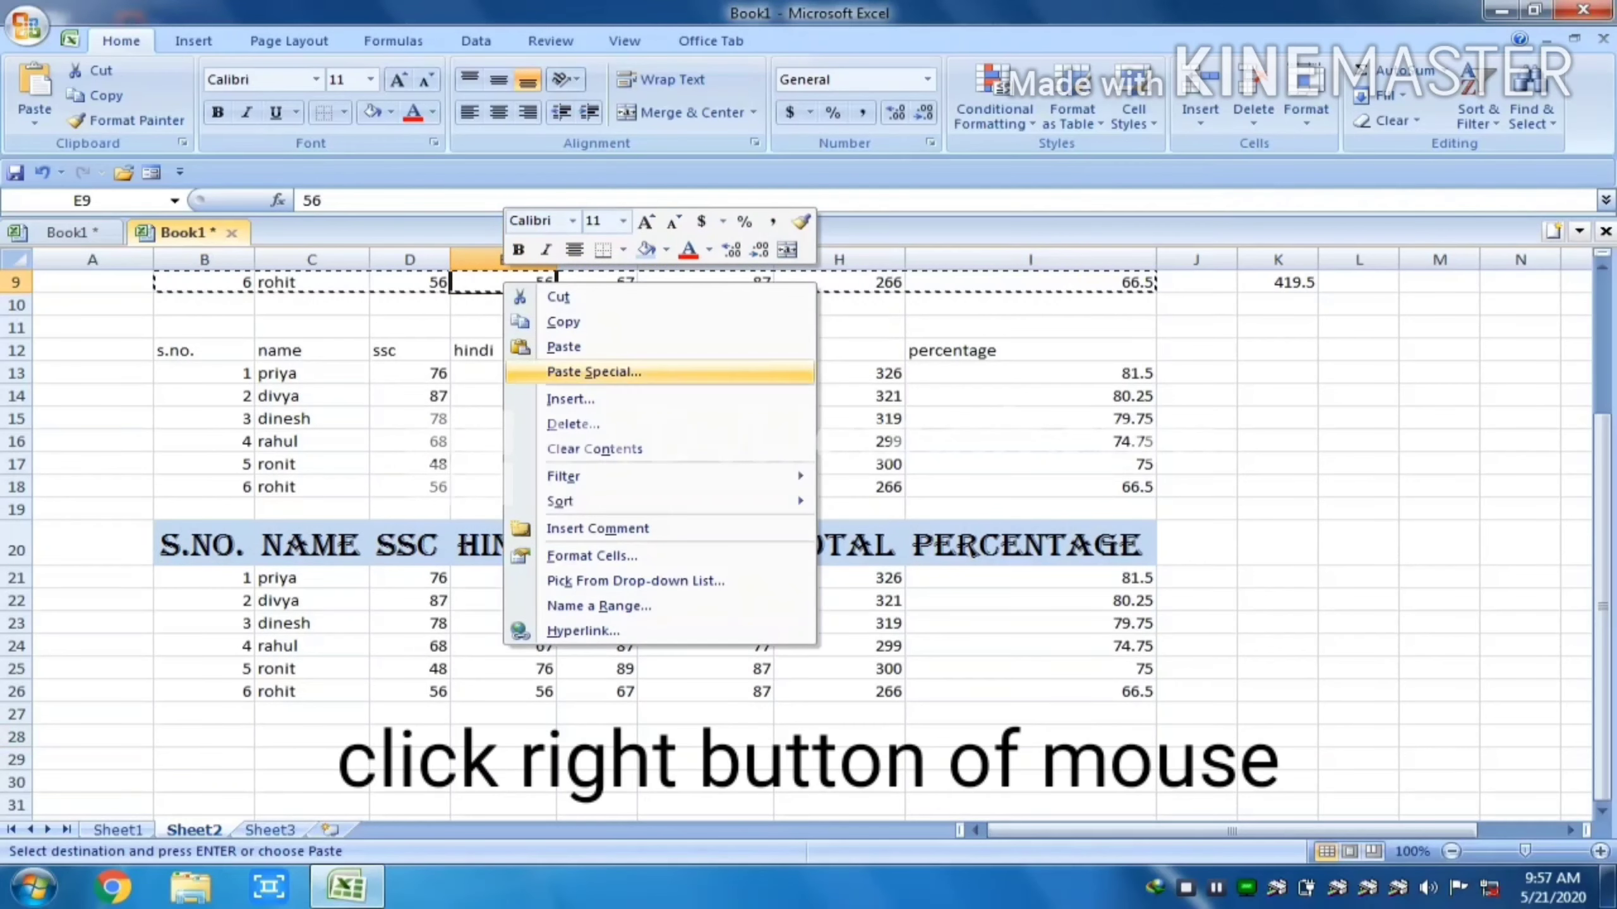
left_click(598, 528)
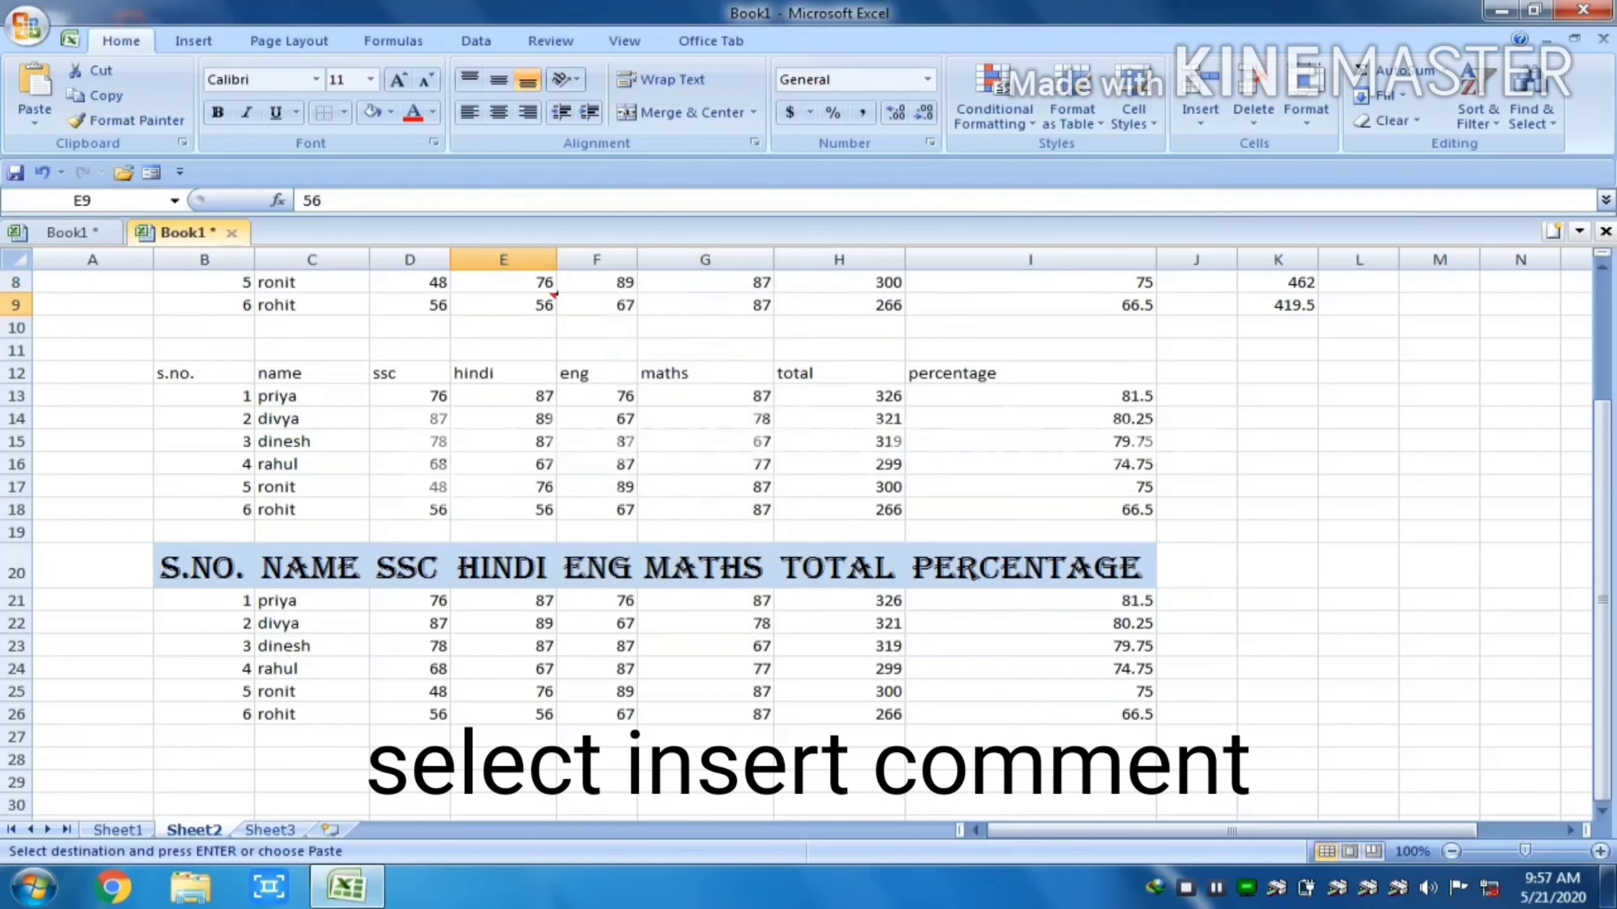
type("uwhgerkew")
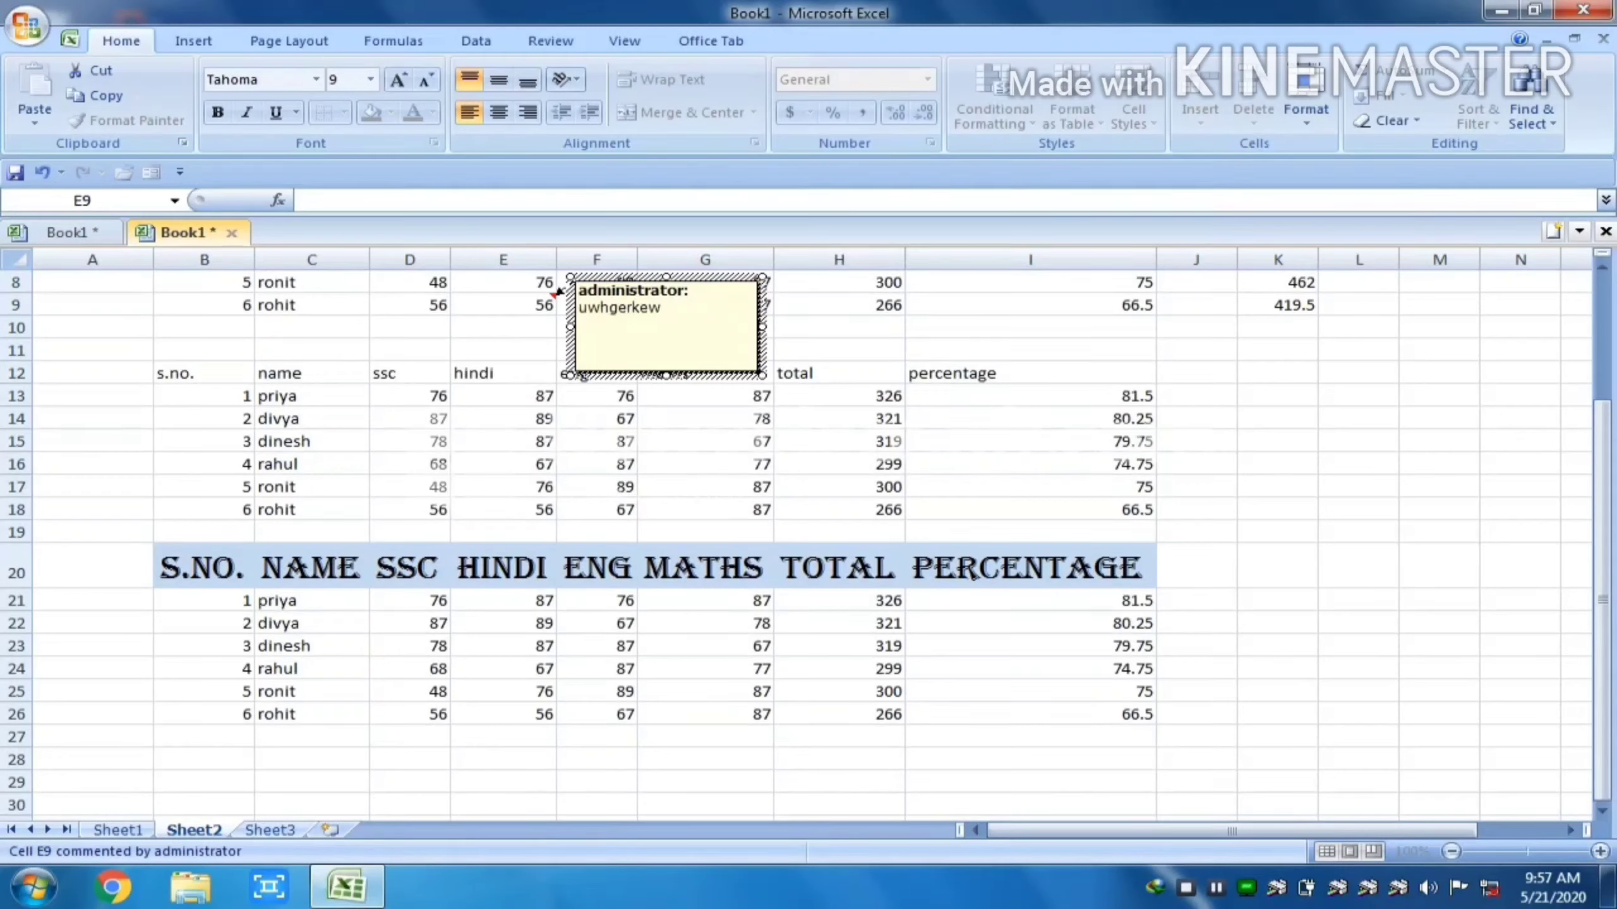
left_click(502, 442)
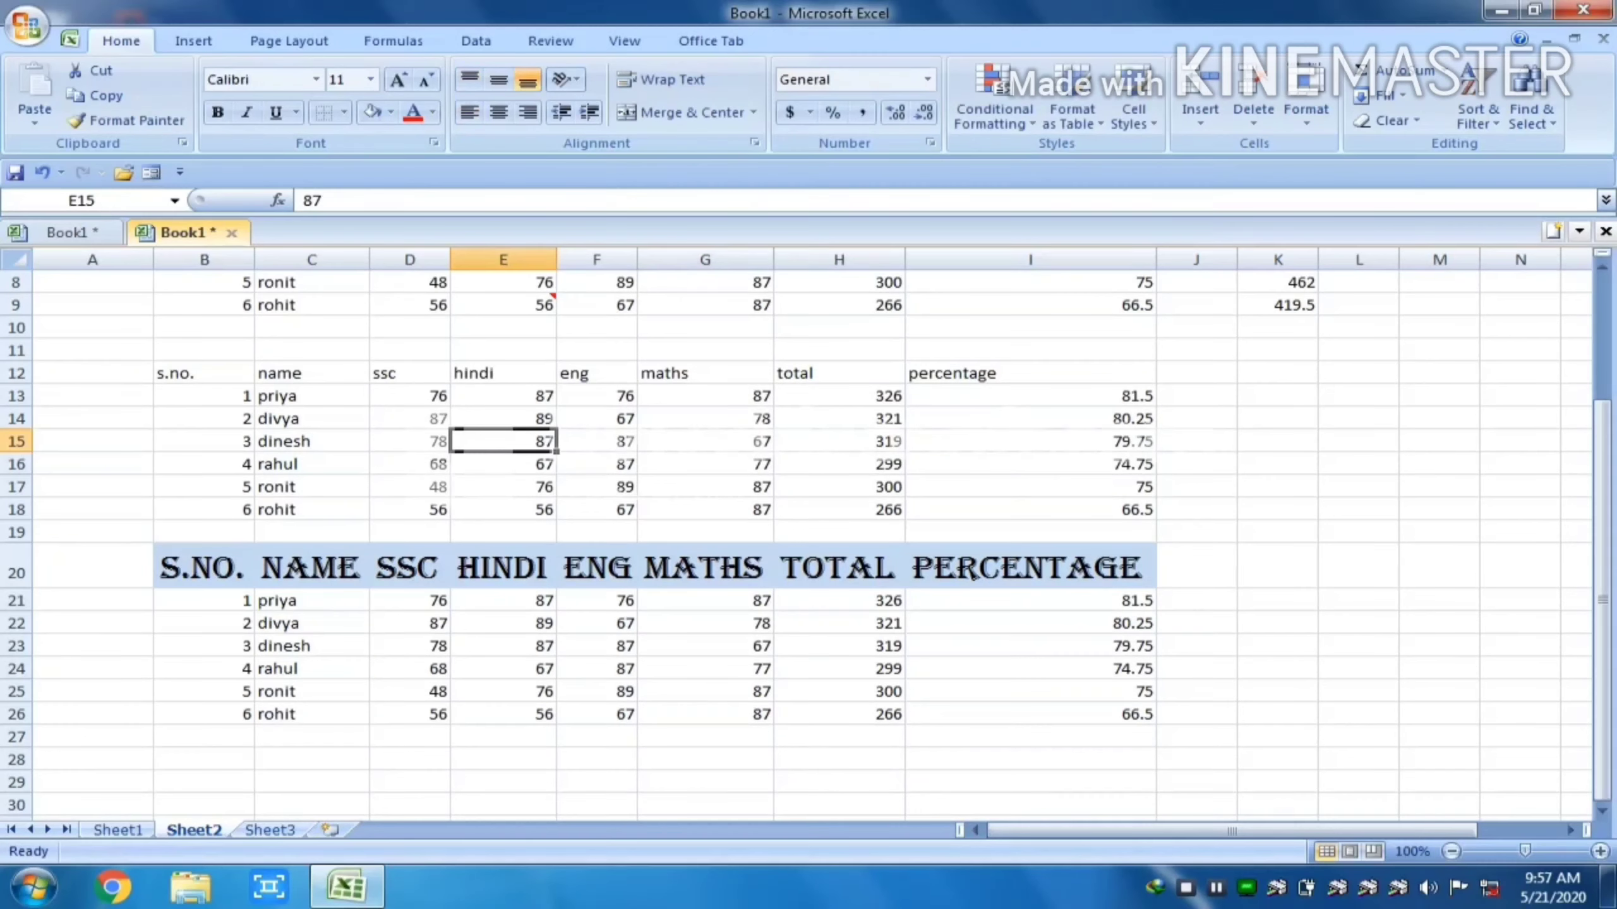
Insert a comment reading "jhsgd" on cell G8 of the original student table
left_click(705, 282)
right_click(689, 284)
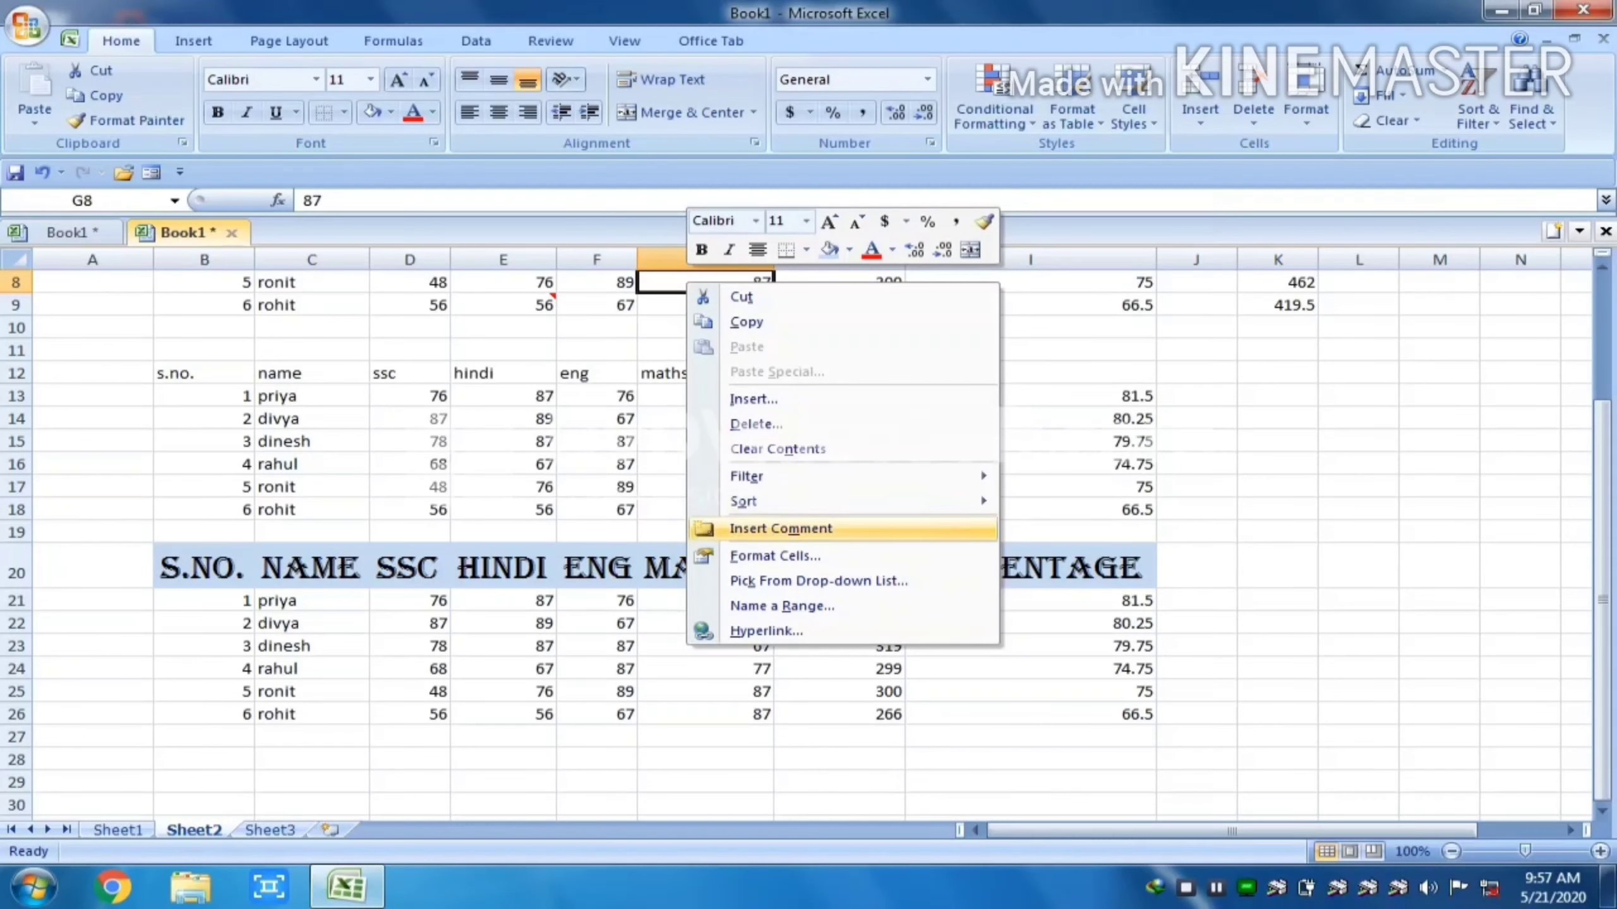
left_click(780, 529)
type("jhsgd")
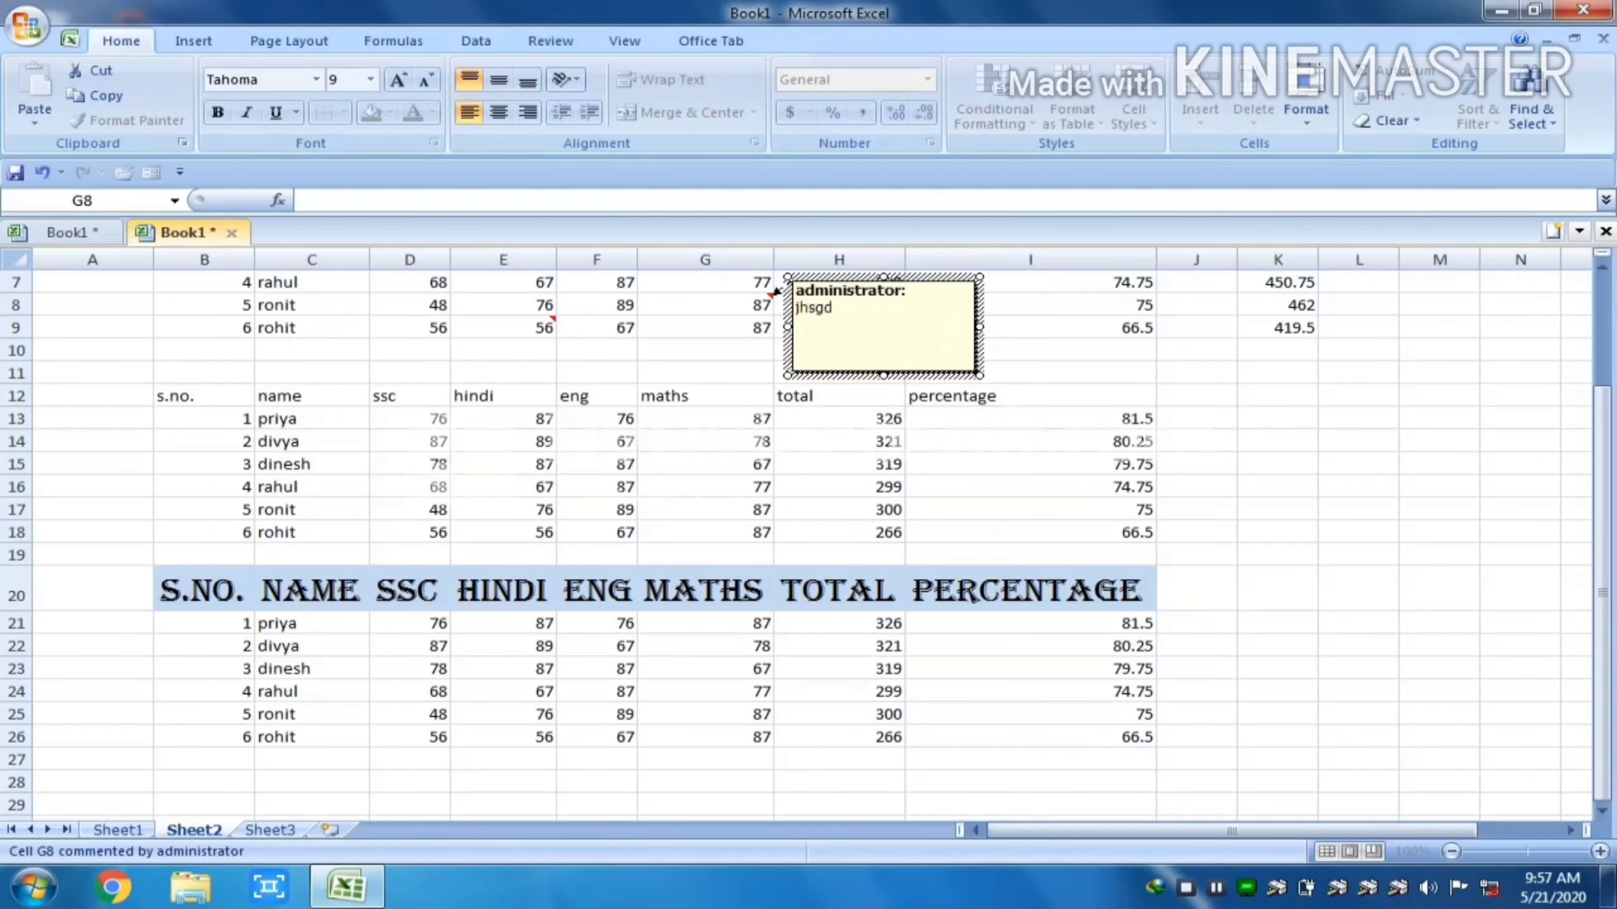
left_click(410, 590)
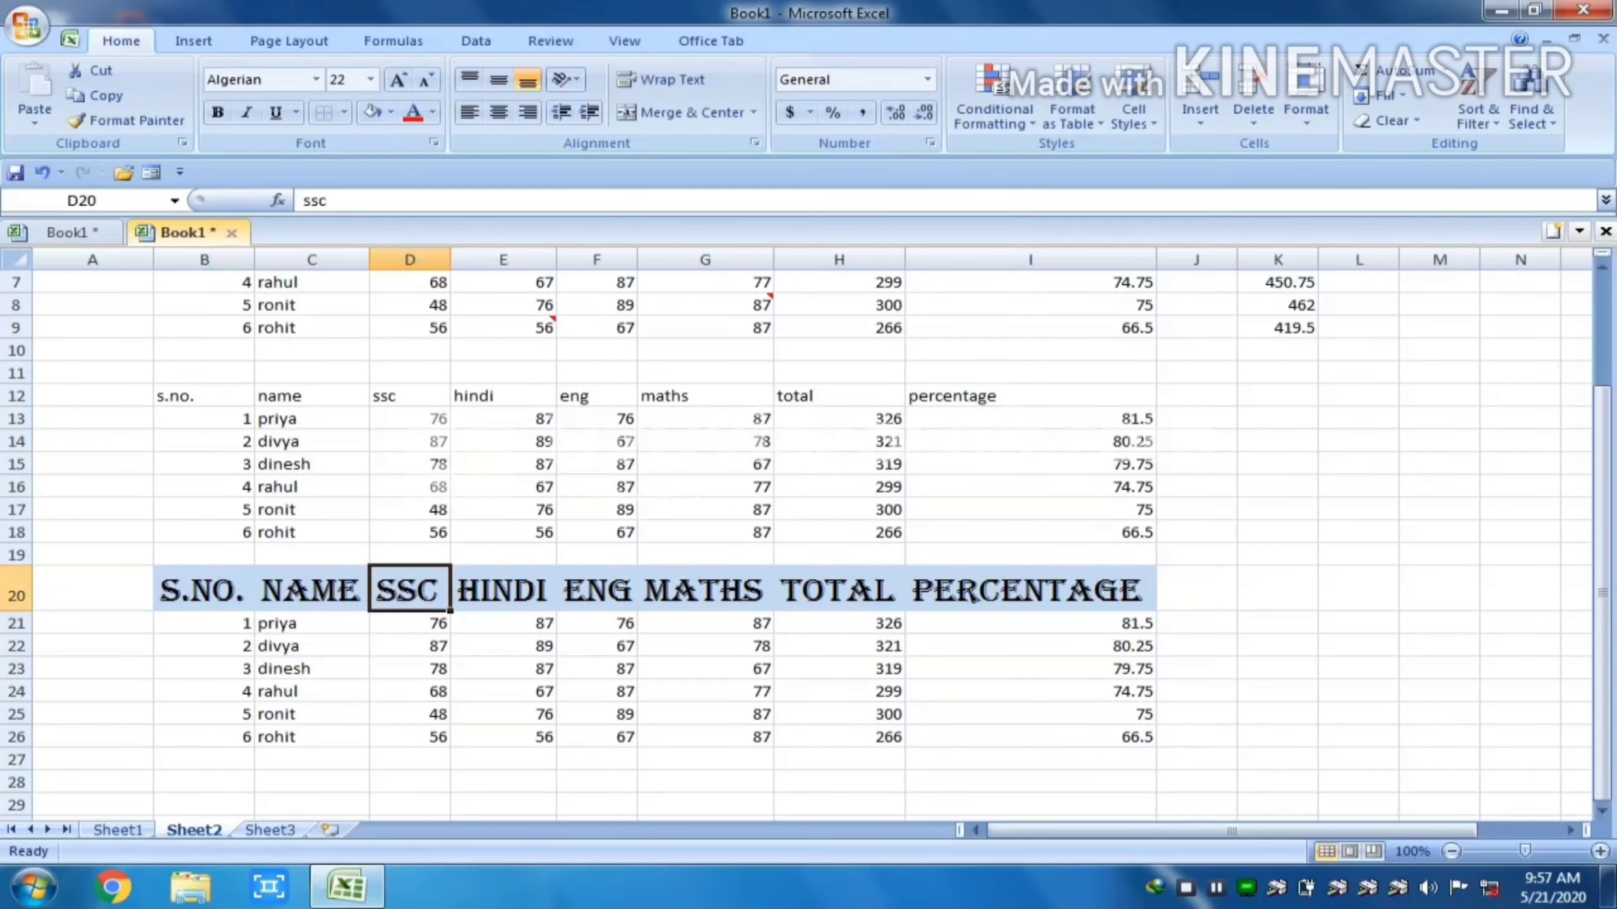
Copy the range B2:I9 and paste only its comments starting at cell B29, using Paste Special
left_click_drag(210, 327, 1139, 280)
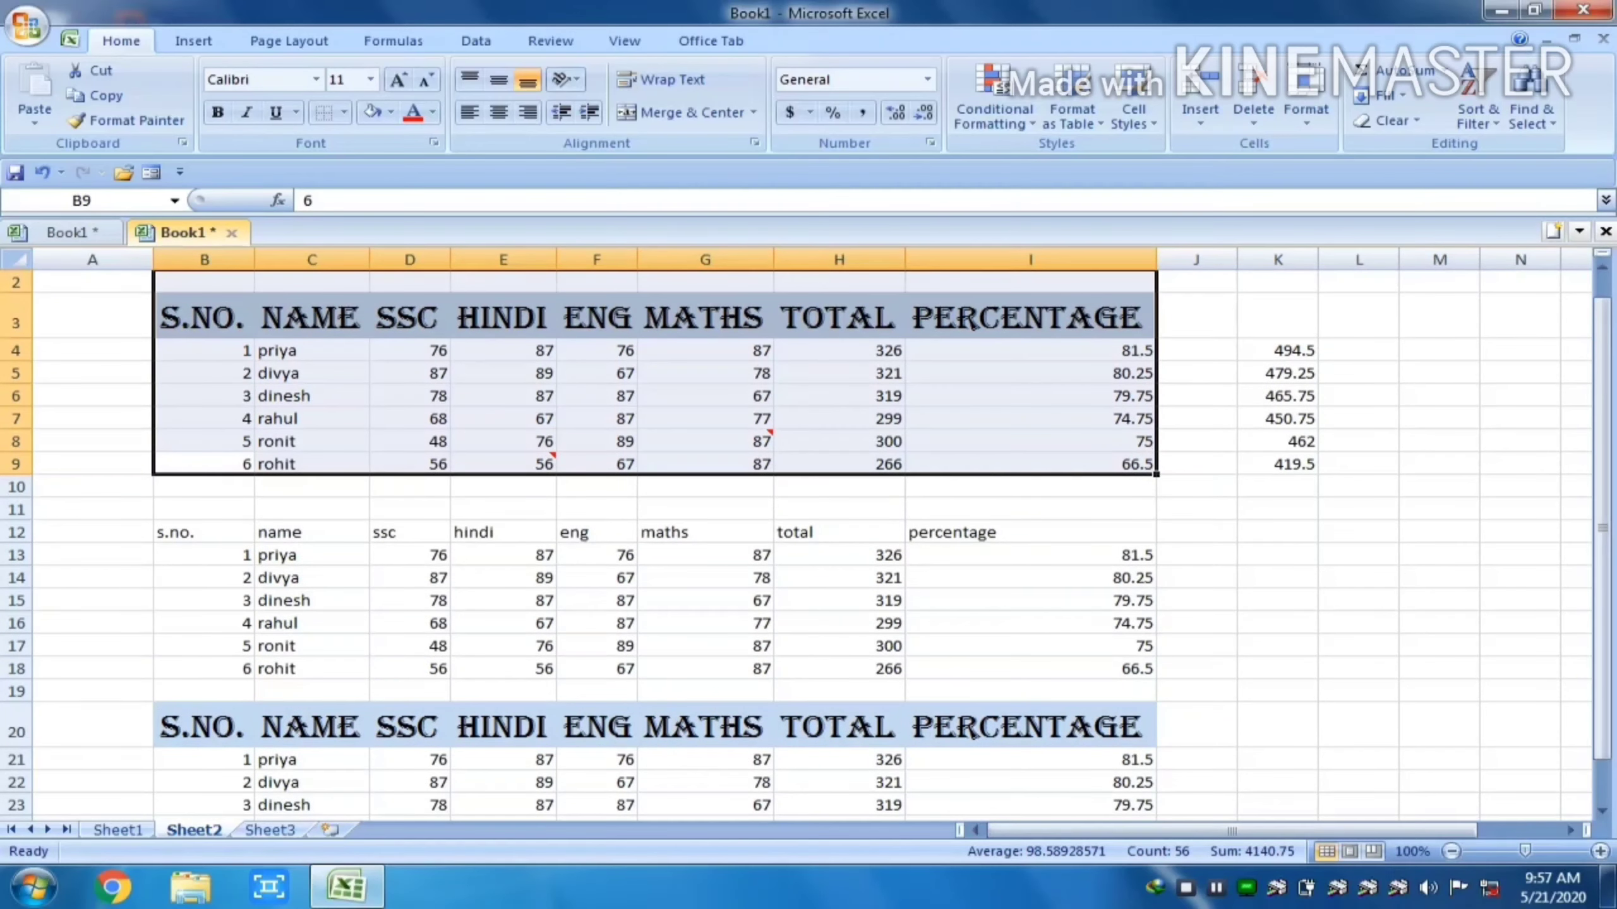
key("ctrl+c")
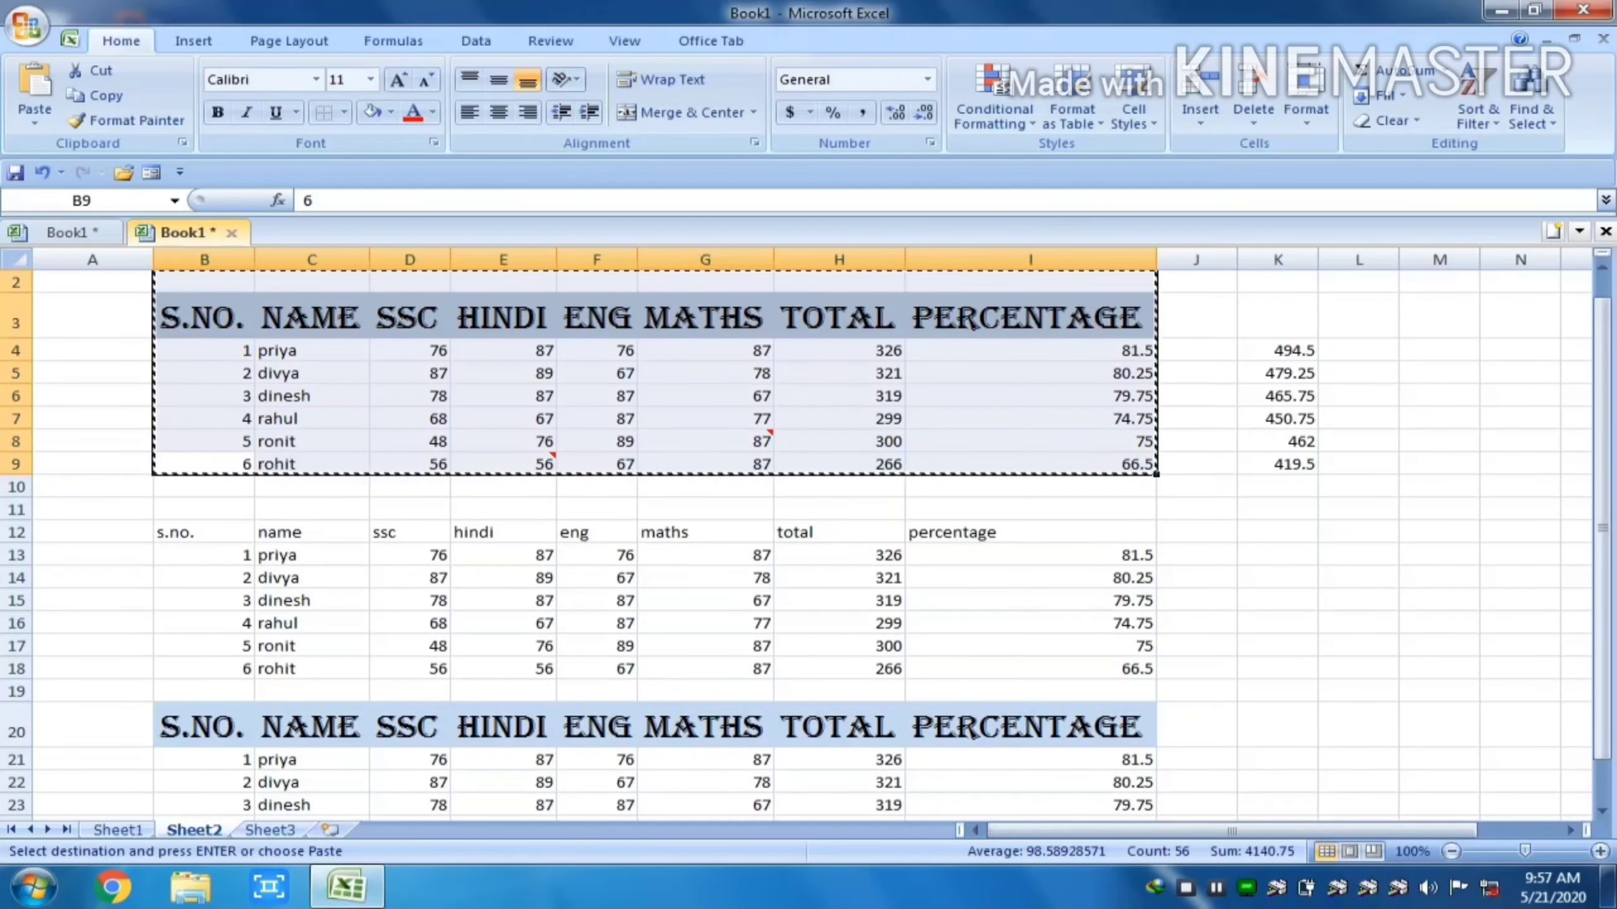
key("Down")
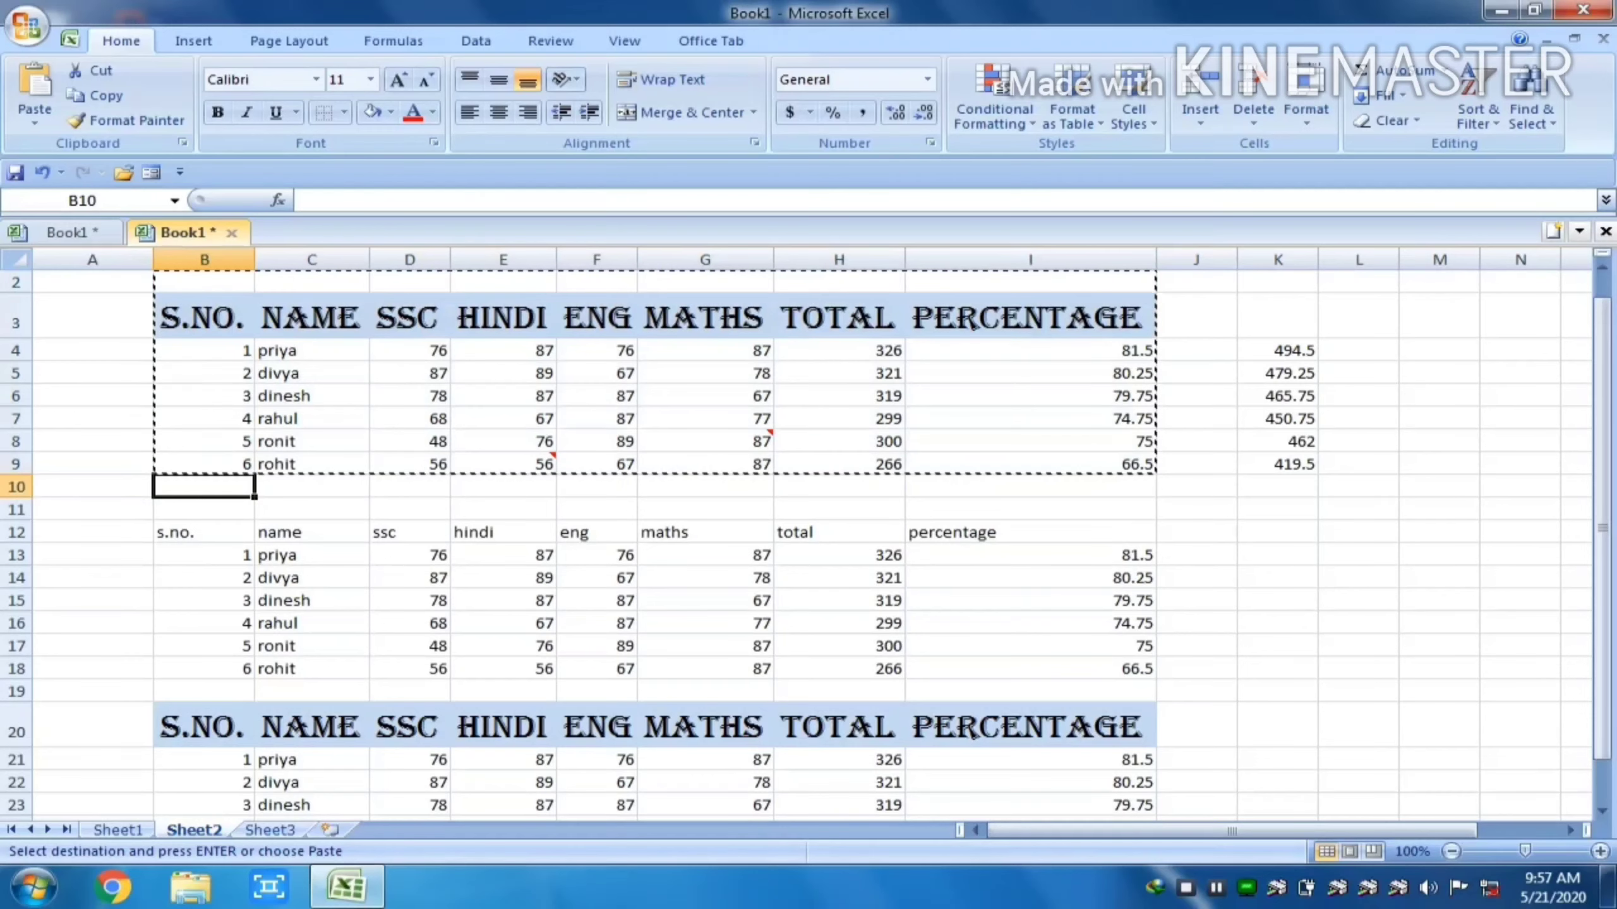
key("ctrl+Down")
key("ctrl+Down")
key("ctrl+Down")
key("ctrl+Down")
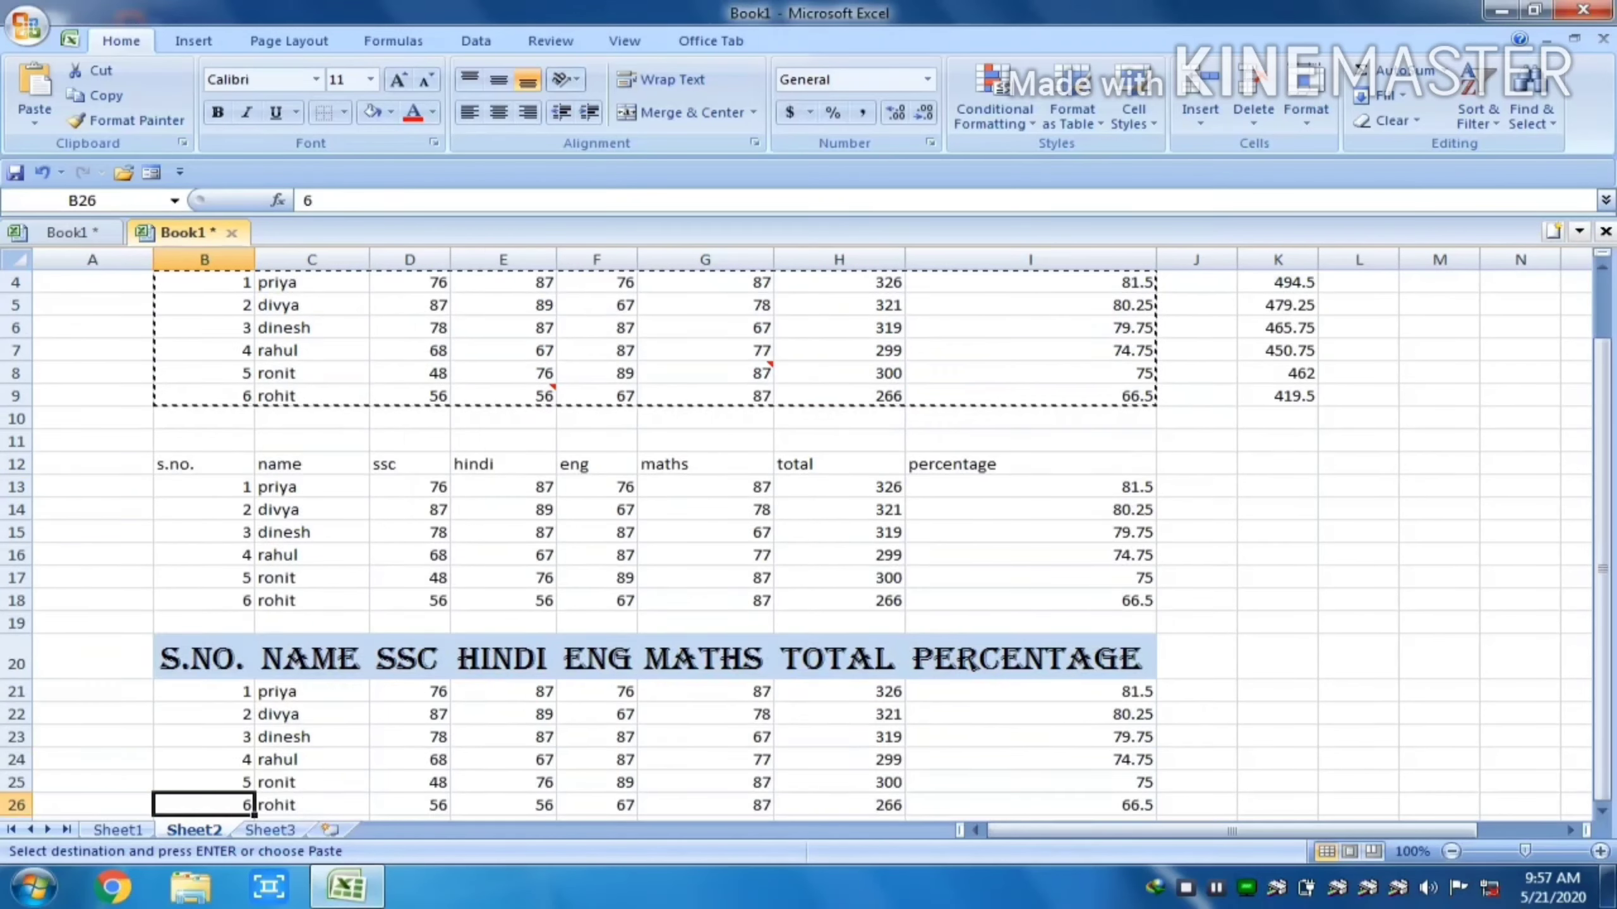
key("ctrl+Down")
key("ctrl+Up")
key("Down")
key("Down")
key("Down")
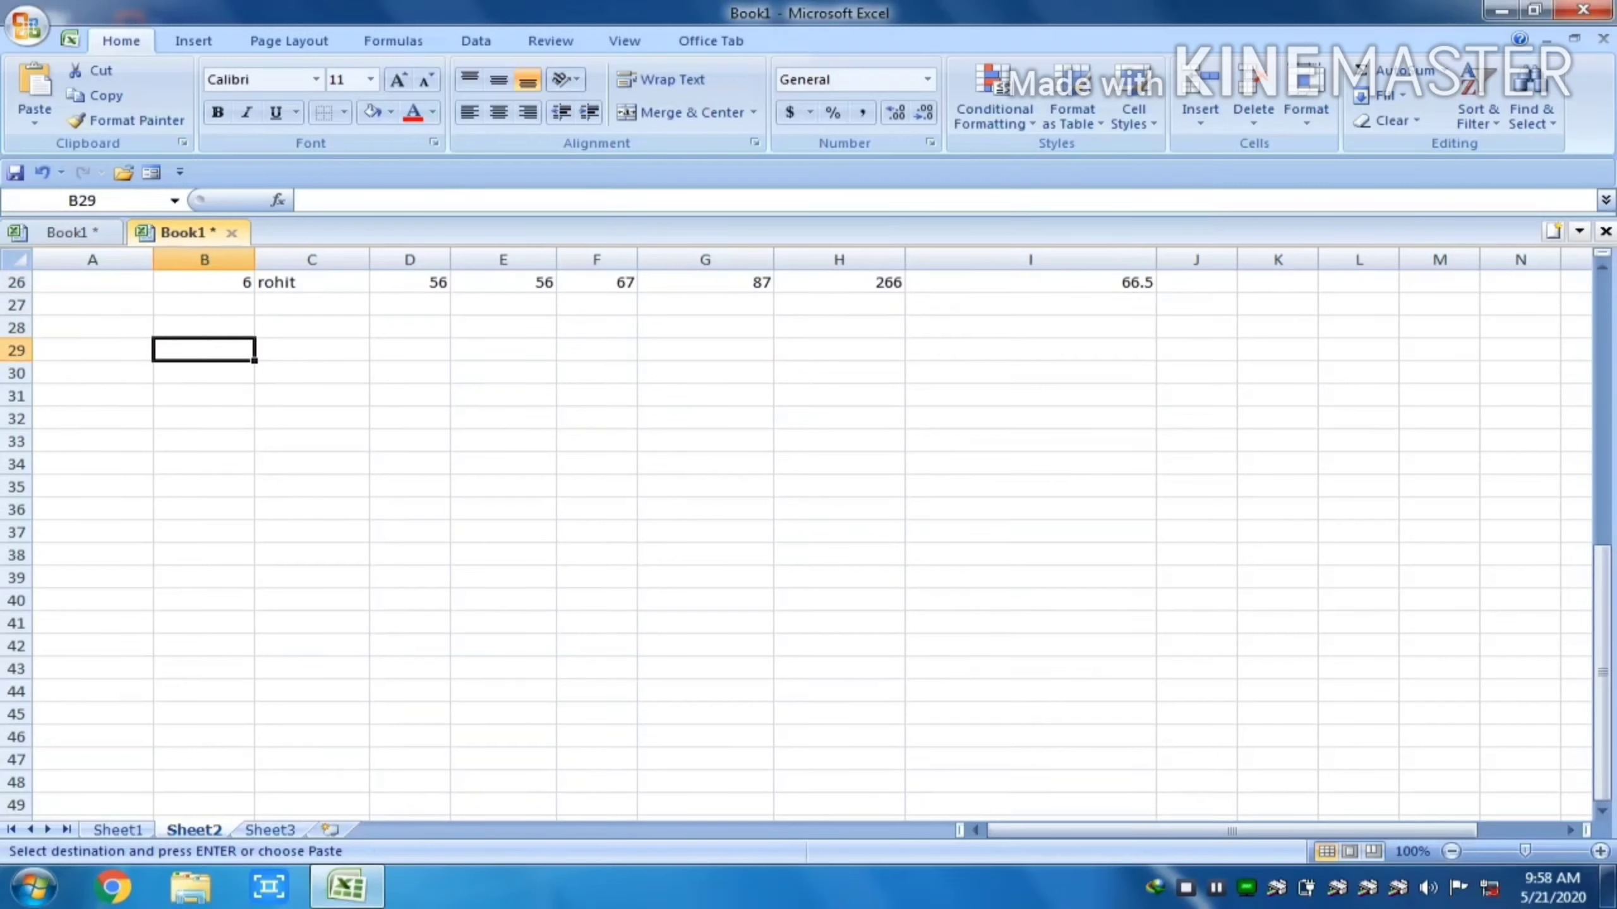
key("ctrl+alt+v")
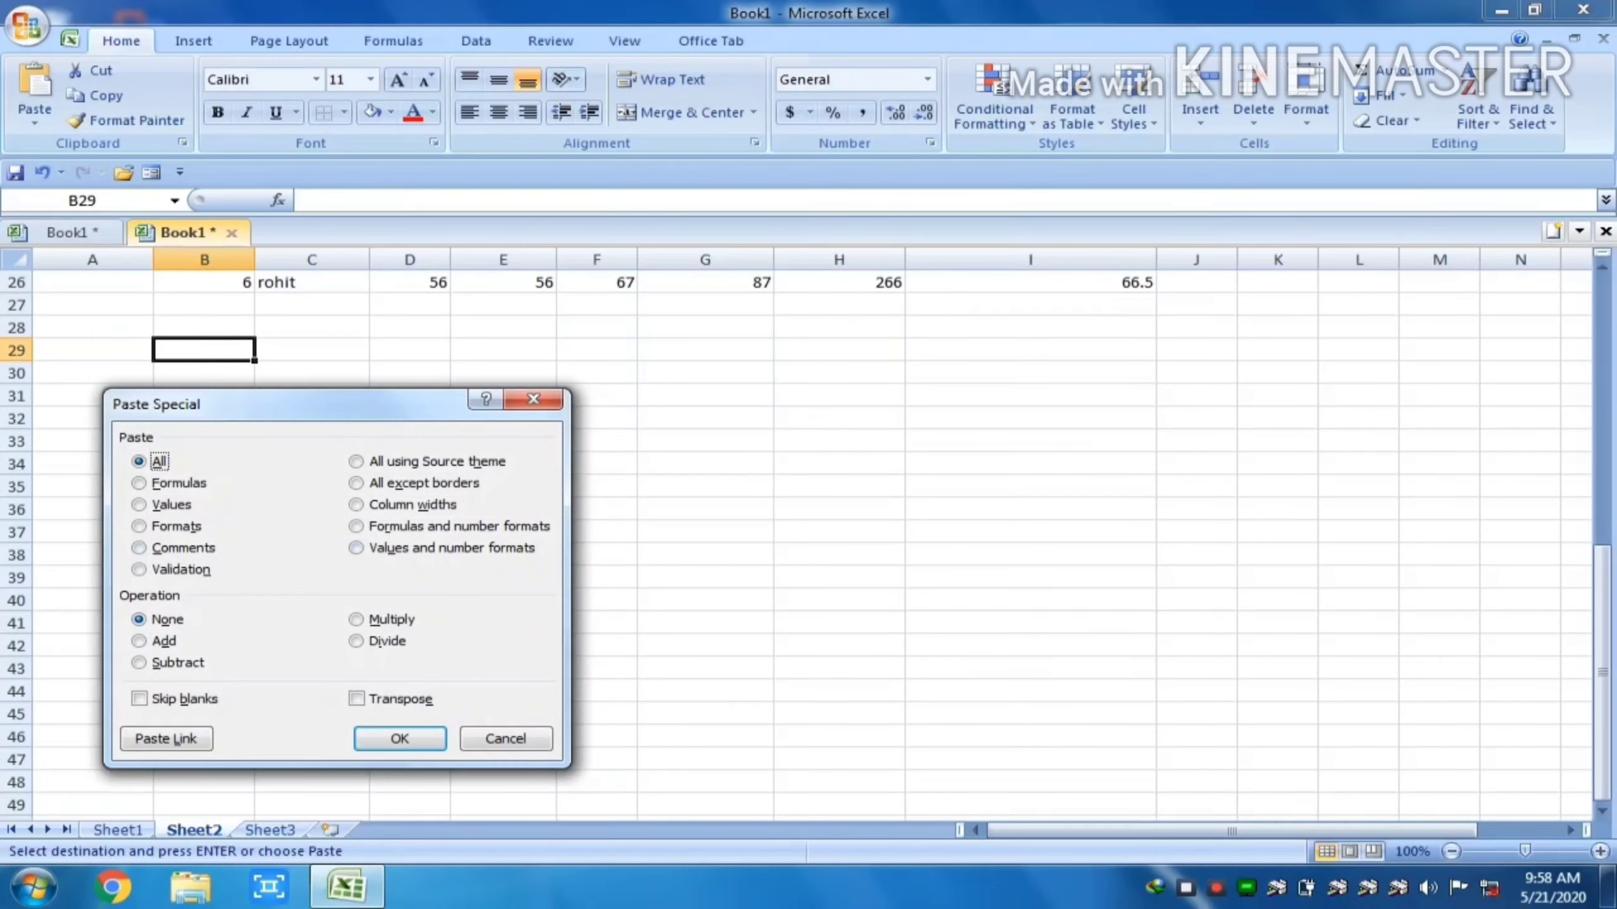
key("c")
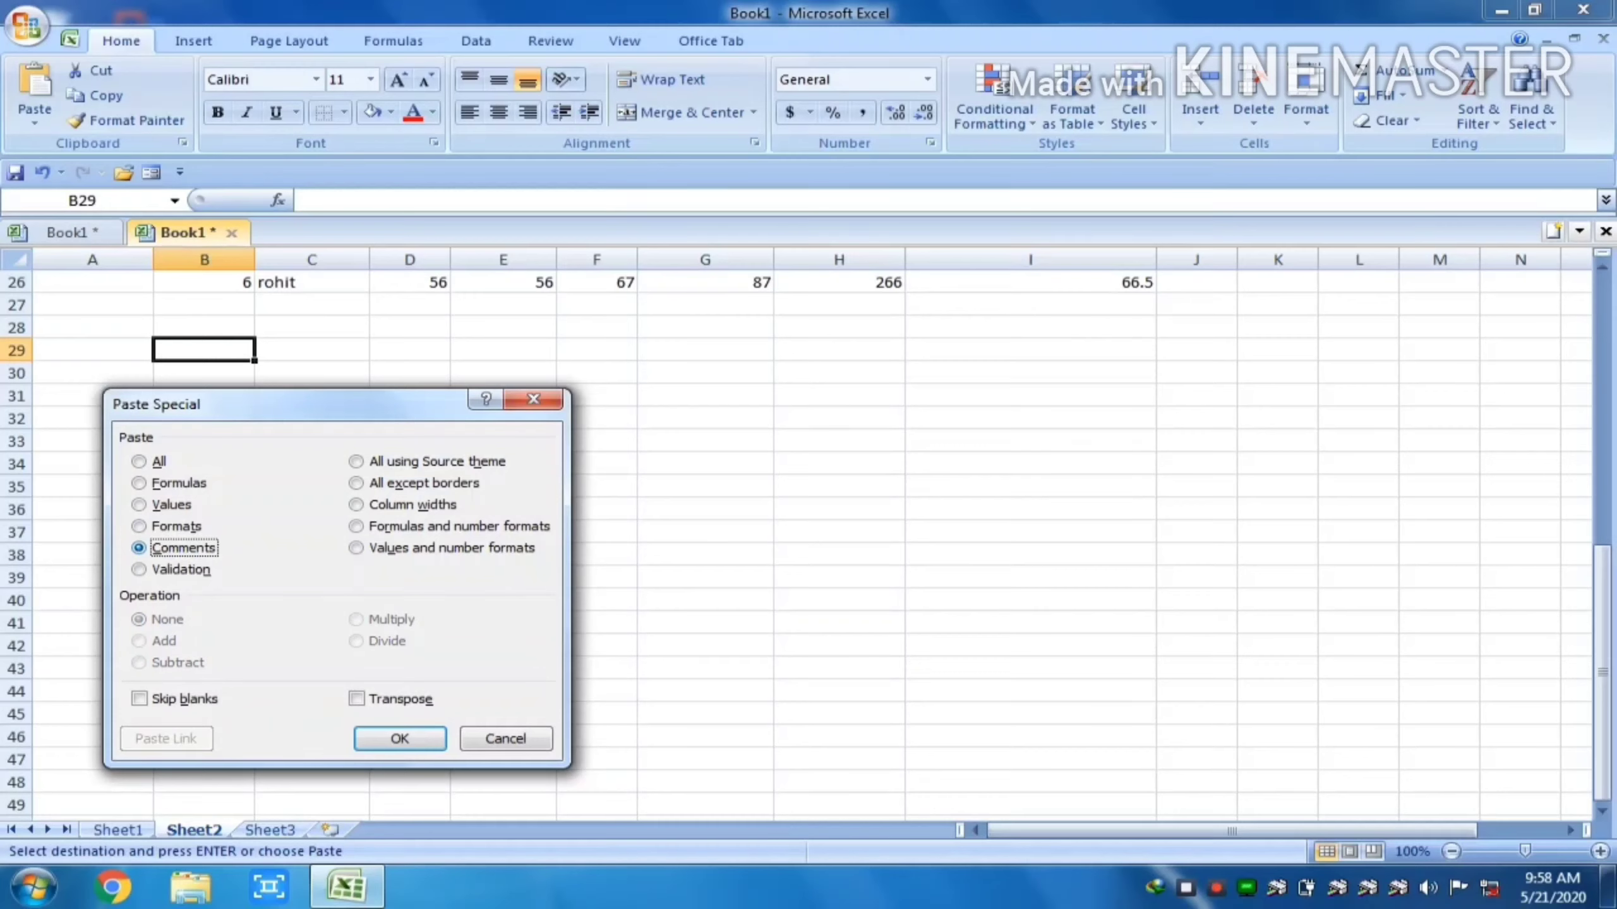
key("Return")
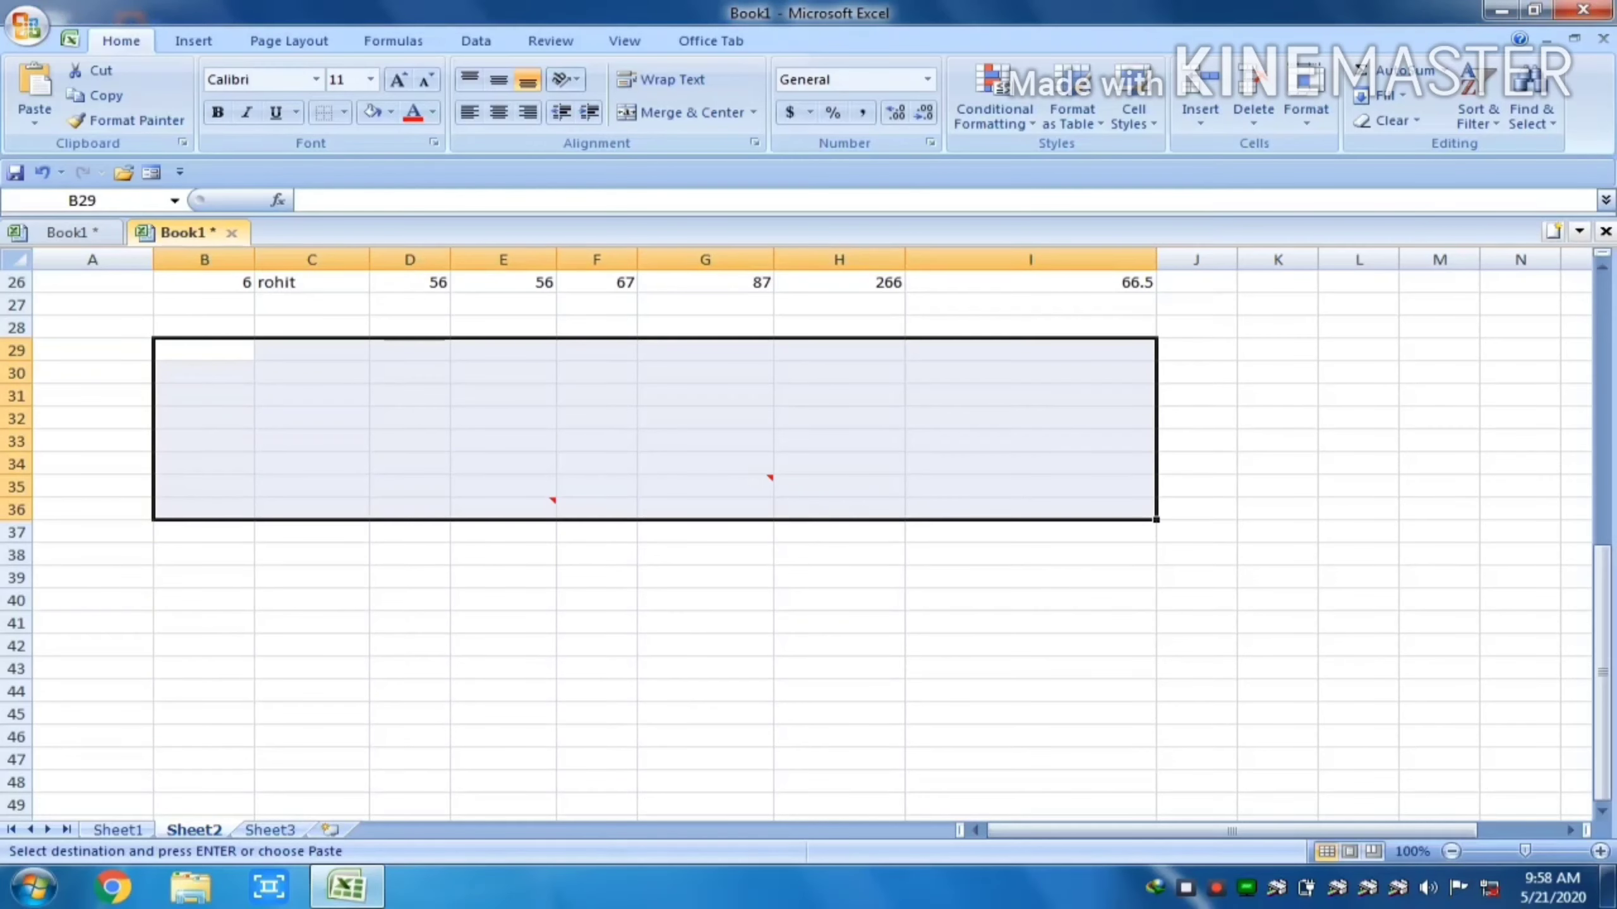
left_click(551, 504)
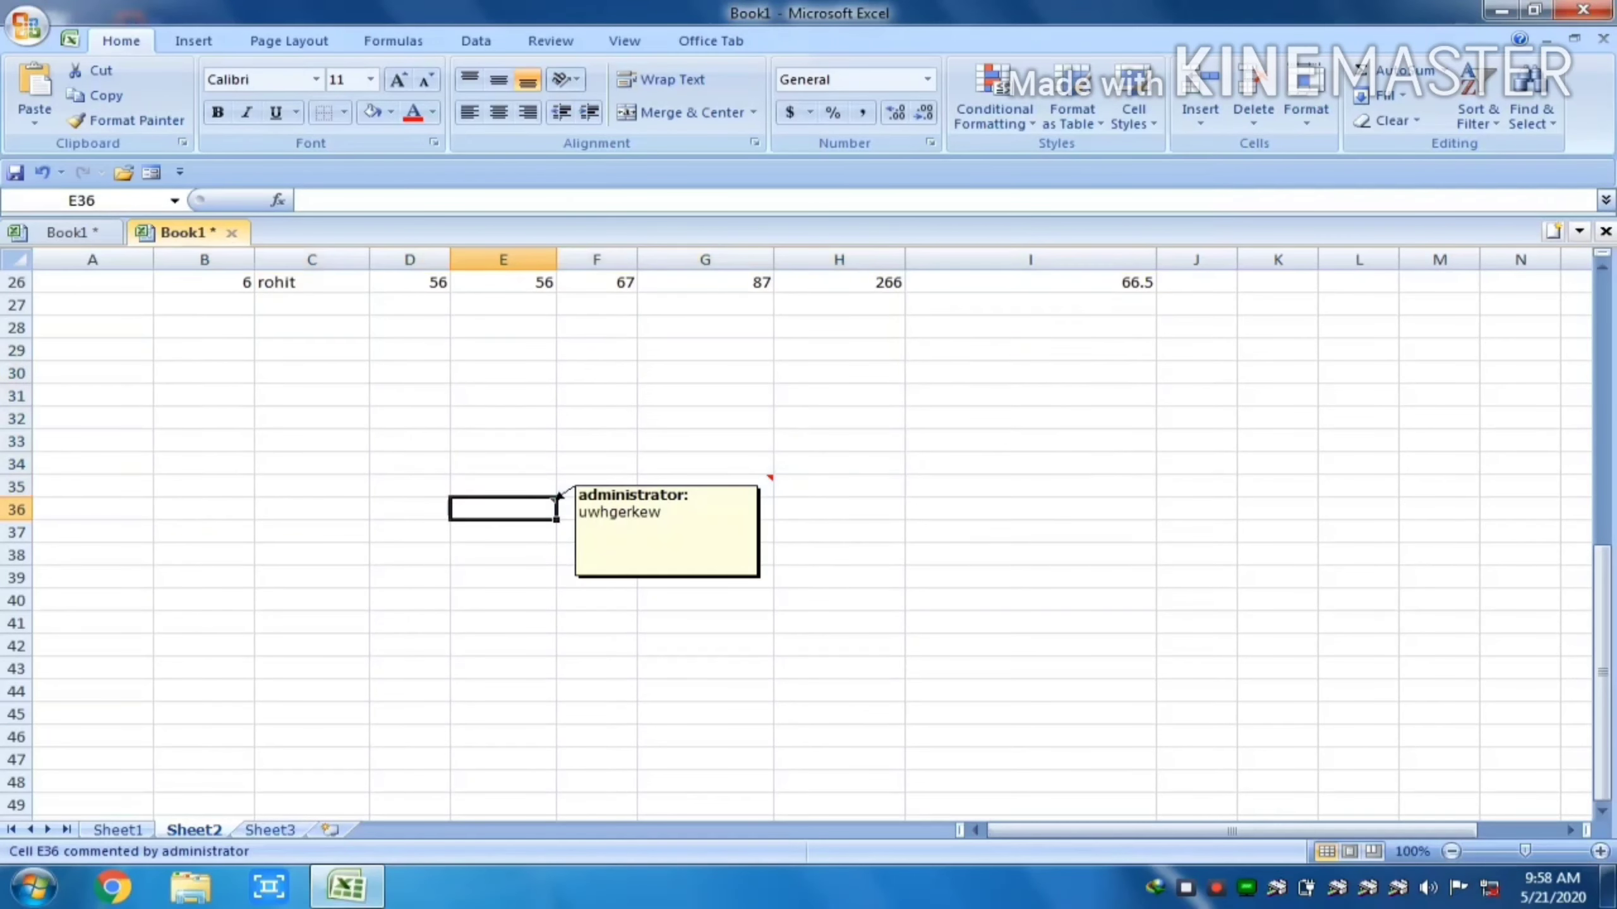
Paste the copied range B2:I9 with everything, including its comments, starting at cell G35 using the All option of Paste Special
left_click(767, 485)
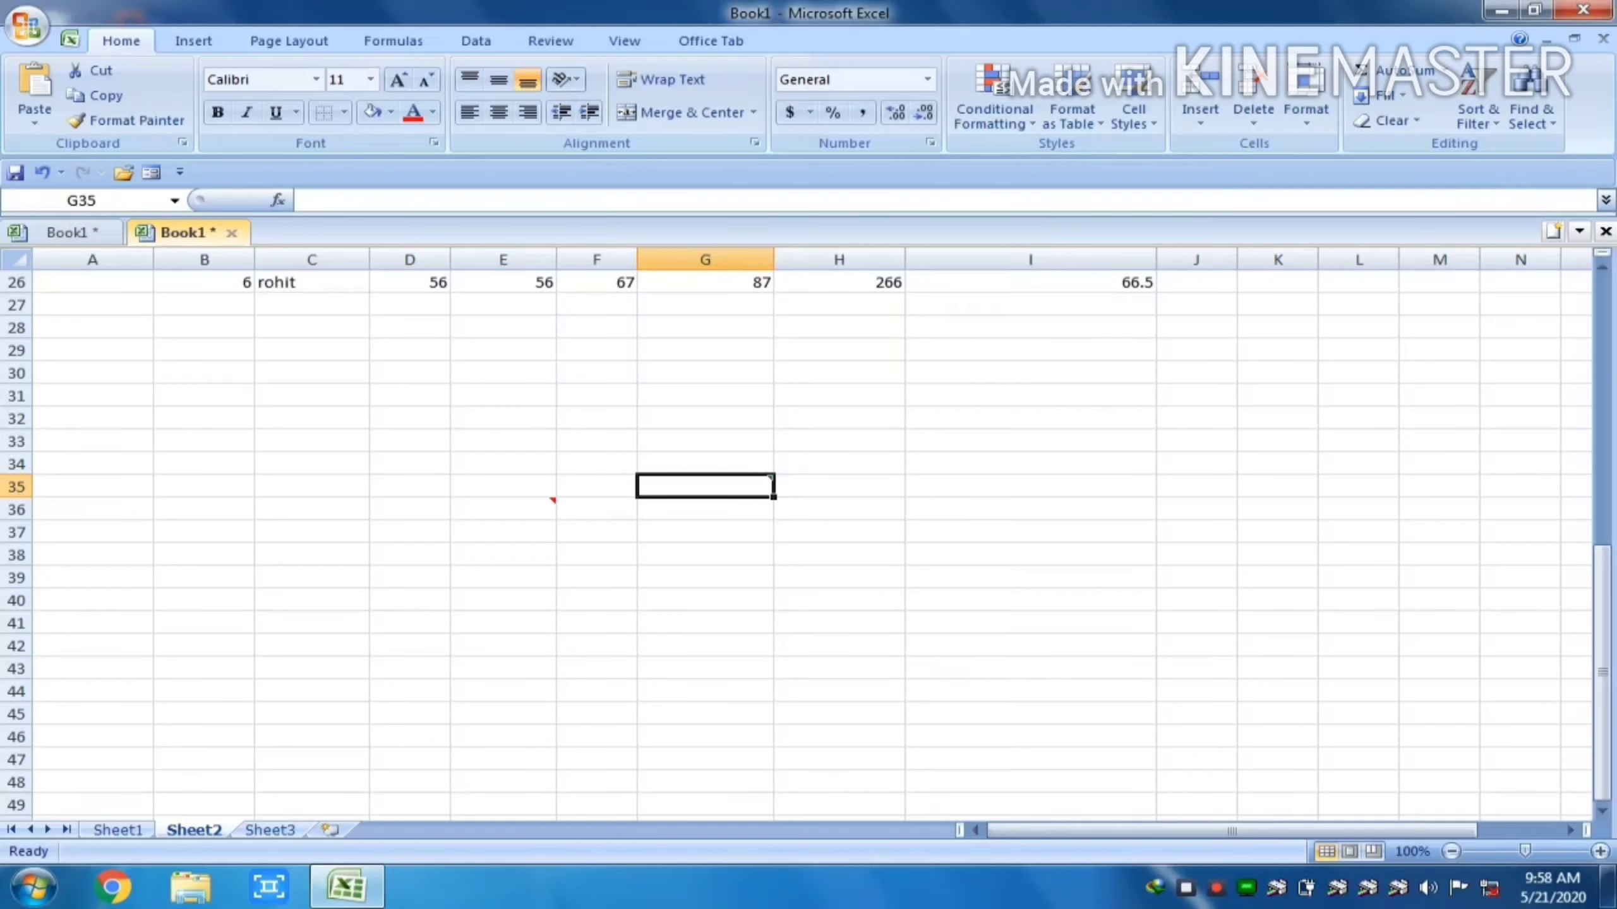
key("ctrl+alt+v")
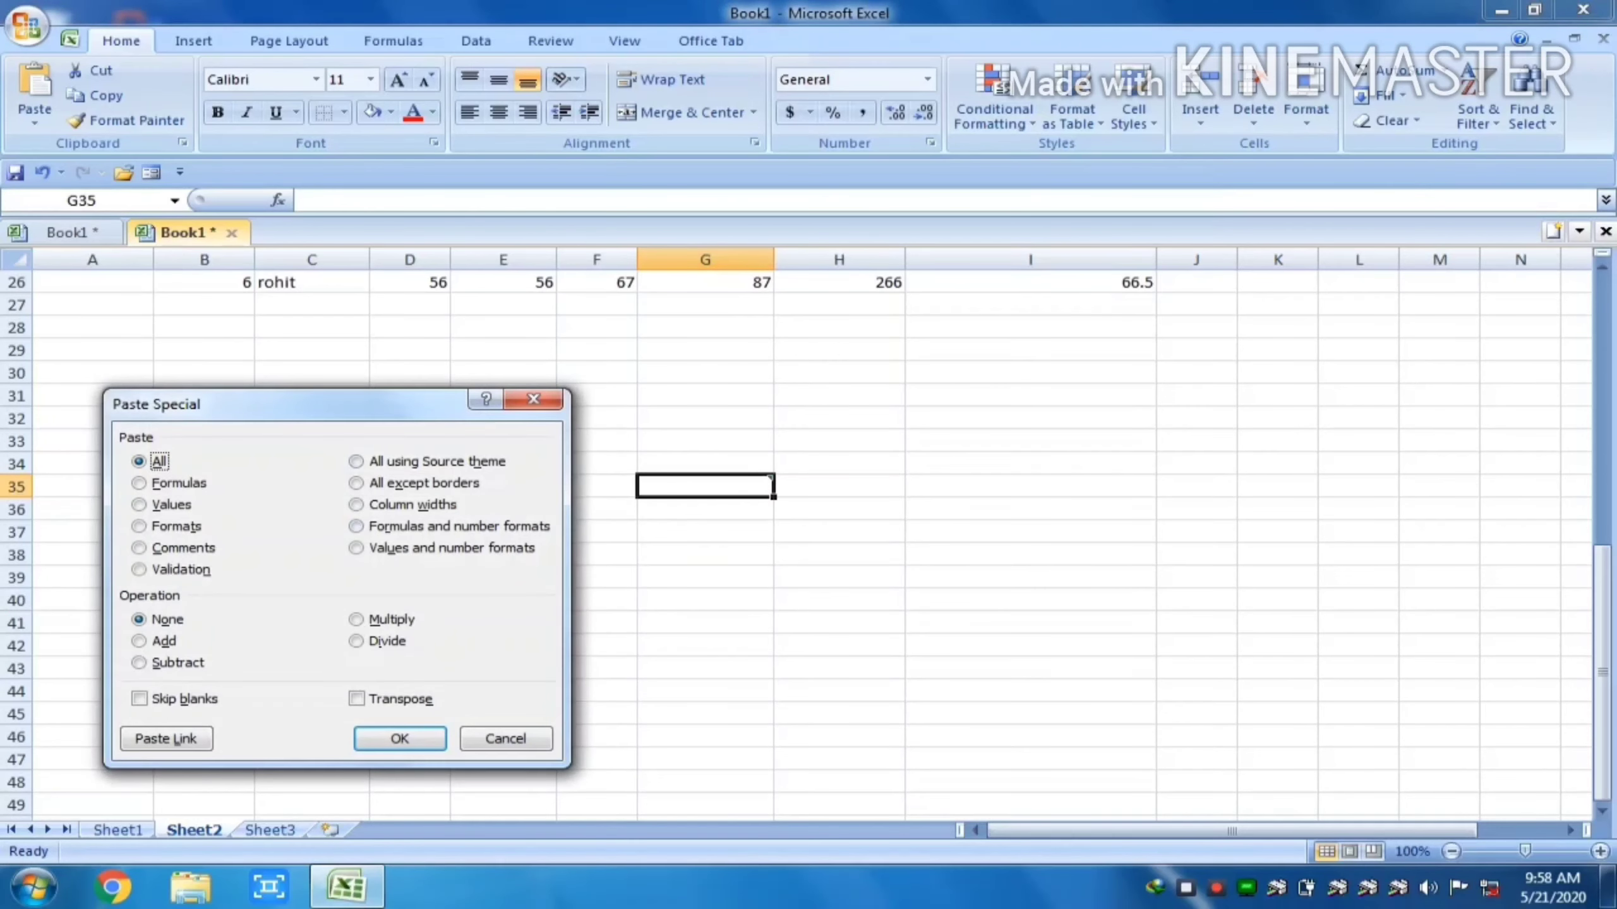
key("Return")
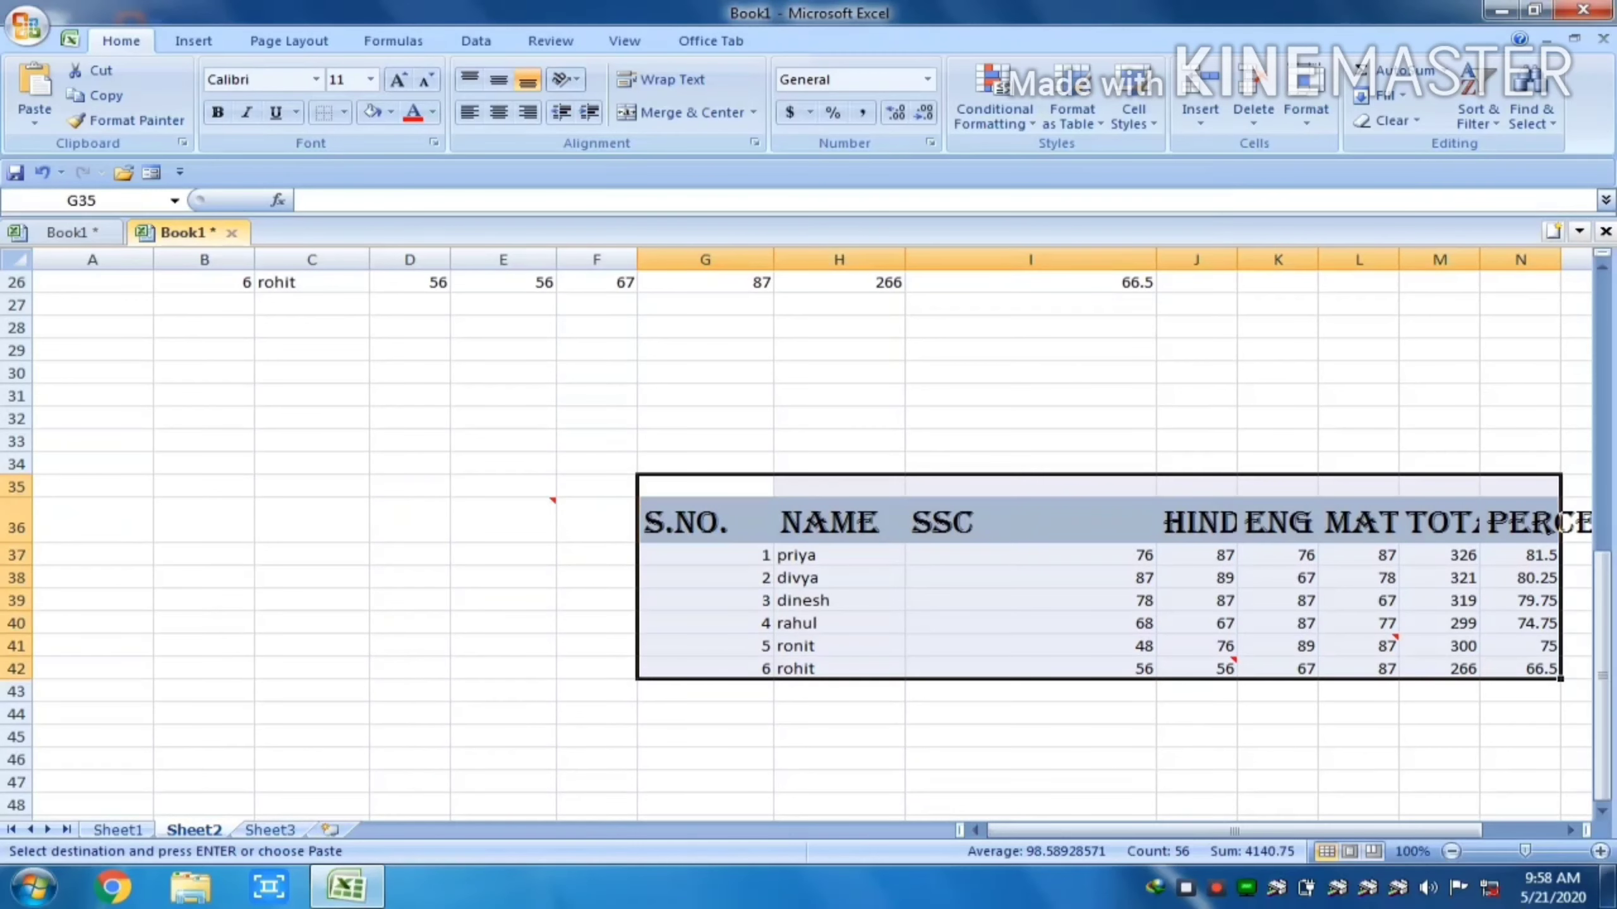
left_click_drag(838, 464, 410, 512)
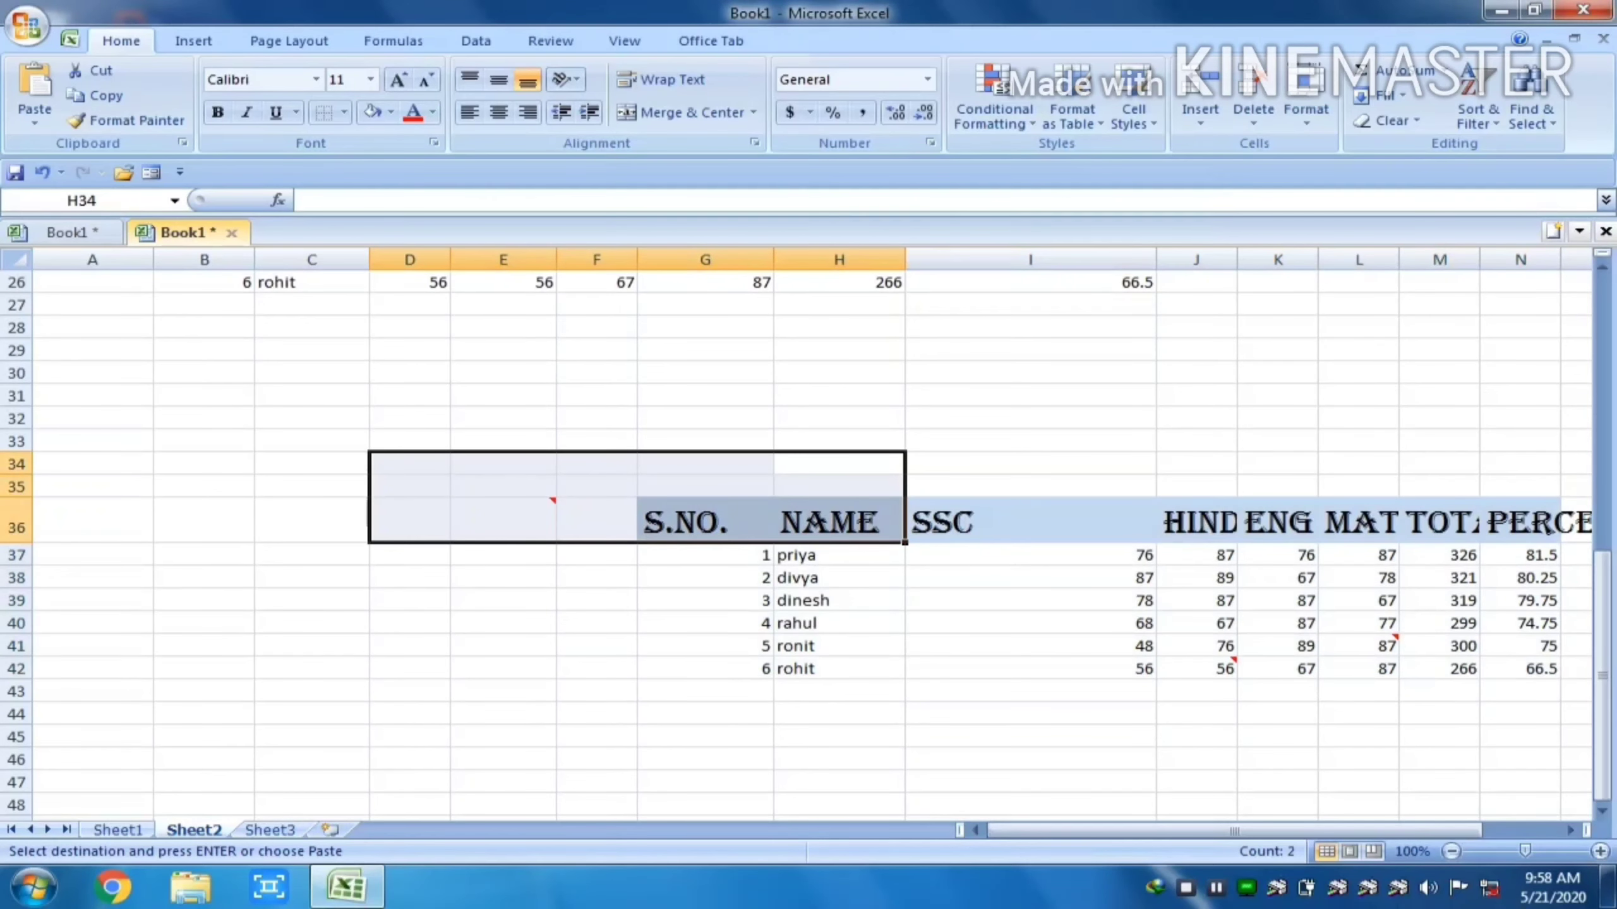
left_click(1232, 666)
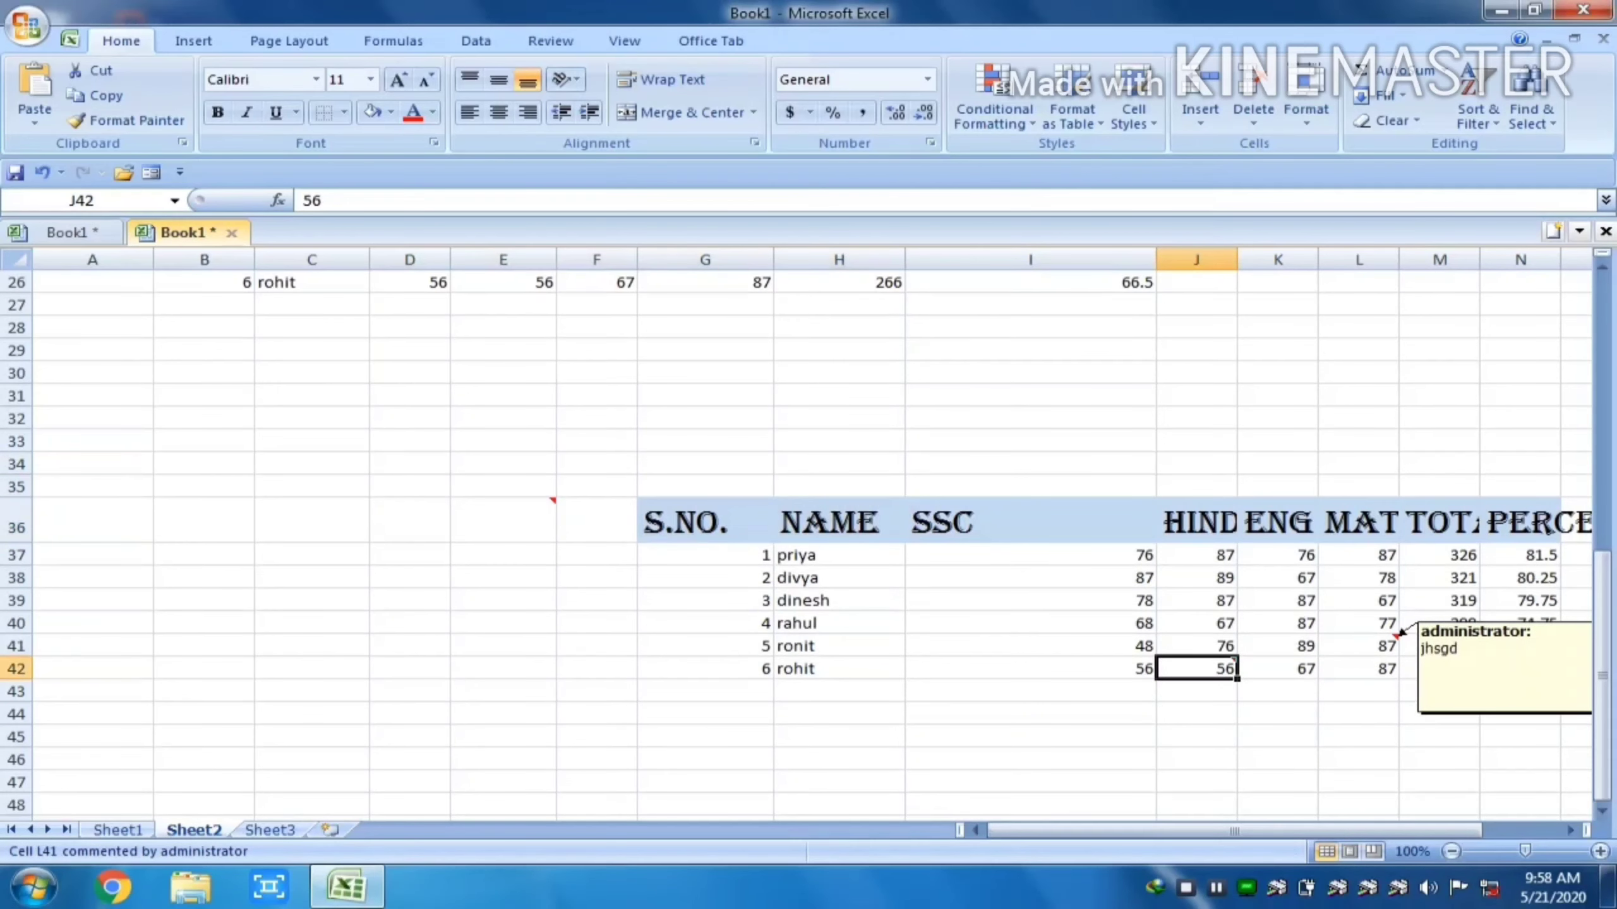
Undo the last paste of the complete student table at G35
left_click(1390, 645)
left_click(1044, 601)
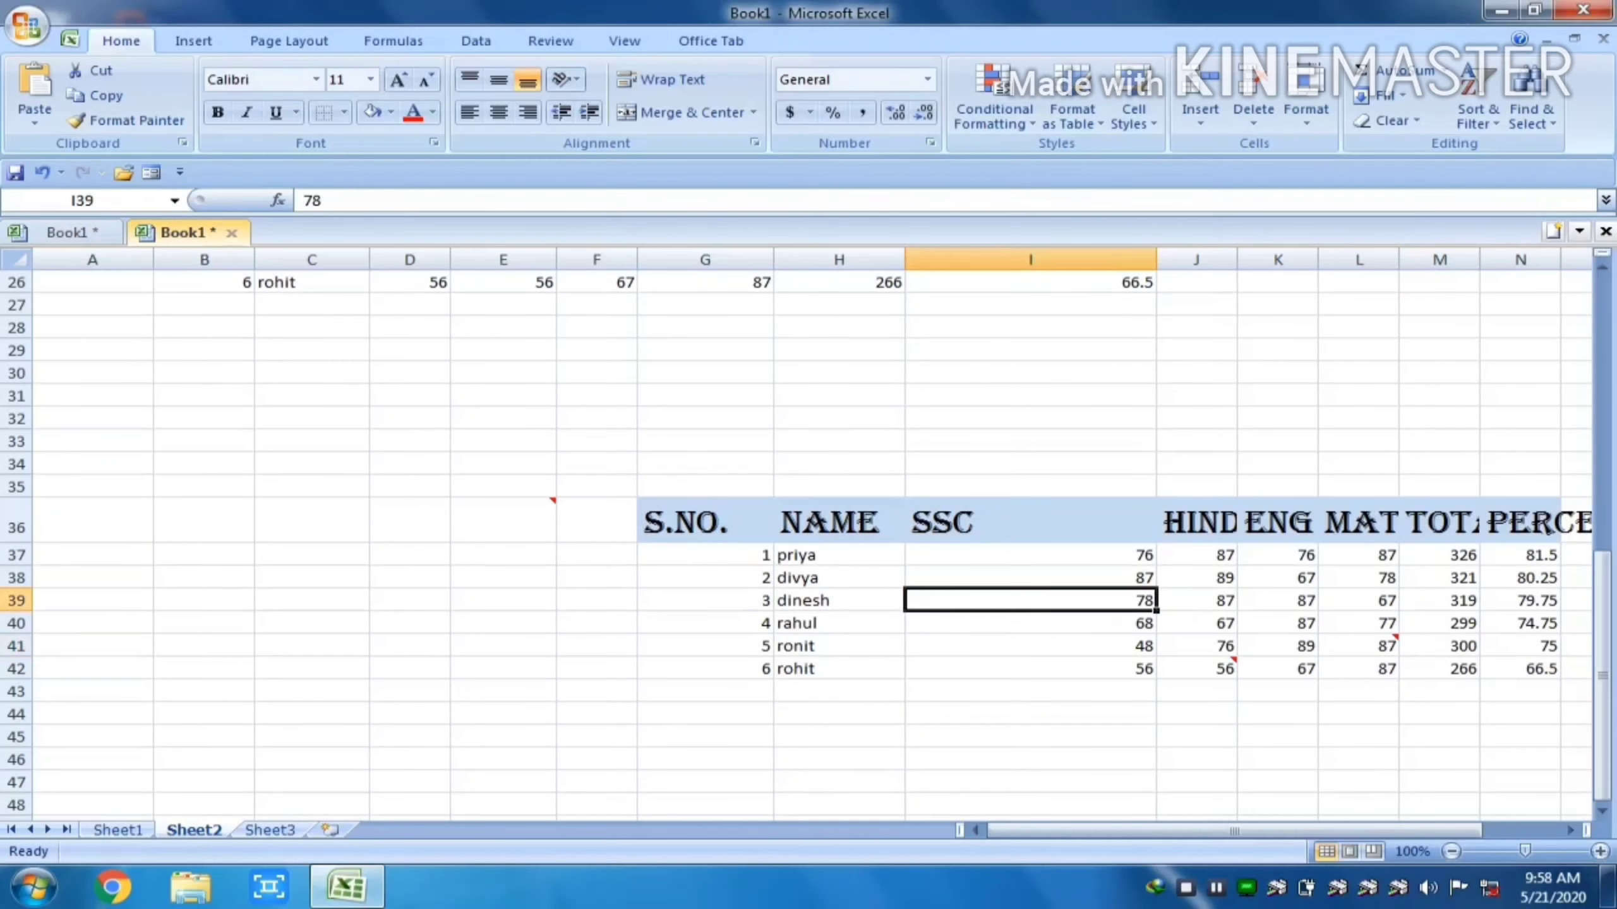
key("ctrl+z")
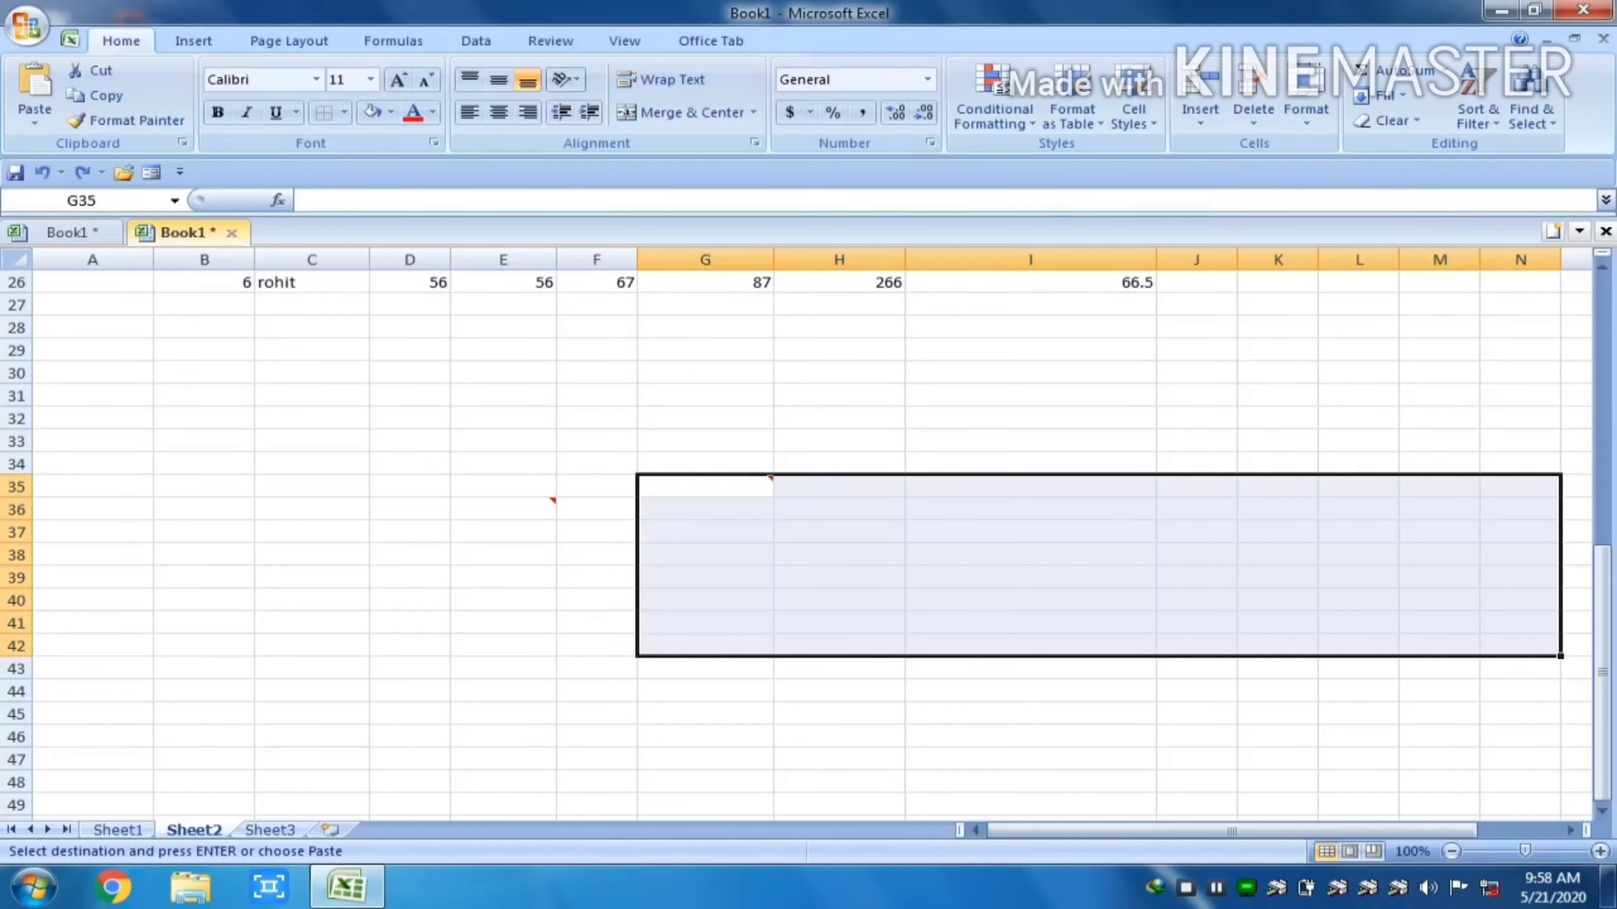
scroll(972, 665, "up", 7)
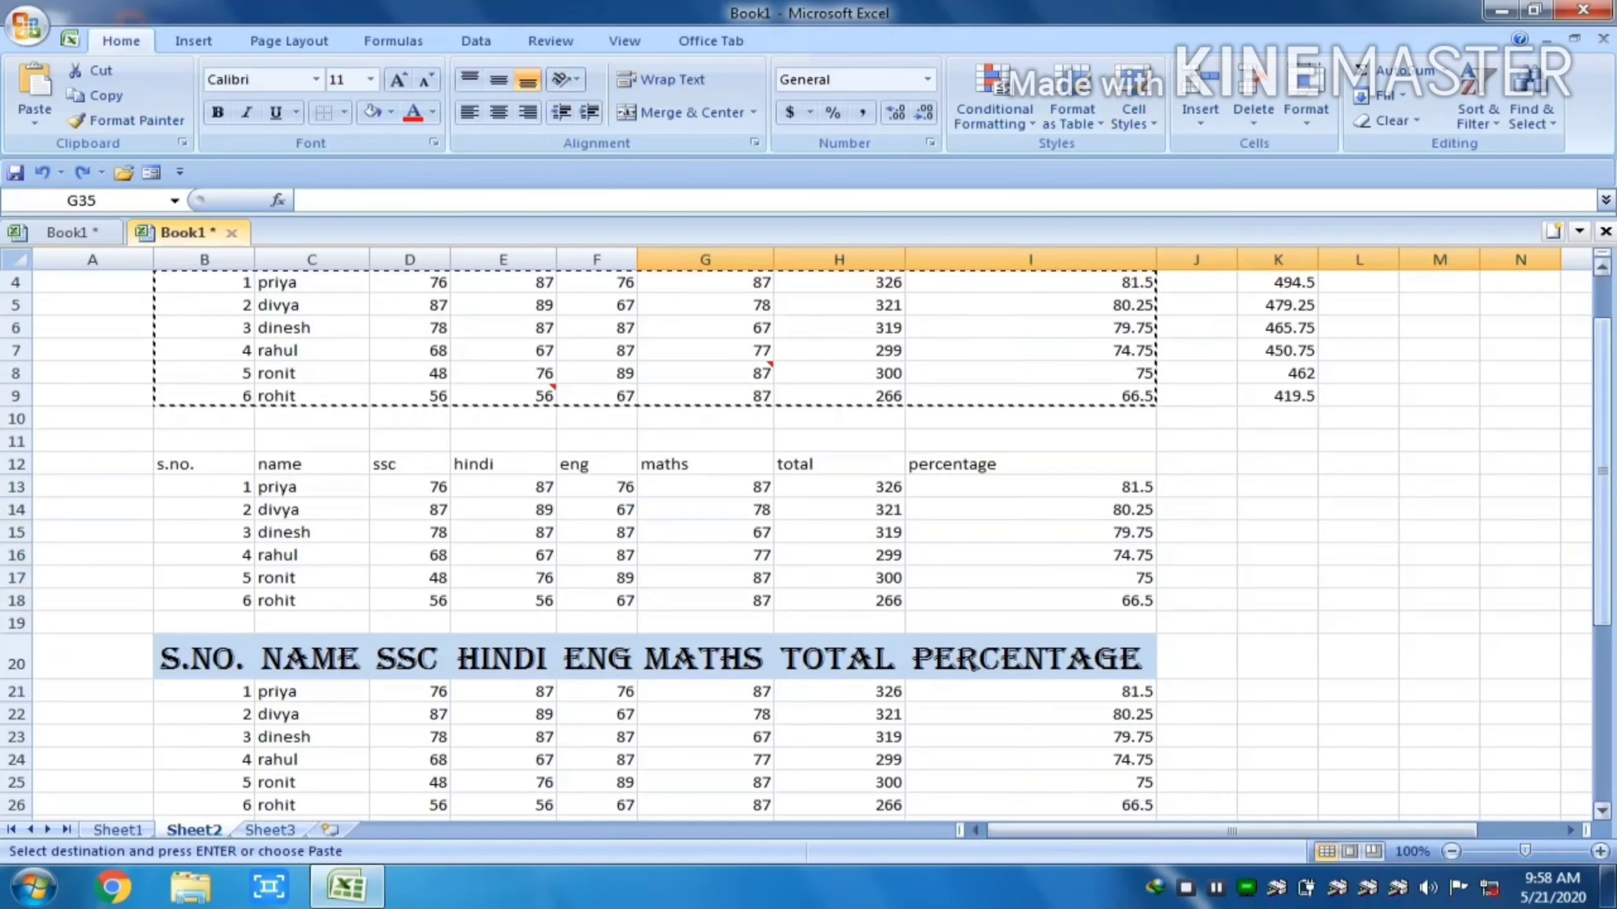
left_click_drag(1602, 532, 1603, 639)
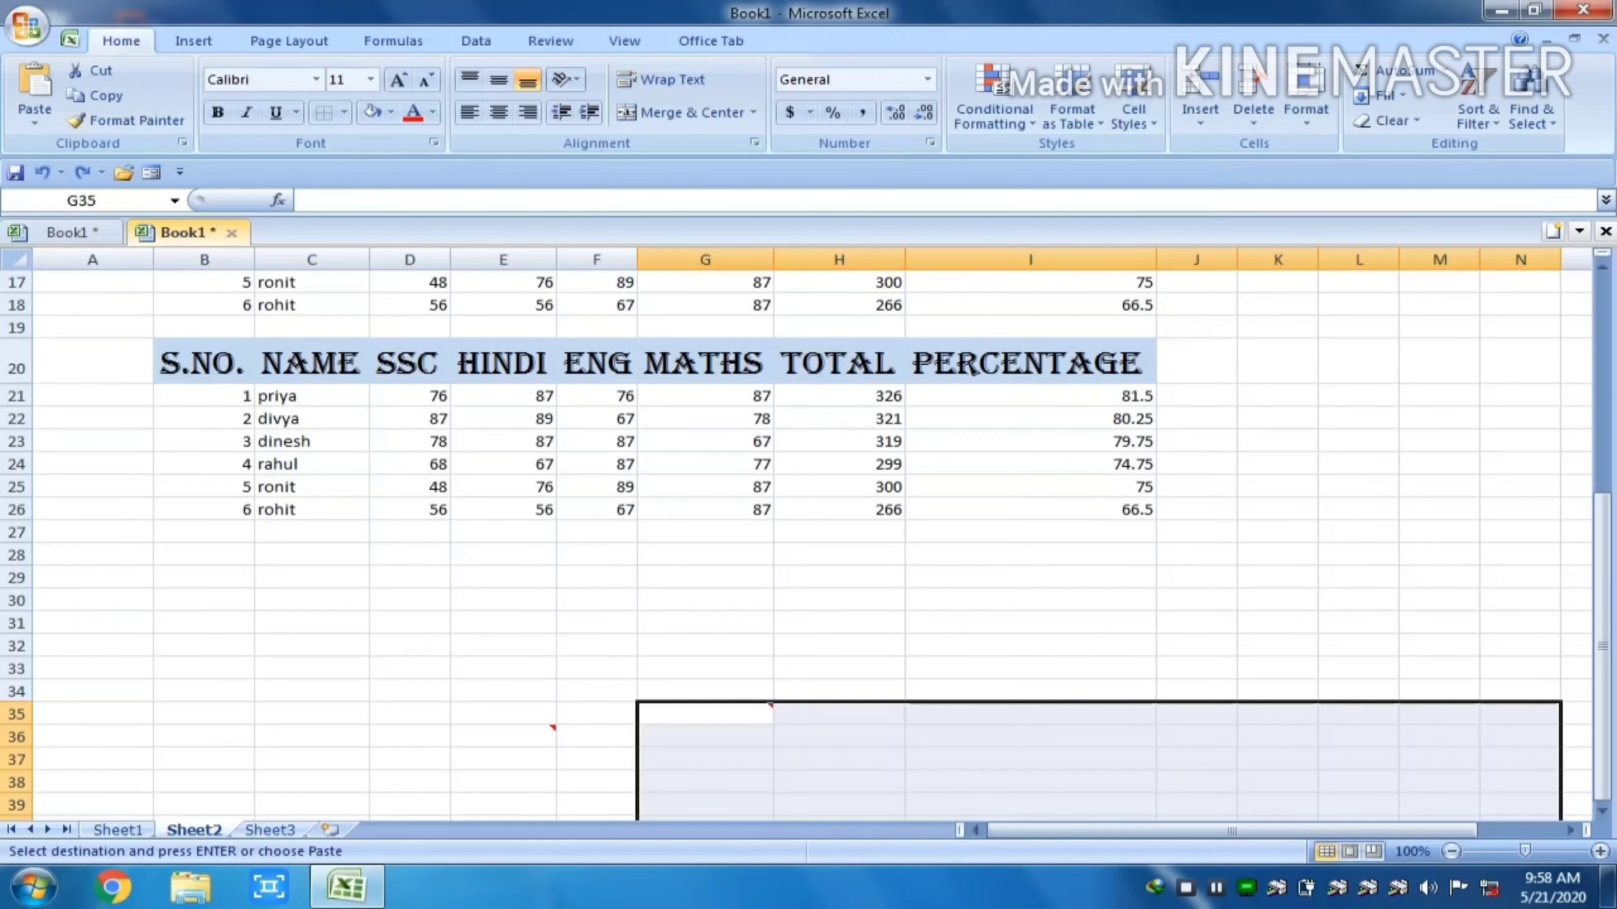
left_click(204, 578)
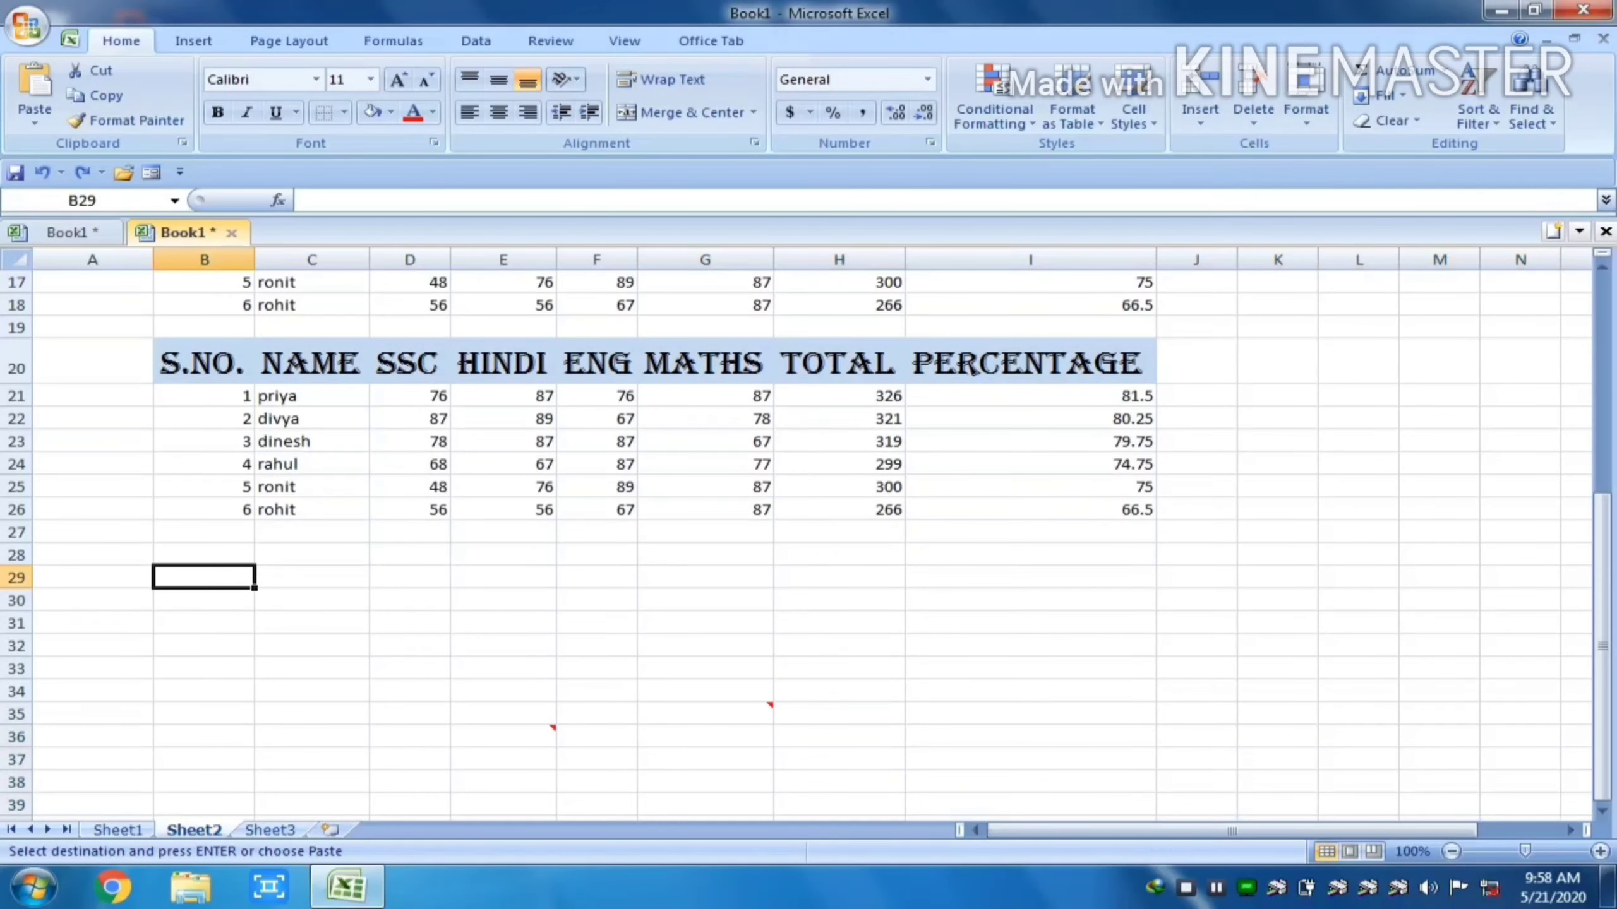
key("ctrl+alt+v")
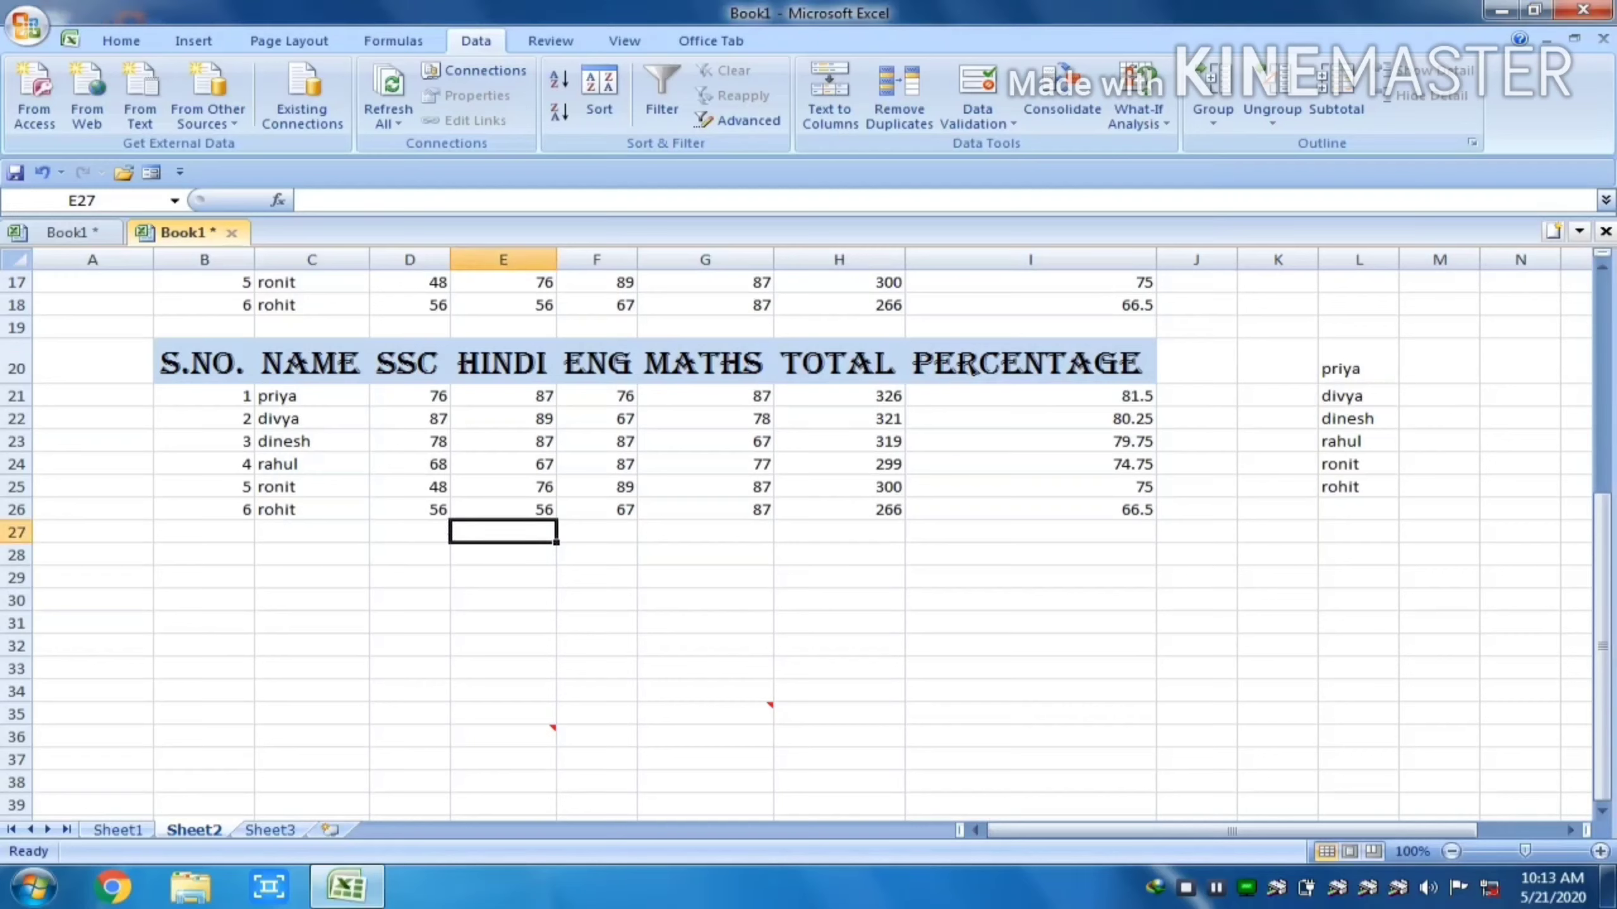
key("alt")
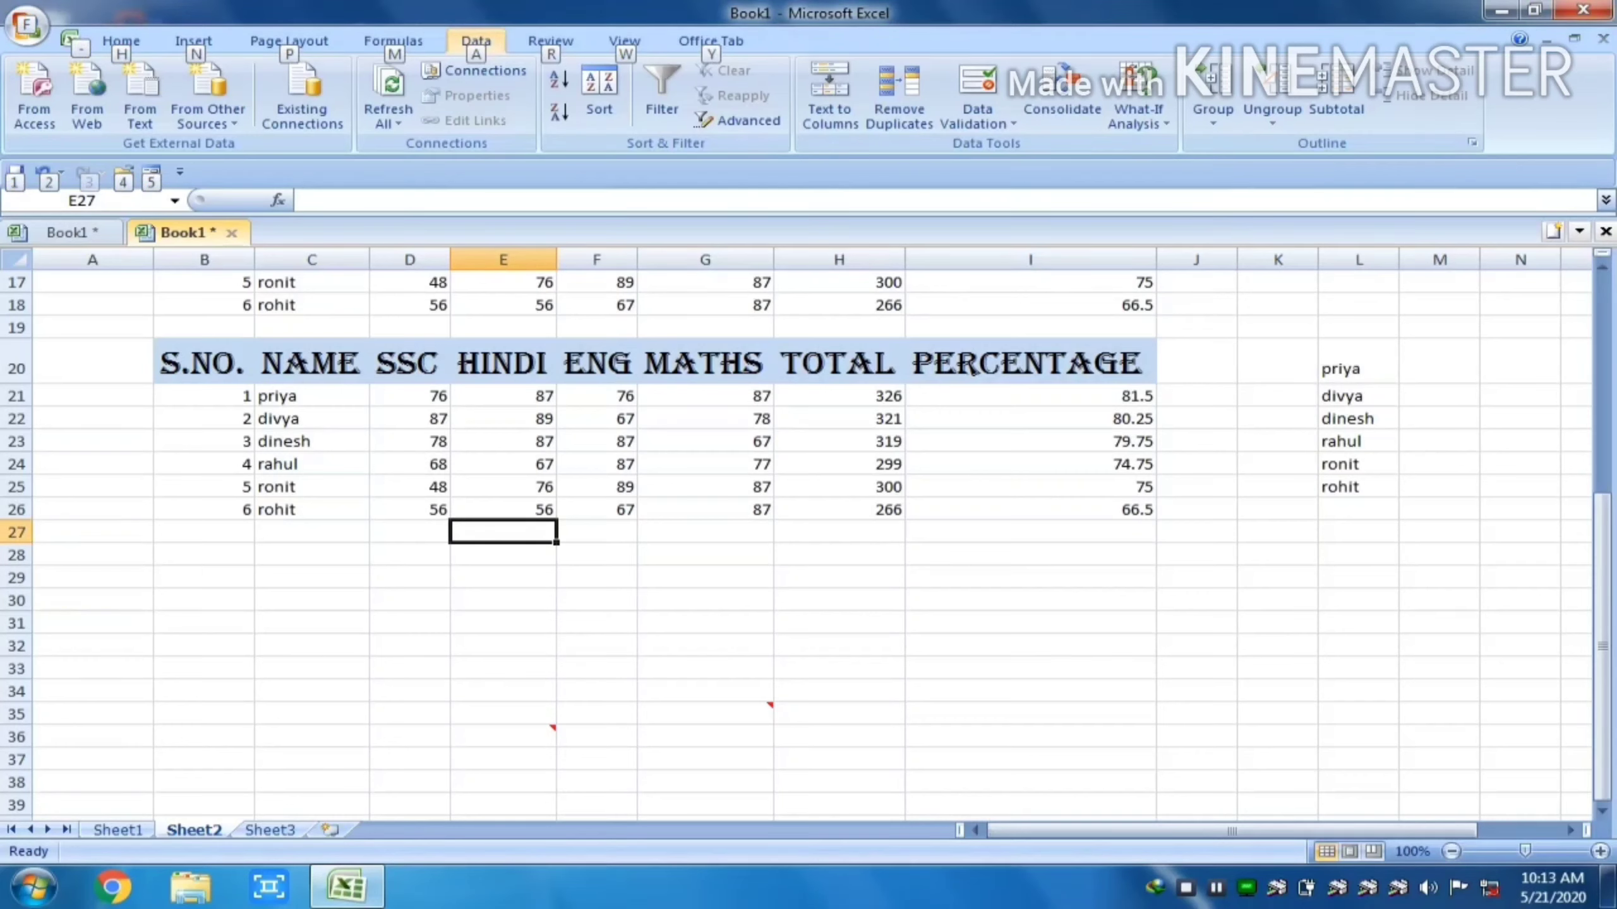
left_click_drag(494, 668, 414, 579)
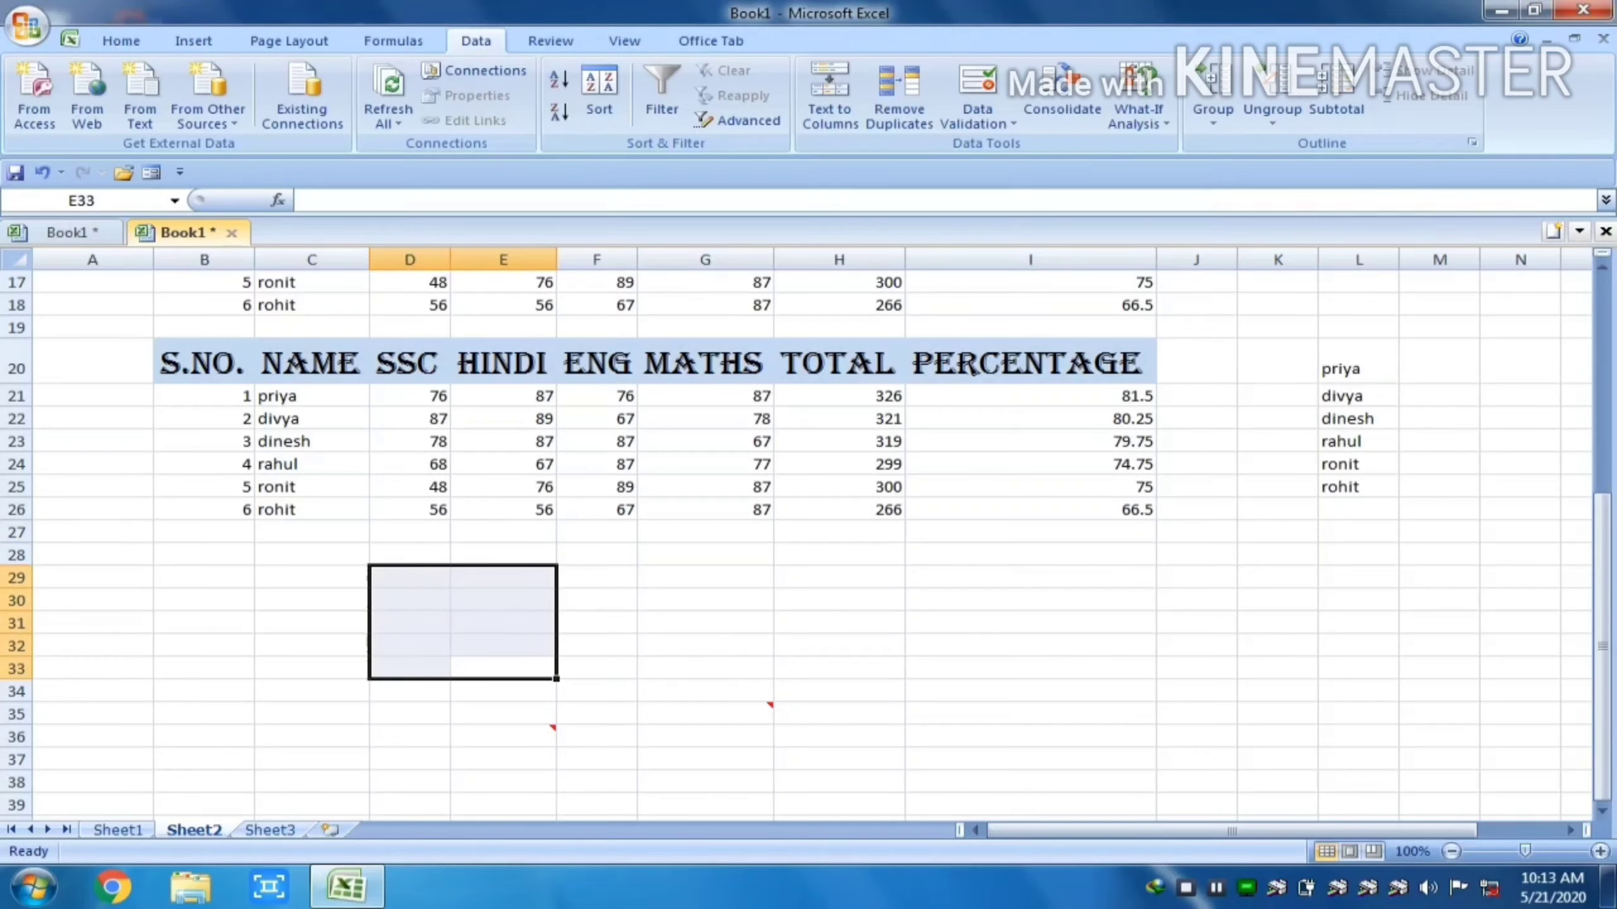
left_click(414, 579)
key("ctrl+c")
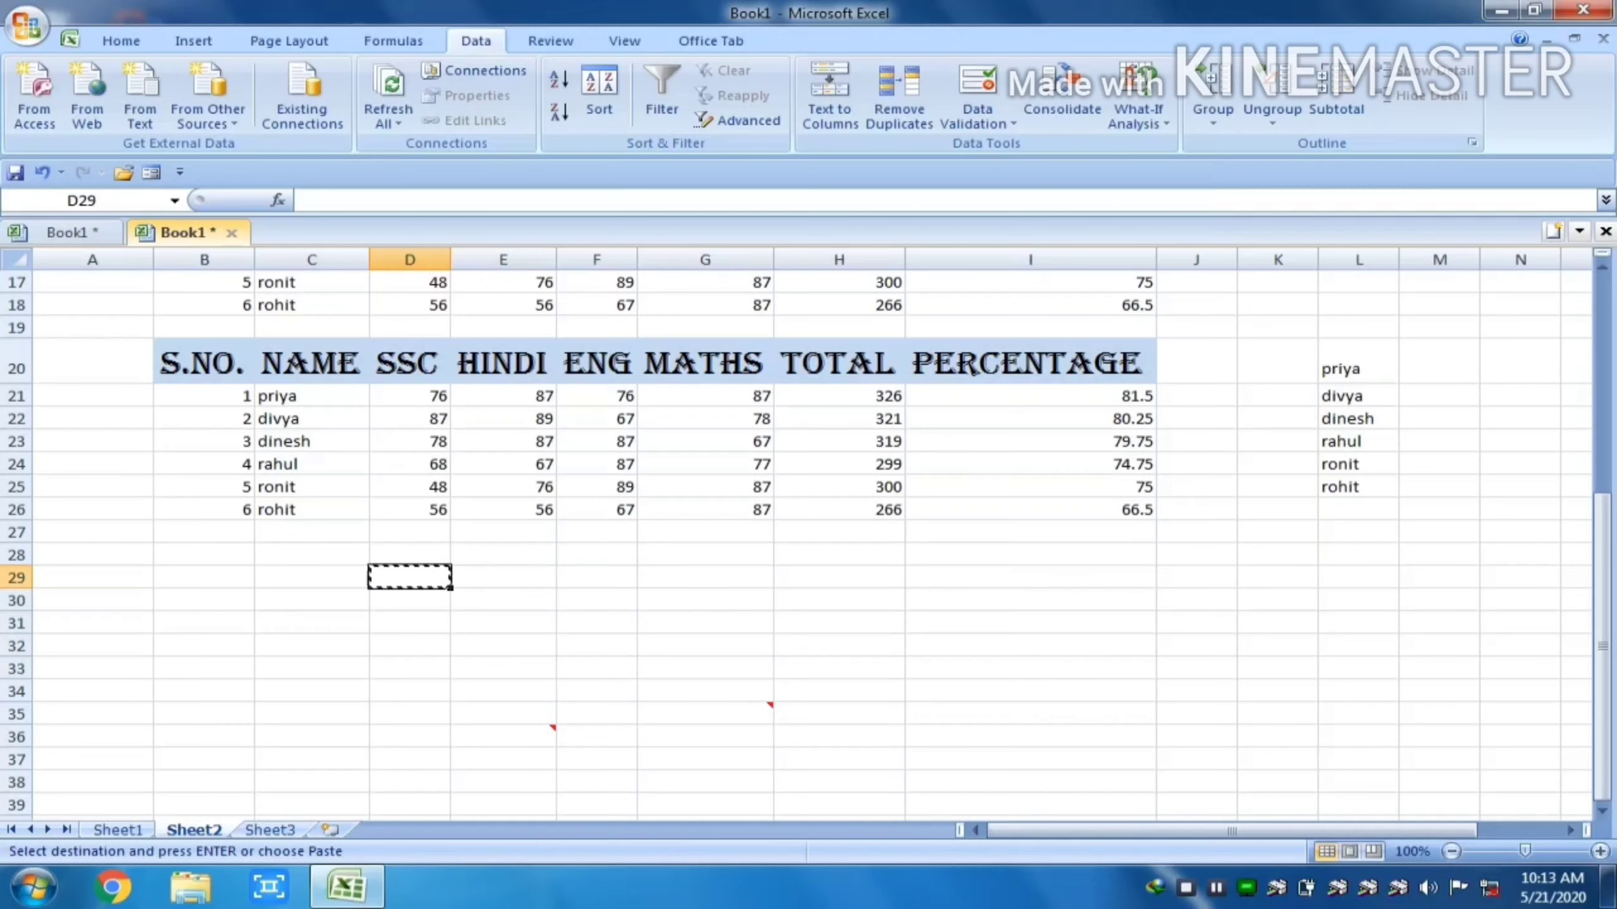
key("ctrl+alt+v")
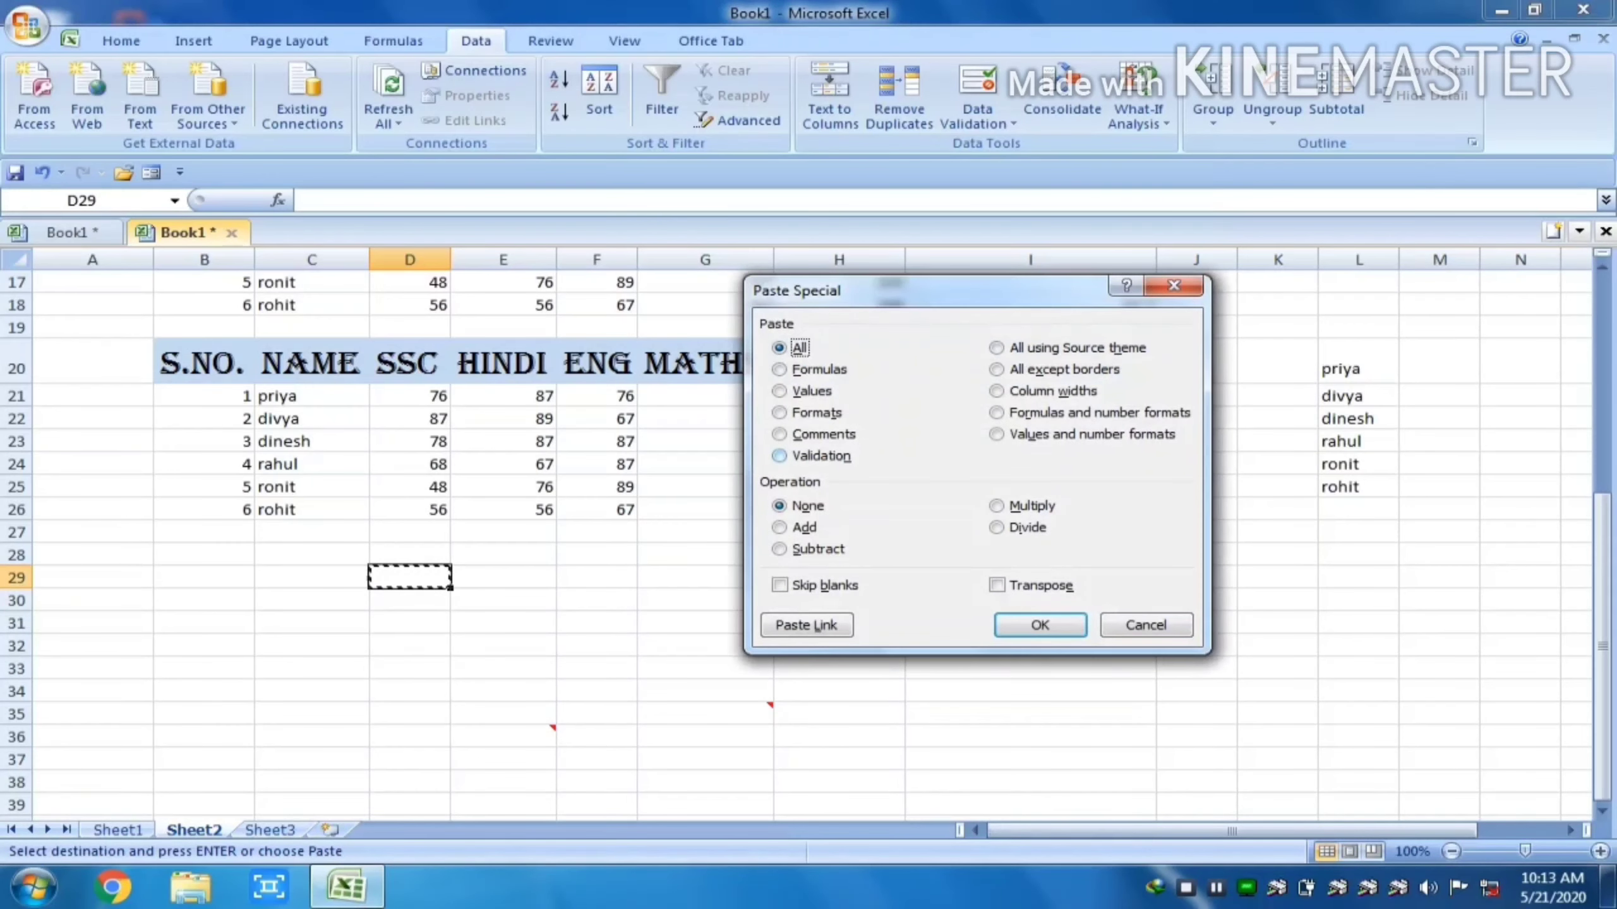
left_click(1146, 626)
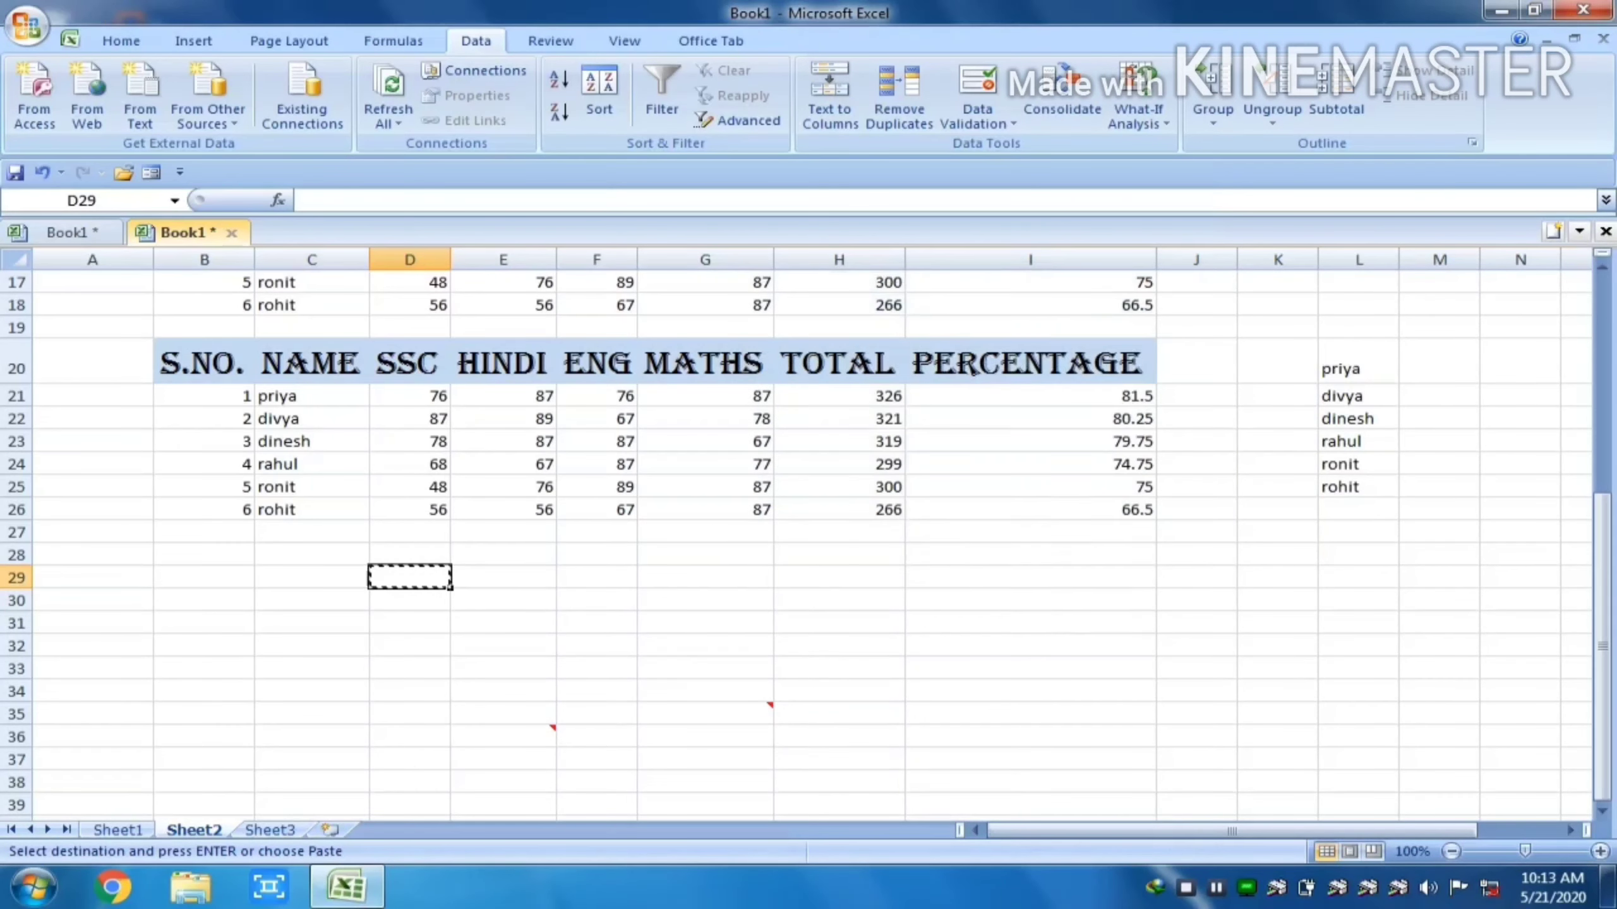
Copy the student names in C21:C26, the cells that already have data validation applied
left_click(312, 420)
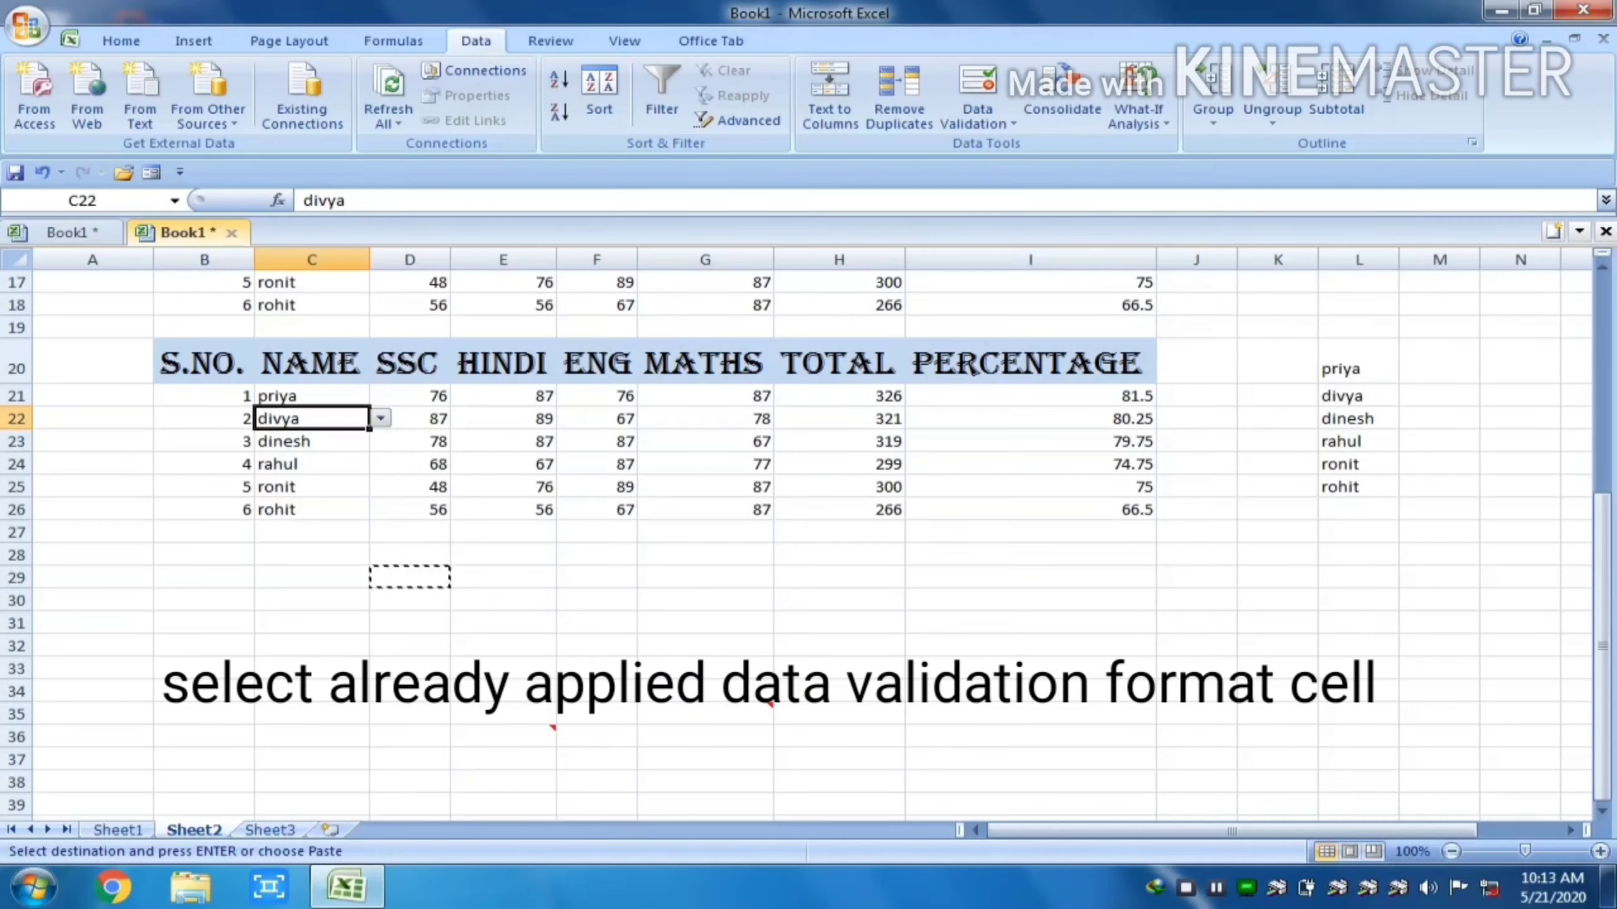
key("Down")
key("Down")
key("Down")
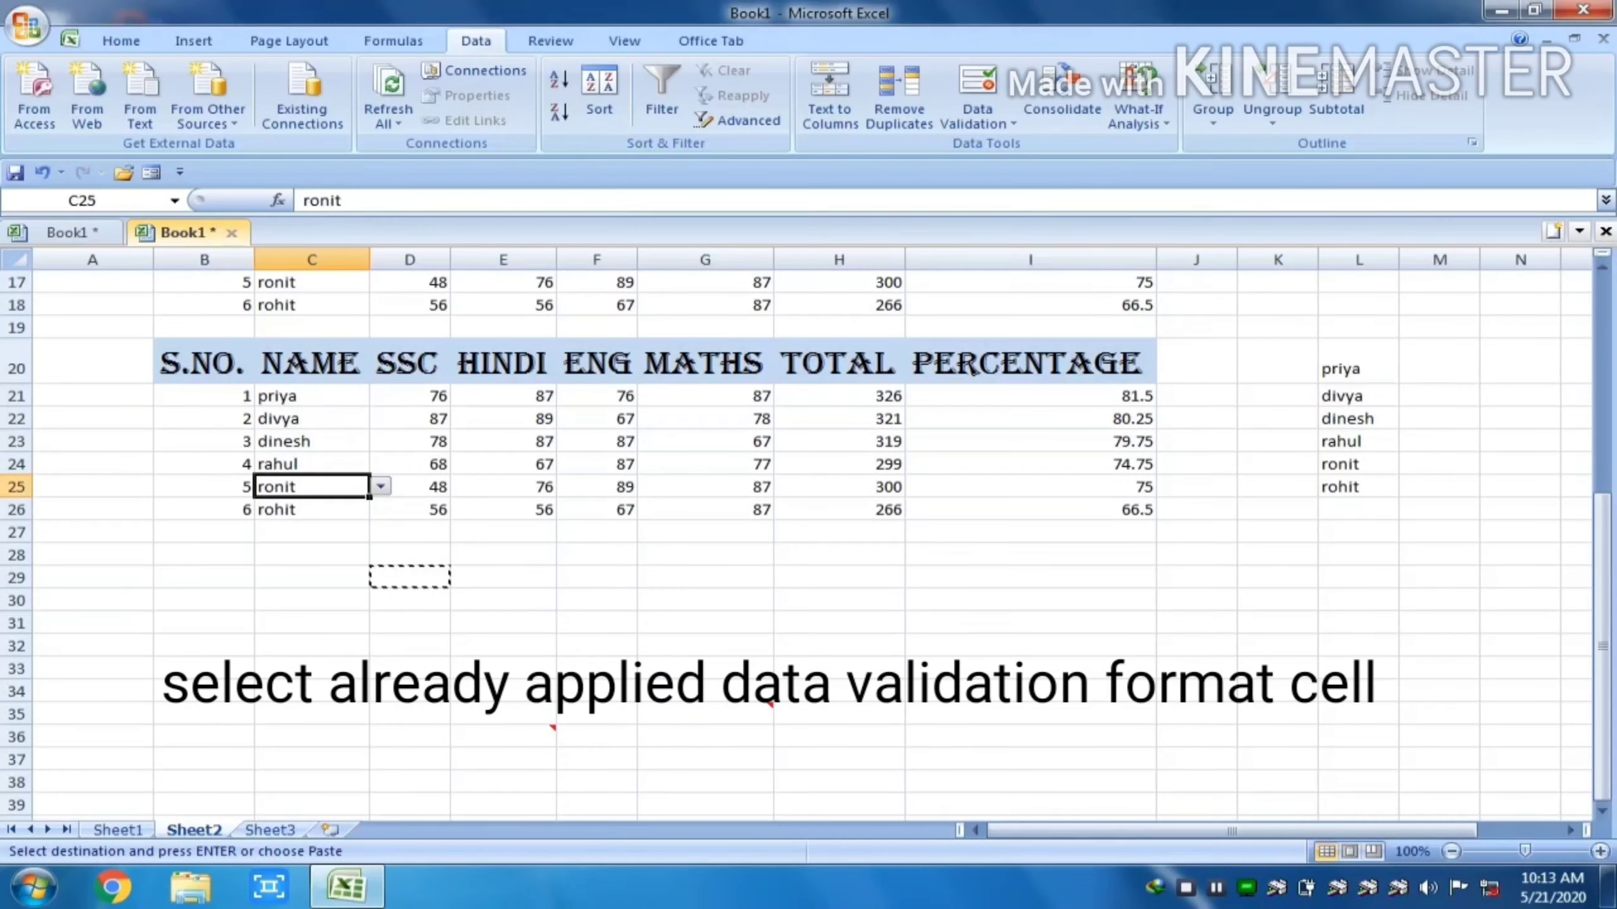
key("Up")
key("Up")
key("Up")
key("Up")
key("shift+Down")
key("shift+Down")
key("shift+Down")
key("shift+Down")
key("shift+Down")
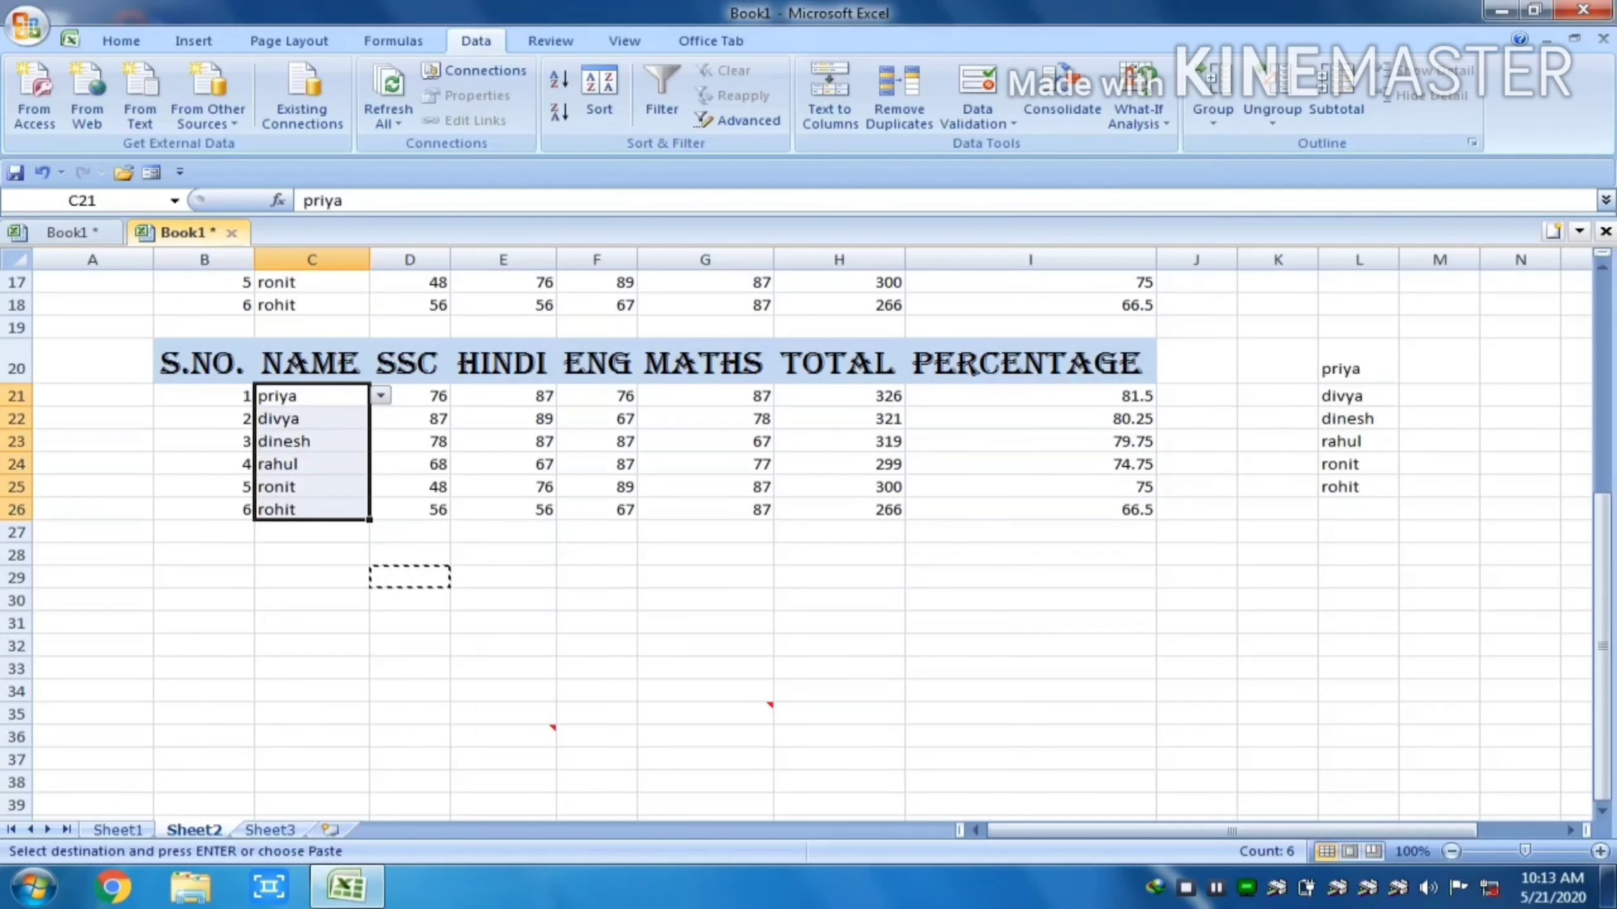
key("ctrl+c")
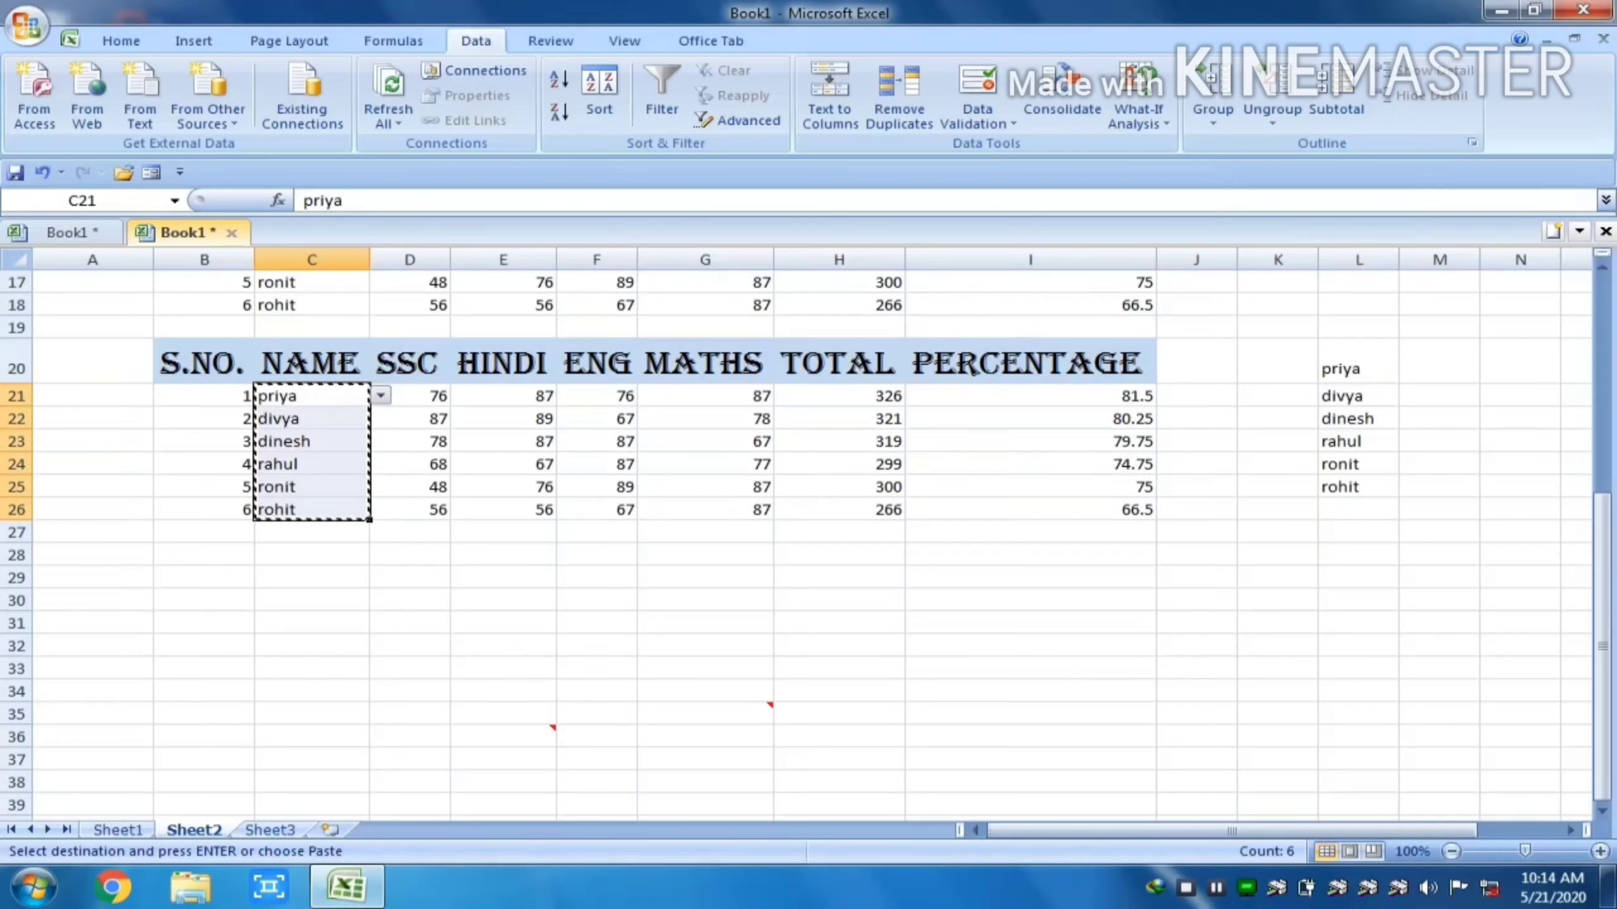
Paste only the data validation of the copied names starting at cell D29, using the Validation option of Paste Special
left_click(409, 577)
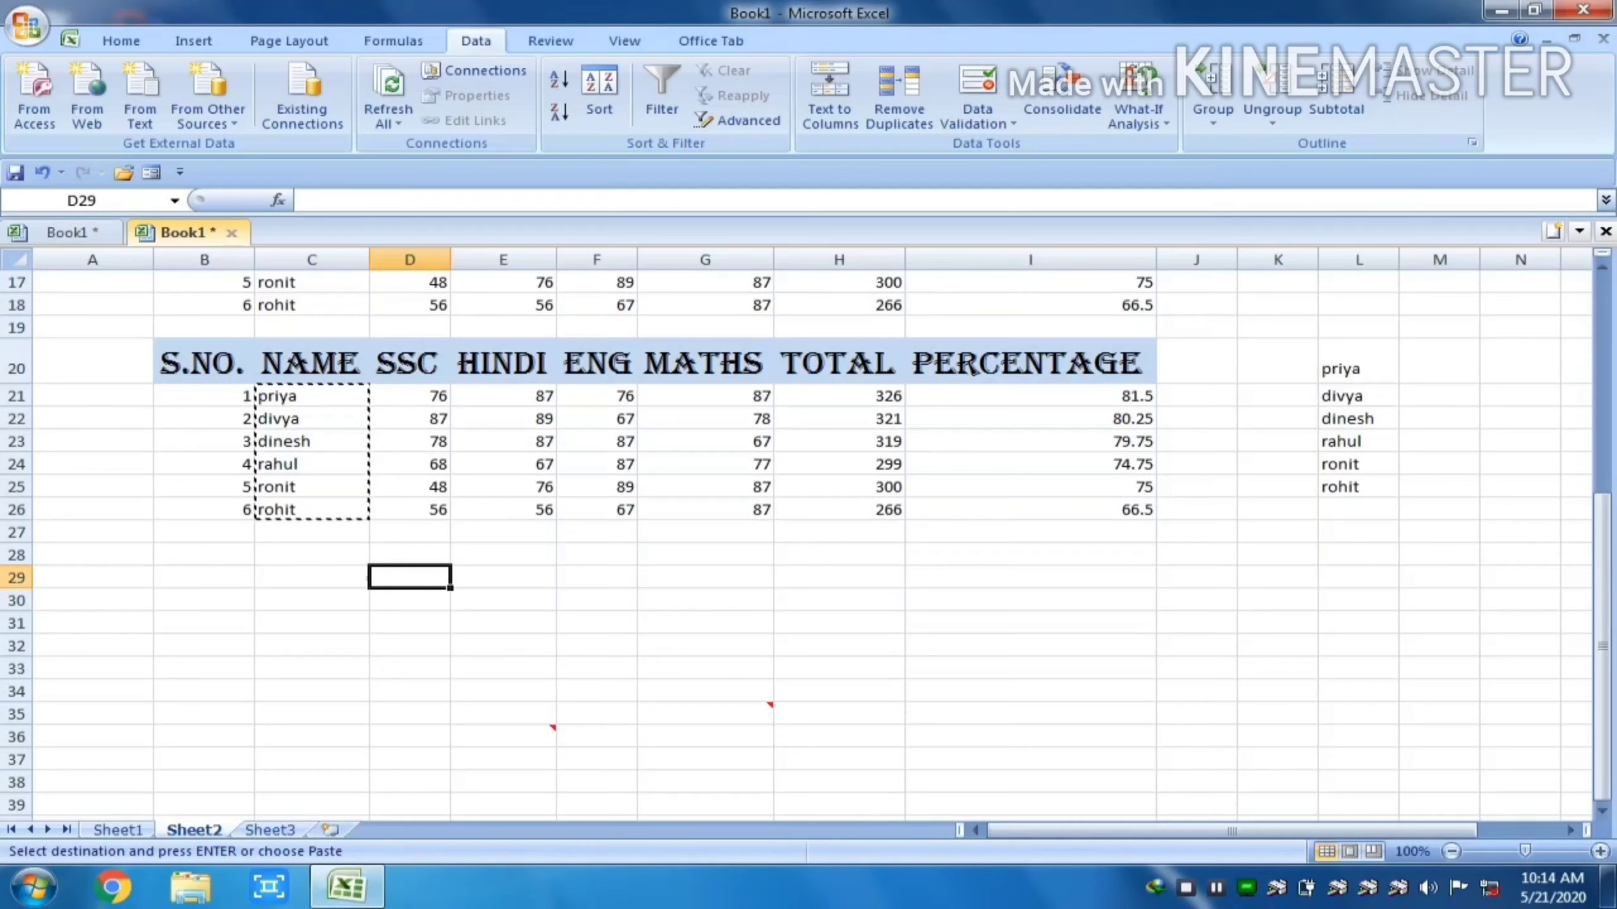
key("ctrl+alt+v")
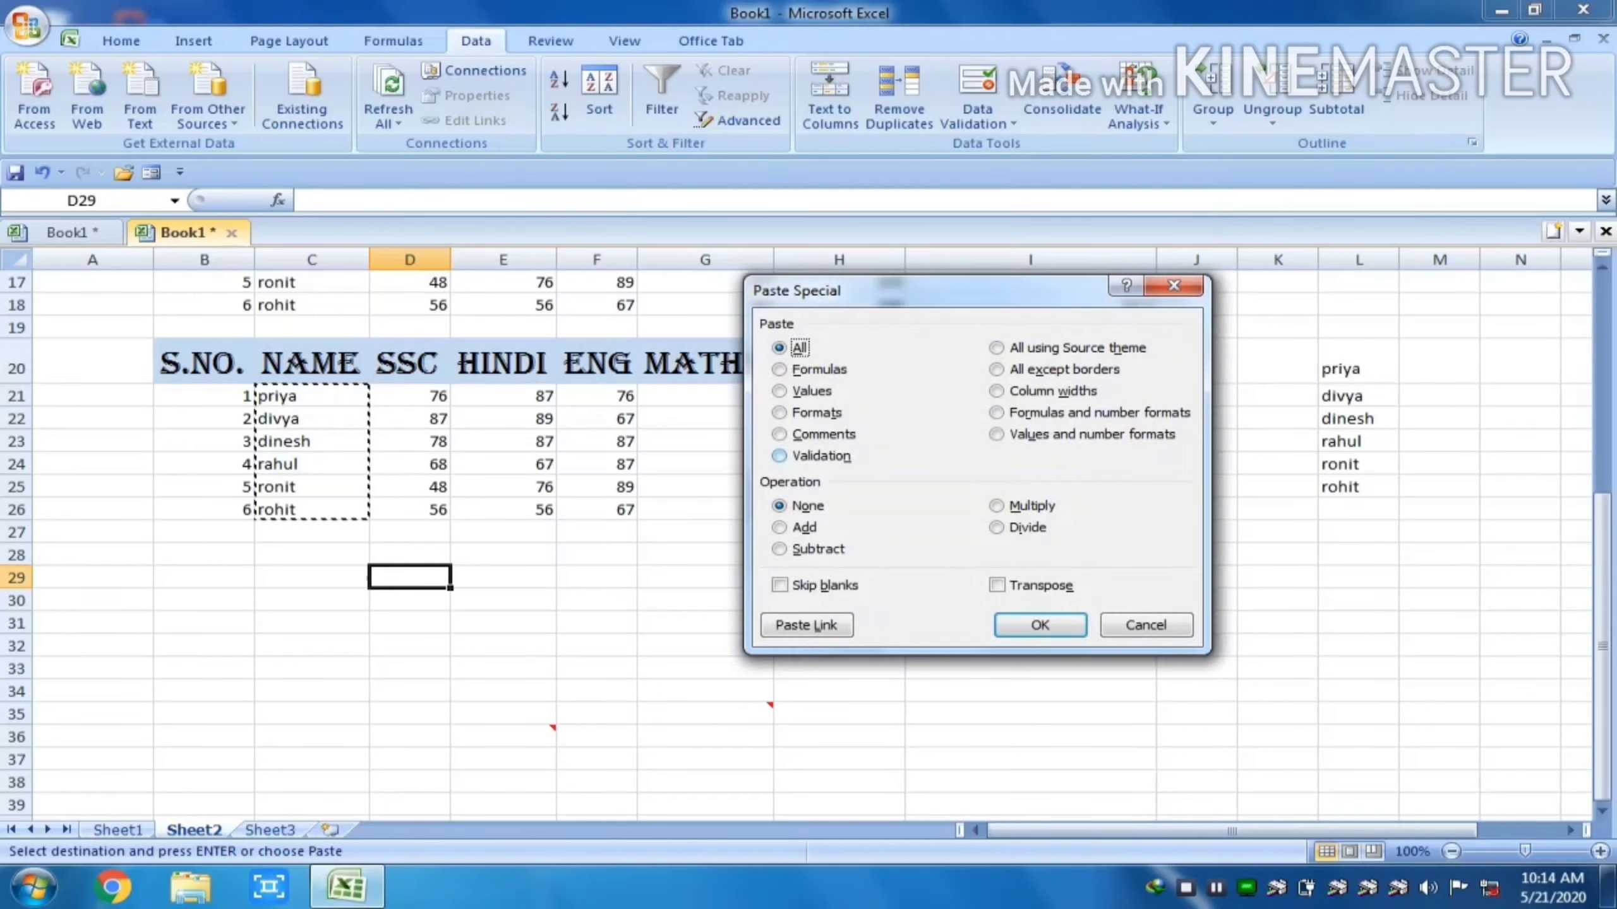
left_click(812, 456)
left_click(1041, 626)
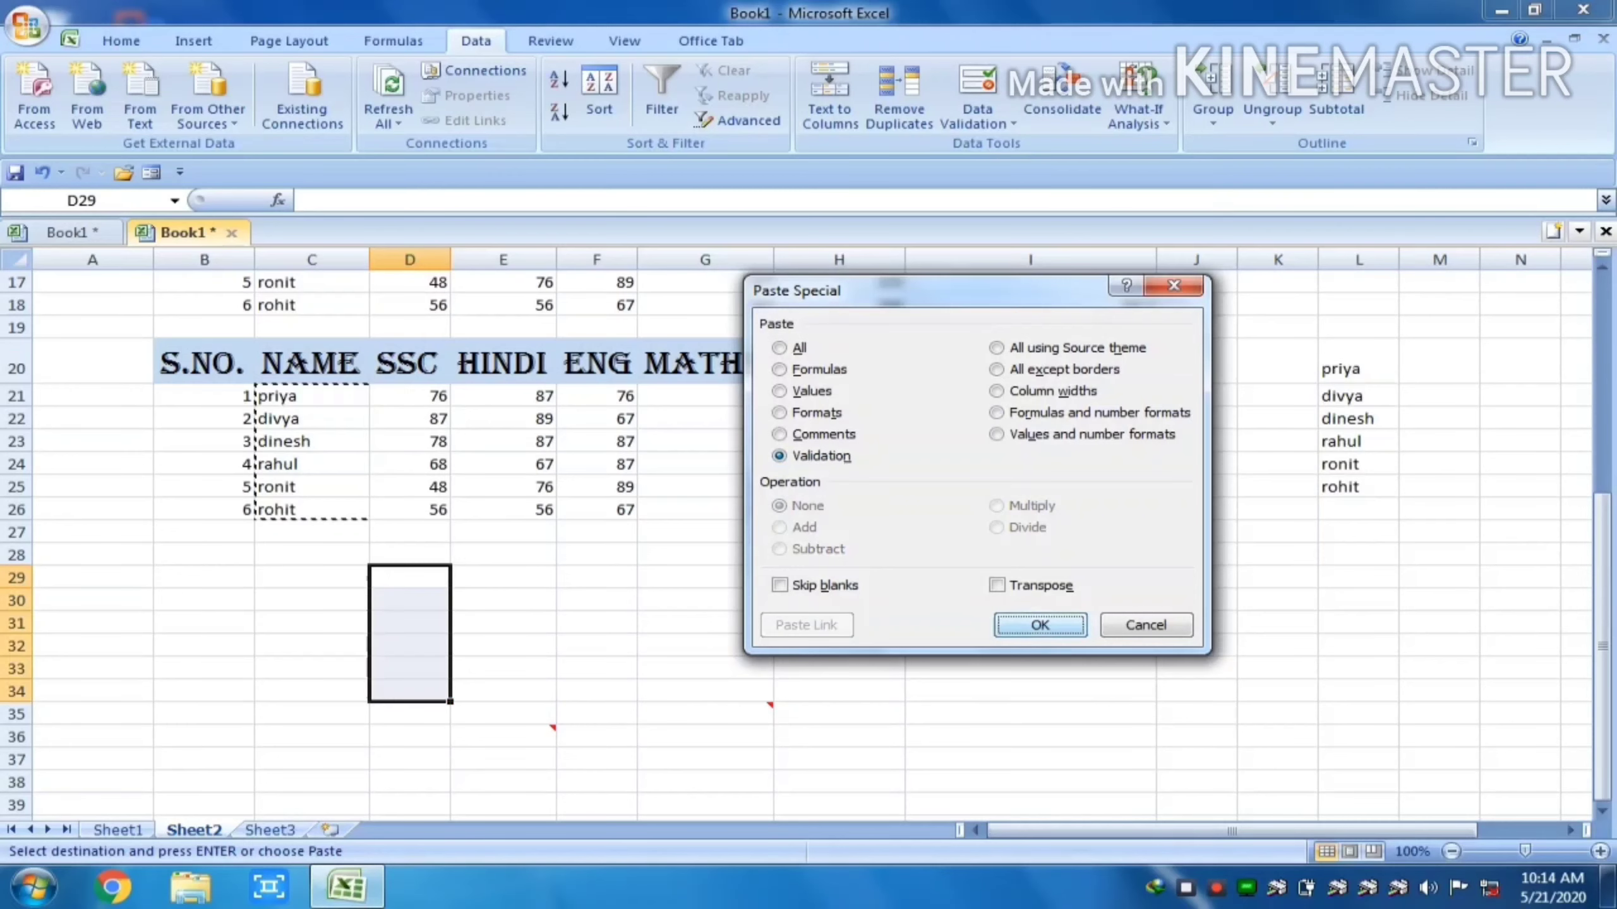
key("Return")
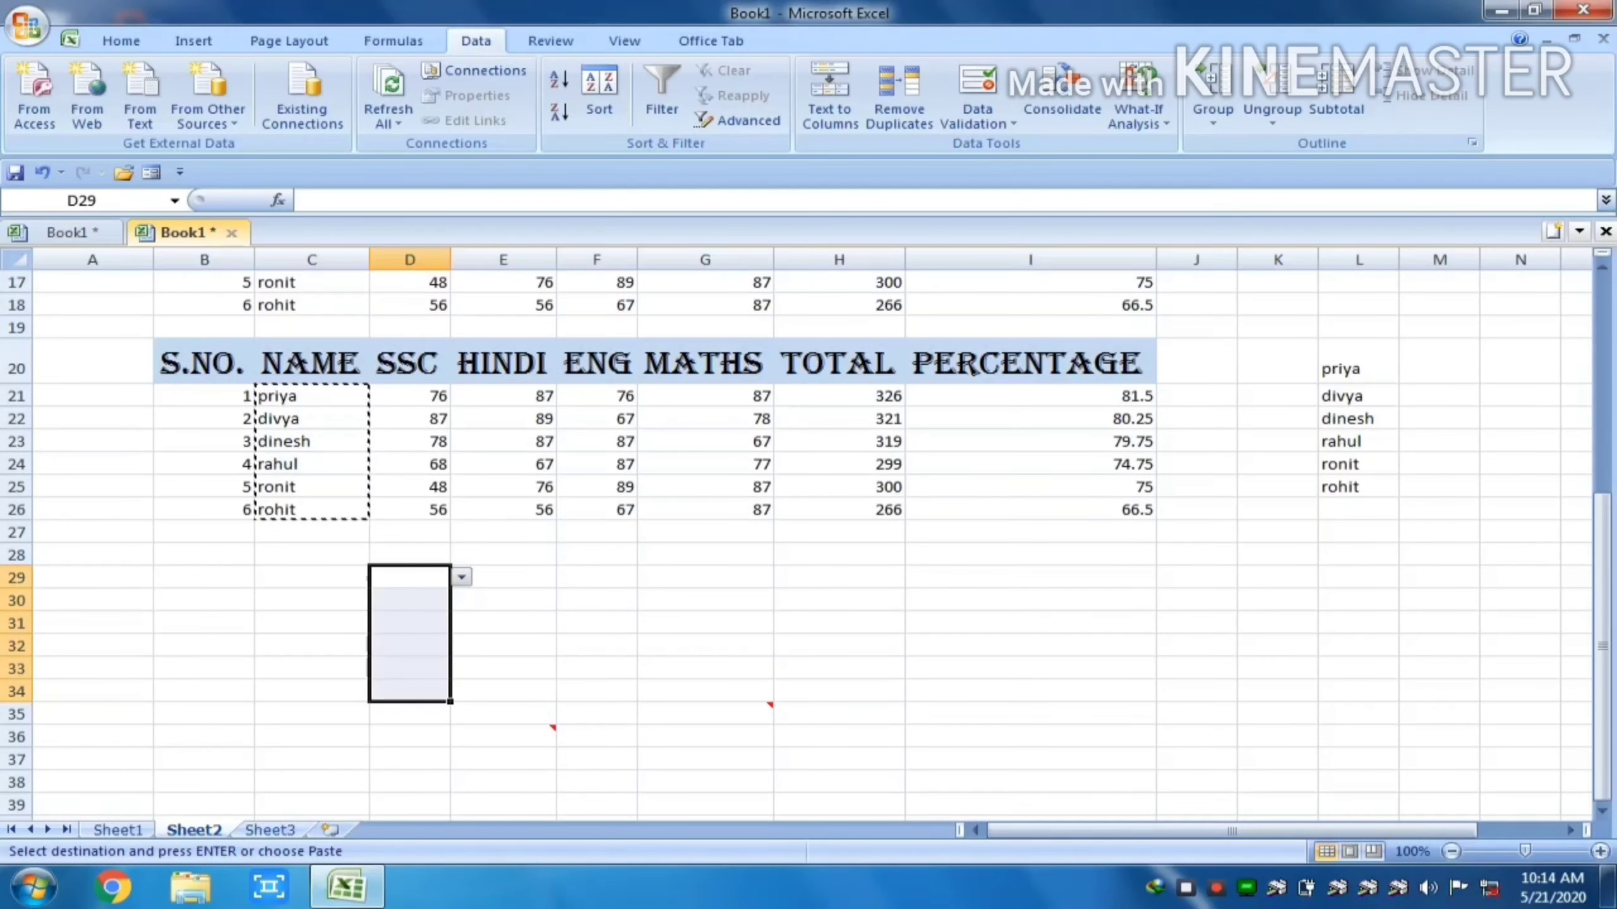
Go through the cells of D29:D34 and the one below to examine where the validation dropdowns were applied
key("Down")
key("Down")
key("Down")
key("Down")
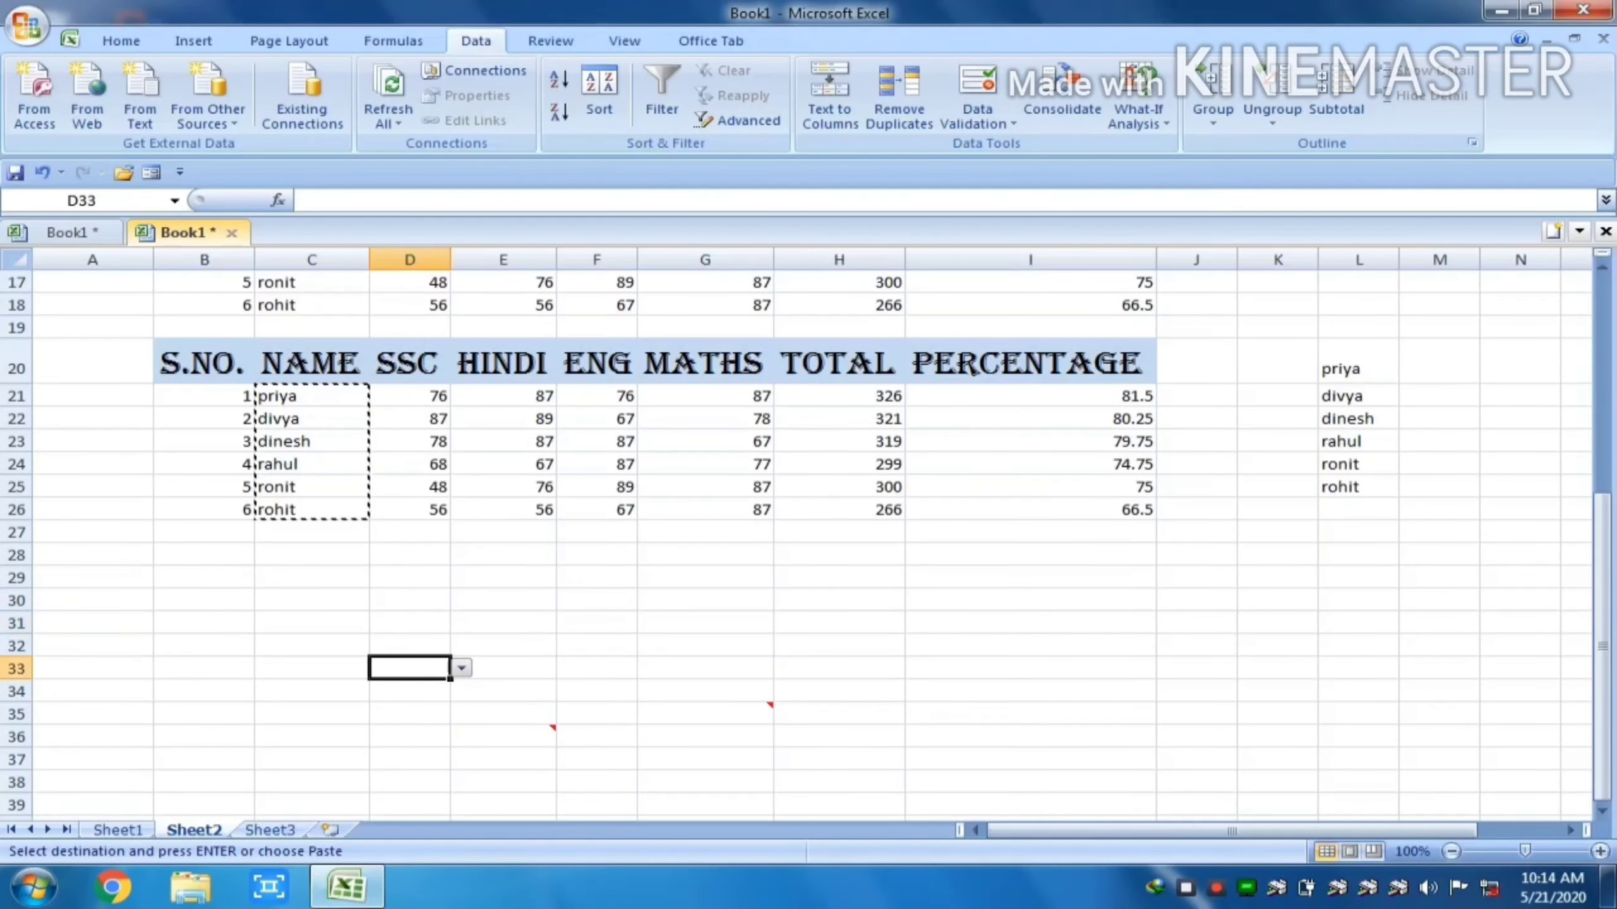
key("Down")
key("Down")
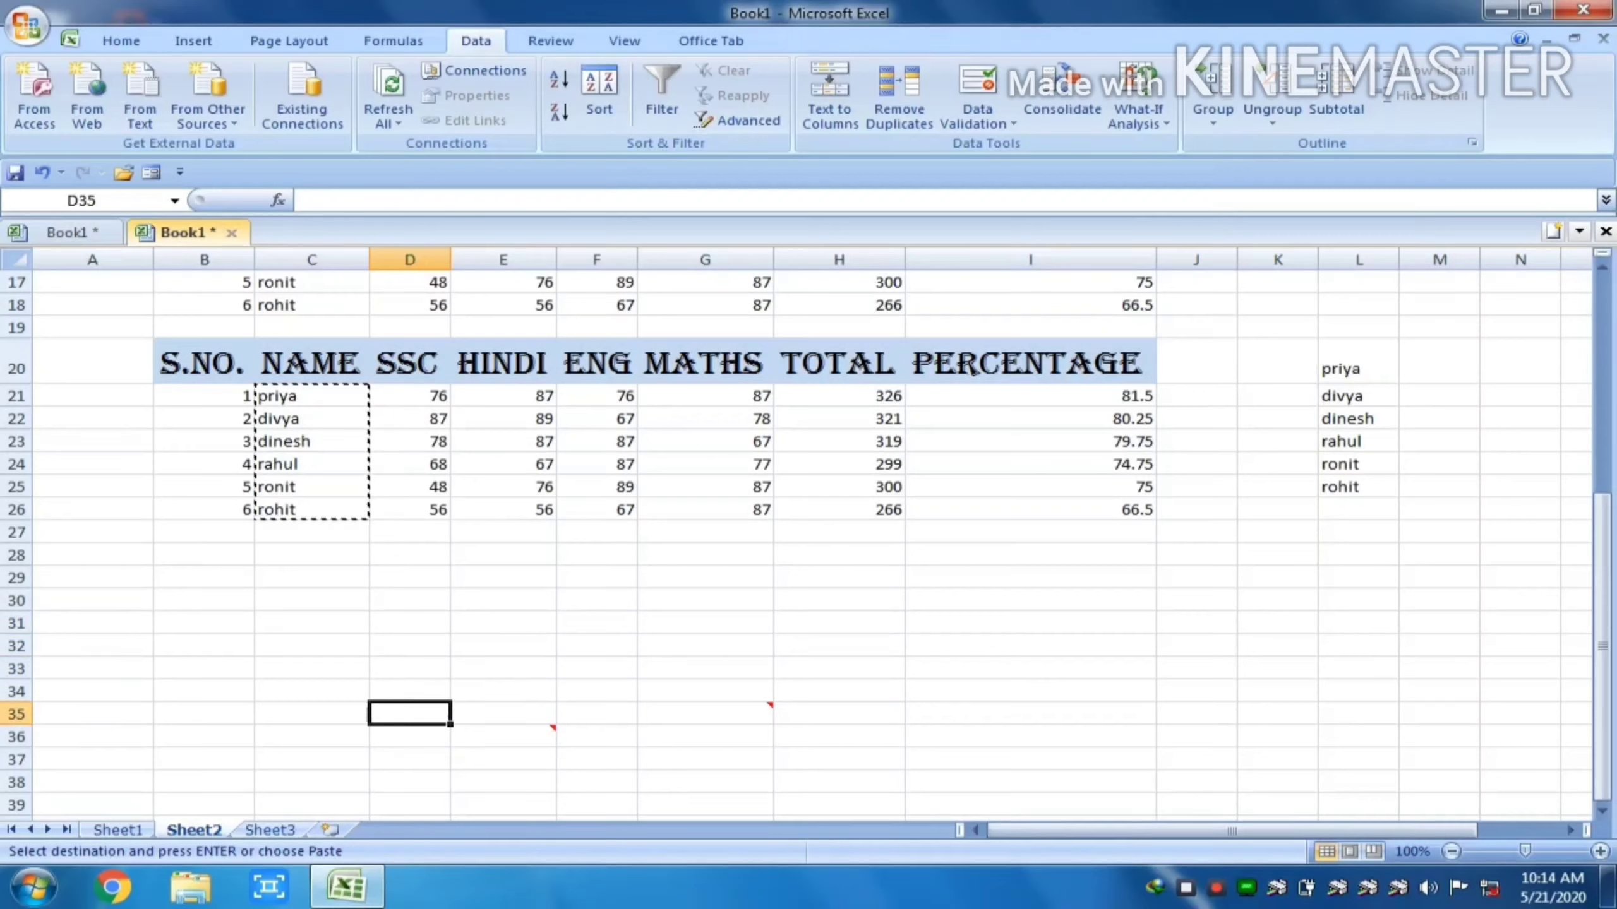
key("Up")
key("Up")
key("Up")
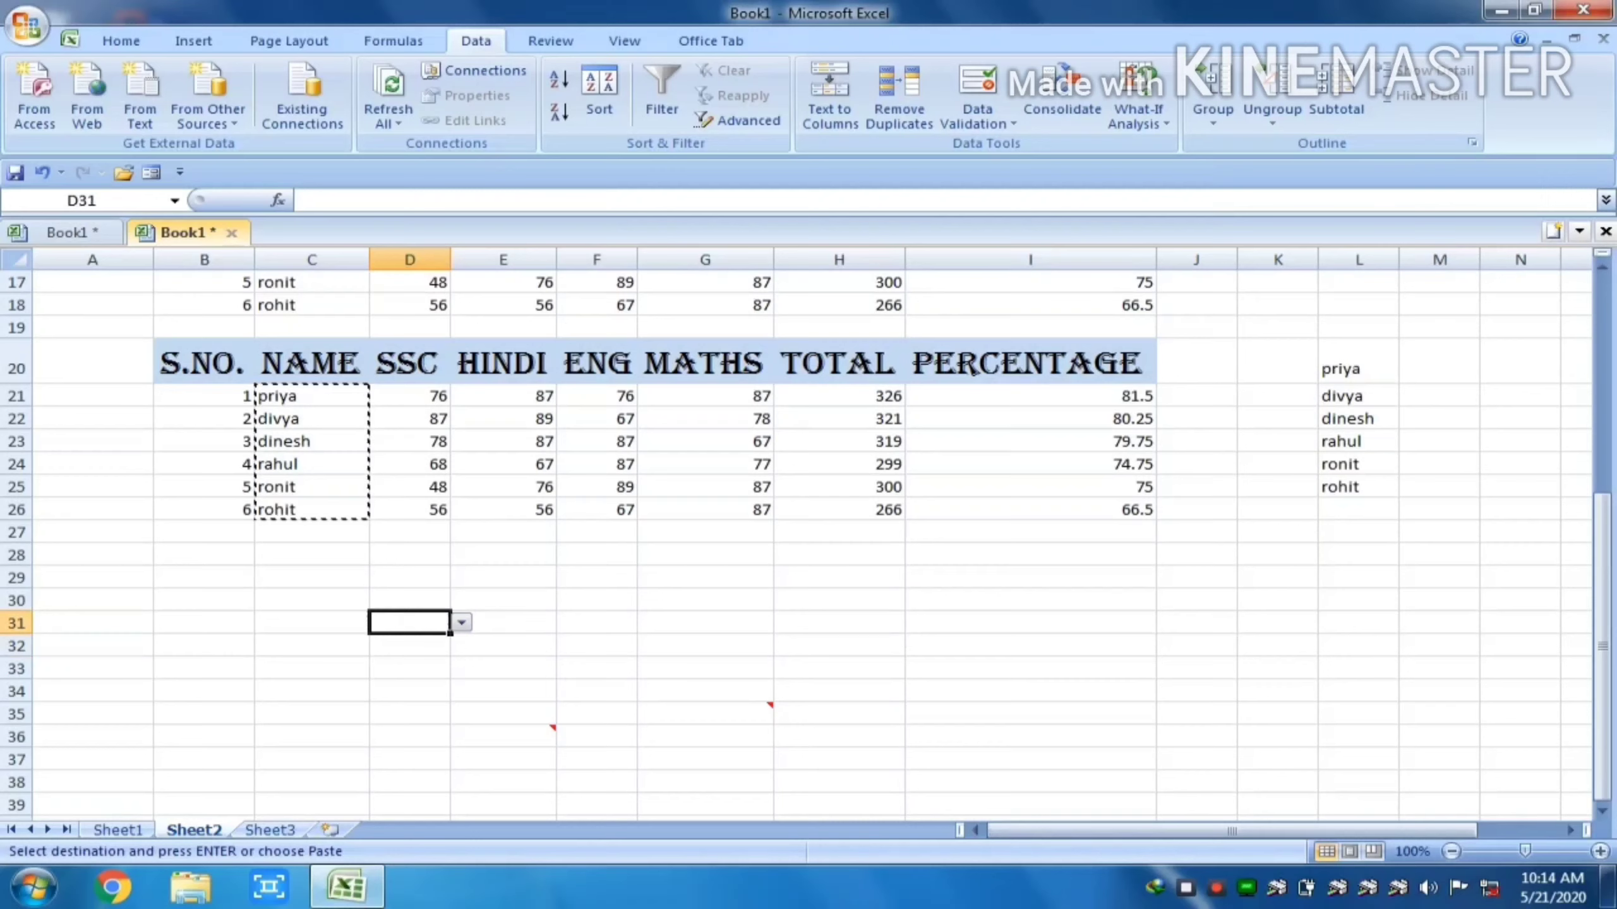
key("Up")
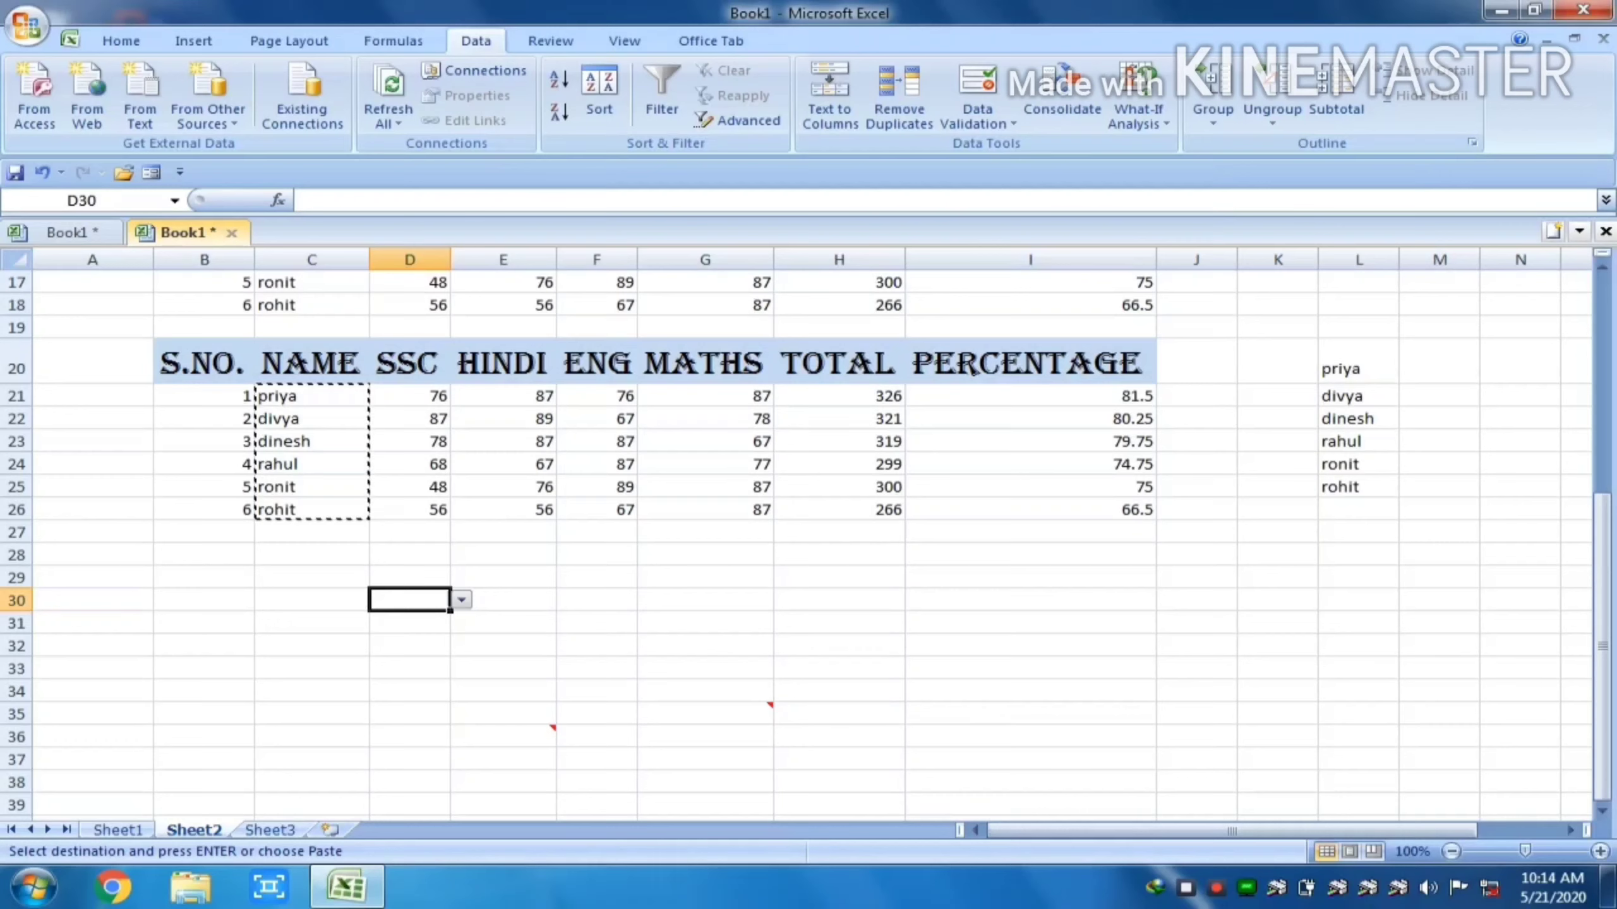
key("ctrl+alt+v")
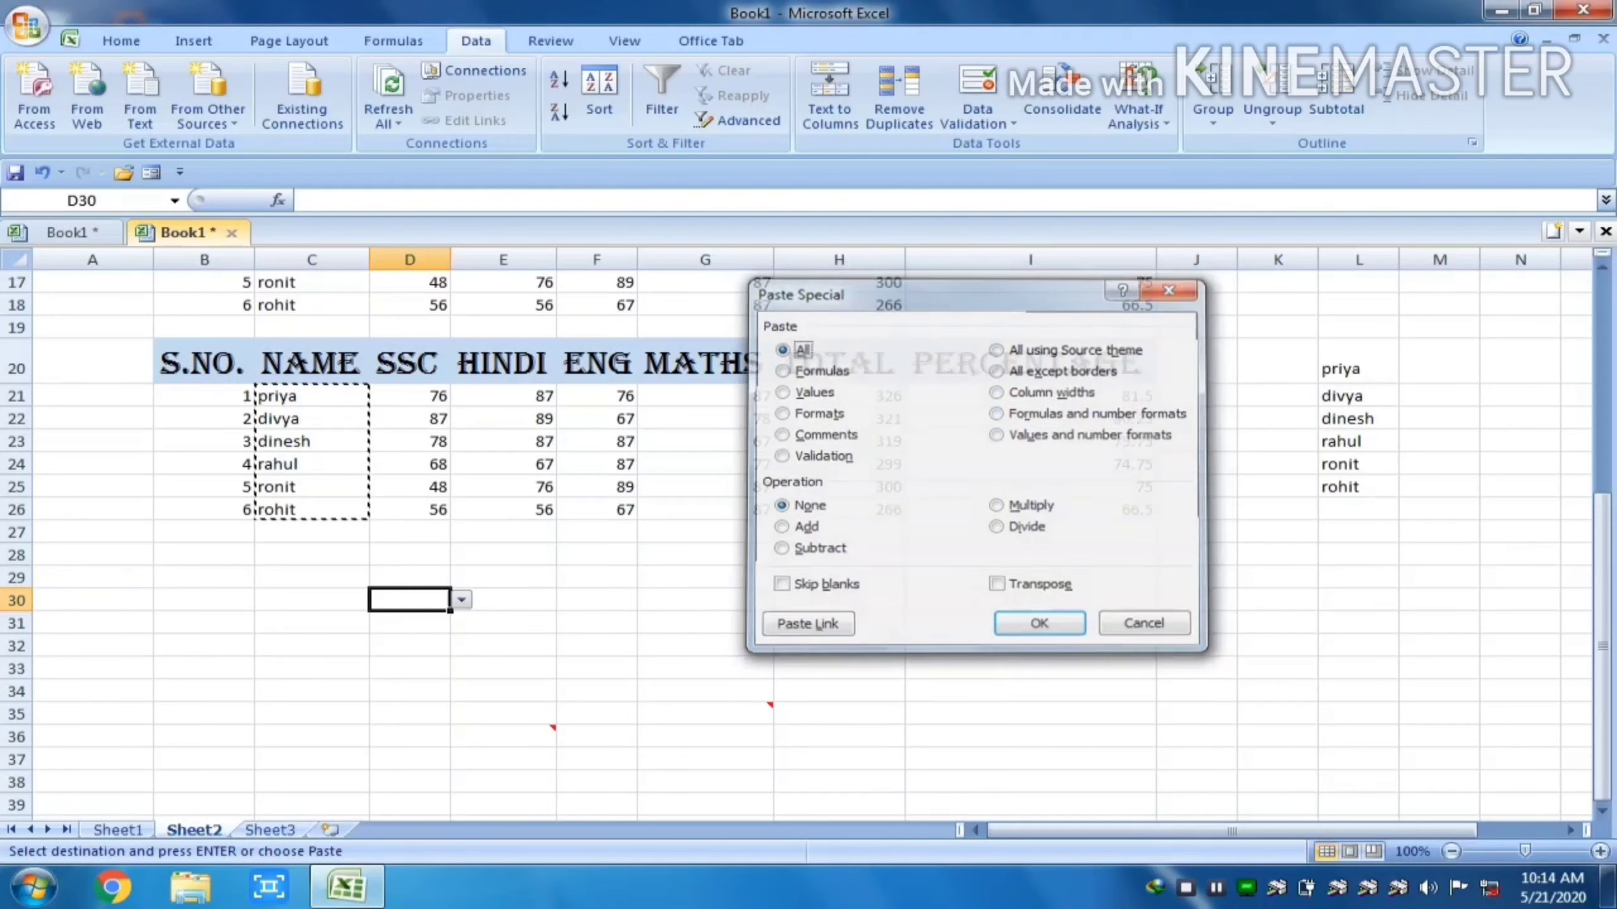
left_click(1173, 286)
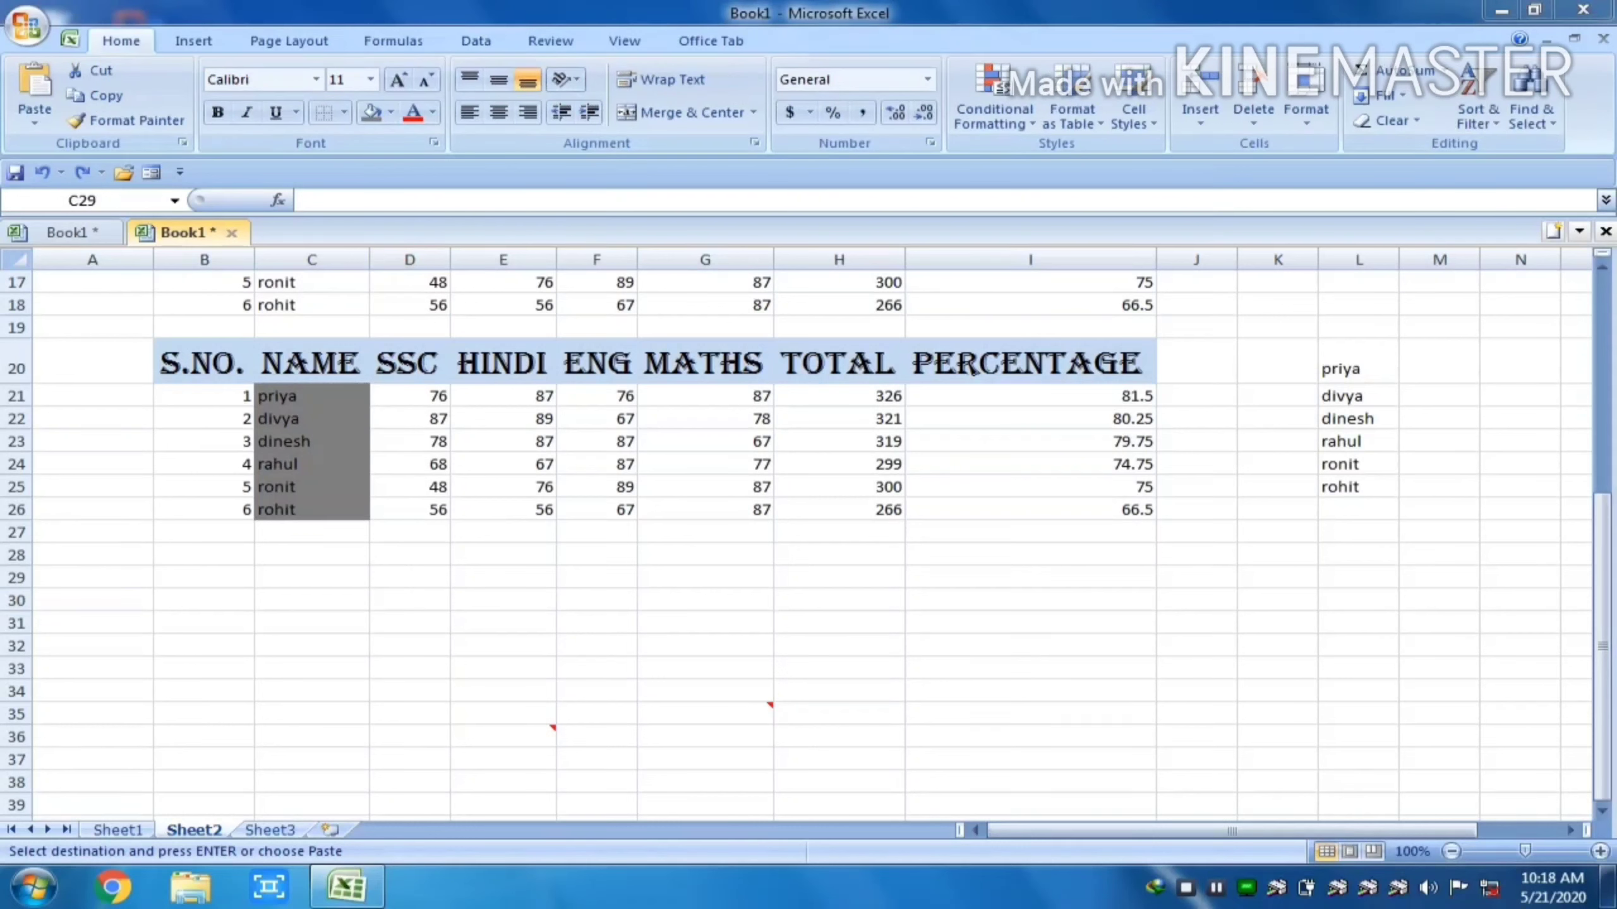
Paste the grey-filled student names from C21:C26 starting at cell C29, using the All using Source theme option of Paste Special
key("shift+Down")
key("shift+Down")
key("shift+Down")
key("shift+Down")
key("shift+Down")
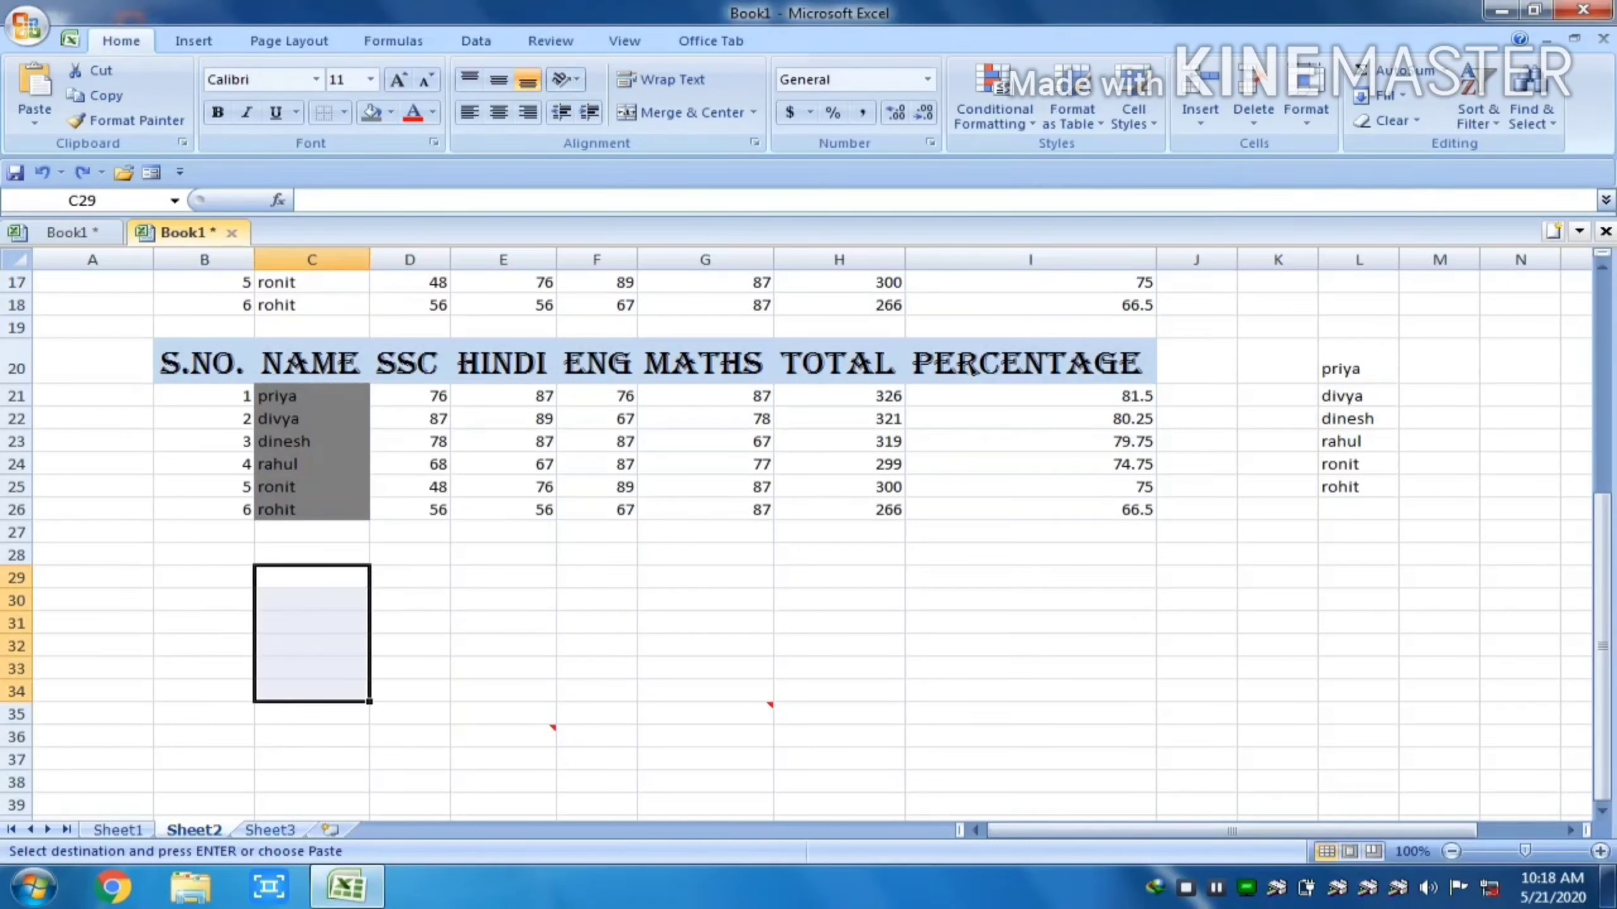
left_click(311, 396)
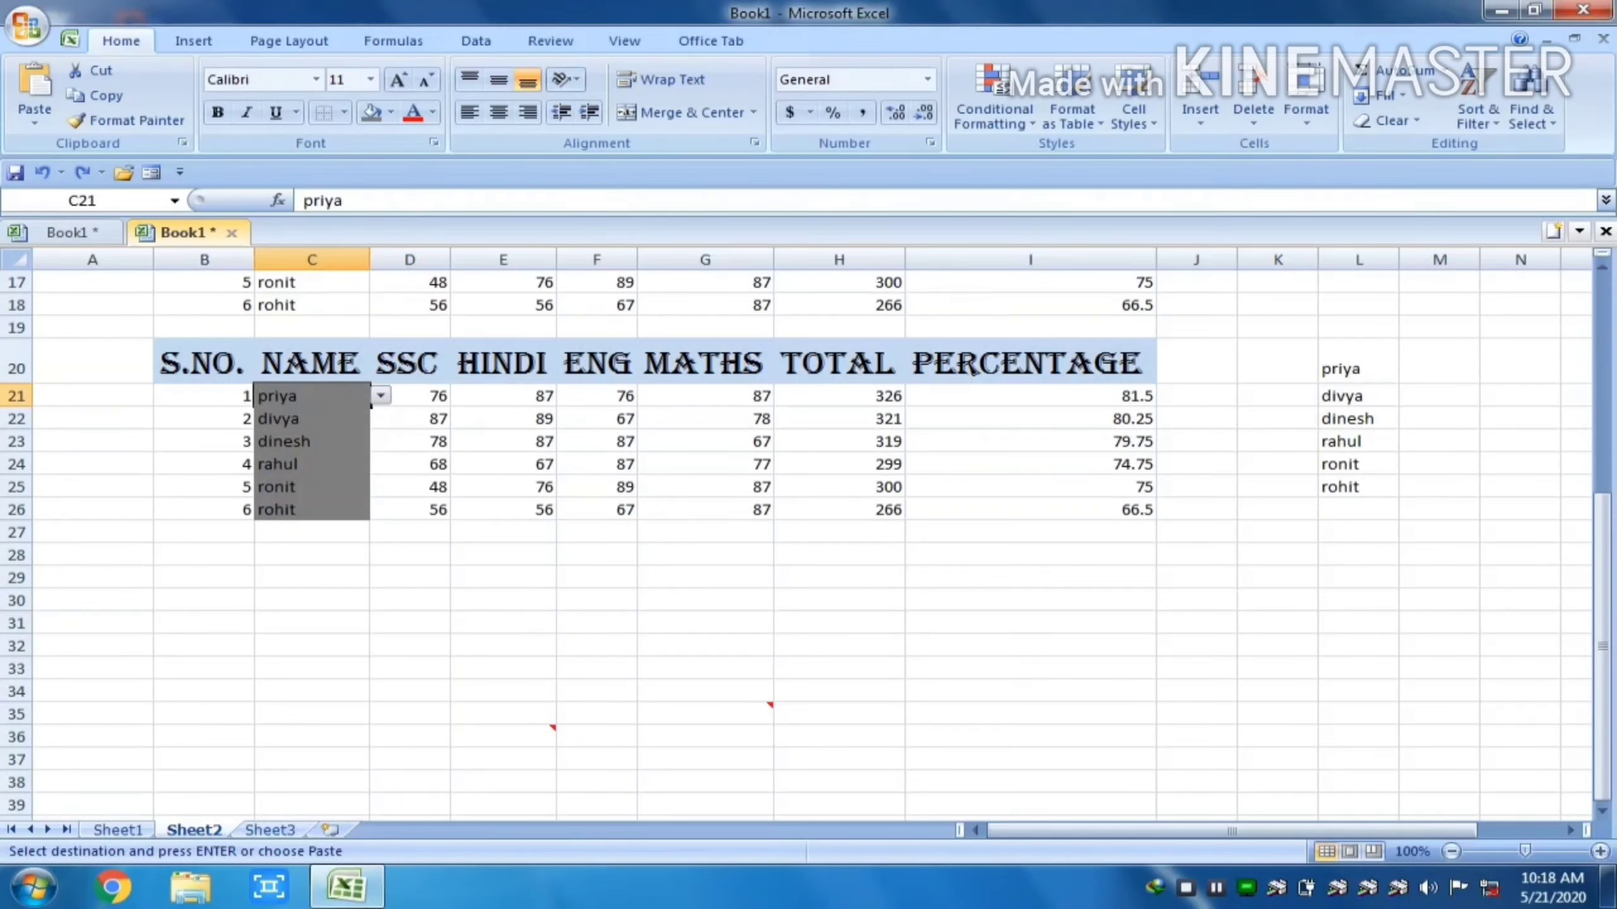
key("ctrl+Down")
key("shift+Up")
key("shift+Up")
key("shift+Up")
key("shift+Up")
key("shift+Up")
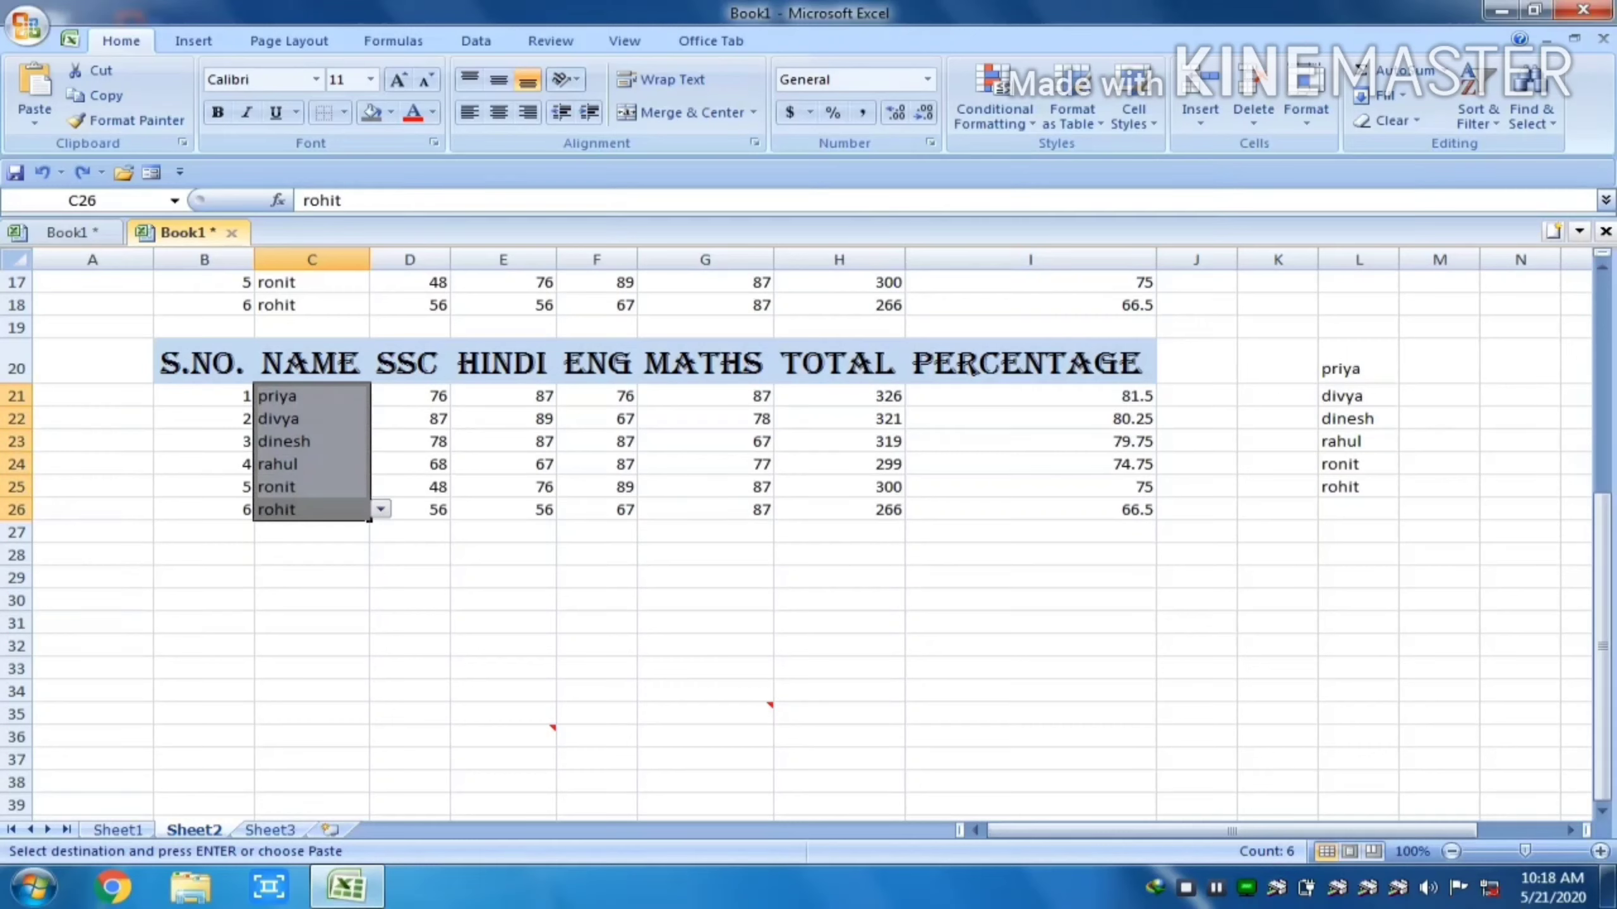
key("Down")
key("Down")
key("Down")
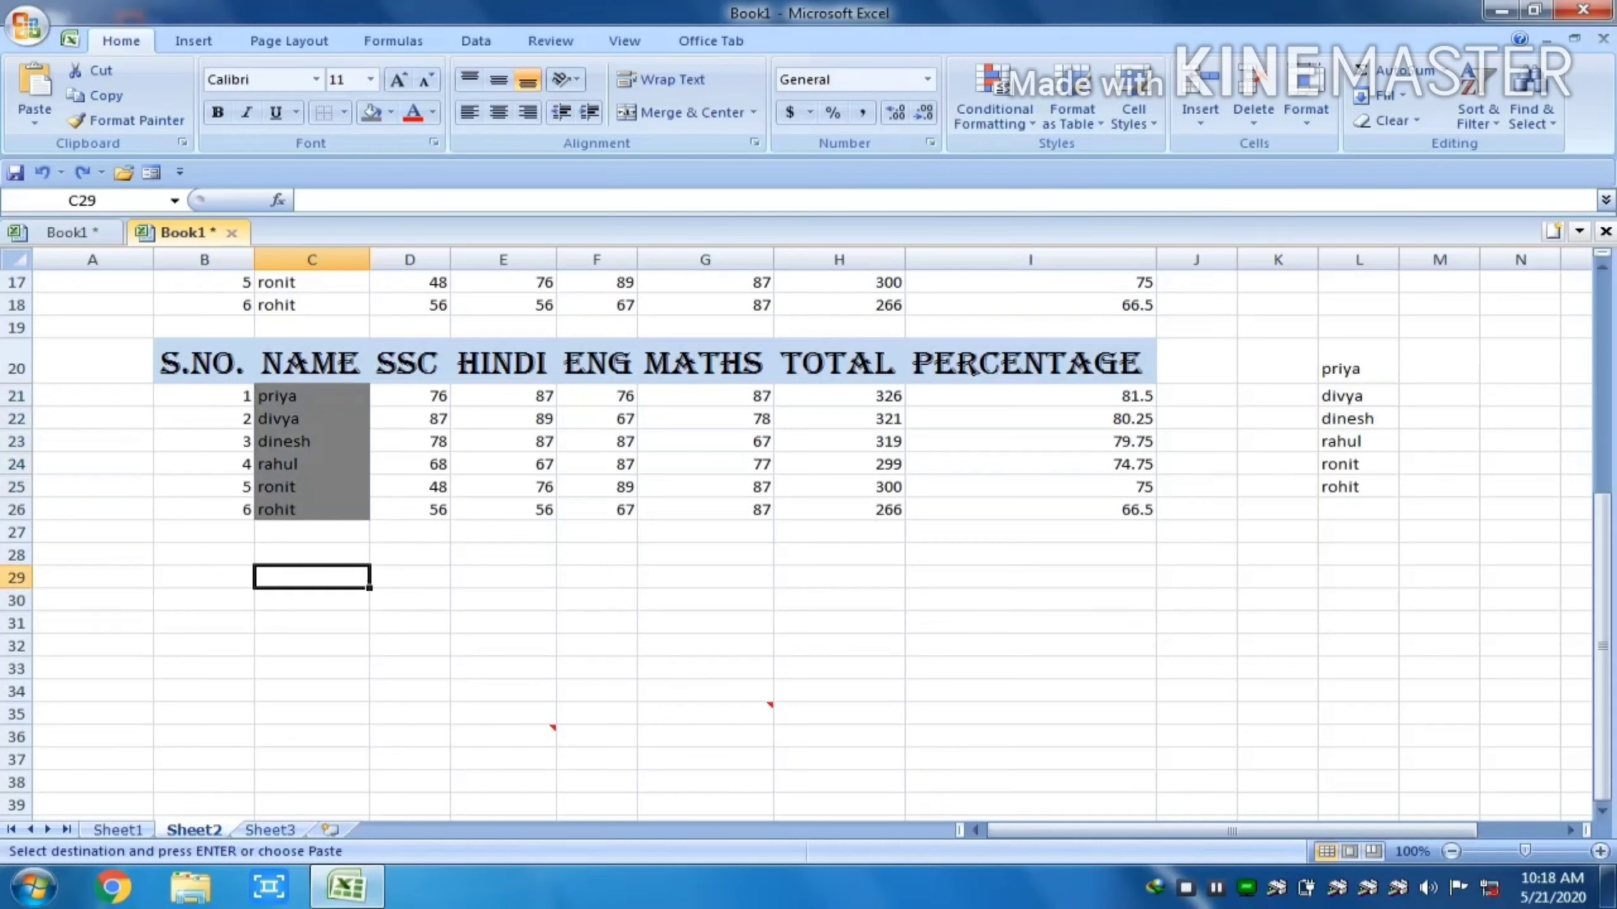
key("ctrl+alt+v")
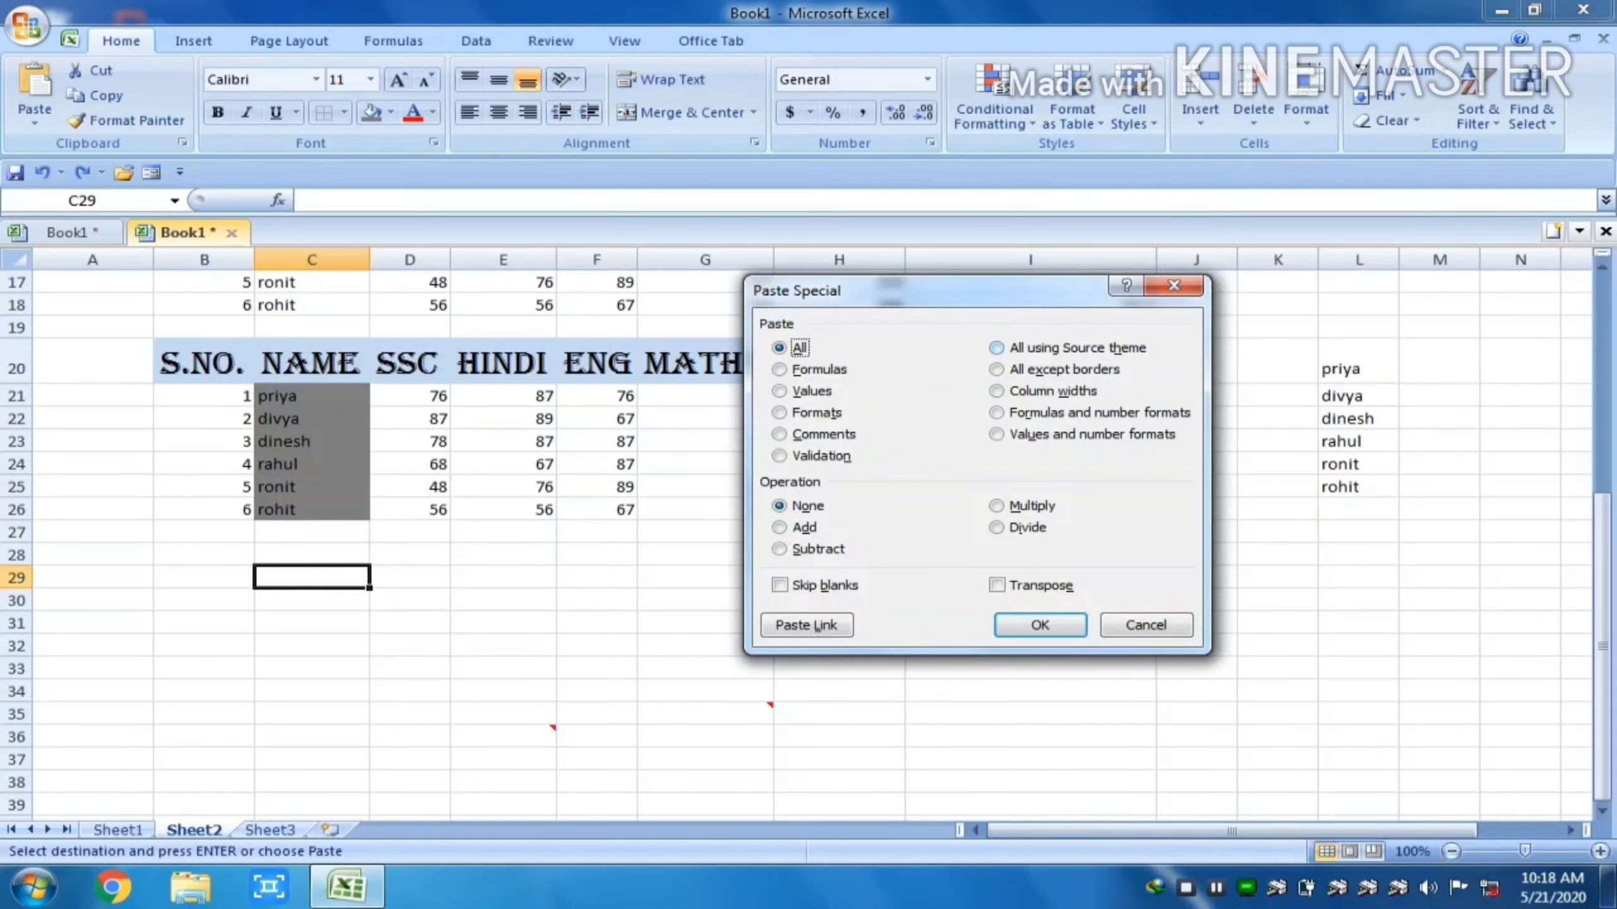
left_click(1044, 348)
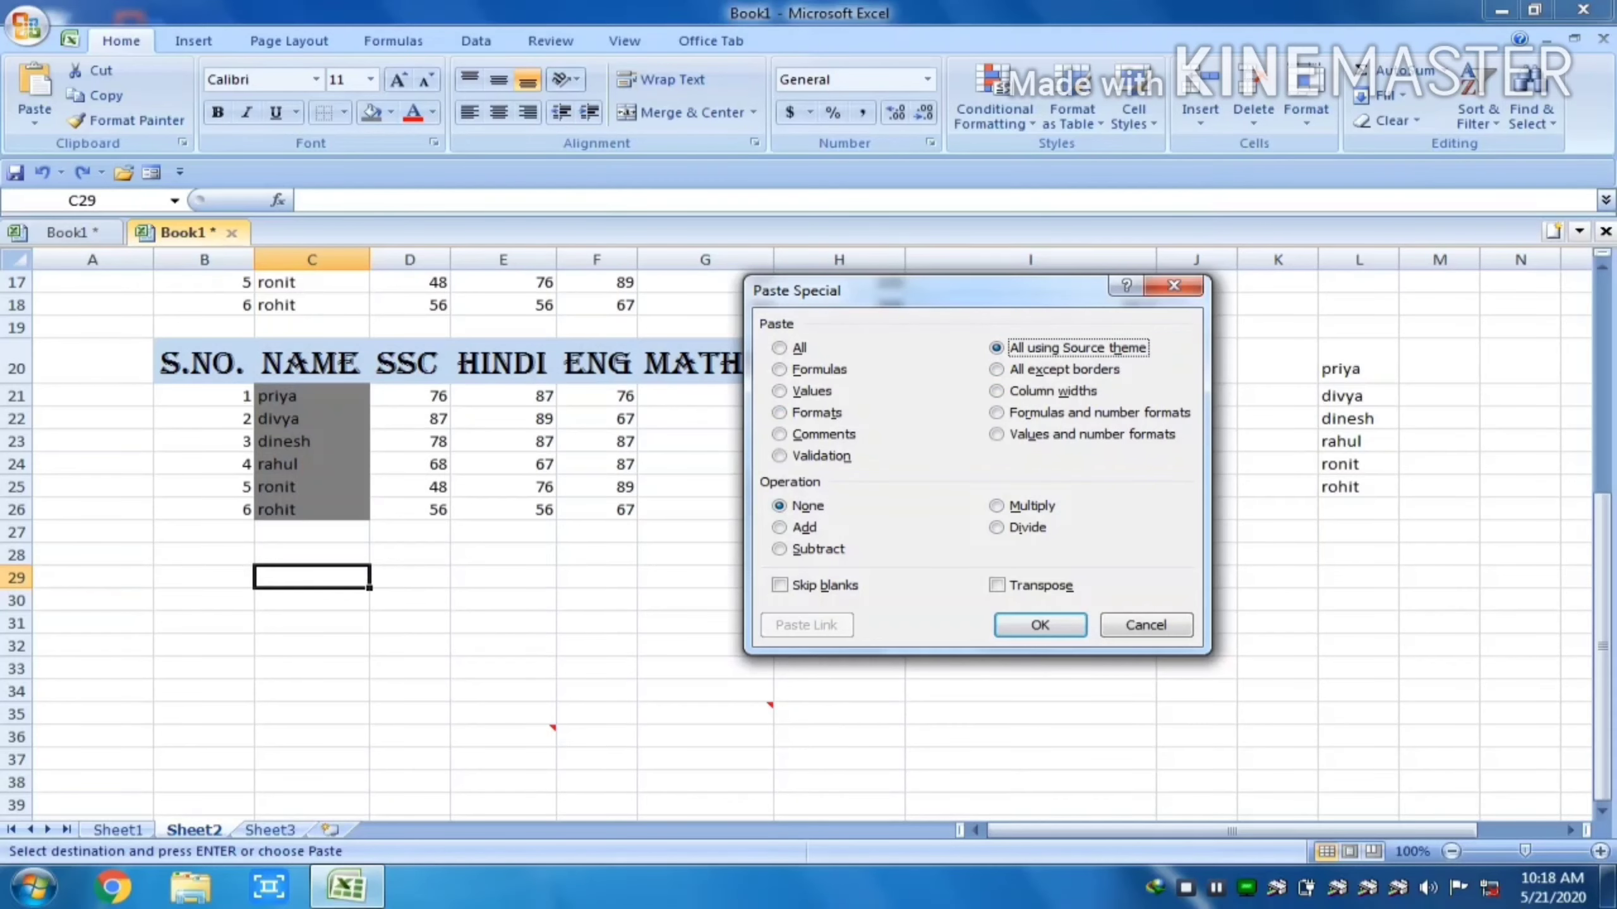
key("Return")
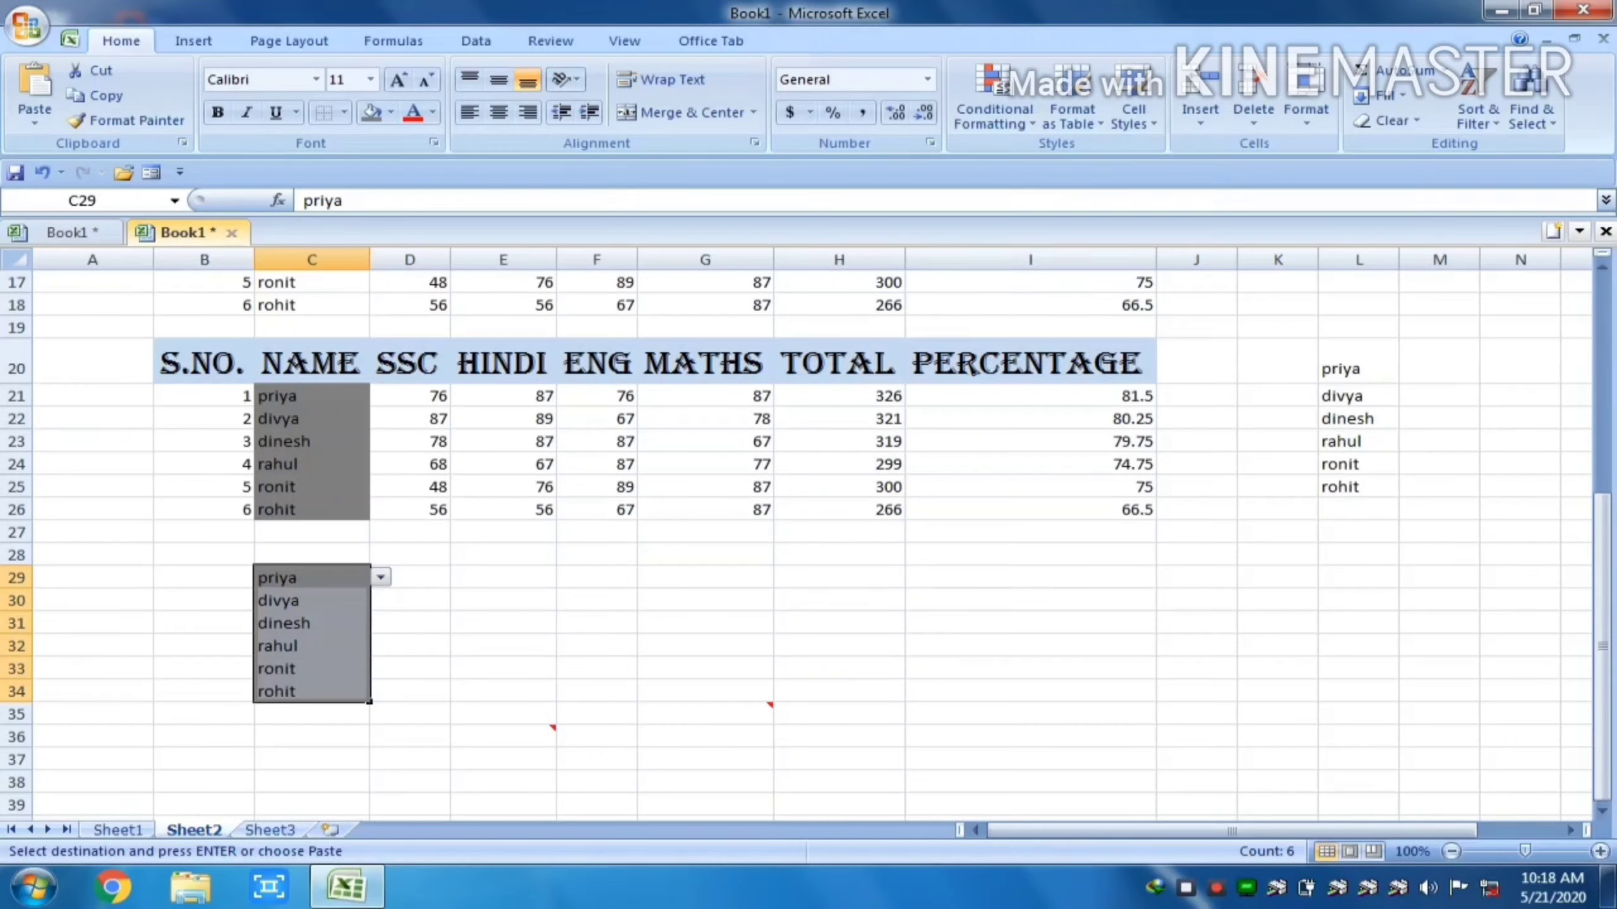
Go through the pasted names in C29:C34 to examine their fill colour and validation dropdowns
key("Up")
key("Down")
key("Down")
key("Down")
key("Down")
key("Down")
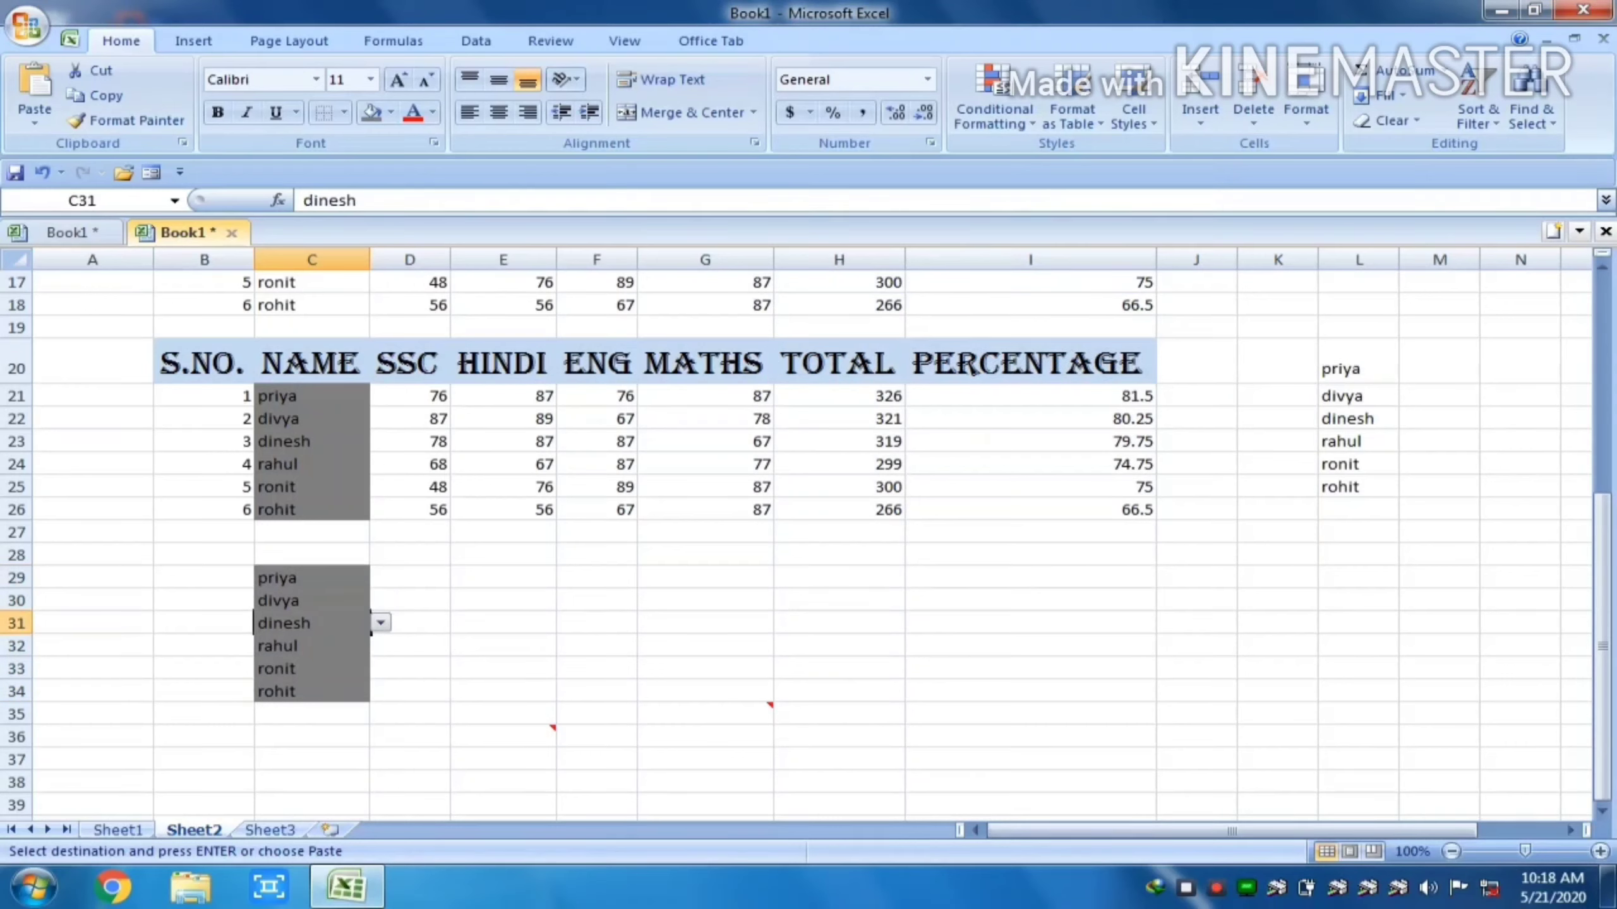
key("Down")
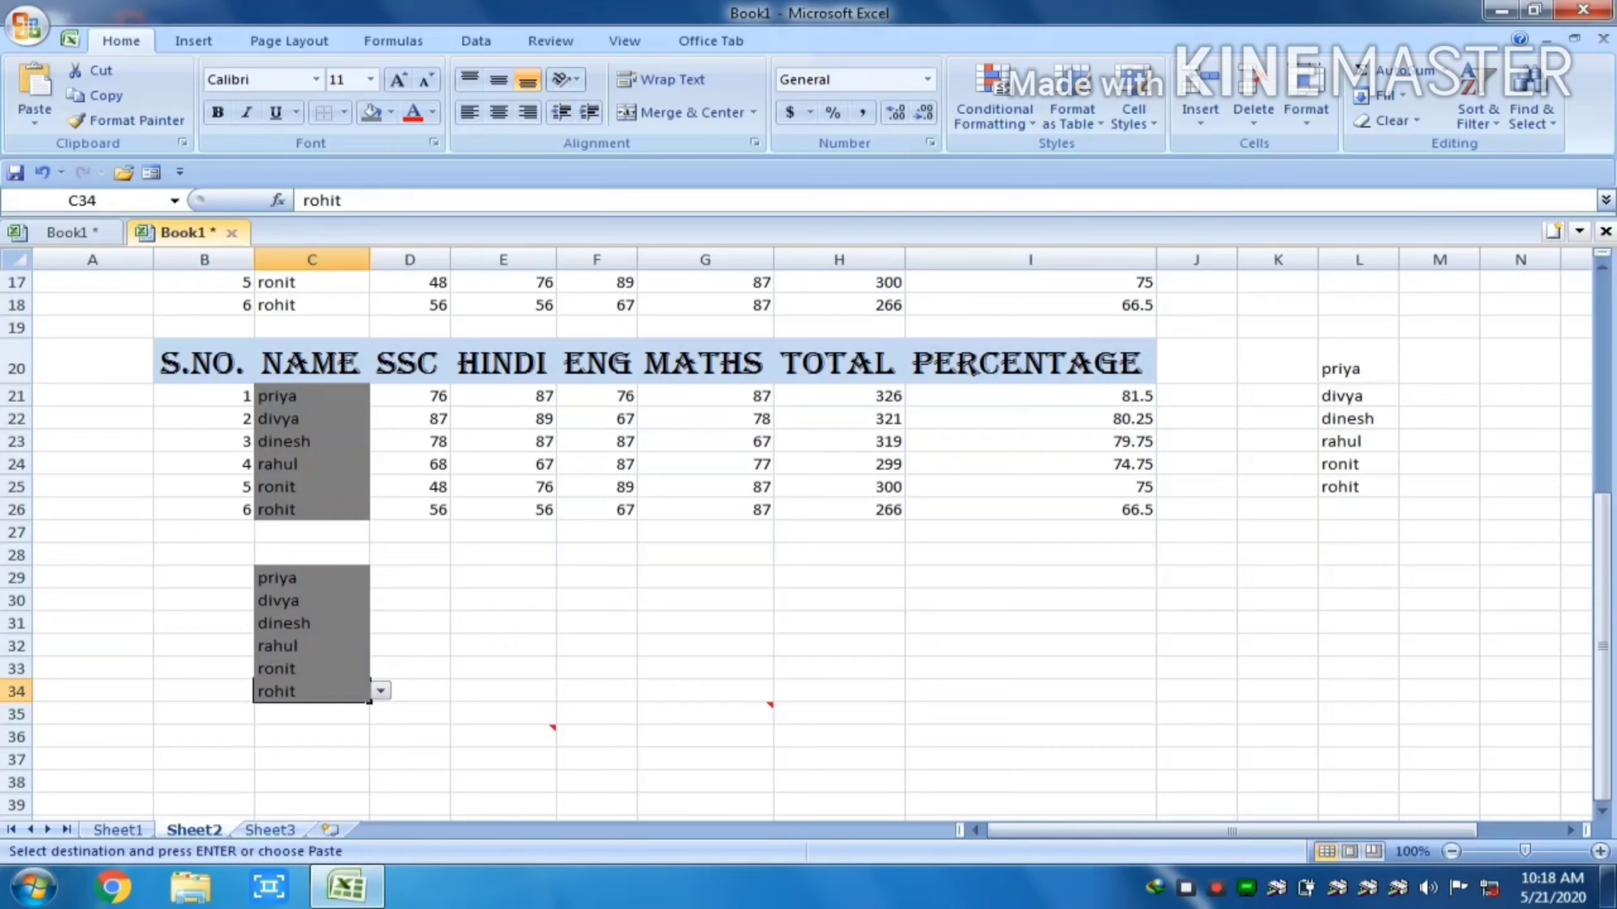
left_click(503, 555)
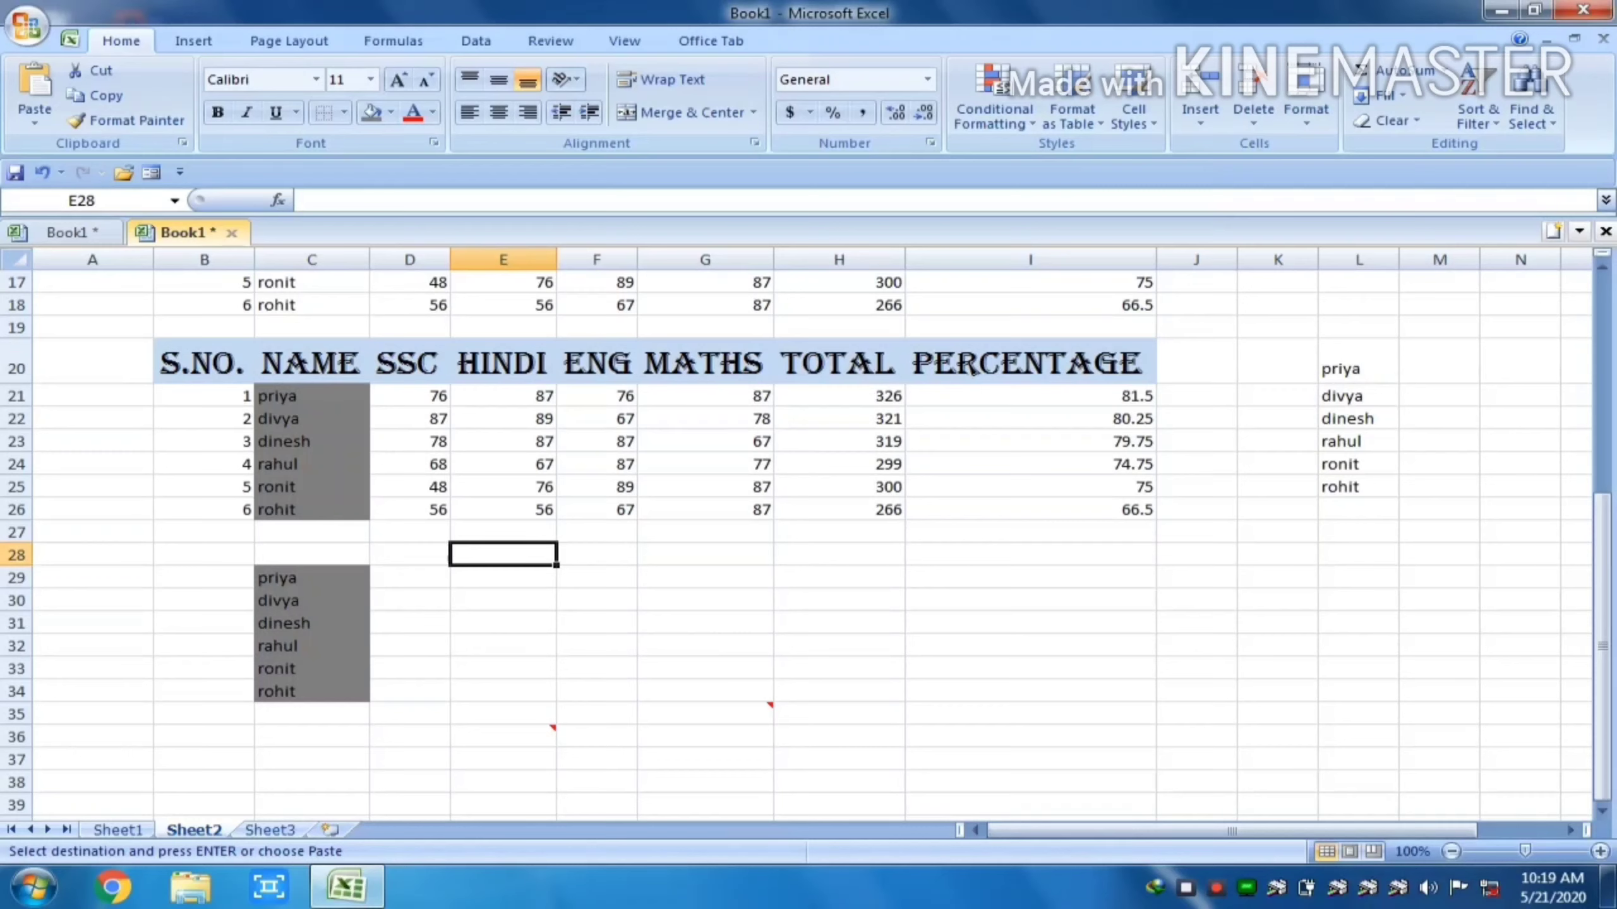
Apply All Borders to the student report table in B20:I26
key("ctrl+alt+v")
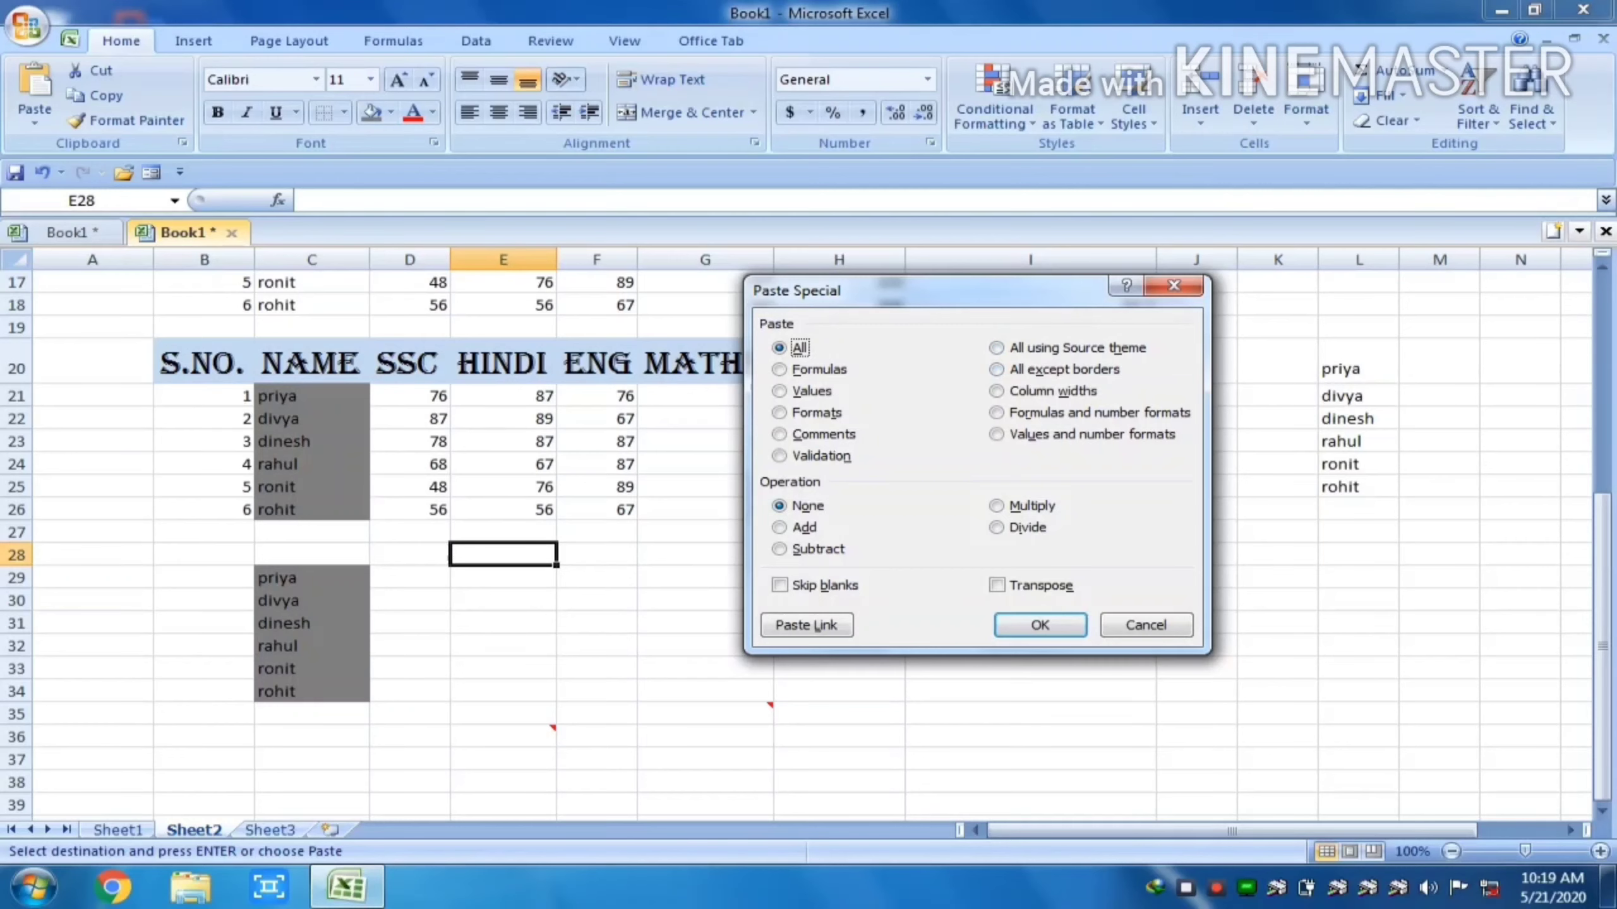
key("Escape")
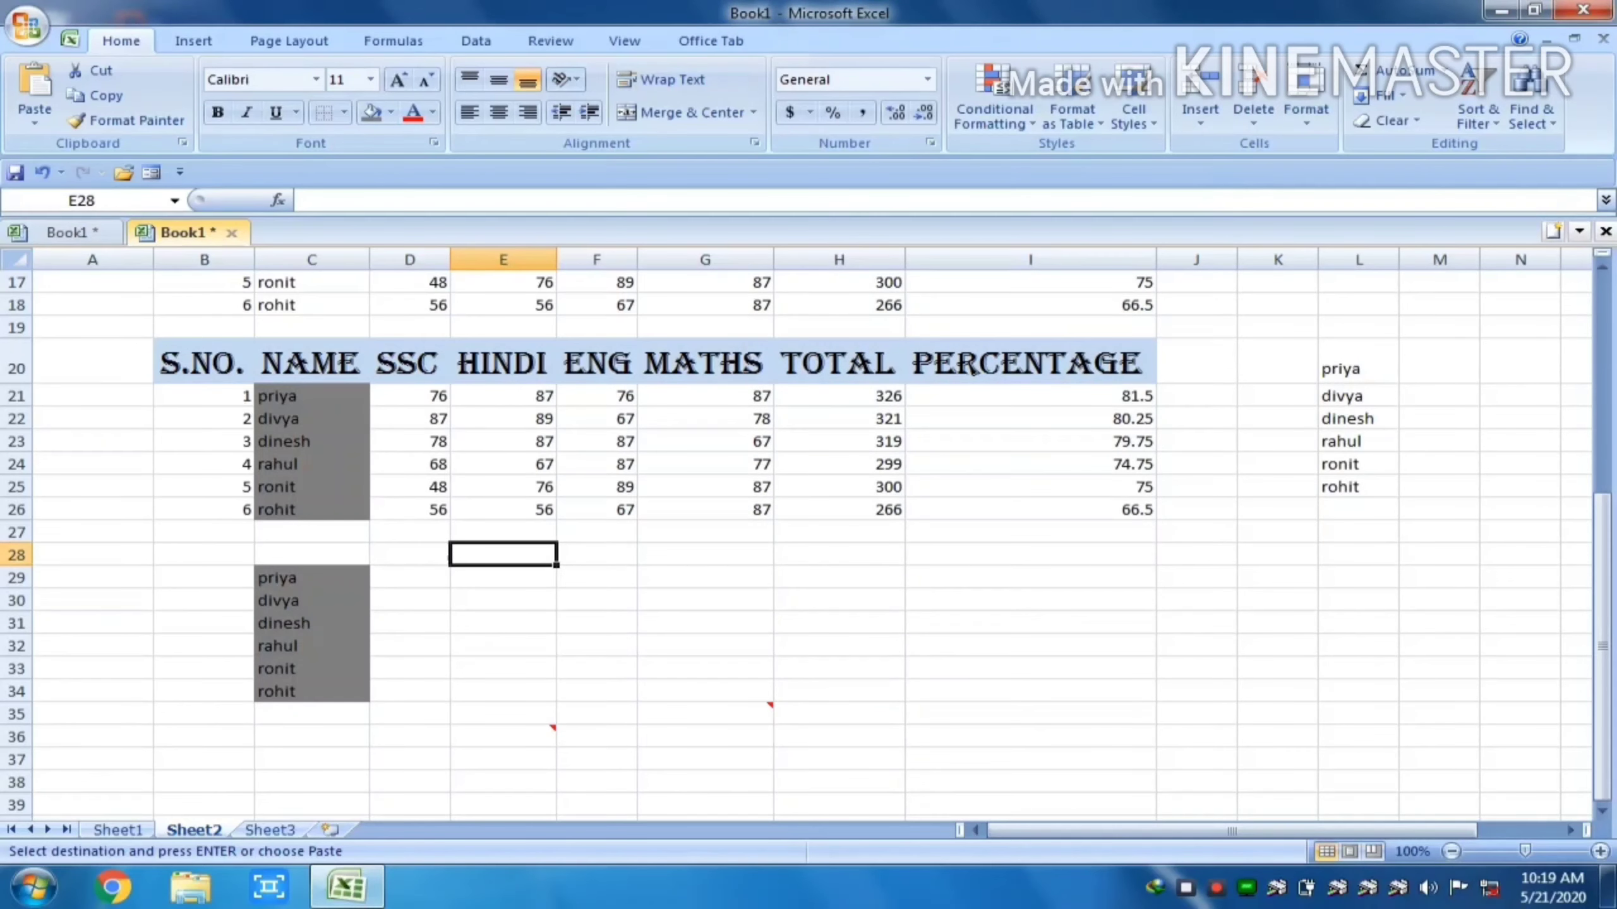
left_click_drag(204, 364, 1031, 509)
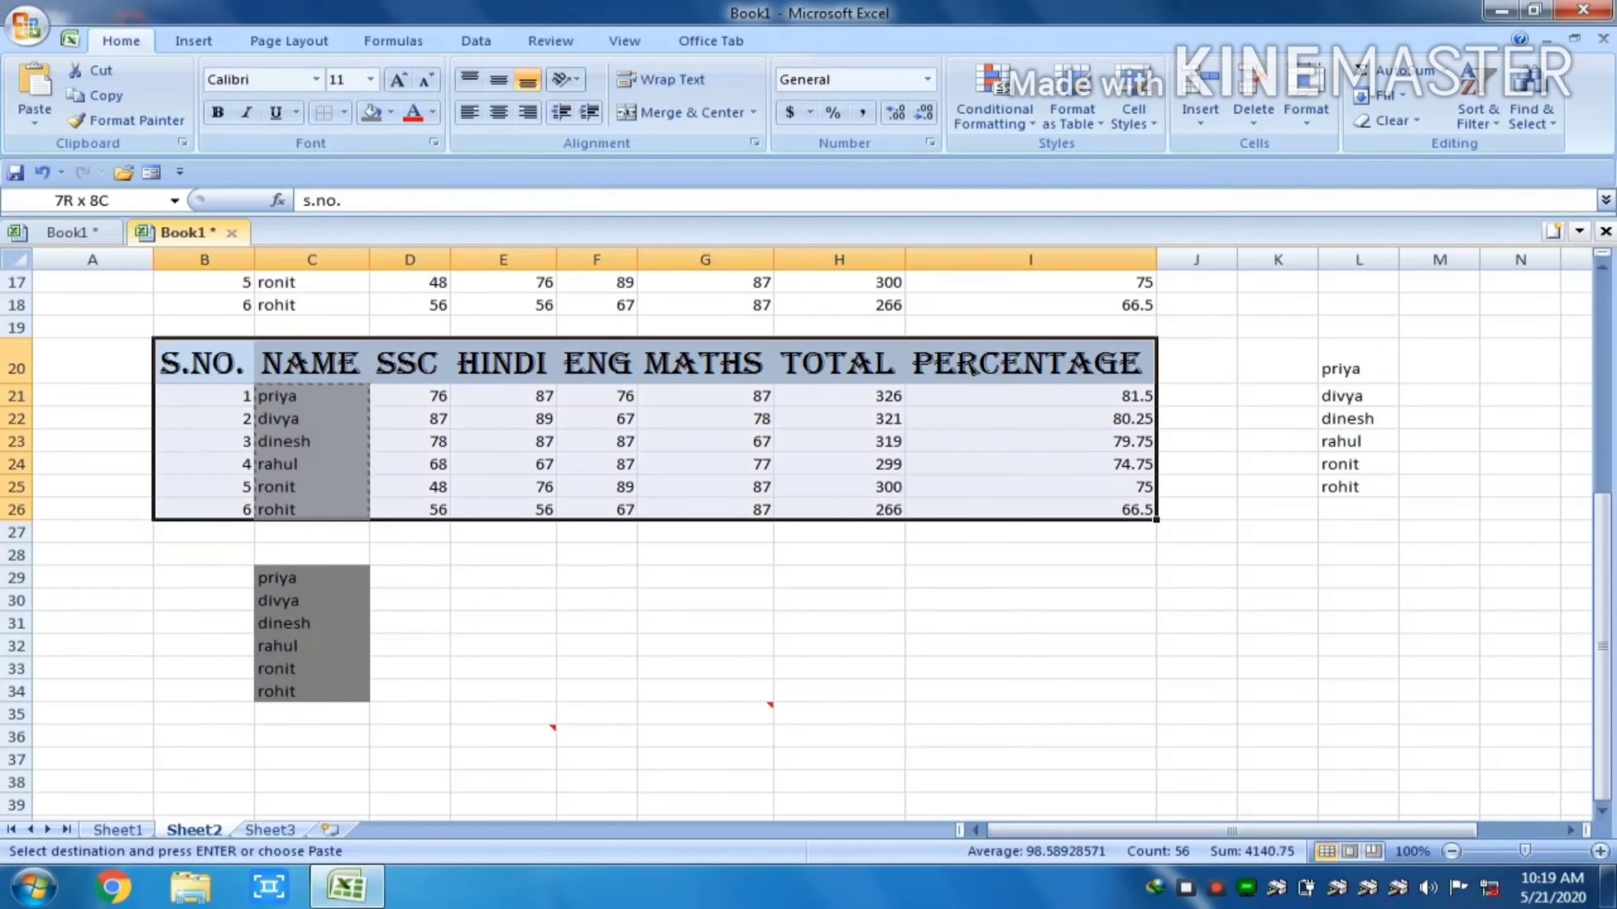
left_click(344, 112)
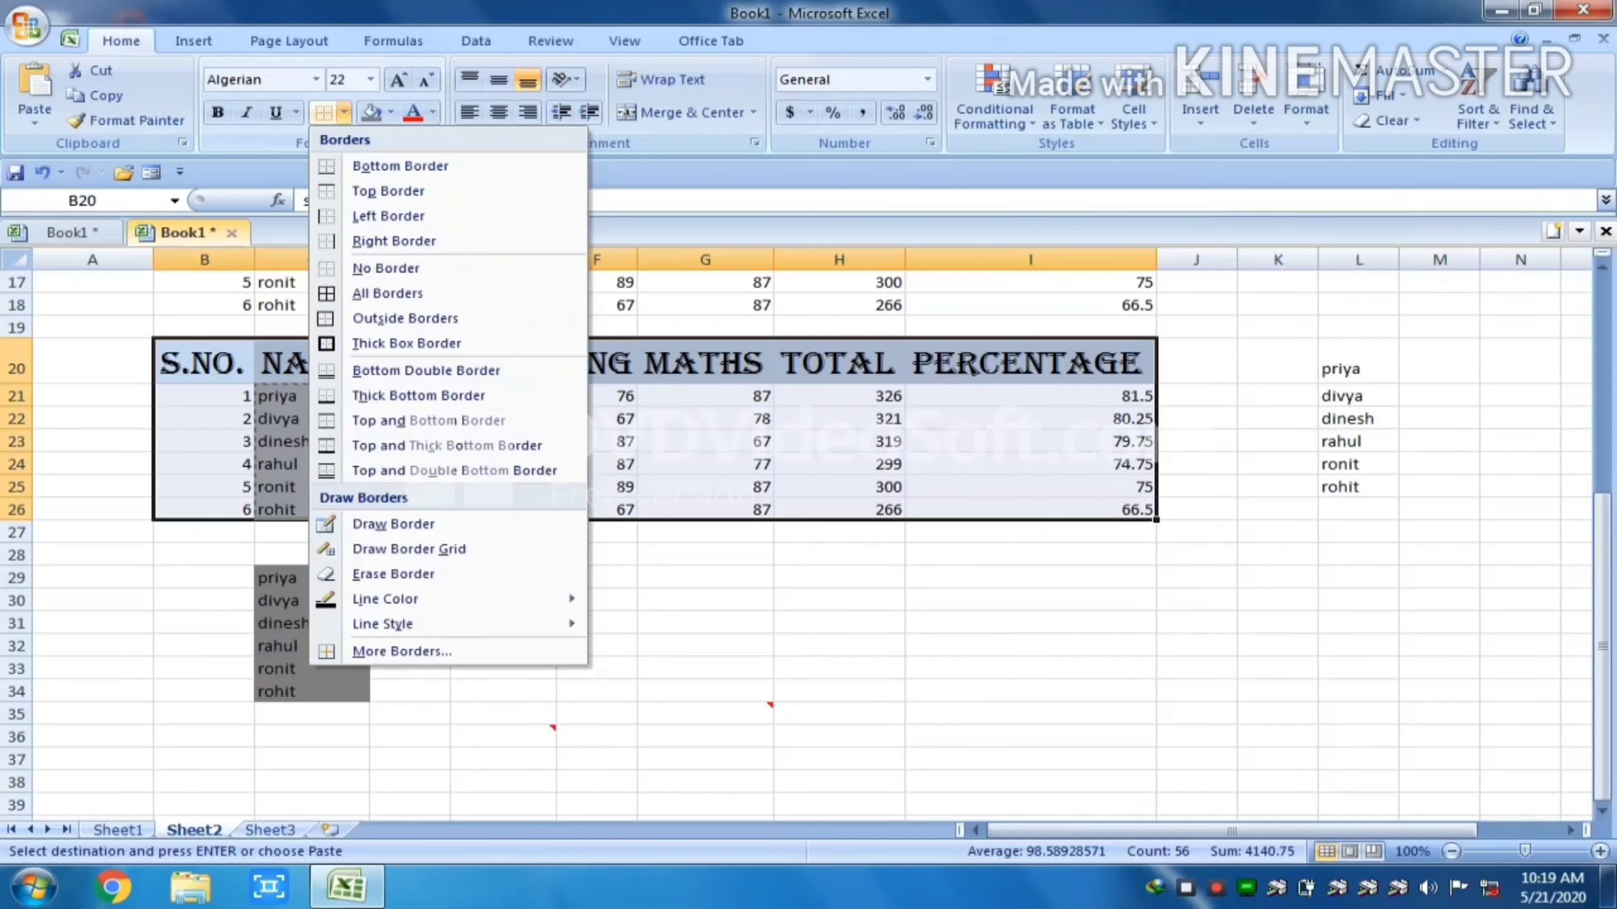
key("Down")
key("Return")
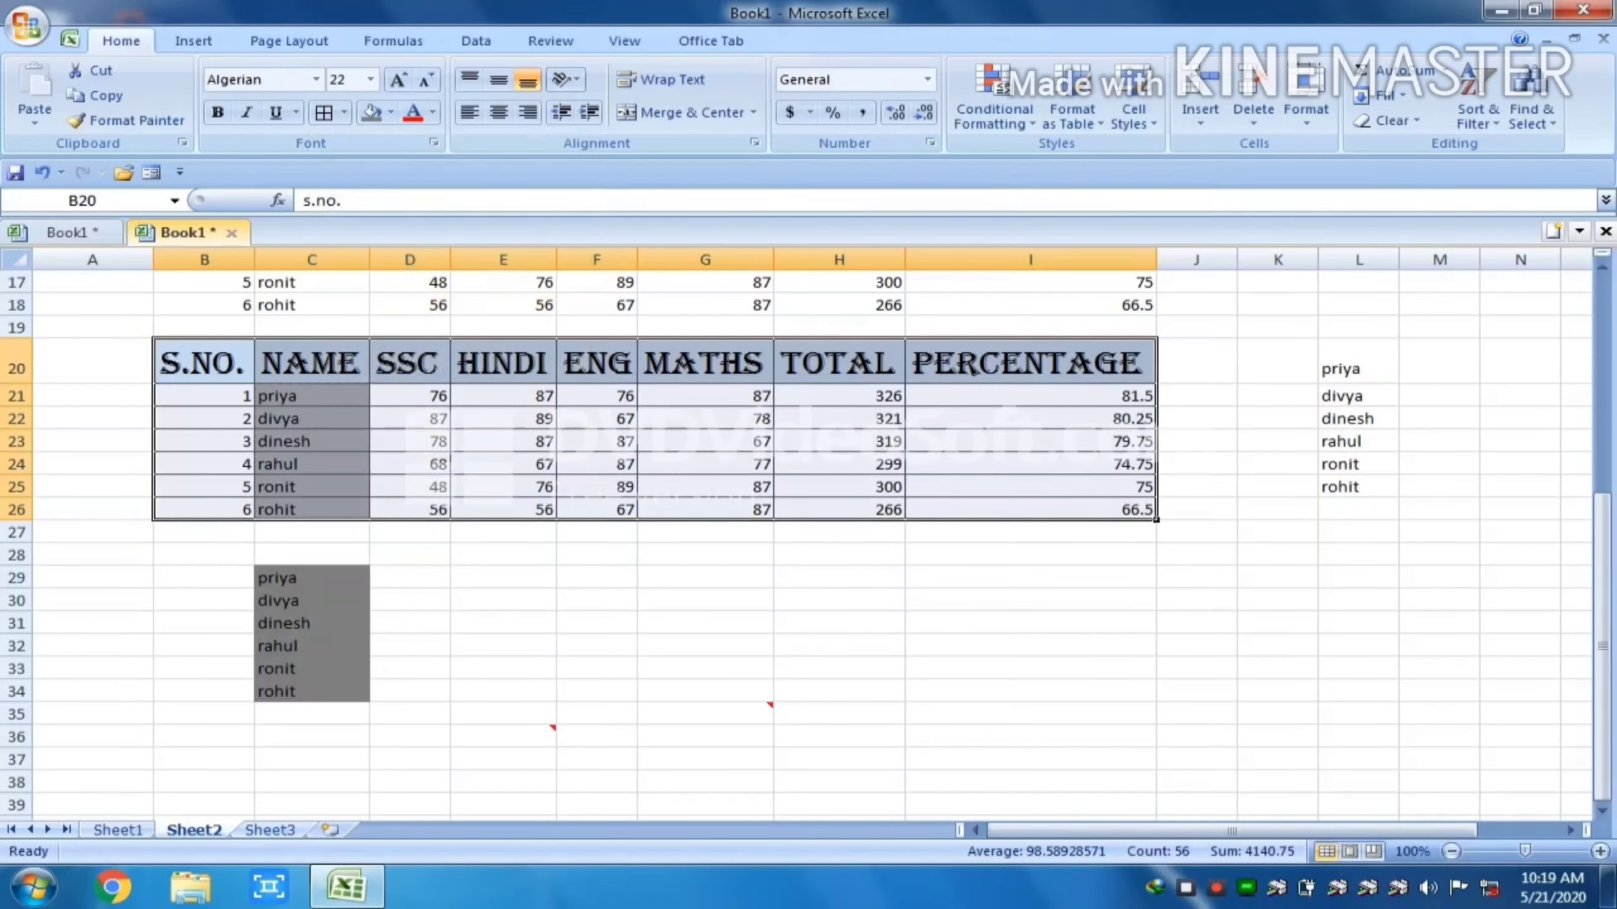
left_click(409, 531)
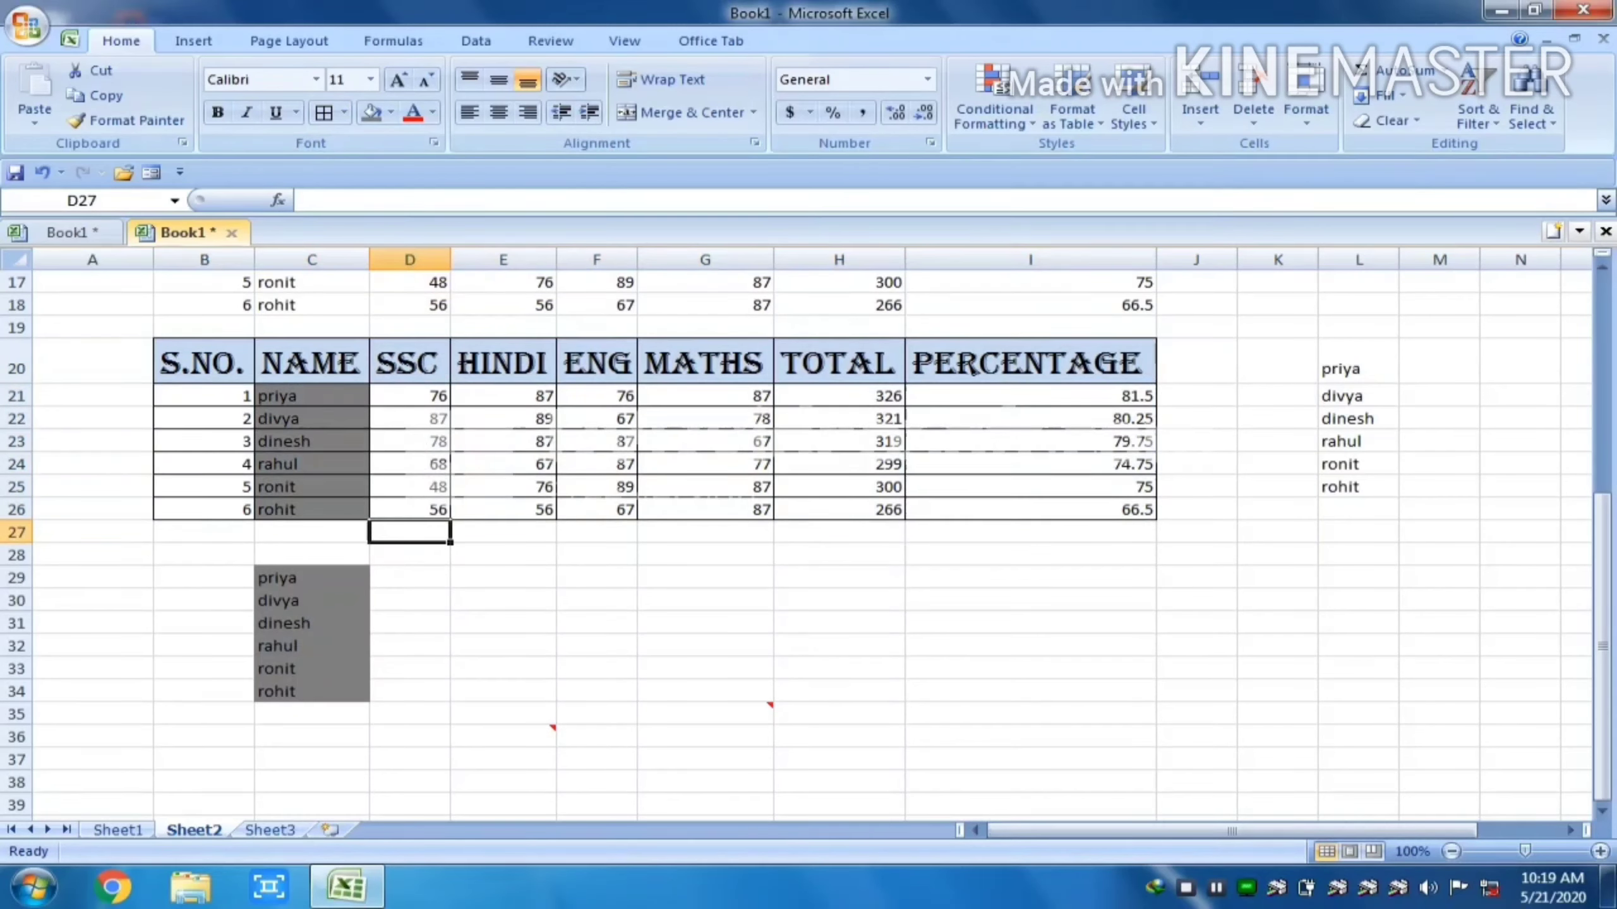
Copy the bordered report table B20:I26 and paste it starting at cell B29, using the All except borders option of Paste Special
left_click_drag(204, 363, 1031, 510)
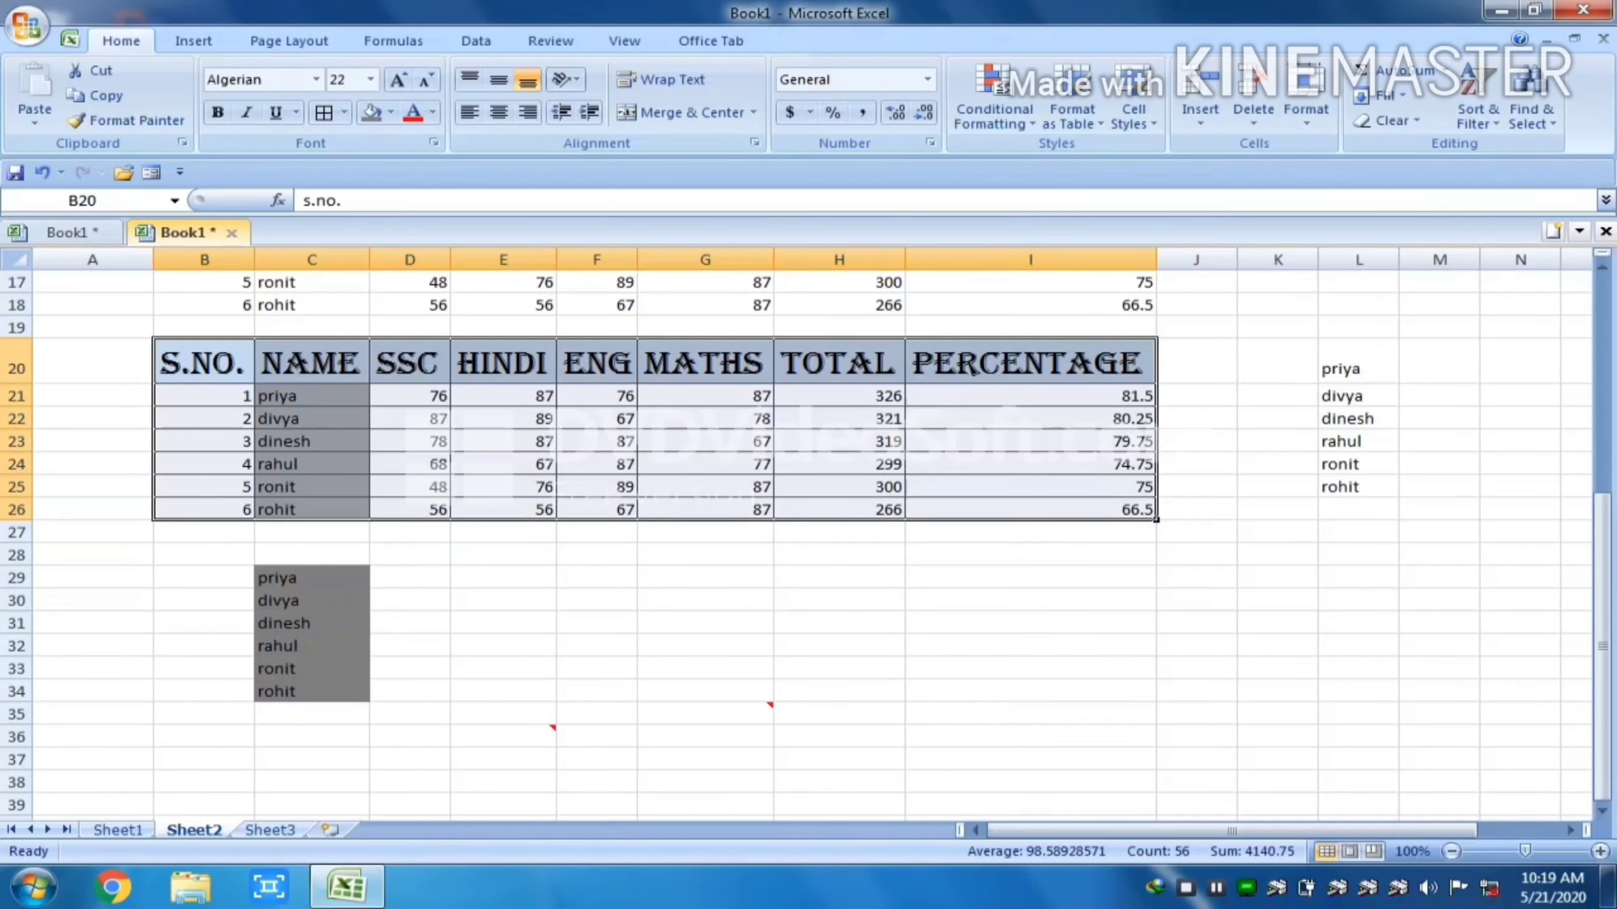
key("ctrl+c")
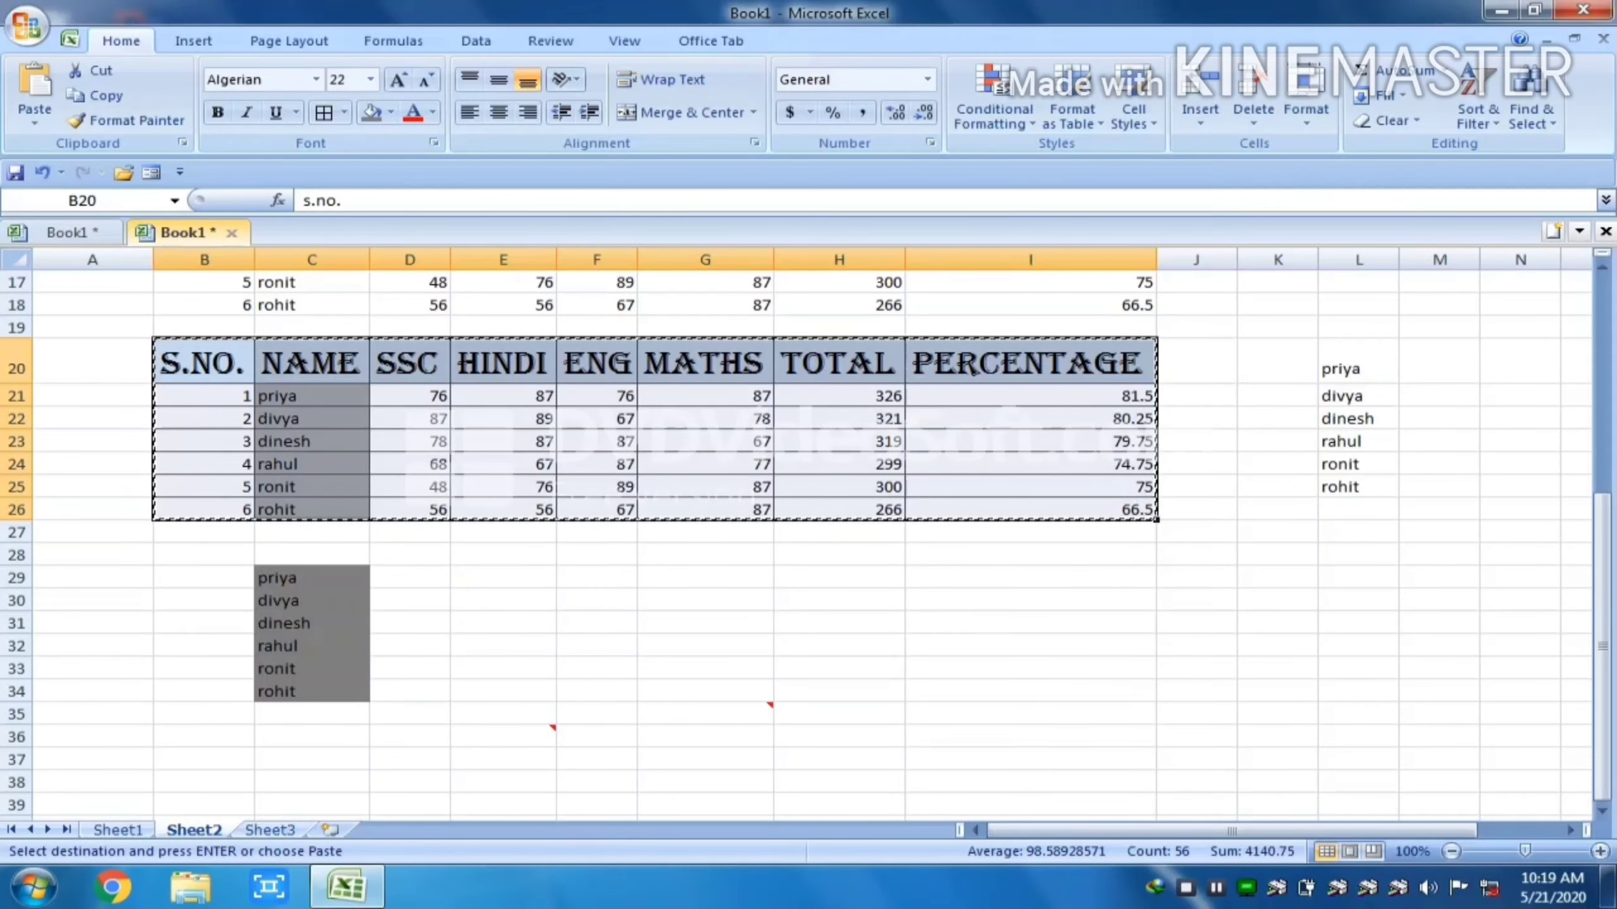
left_click(204, 578)
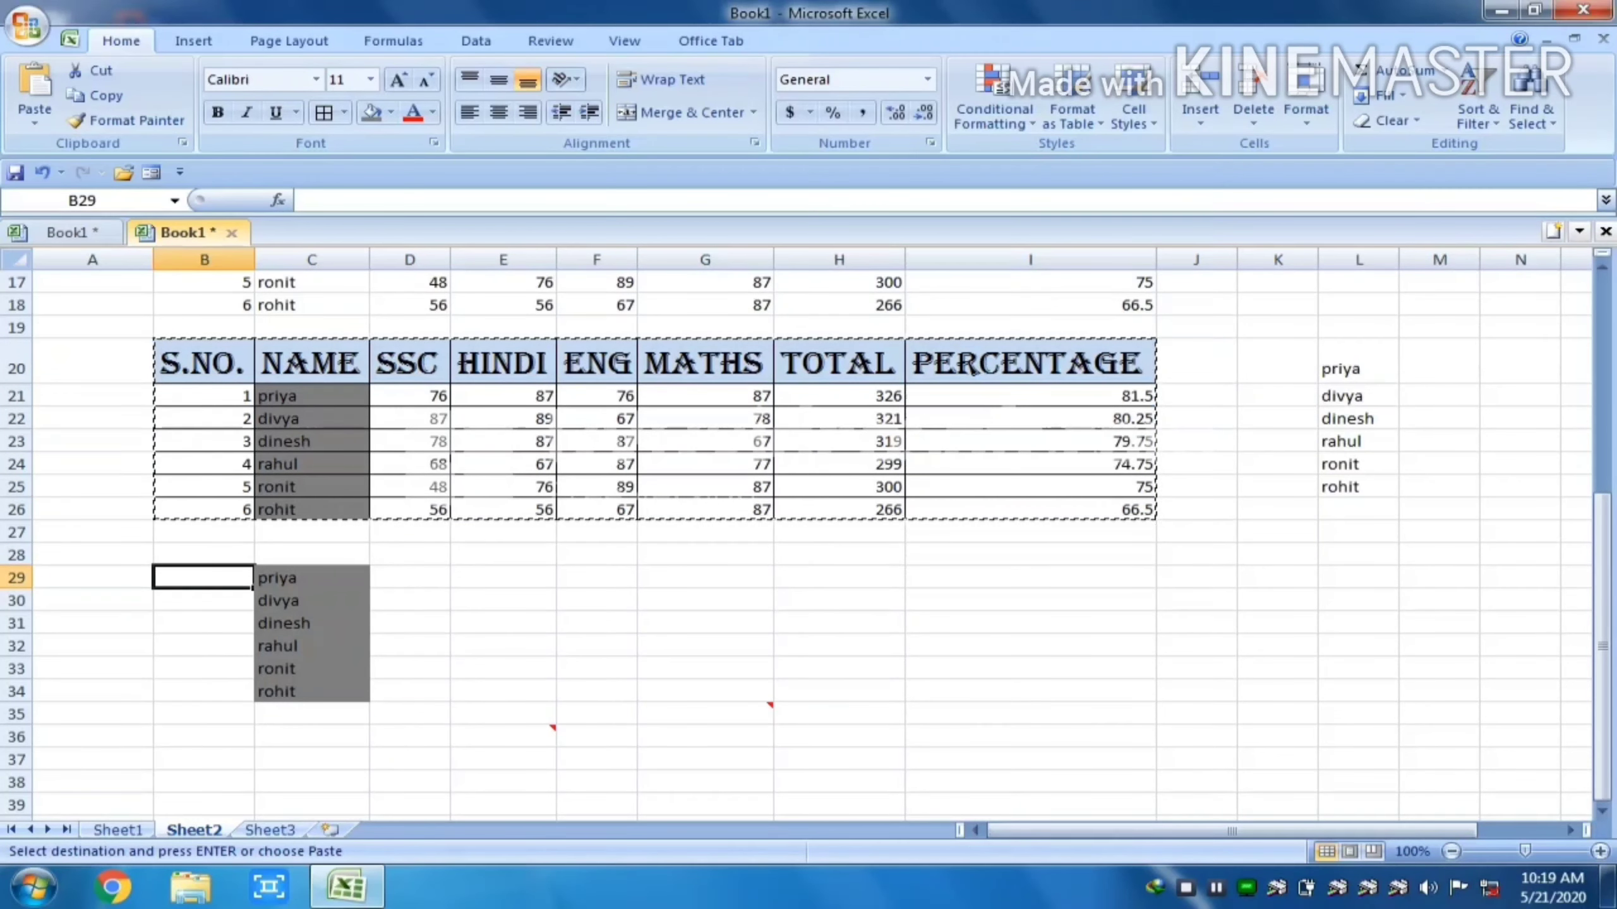
key("ctrl+alt+v")
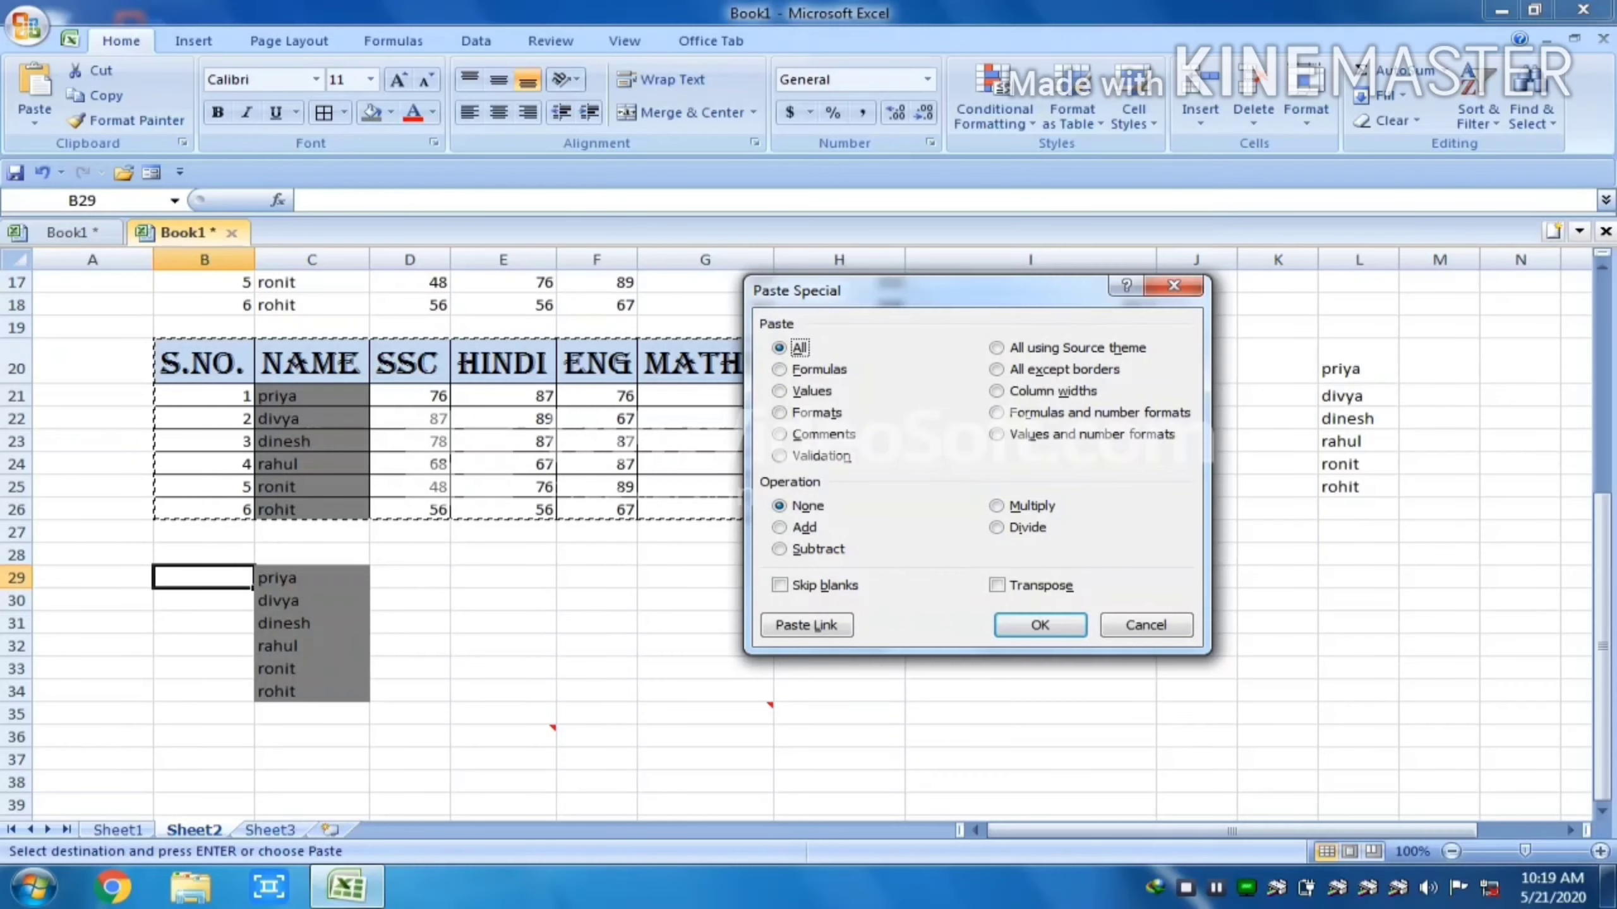
left_click(996, 370)
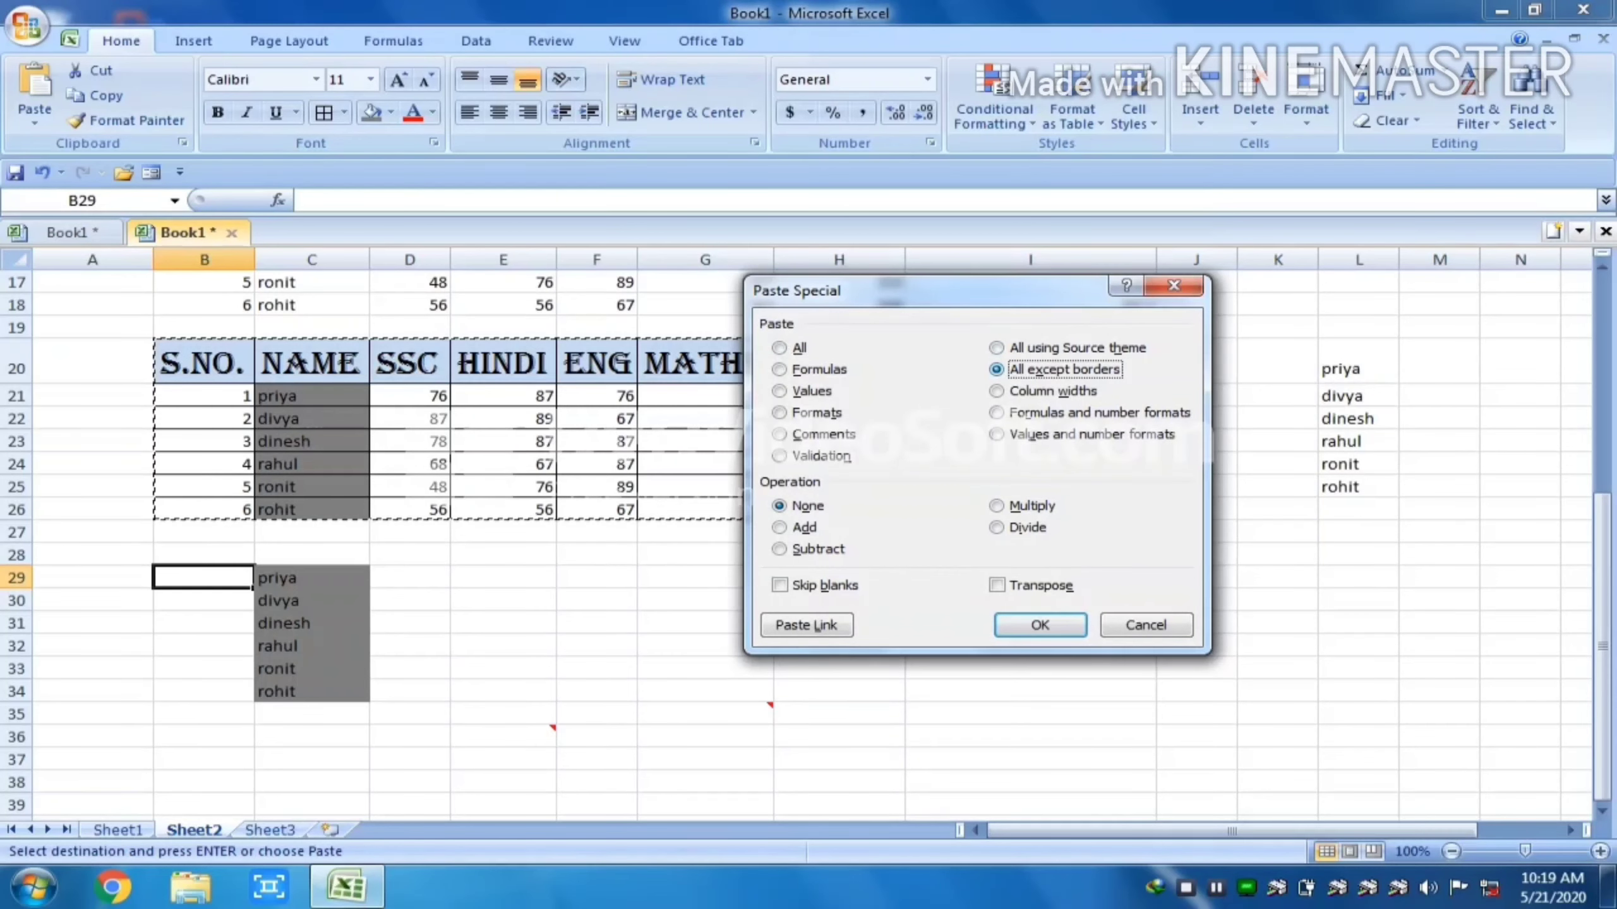
left_click(1040, 625)
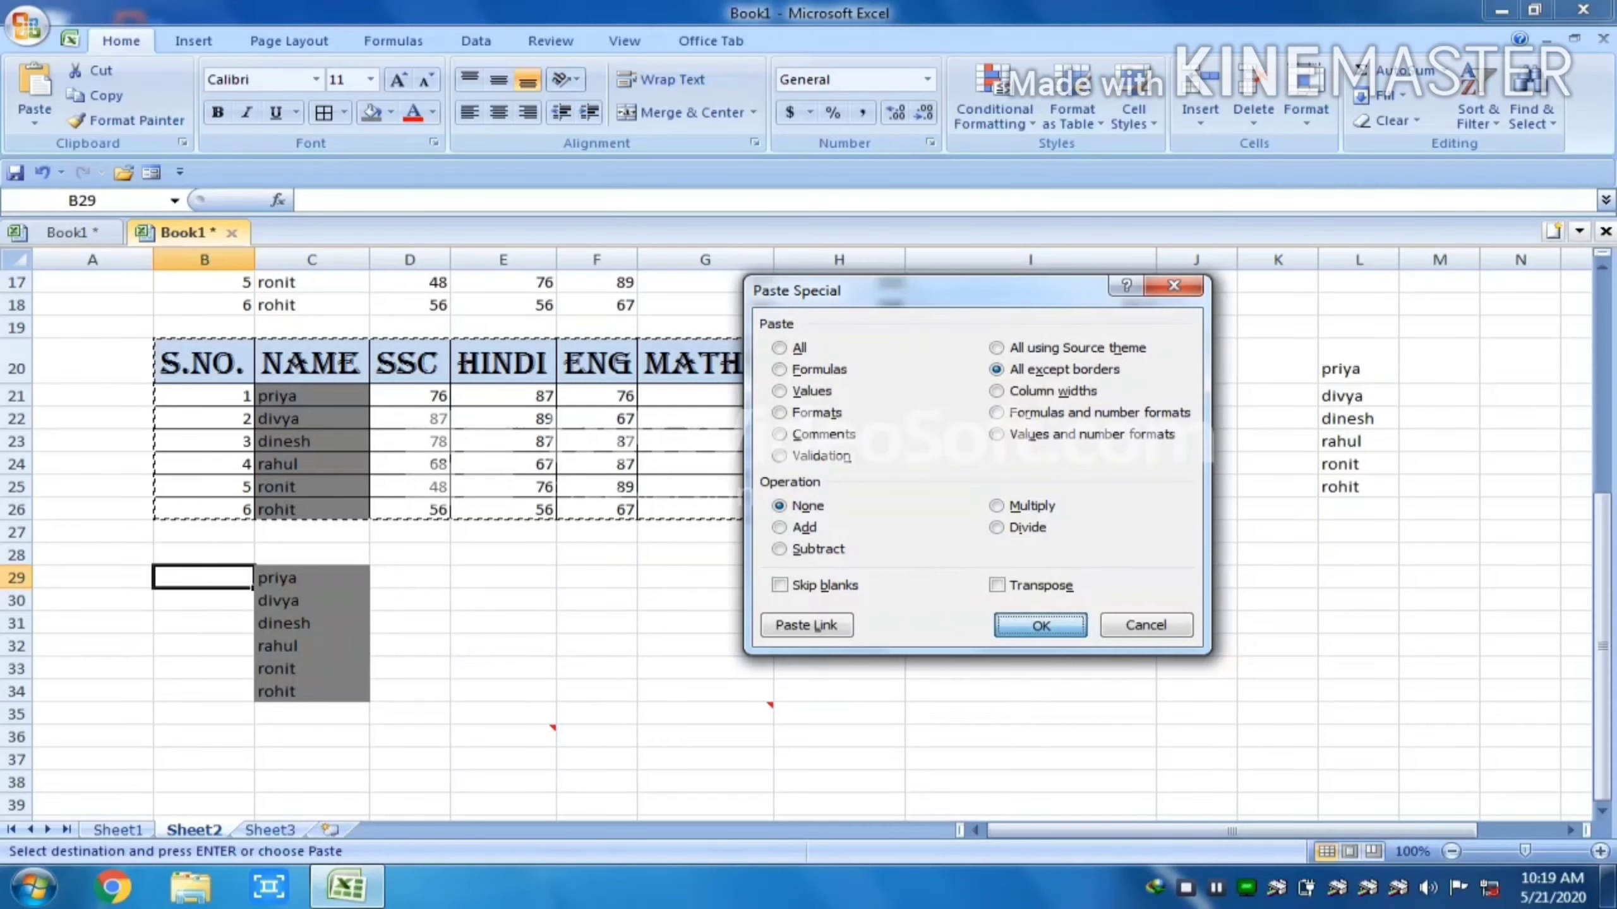
left_click(1041, 646)
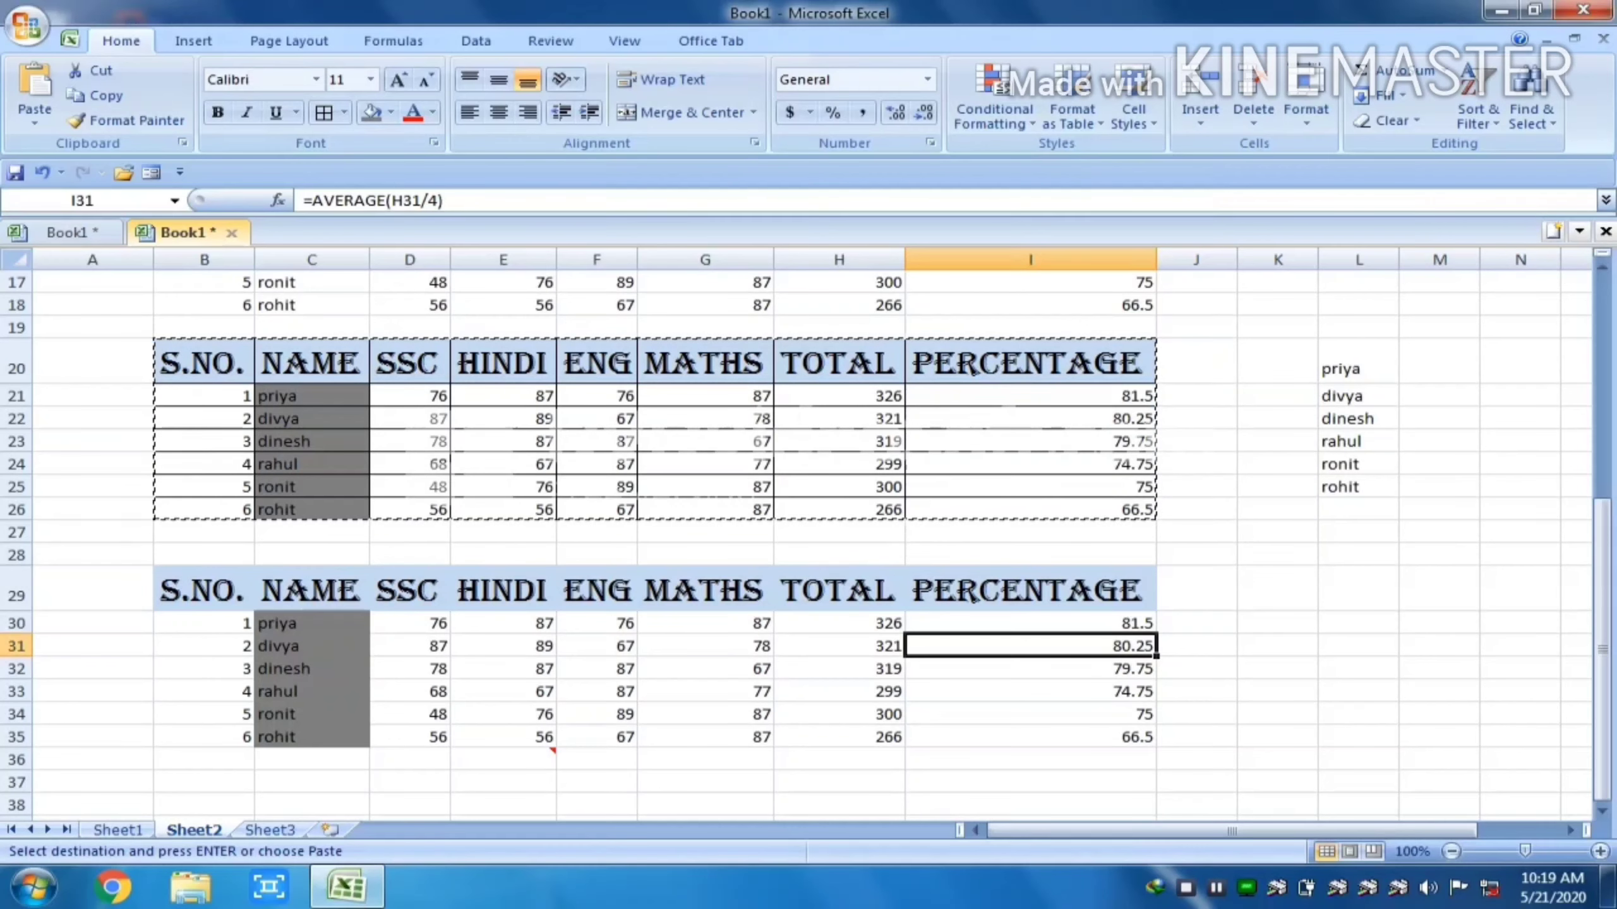
Open Paste Special for the copied report table with cell B37 as the destination
left_click(204, 782)
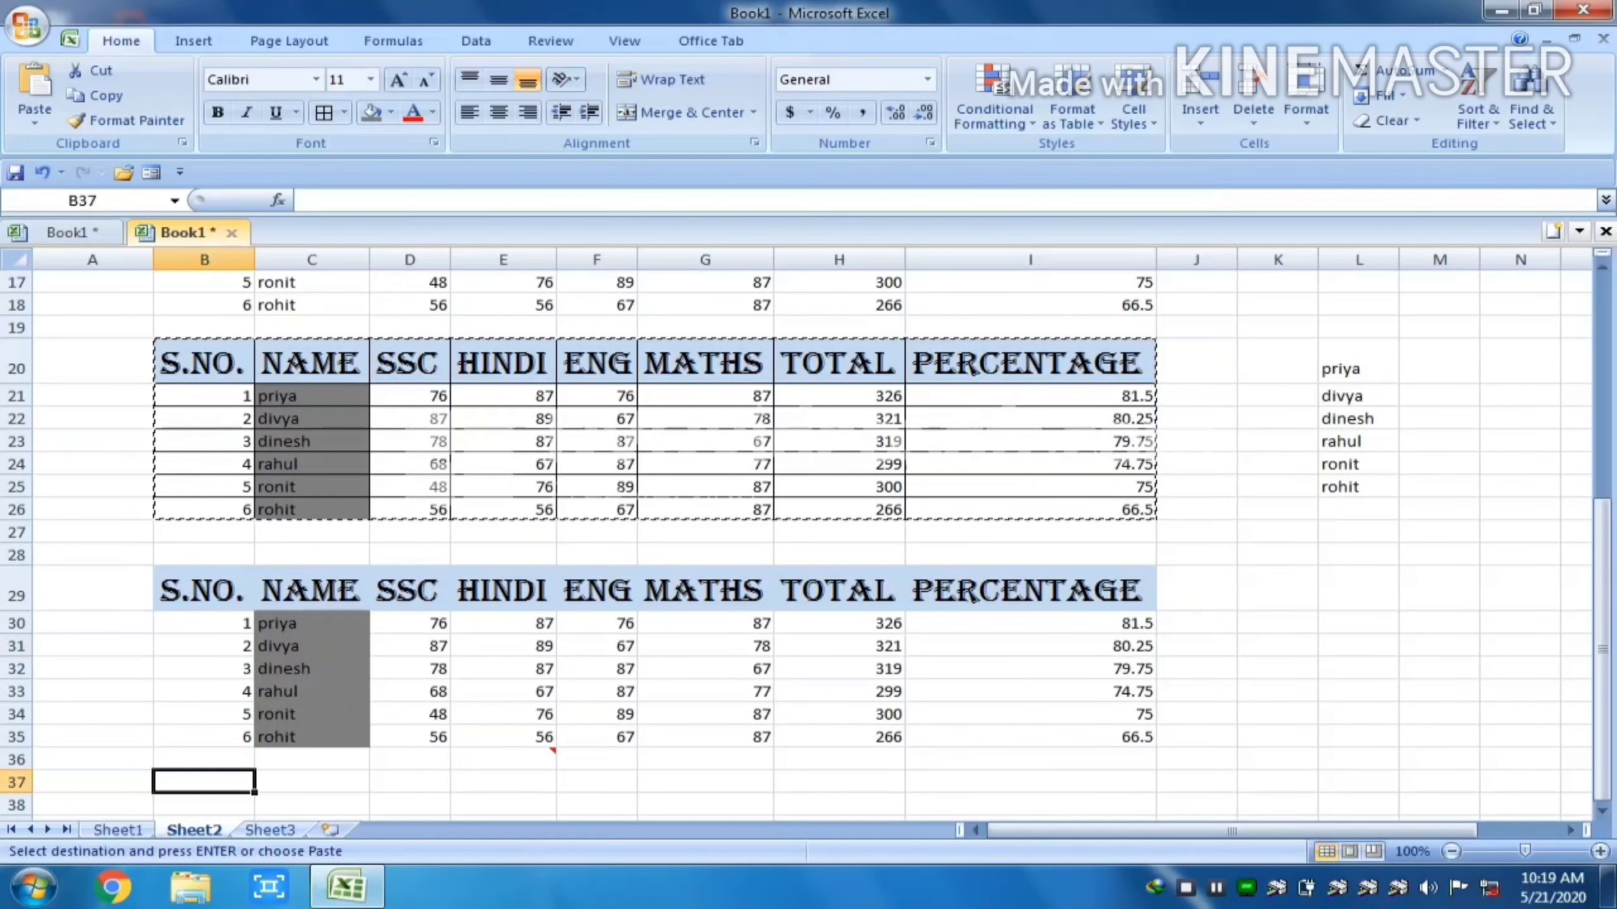
key("ctrl+alt+v")
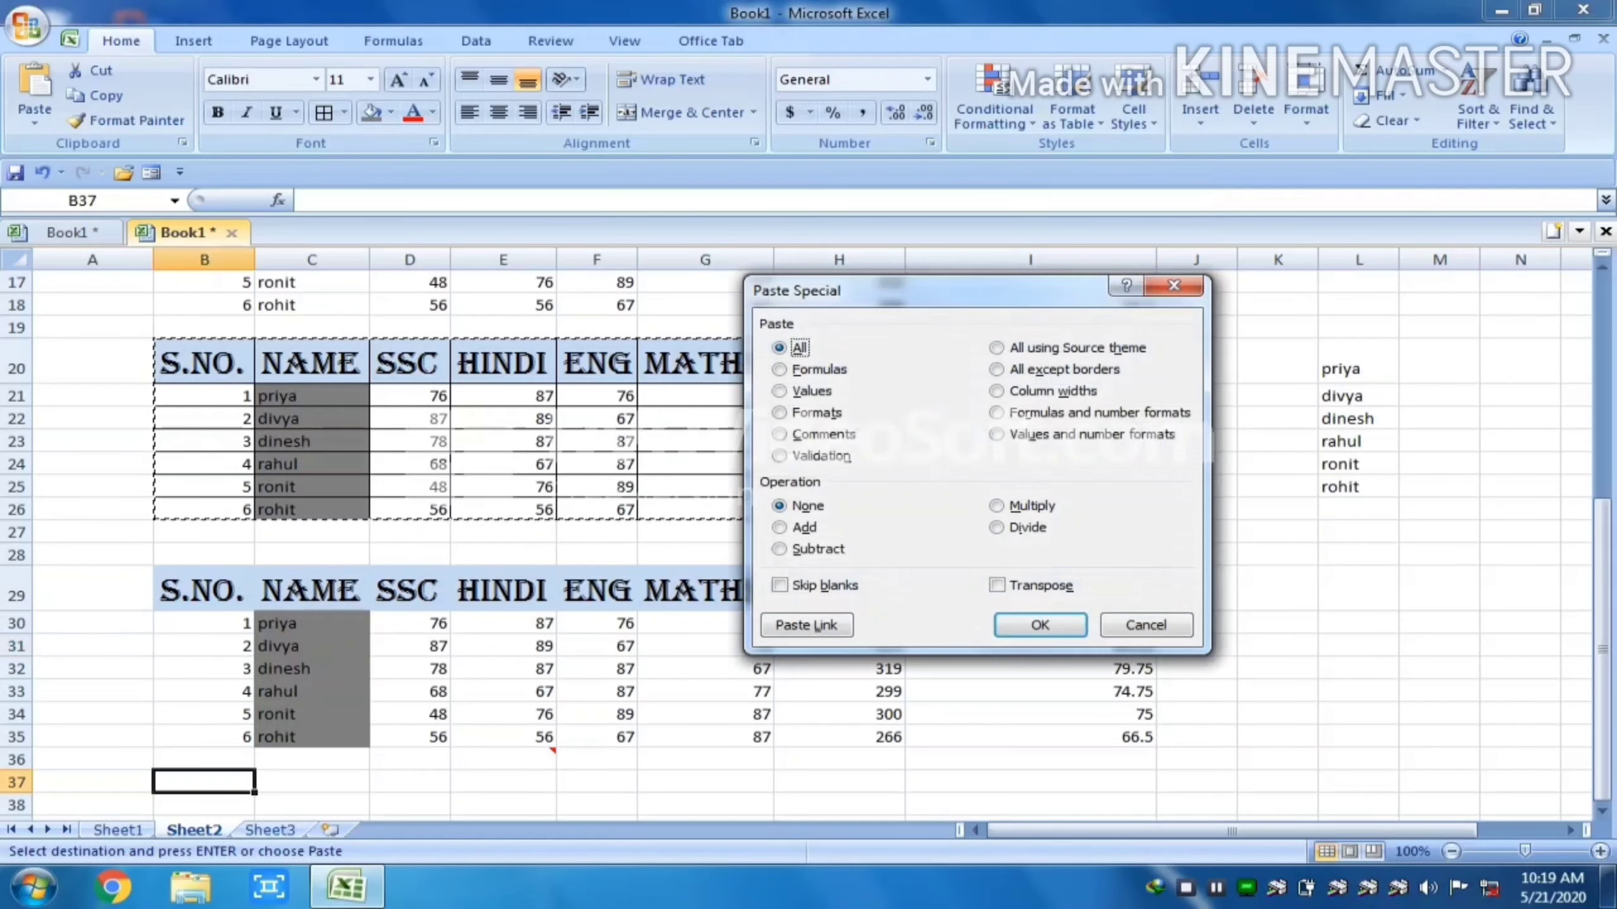